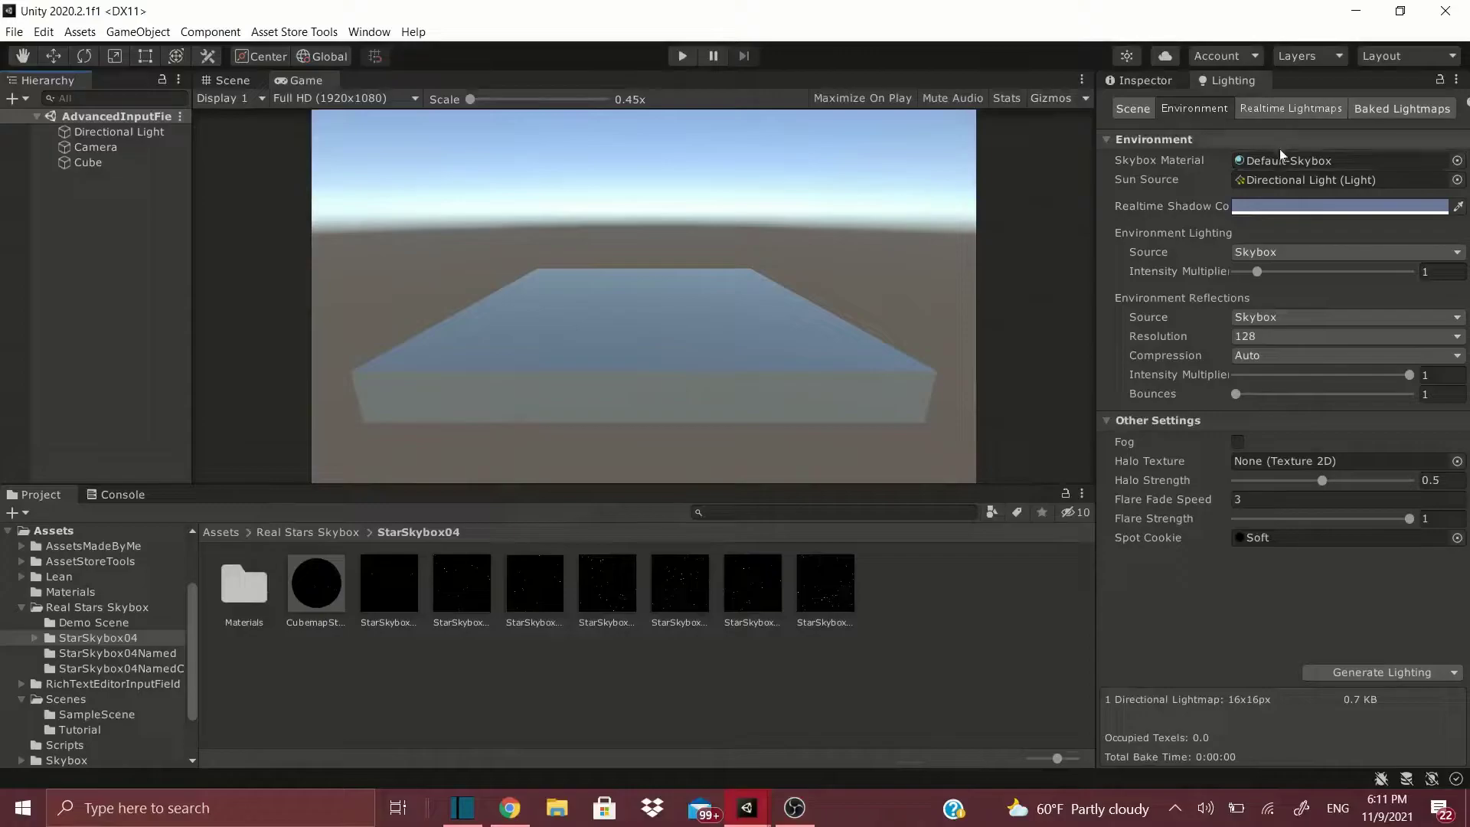
- Show the Inspector and go up to the Real Stars Skybox folder in the Project panel
{"action": "left_click", "coordinate": [1161, 82]}
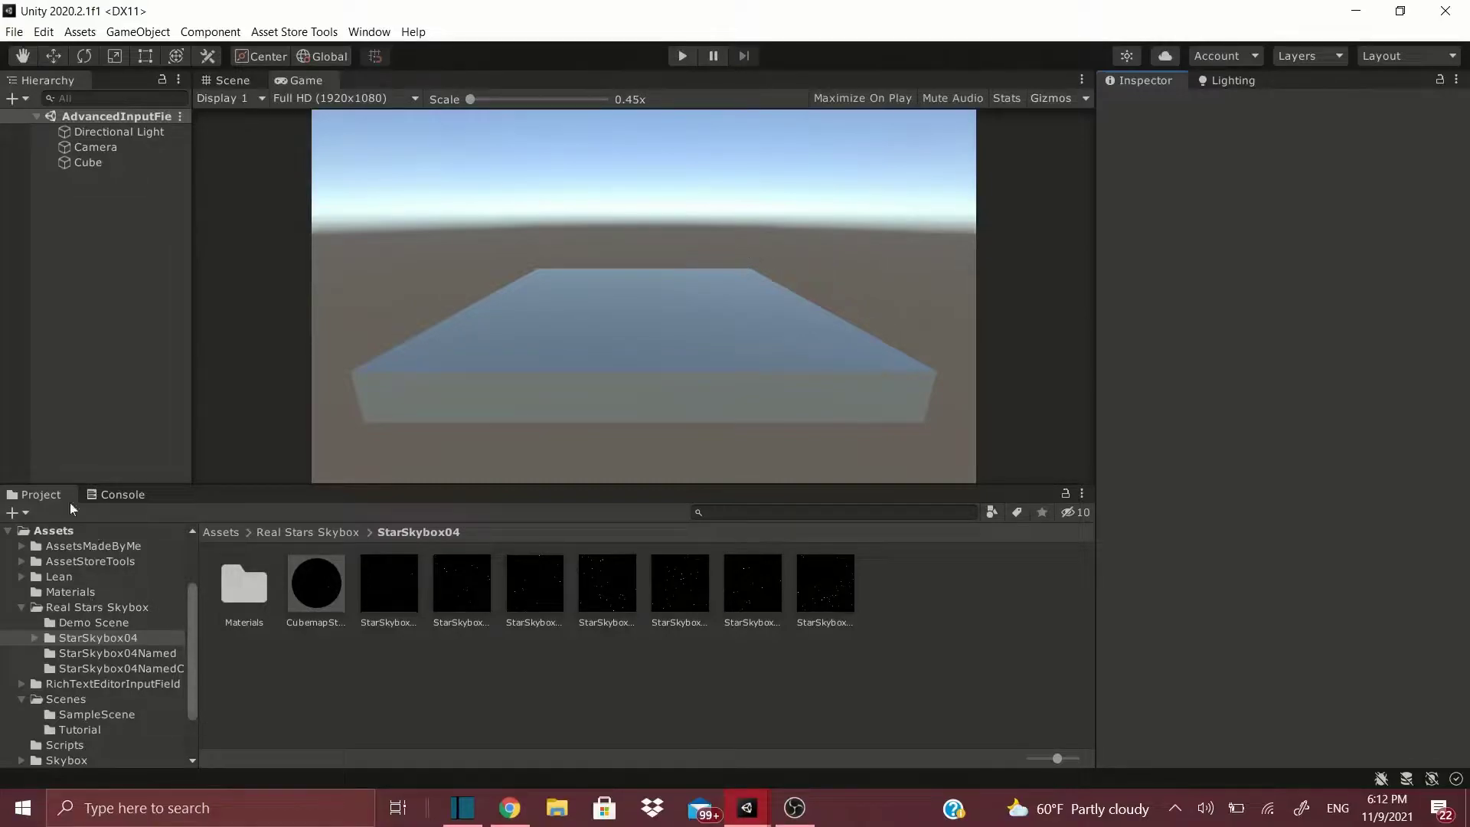
{"action": "left_click", "coordinate": [291, 534]}
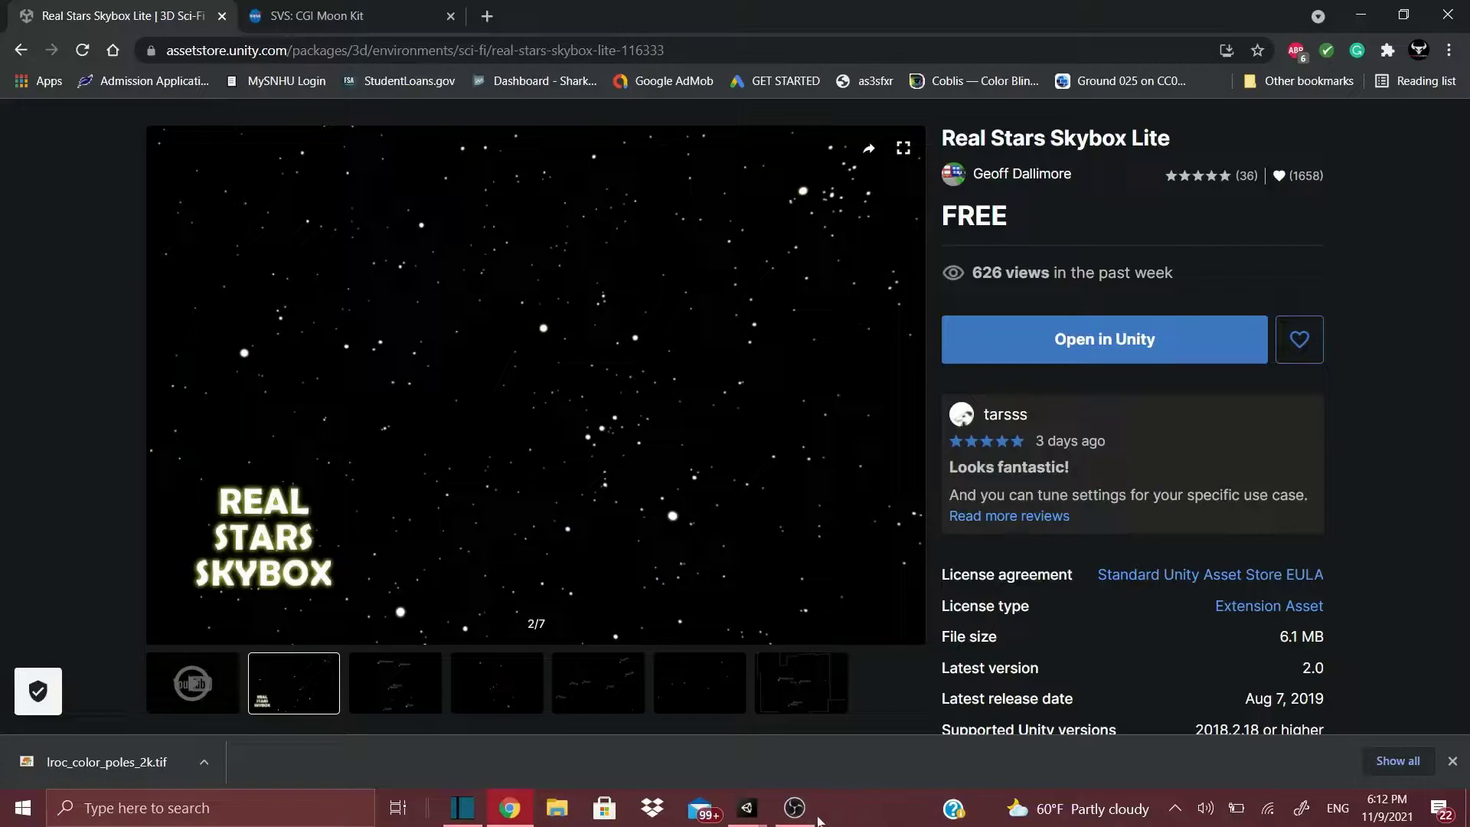
- Switch to the Scene view and browse the StarSkybox04 and StarSkybox04Named folders under Real Stars Skybox
{"action": "mouse_move", "coordinate": [747, 806]}
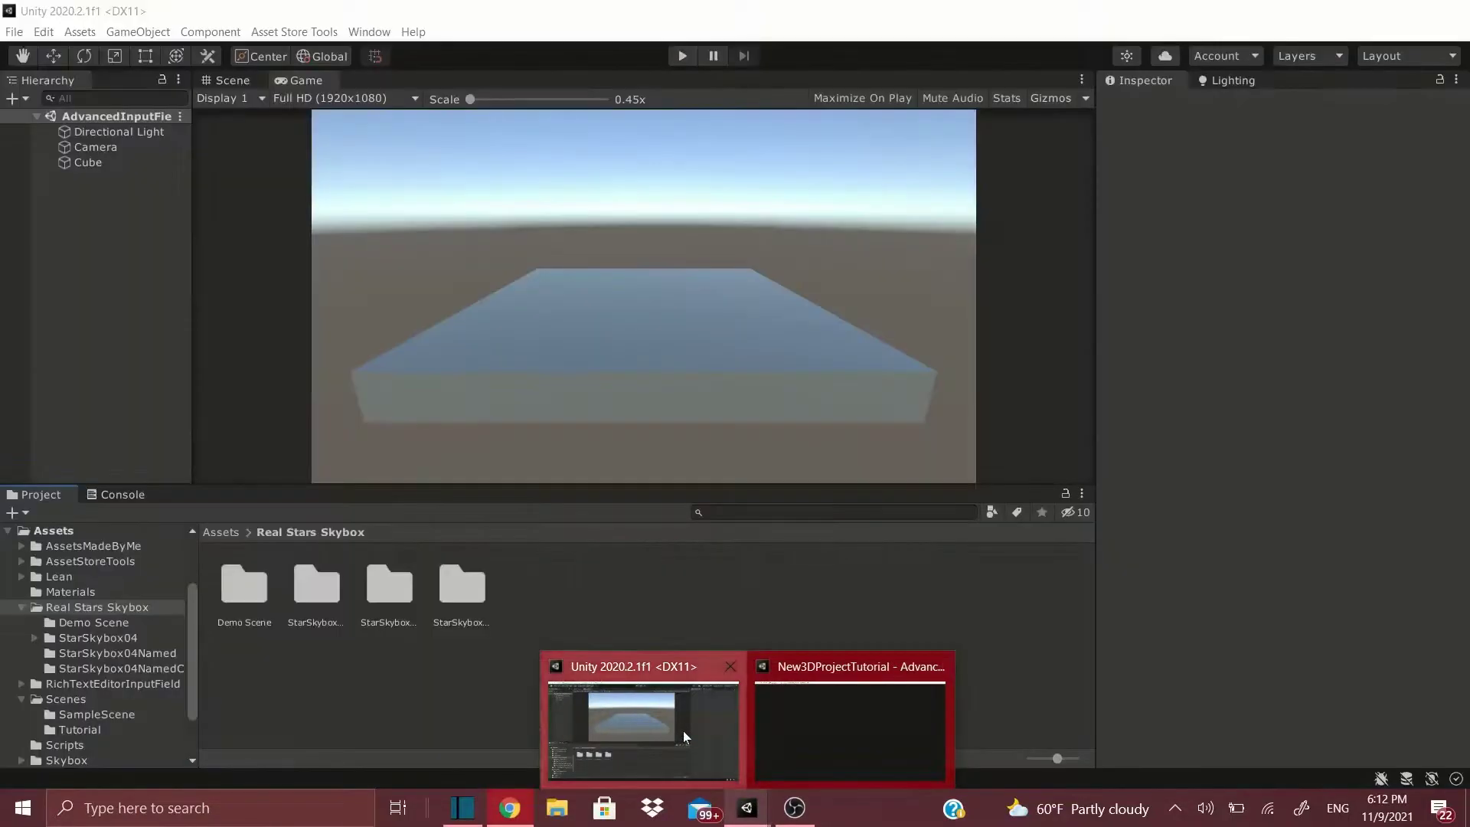
{"action": "left_click", "coordinate": [683, 730]}
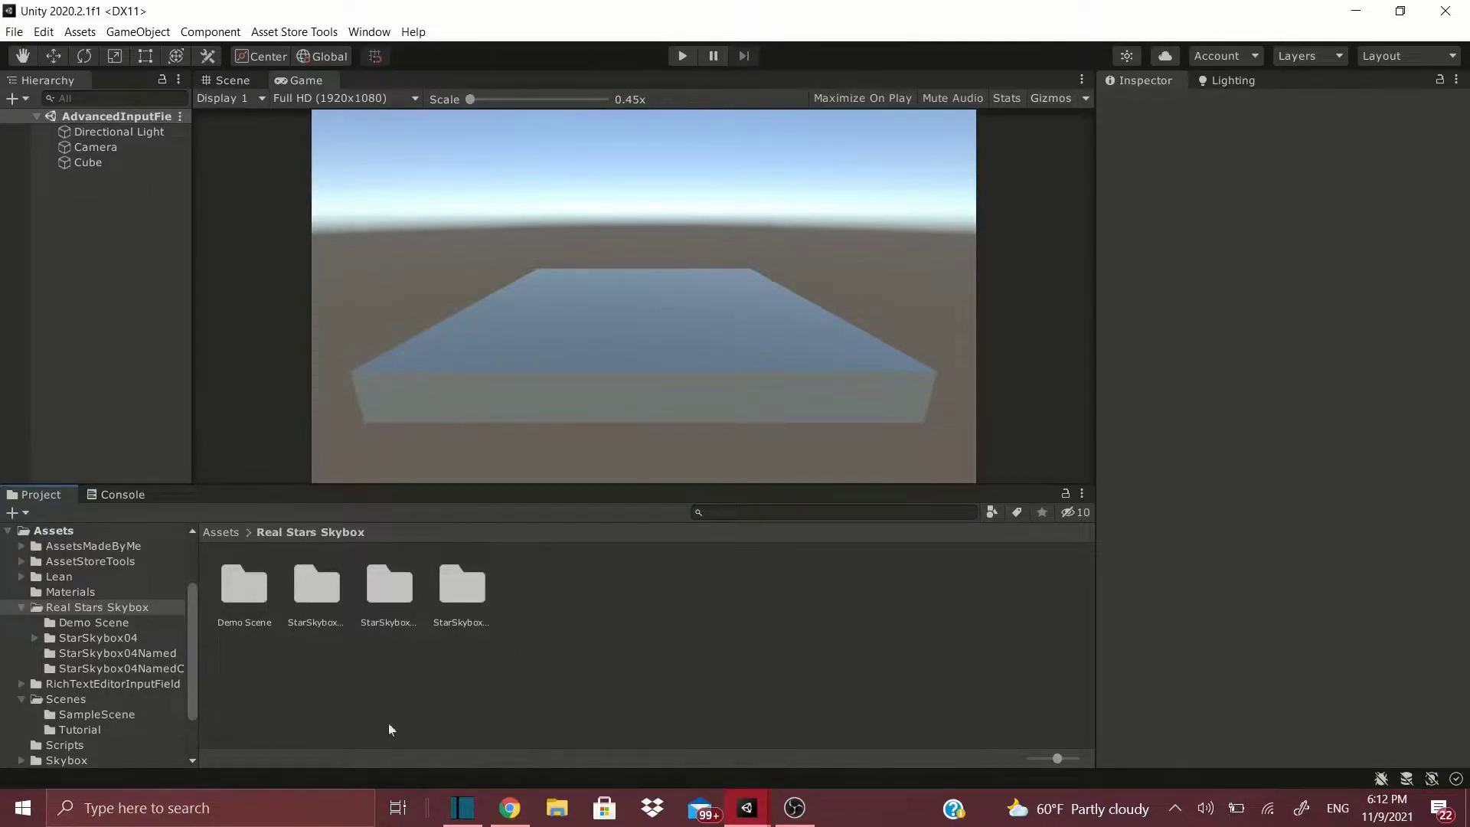
{"action": "left_click", "coordinate": [232, 81]}
{"action": "left_click", "coordinate": [222, 532]}
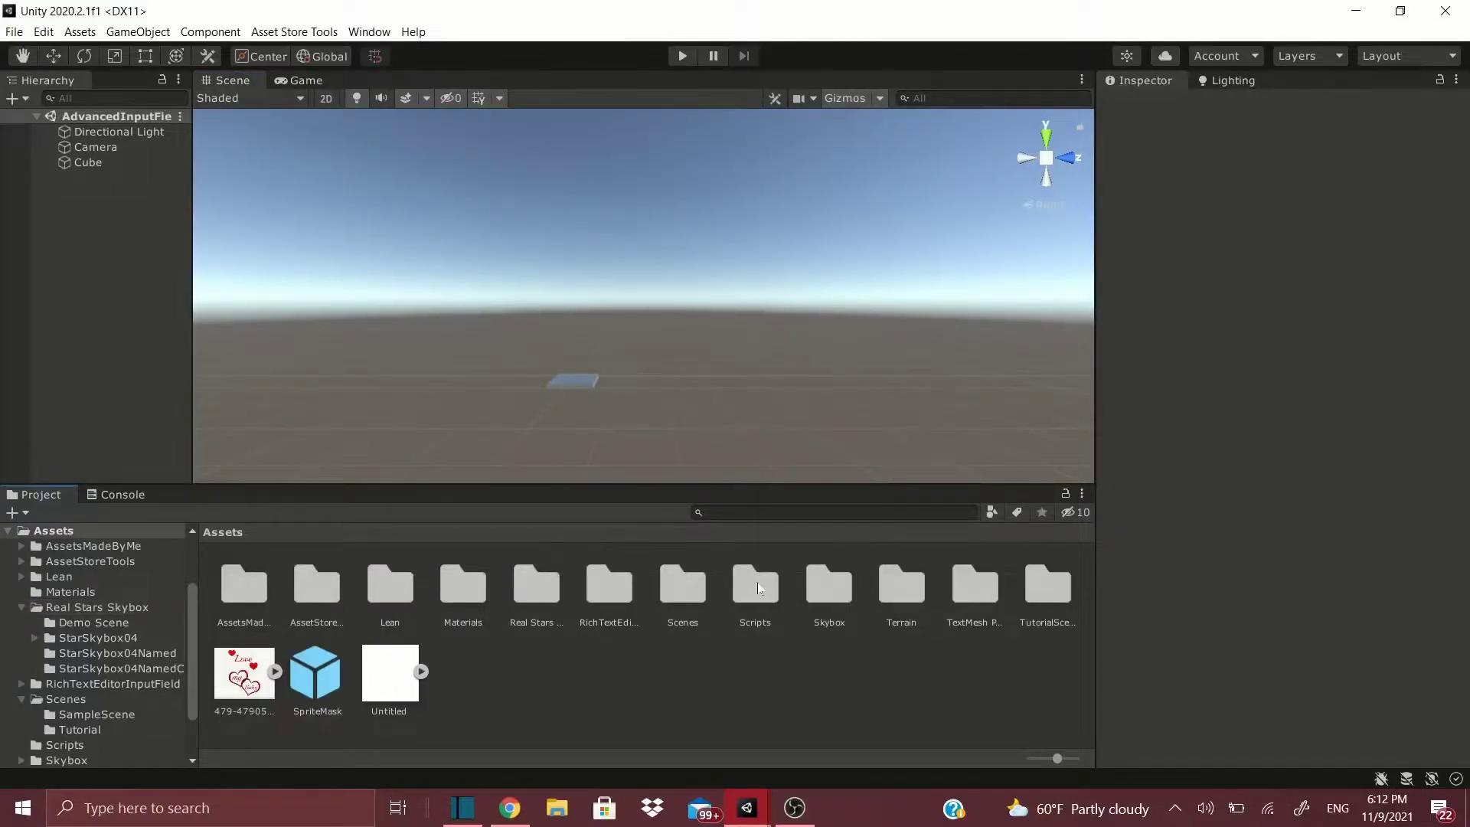
{"action": "double_click", "coordinate": [529, 589]}
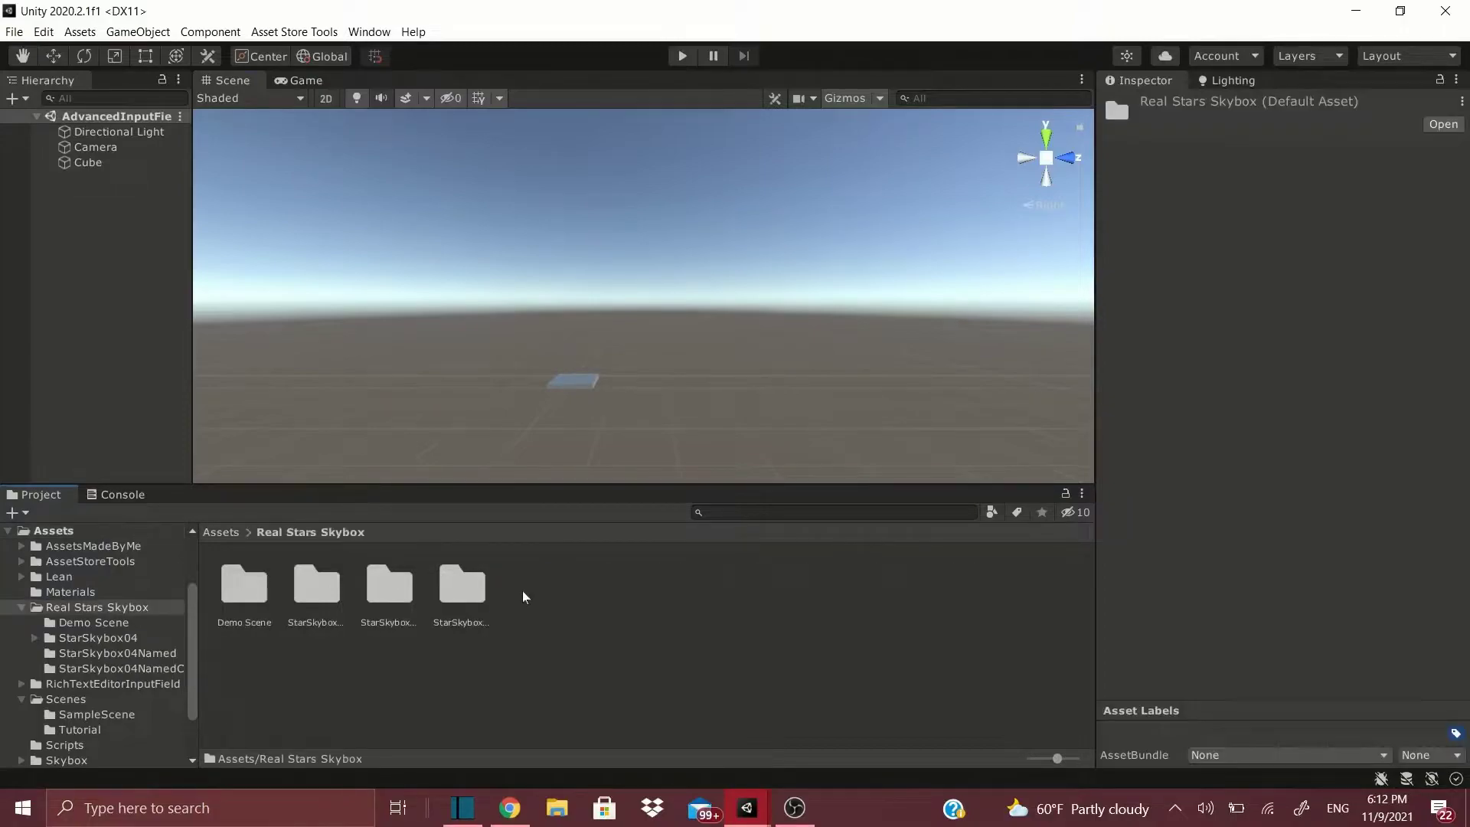
{"action": "left_click", "coordinate": [310, 586]}
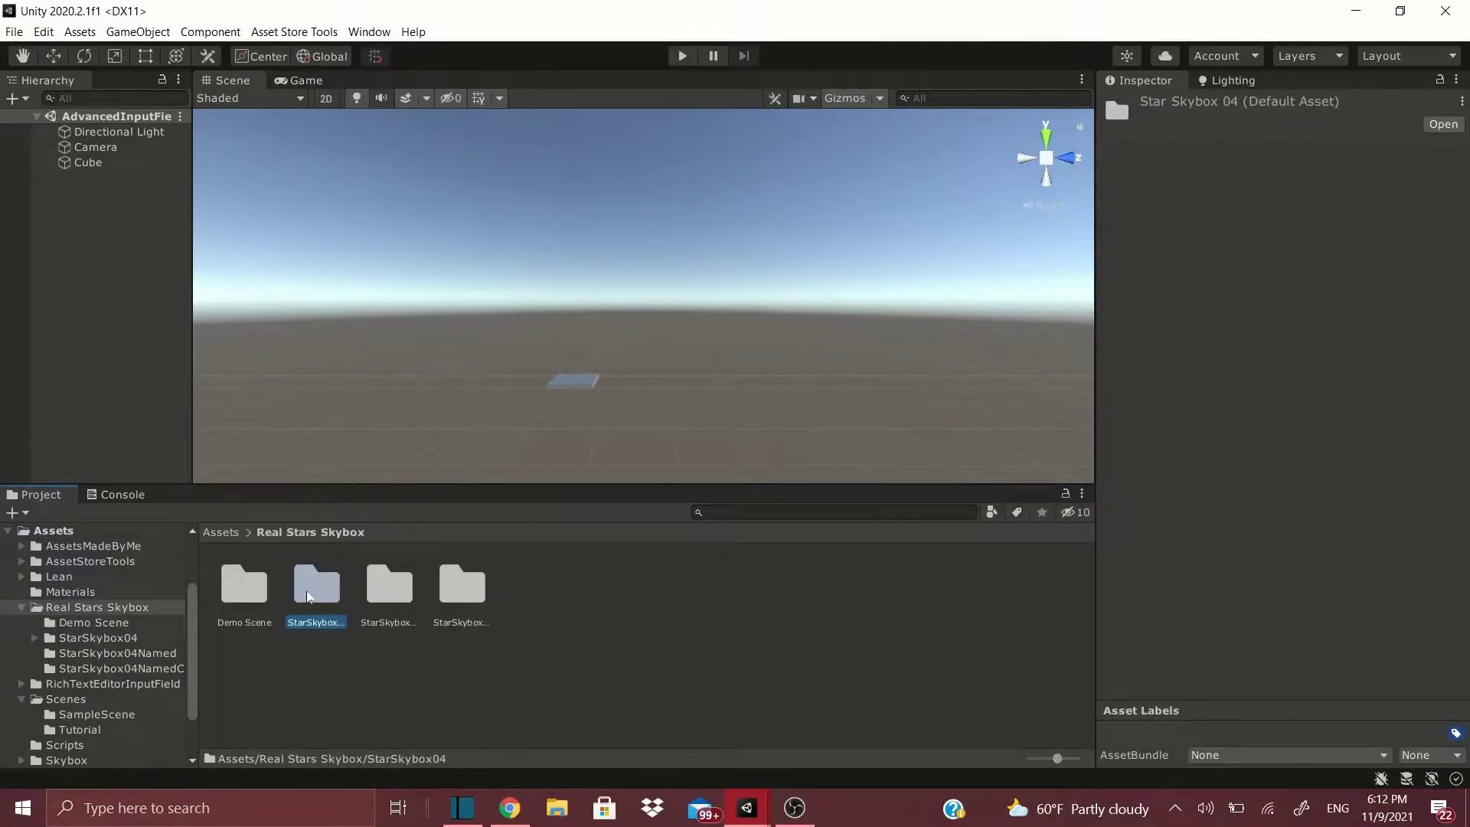
{"action": "left_click", "coordinate": [383, 585]}
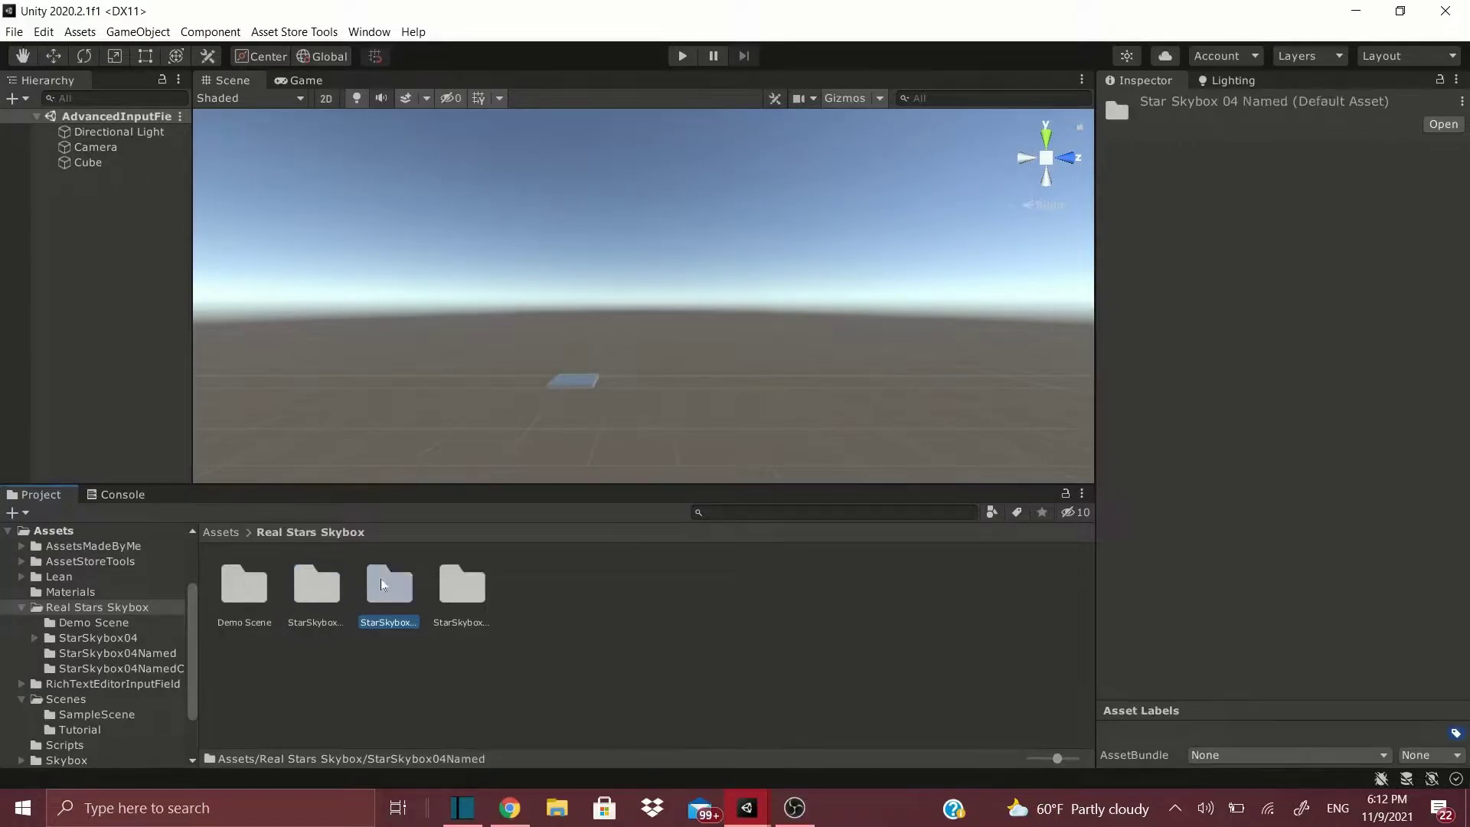
{"action": "left_click", "coordinate": [509, 808]}
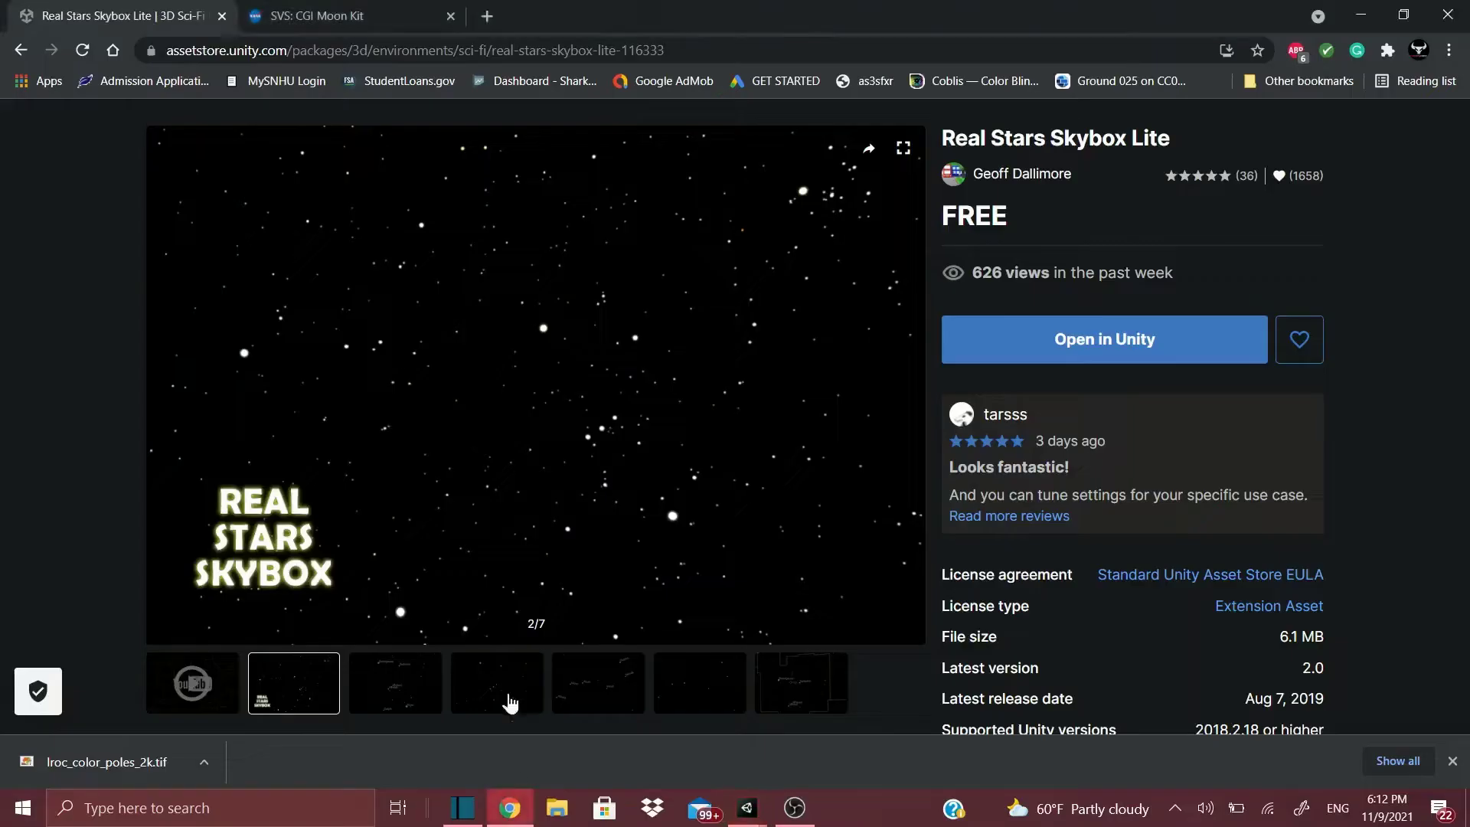
- Browse through several Real Stars Skybox Lite preview images on the store page
{"action": "left_click", "coordinate": [429, 682]}
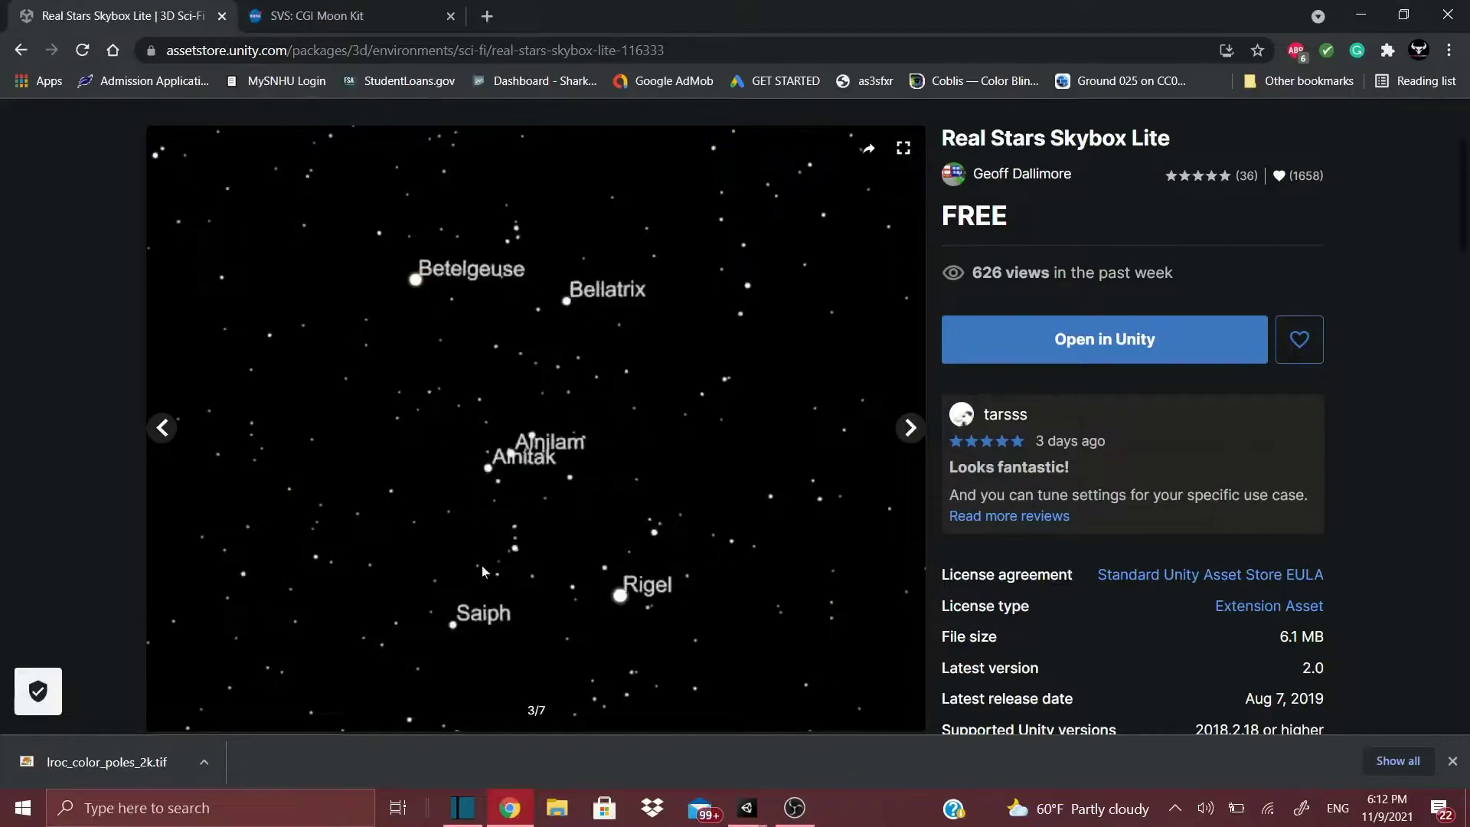
{"action": "scroll", "coordinate": [662, 462], "scroll_direction": "down", "scroll_amount": 3}
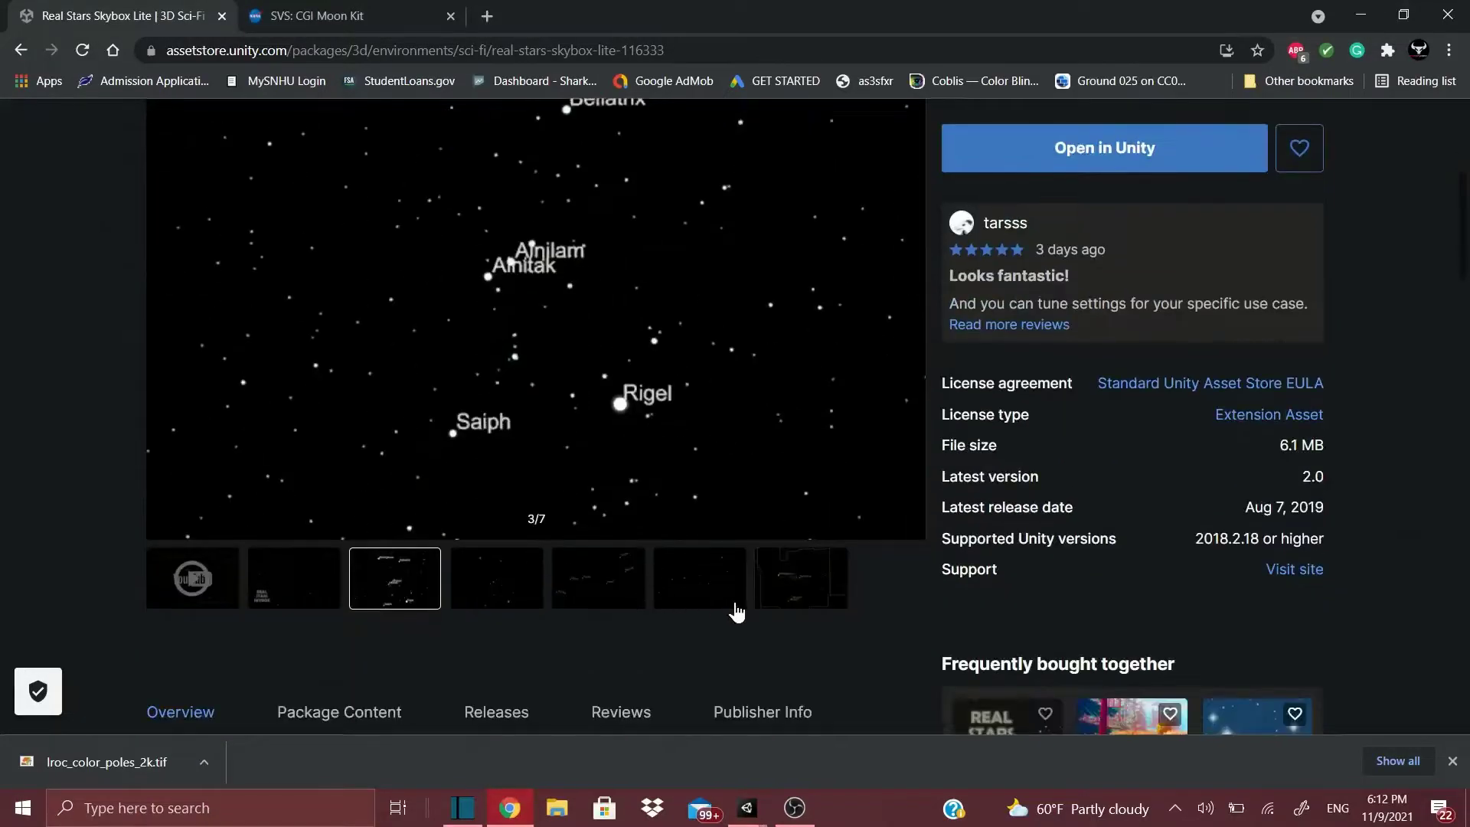
{"action": "left_click", "coordinate": [778, 584]}
{"action": "left_click", "coordinate": [600, 460]}
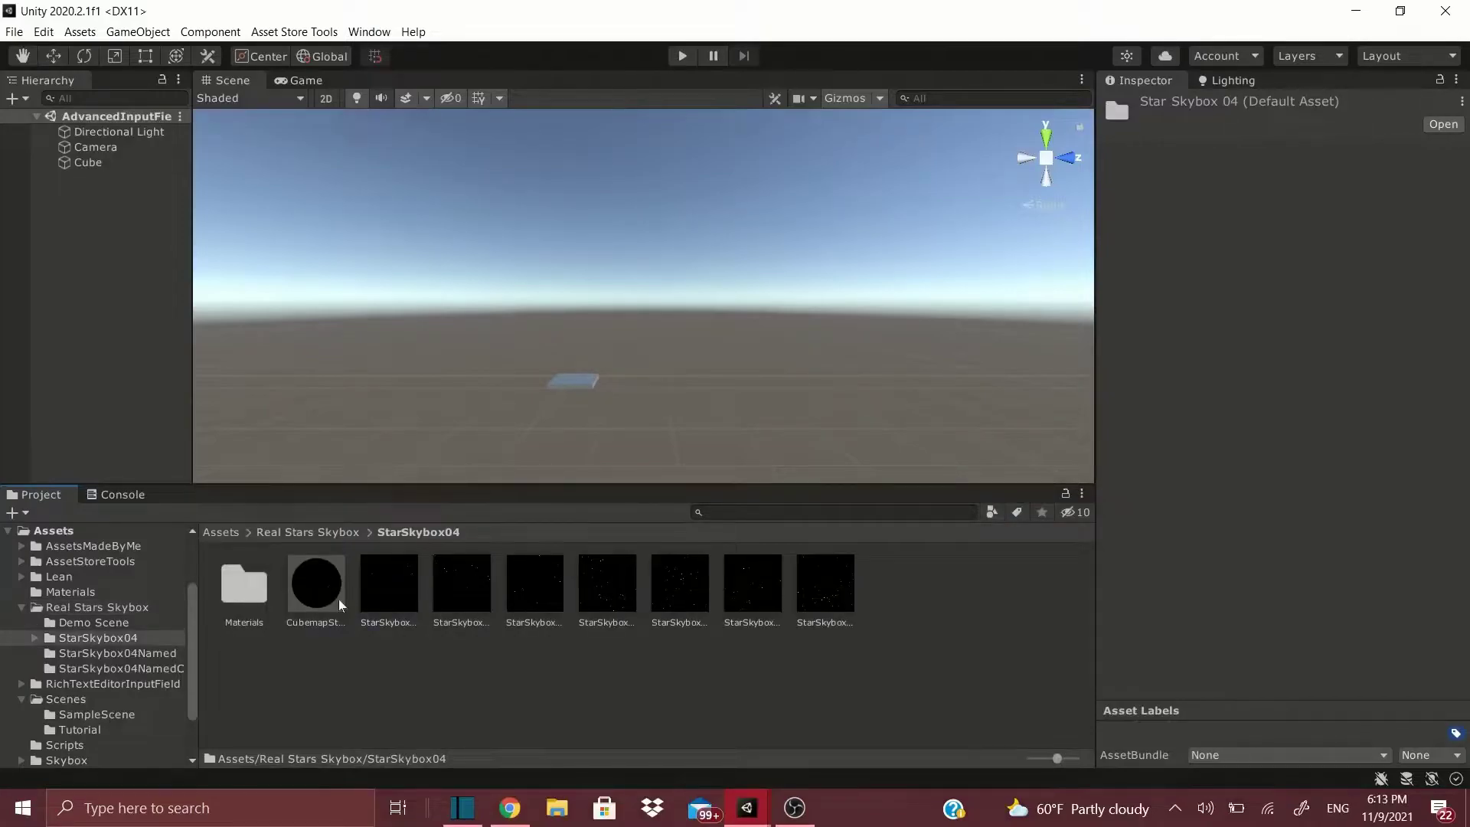
- Drag the StarSkybox material into the Scene view for a starry sky, then reopen StarSkybox04
{"action": "left_click_drag", "start_coordinate": [402, 589], "coordinate": [355, 206]}
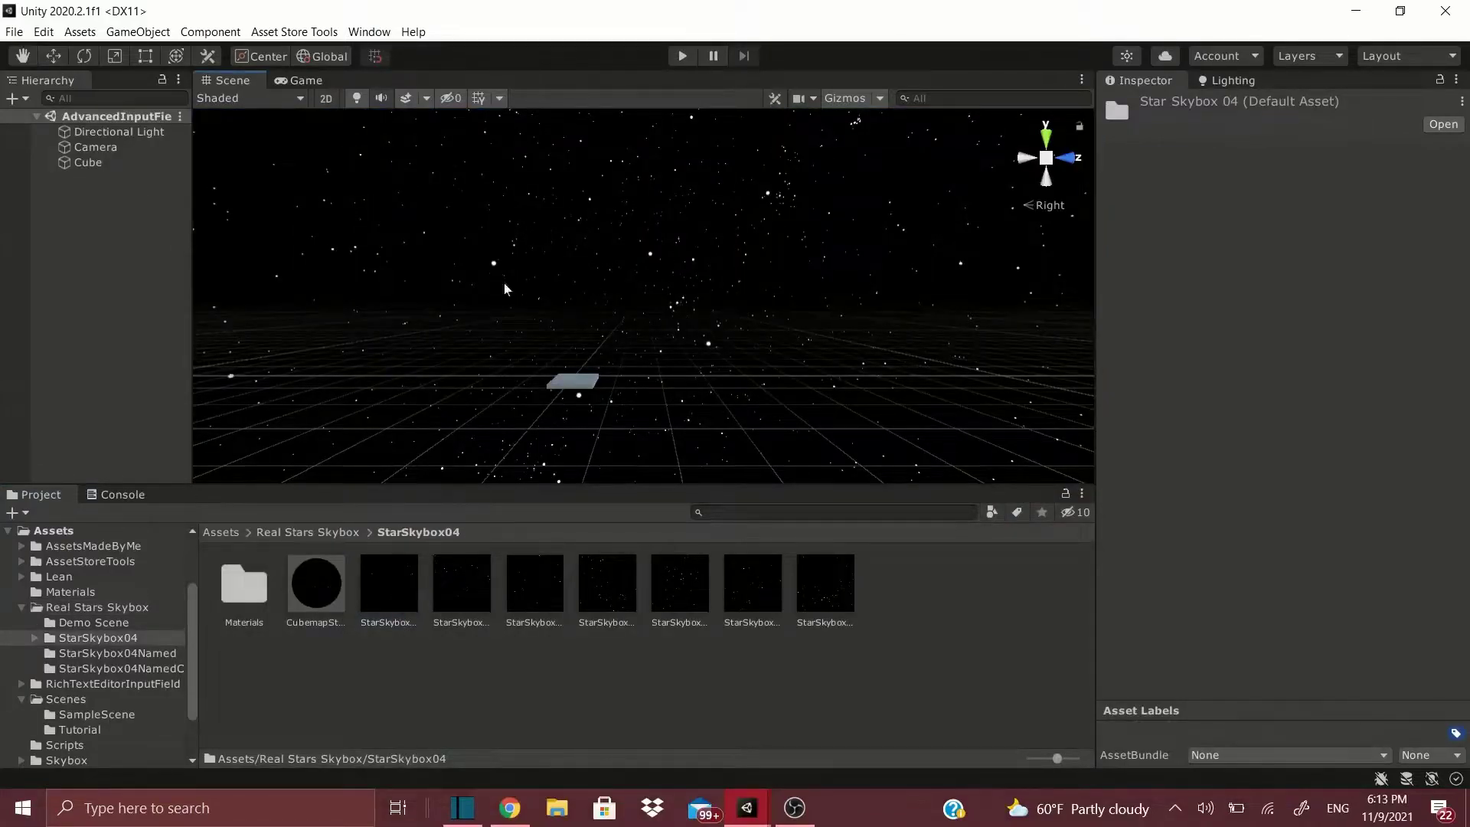
{"action": "left_click", "coordinate": [305, 80]}
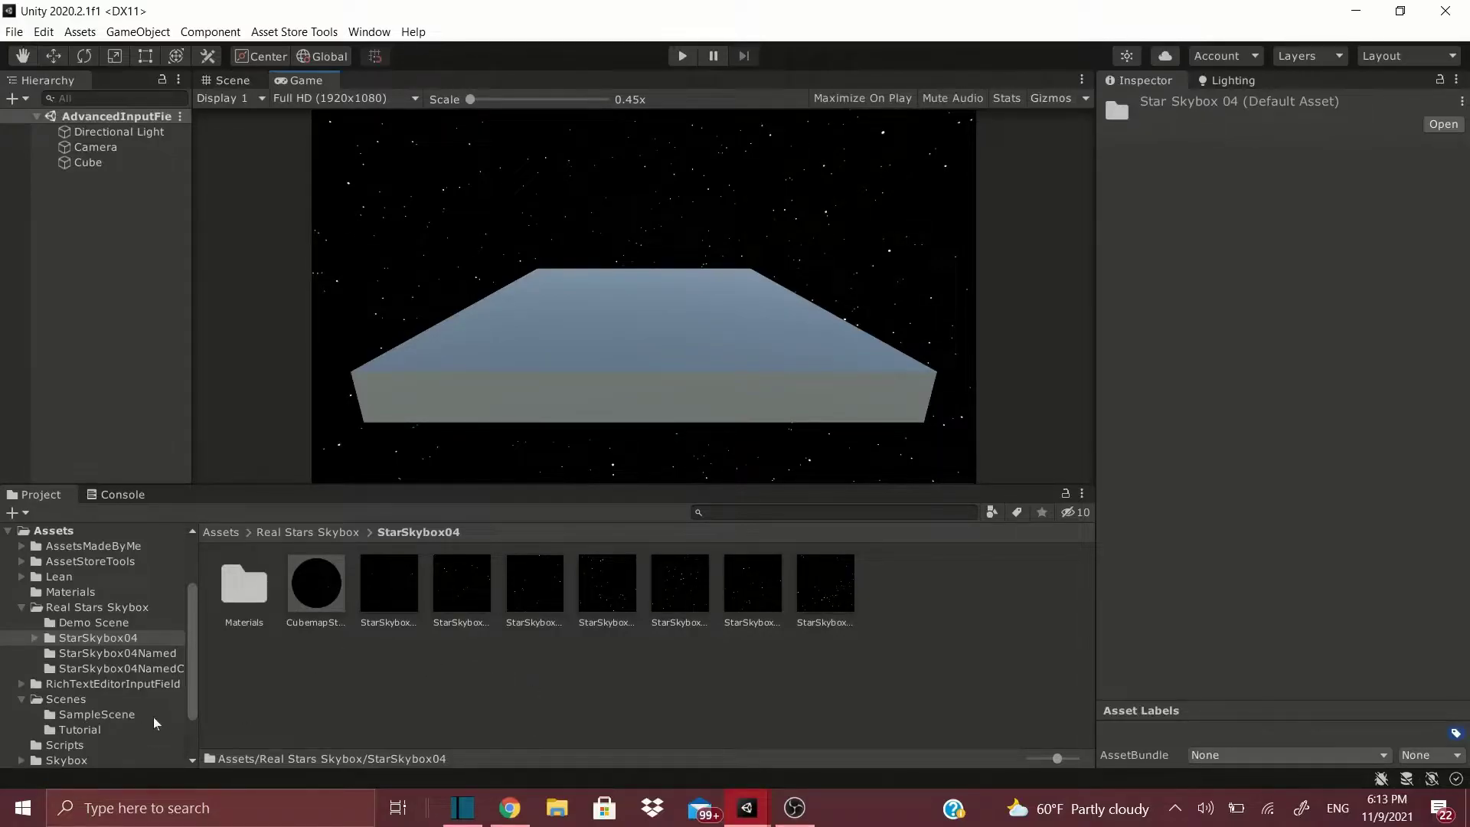
{"action": "left_click", "coordinate": [332, 587]}
{"action": "left_click", "coordinate": [387, 683]}
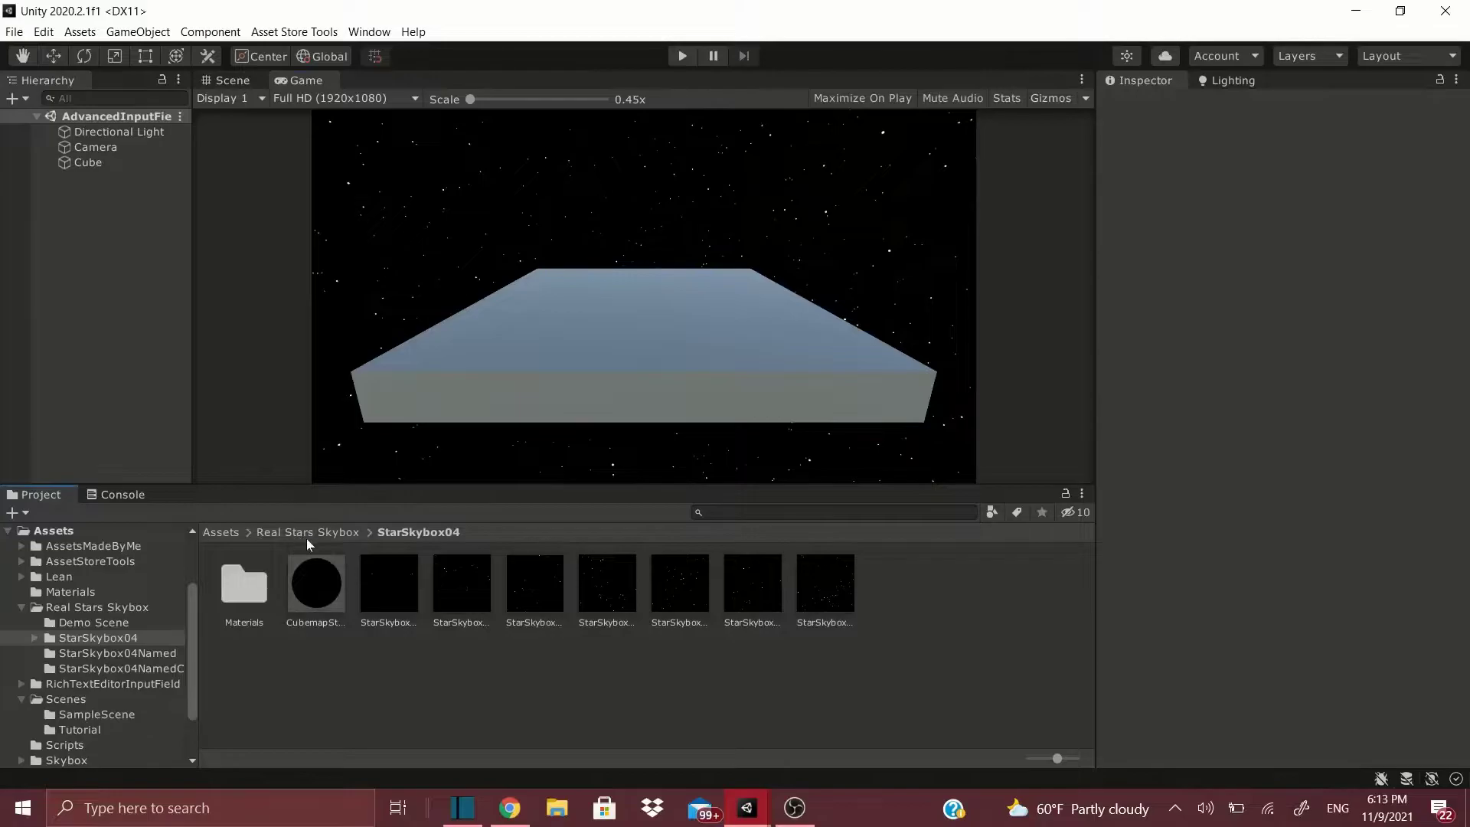
{"action": "left_click", "coordinate": [306, 534]}
{"action": "double_click", "coordinate": [331, 599]}
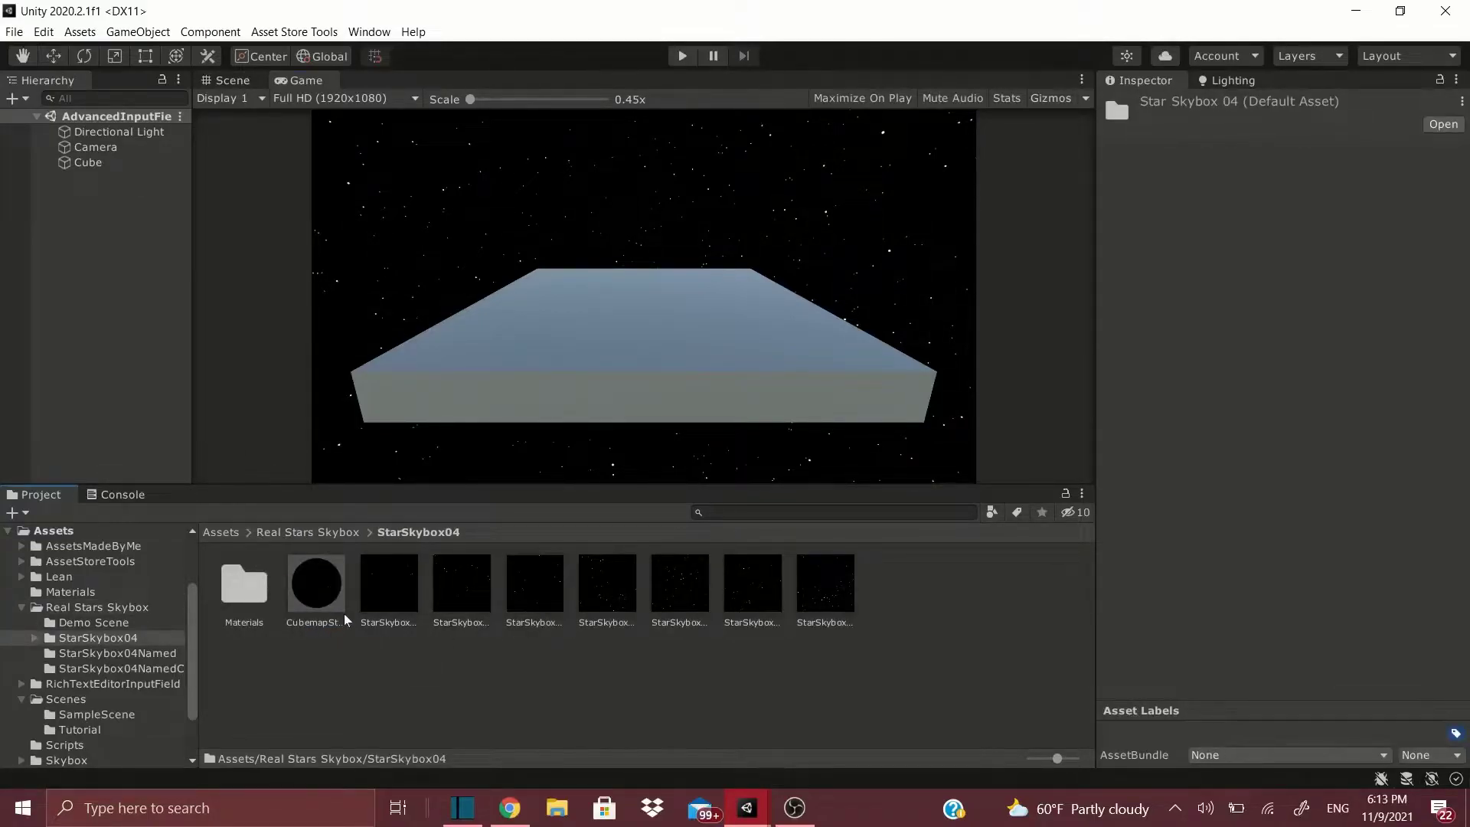
- Create a new material named StarrySky in the StarSkybox04 folder
{"action": "right_click", "coordinate": [920, 621]}
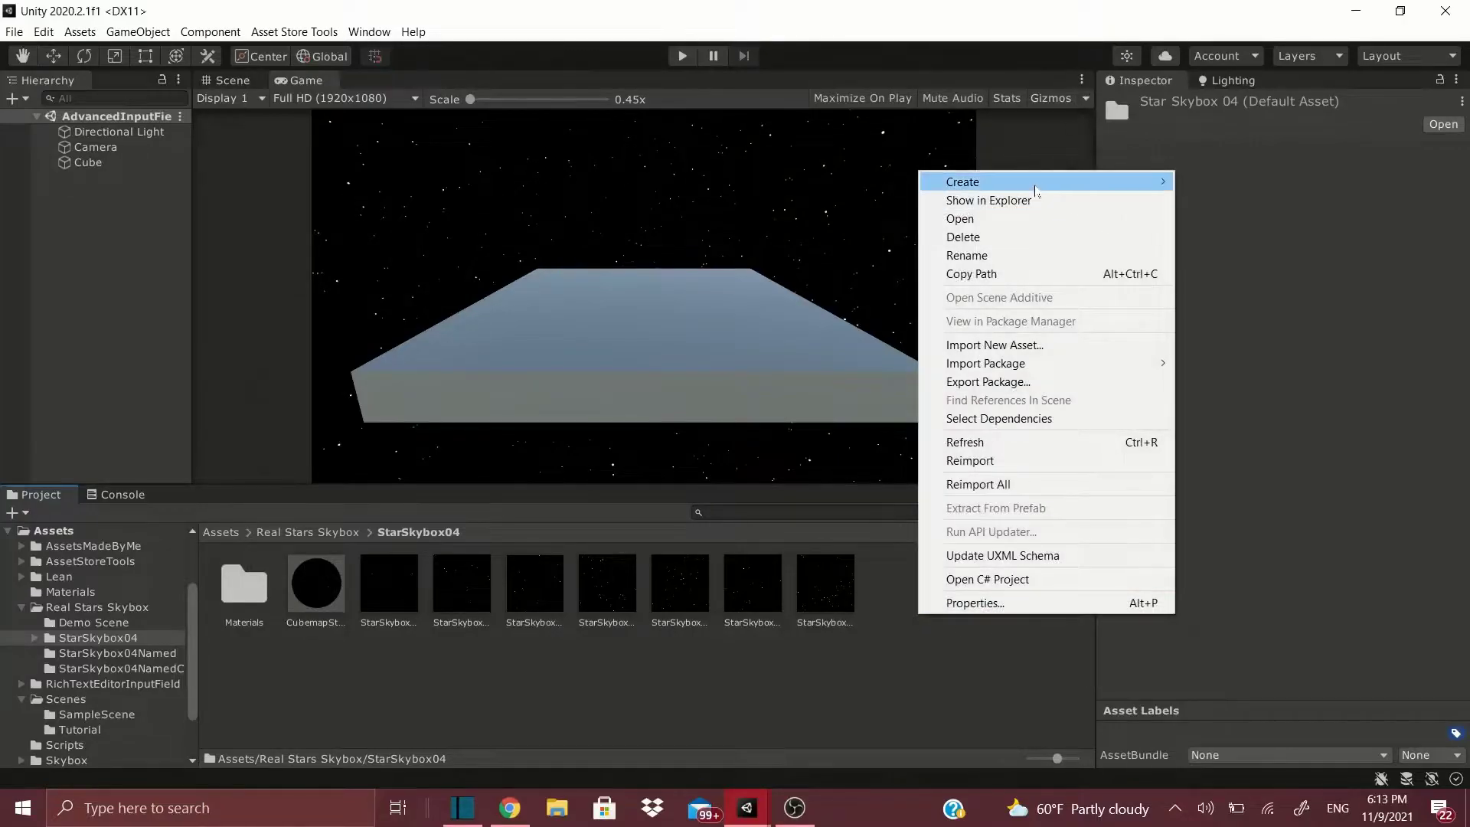
{"action": "mouse_move", "coordinate": [988, 183]}
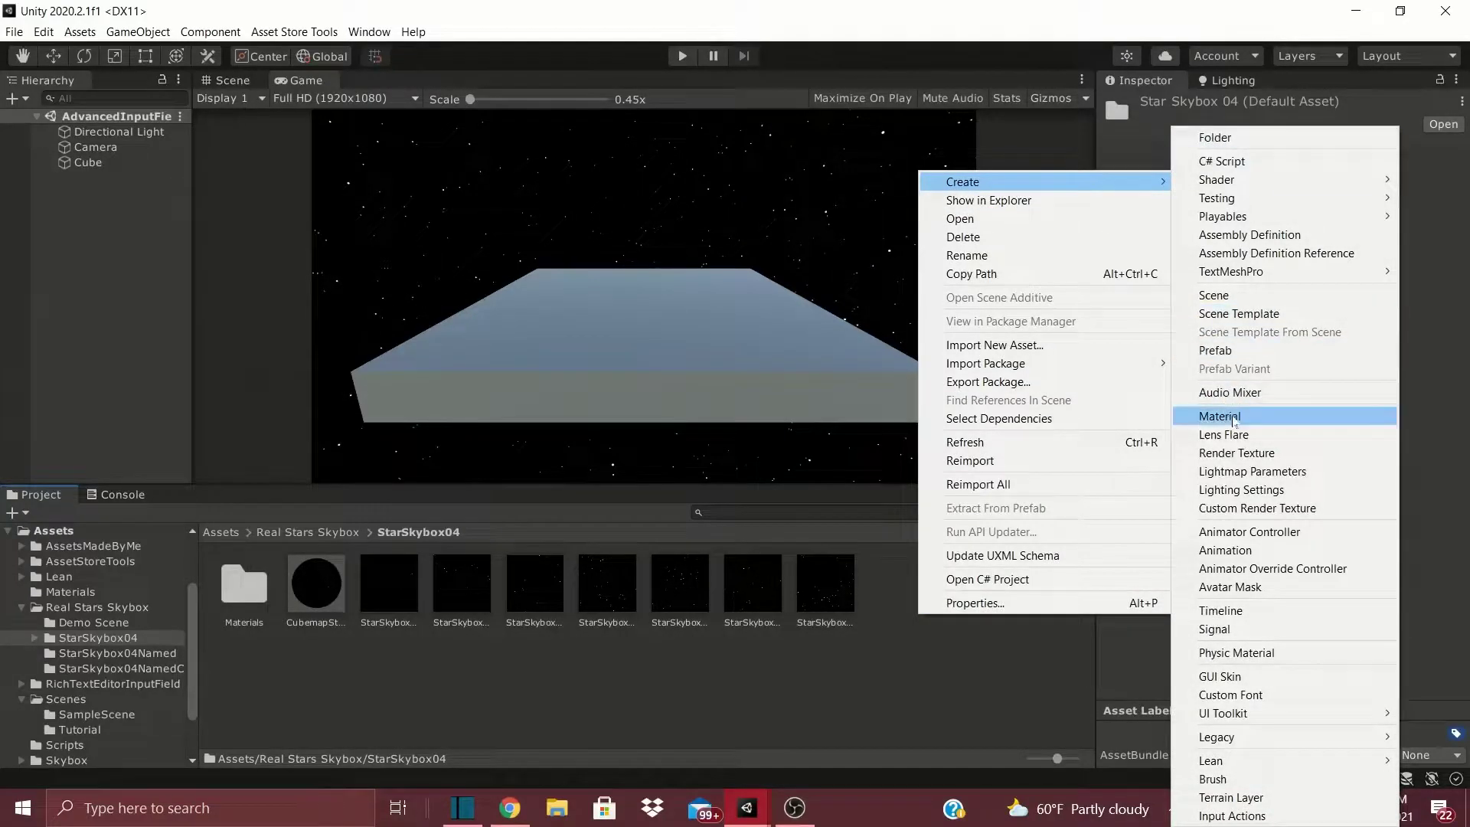
{"action": "left_click", "coordinate": [1276, 415]}
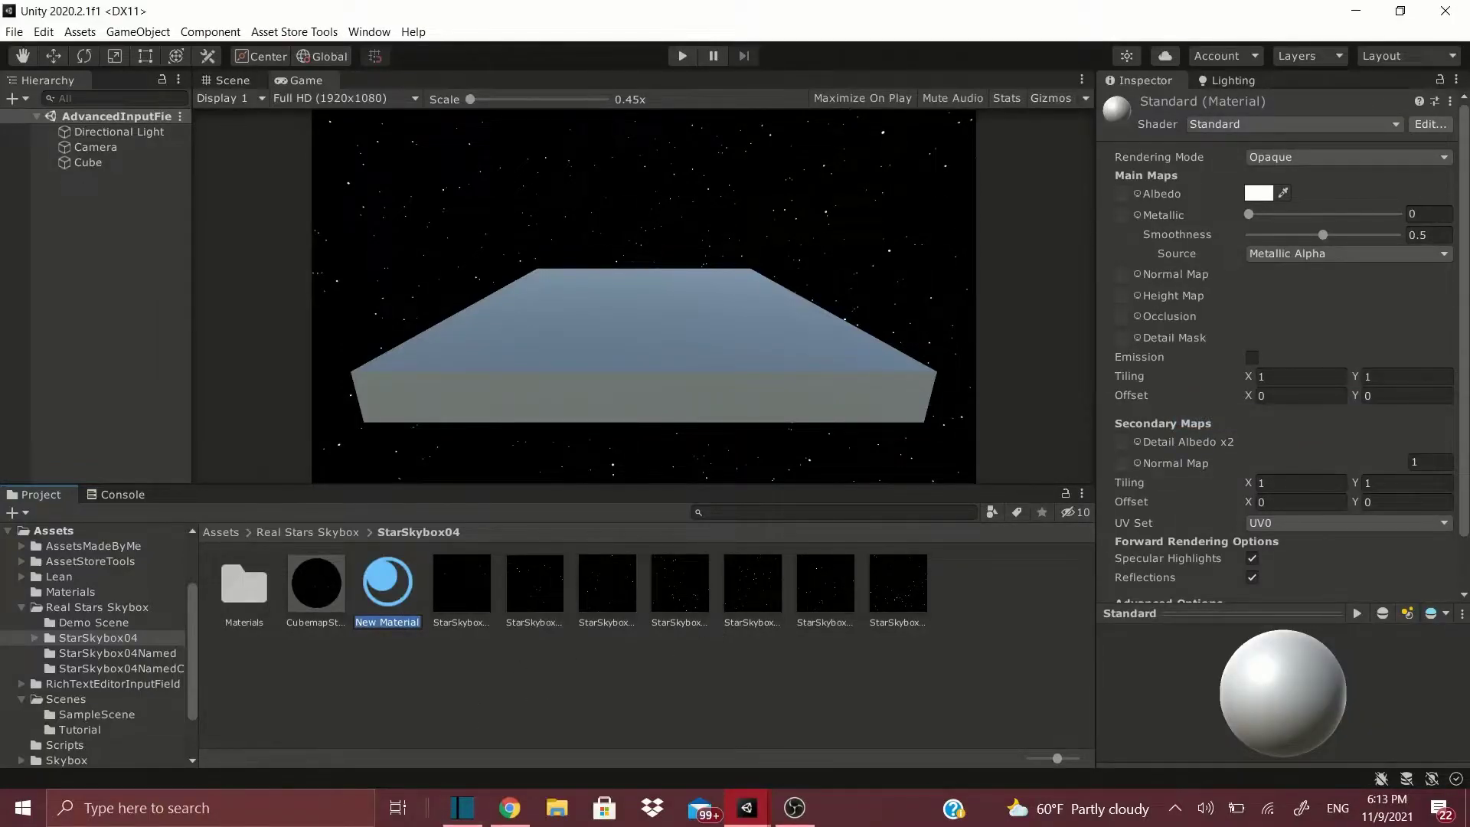
{"action": "type", "text": "StarrySky"}
{"action": "key", "text": "Return"}
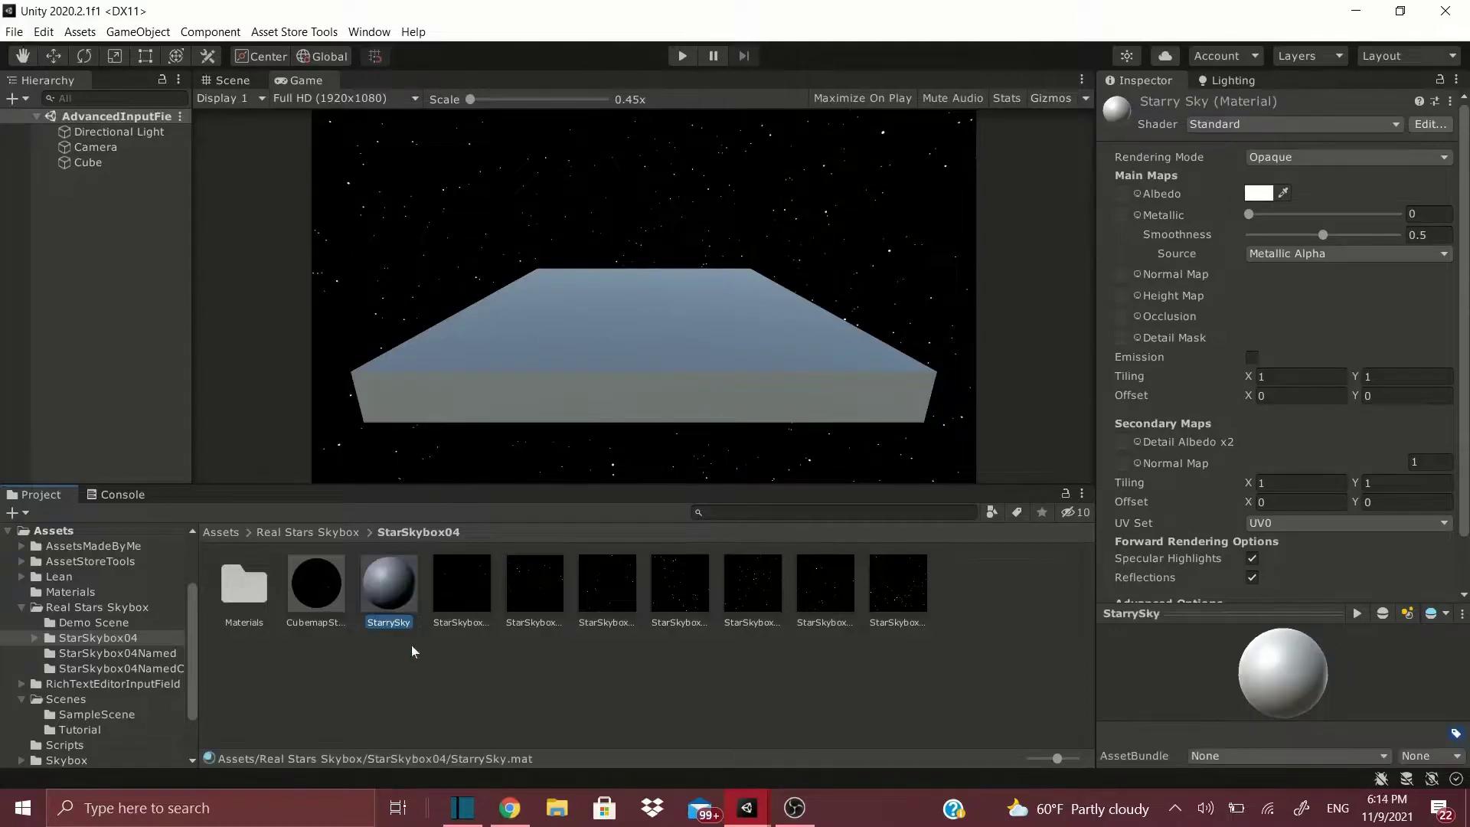
- Set the StarrySky material's shader to Skybox/Panoramic
{"action": "left_click", "coordinate": [1221, 129]}
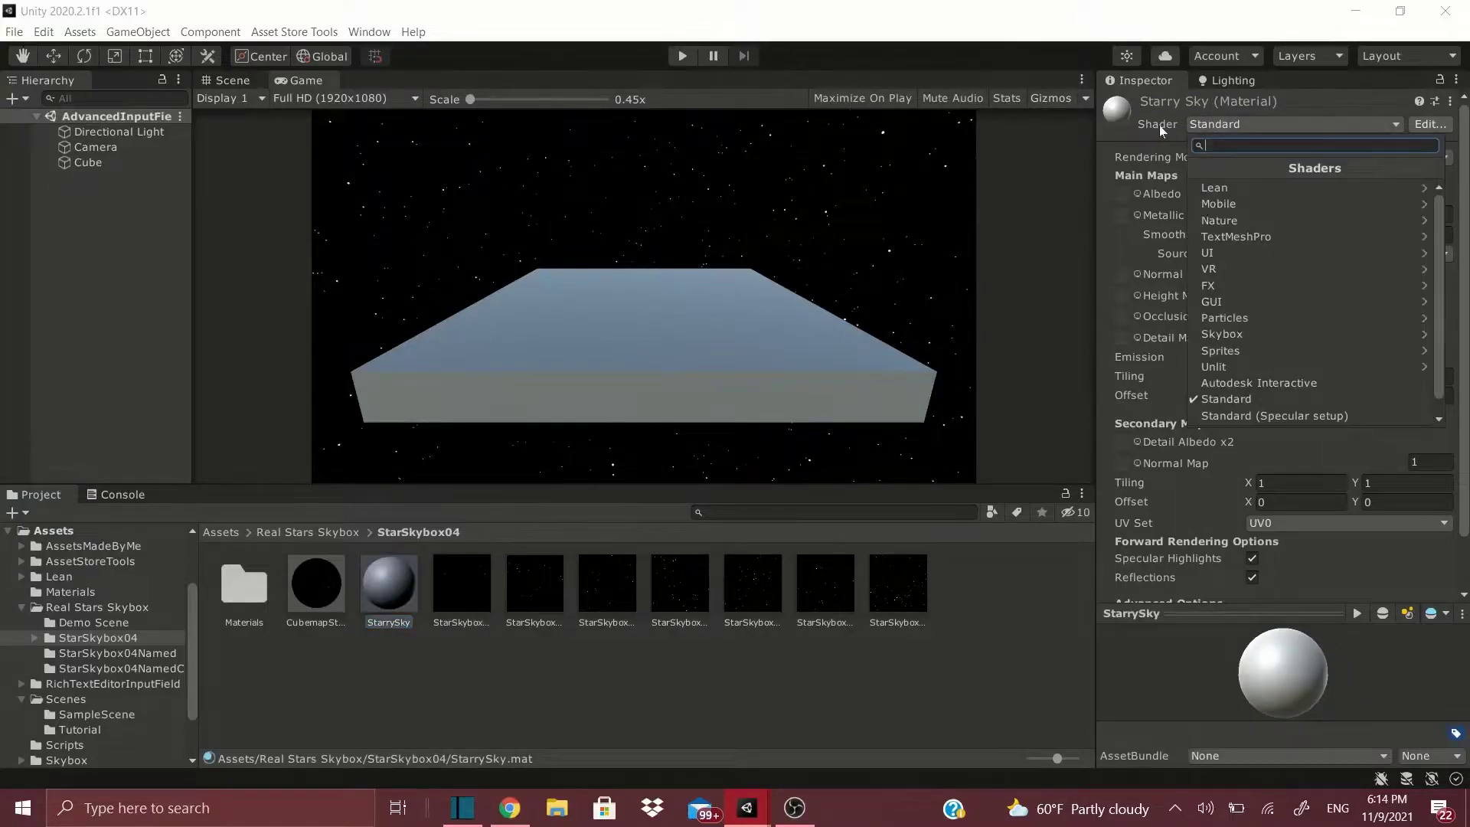
{"action": "left_click", "coordinate": [1225, 334]}
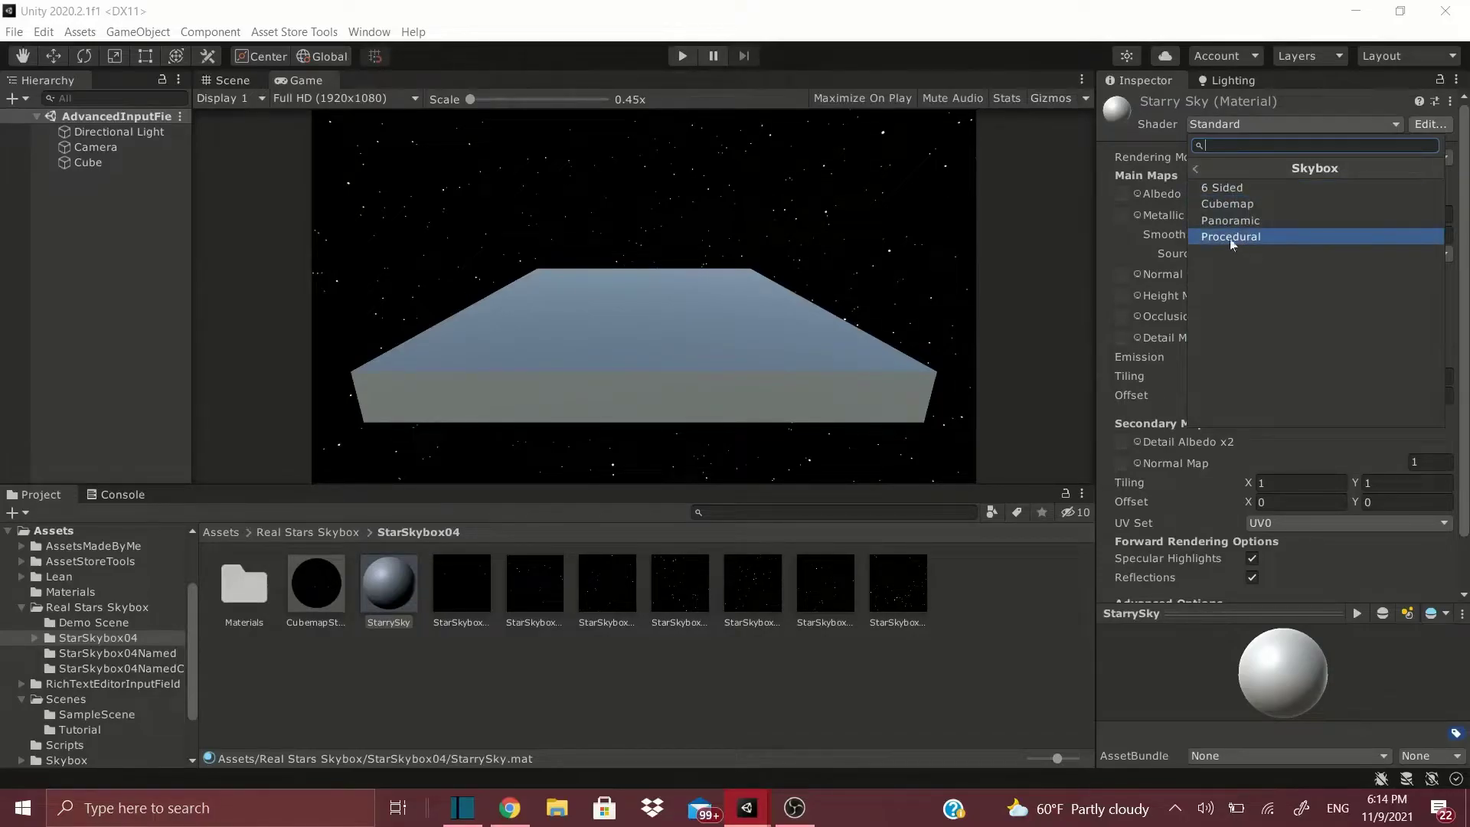
{"action": "left_click", "coordinate": [1265, 206]}
{"action": "left_click", "coordinate": [1272, 125]}
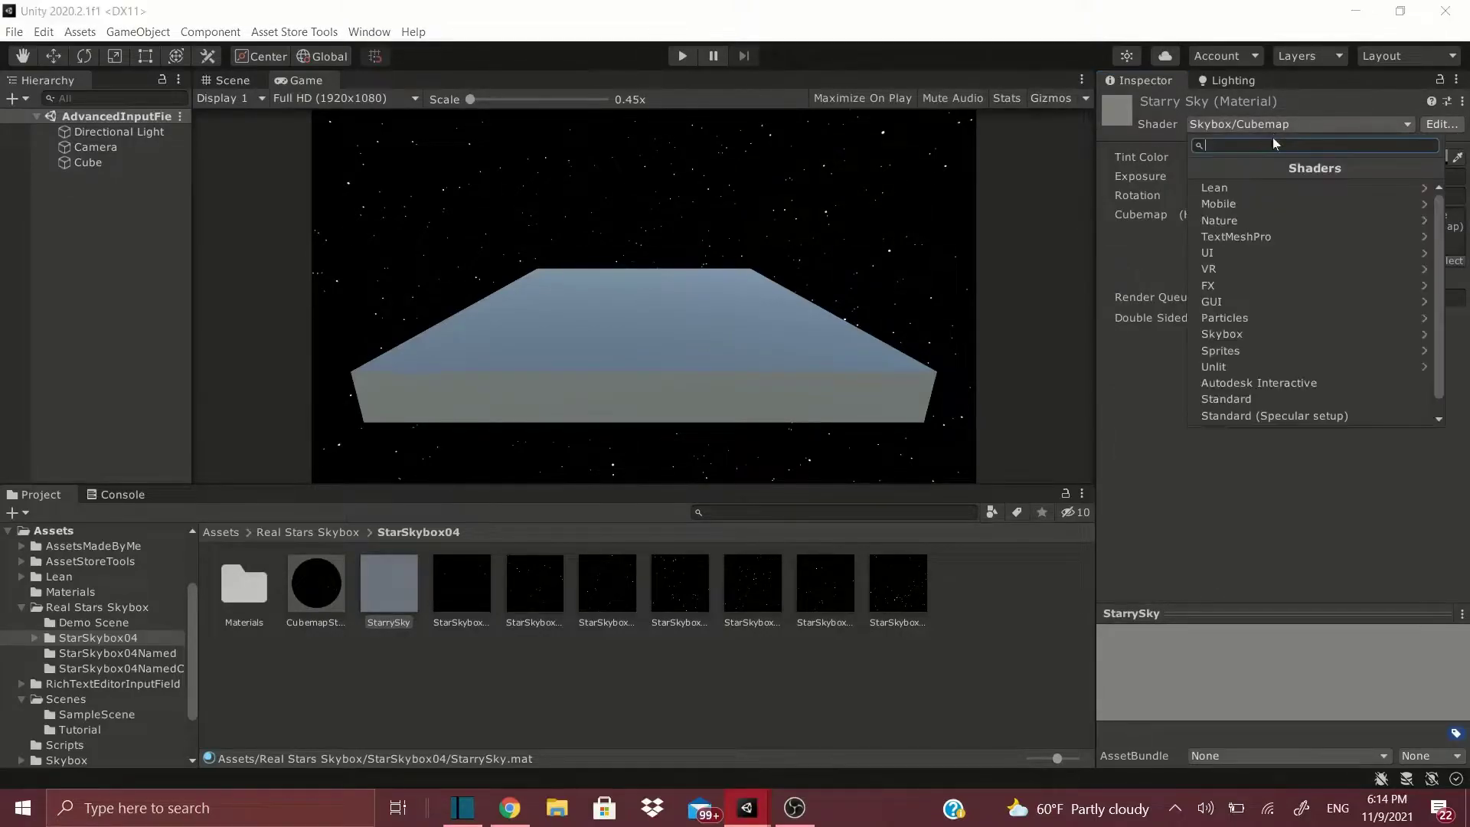
{"action": "left_click", "coordinate": [1115, 366]}
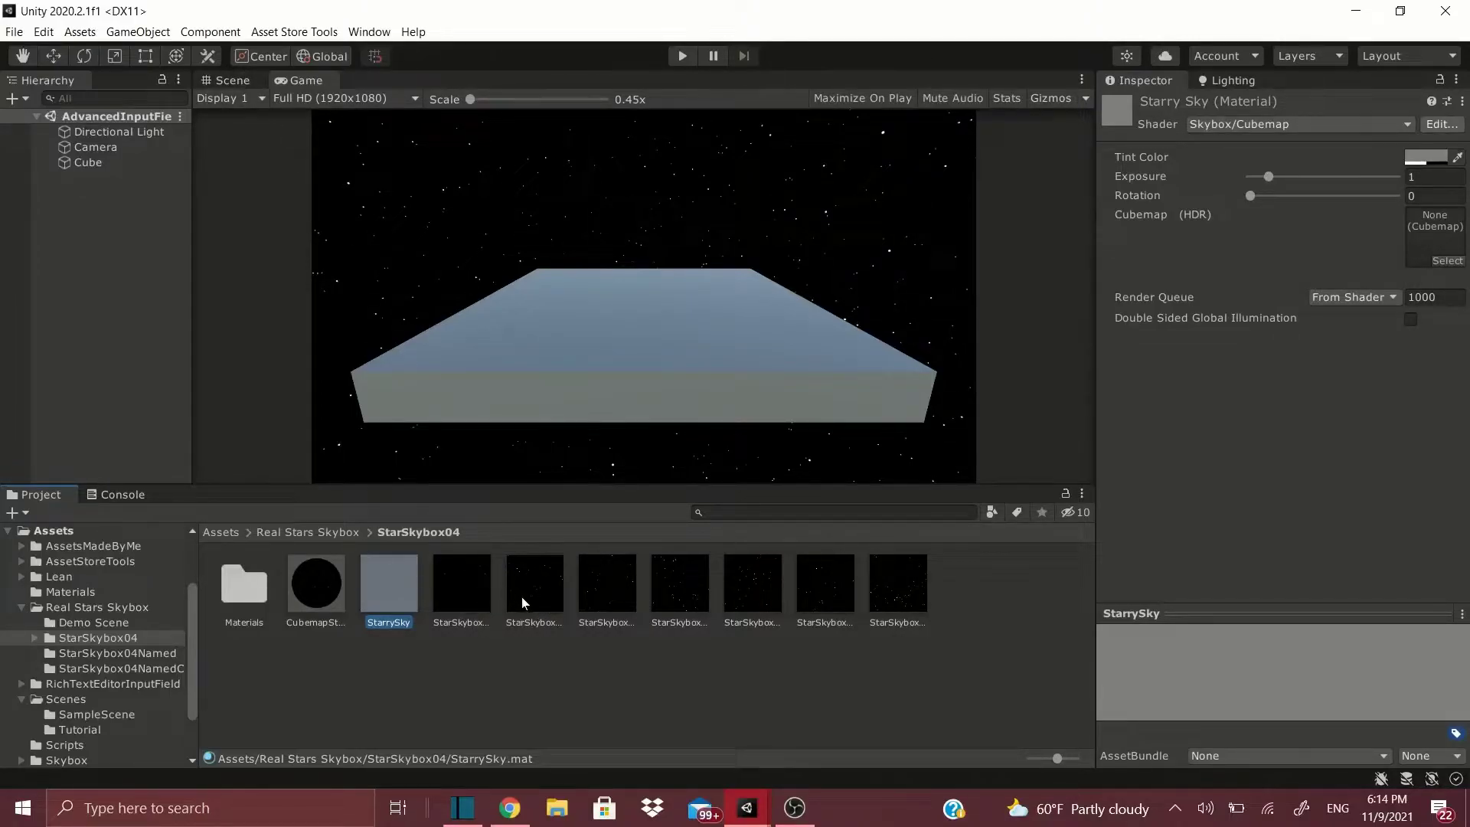
{"action": "left_click_drag", "start_coordinate": [758, 605], "coordinate": [1440, 229]}
{"action": "left_click", "coordinate": [1245, 124]}
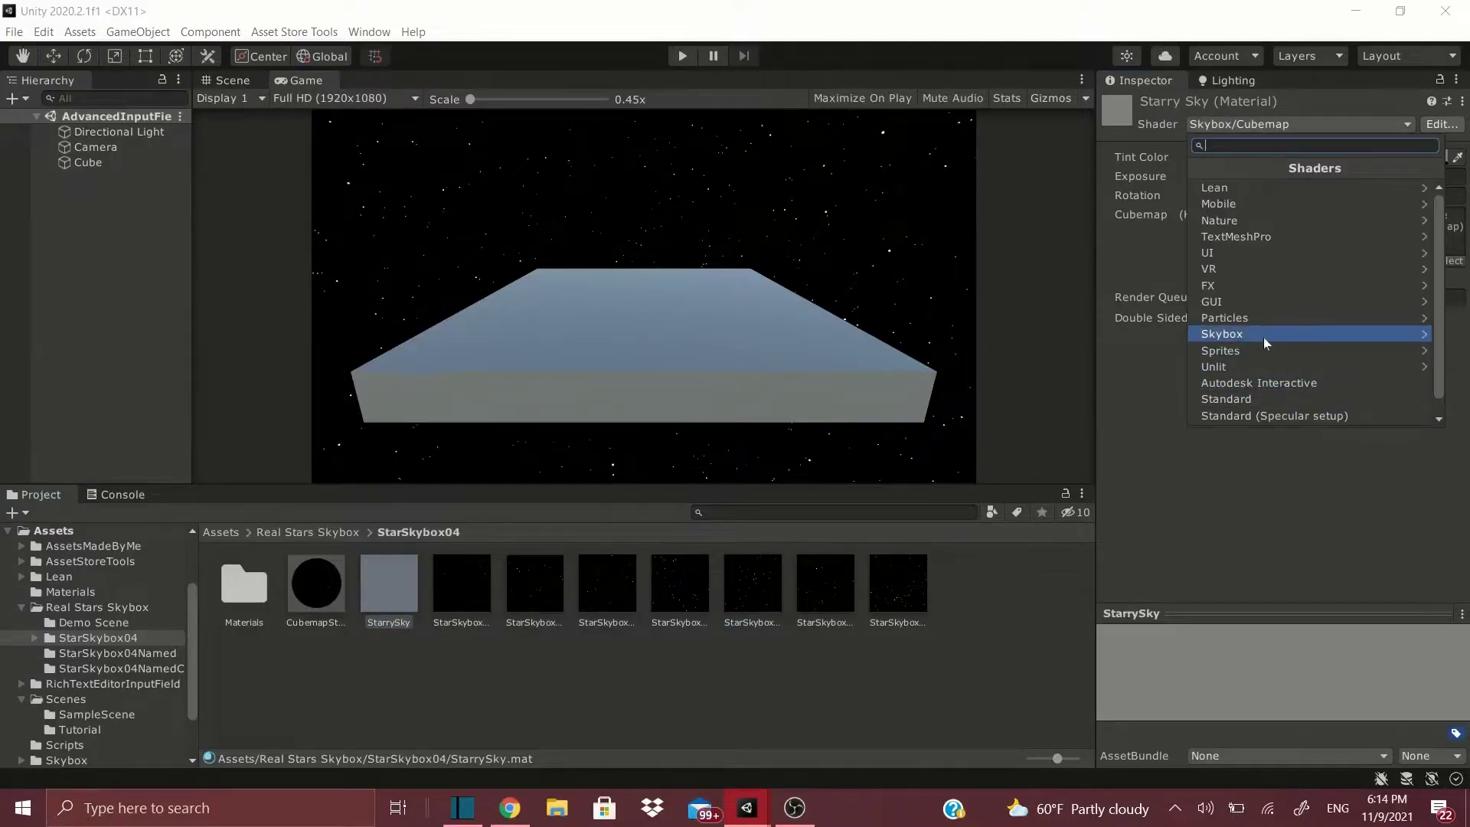
{"action": "left_click", "coordinate": [1265, 341]}
{"action": "left_click", "coordinate": [1247, 222]}
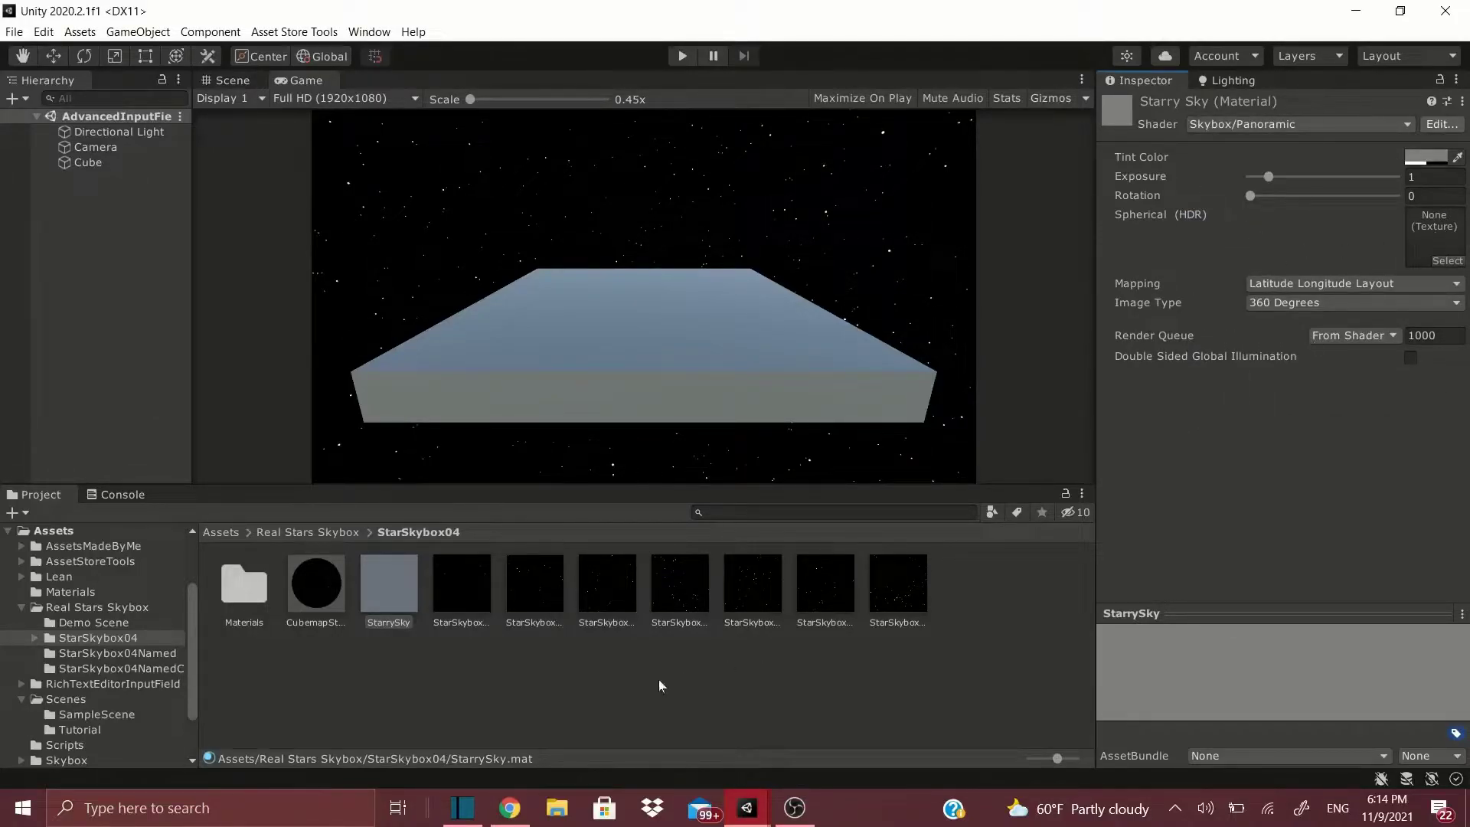
- Assign a star texture to the panoramic sky and raise exposure to 2.76 in the Game view
{"action": "left_click_drag", "start_coordinate": [669, 606], "coordinate": [1435, 237]}
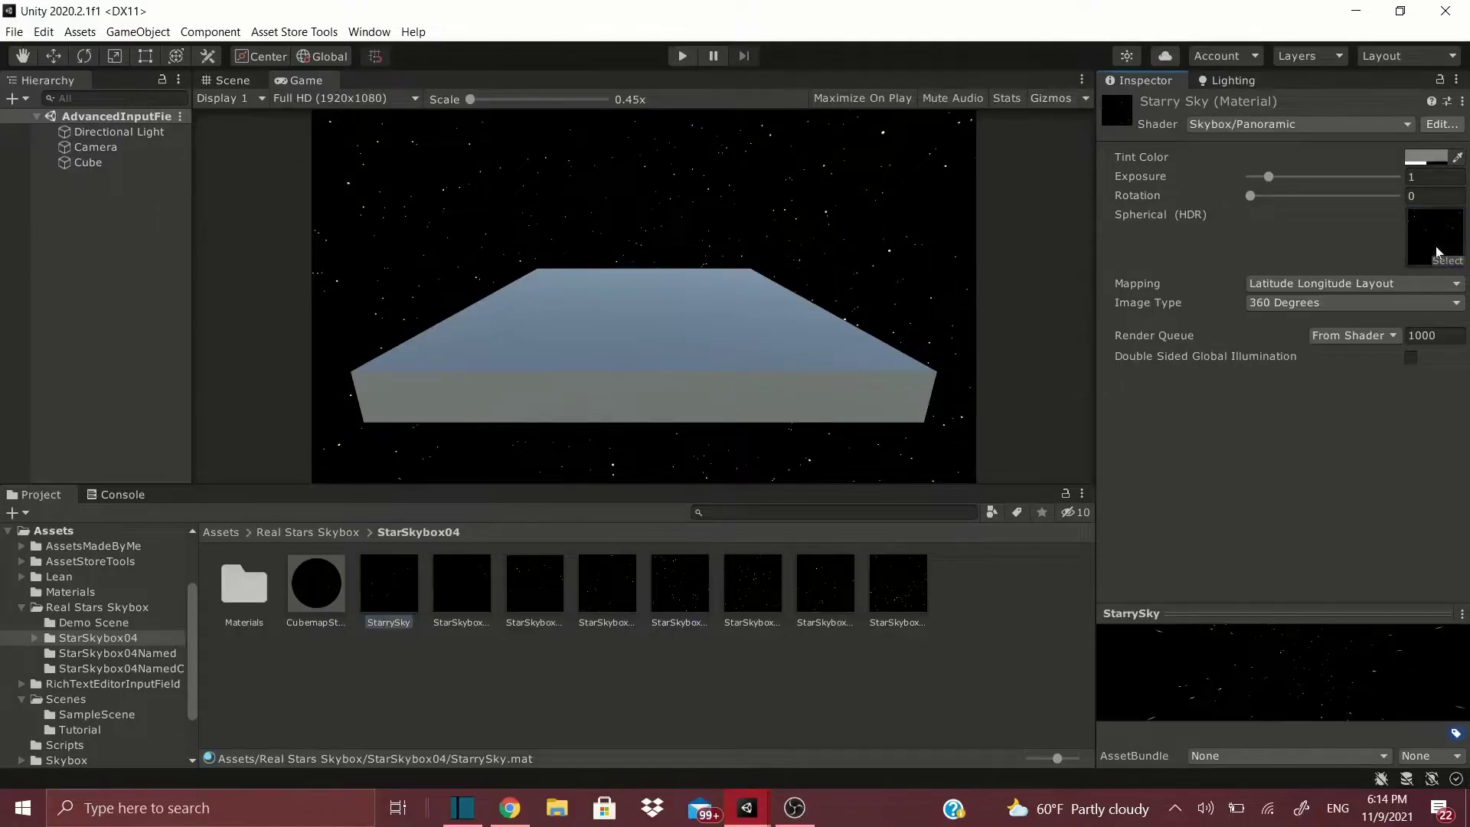
{"action": "left_click", "coordinate": [247, 84]}
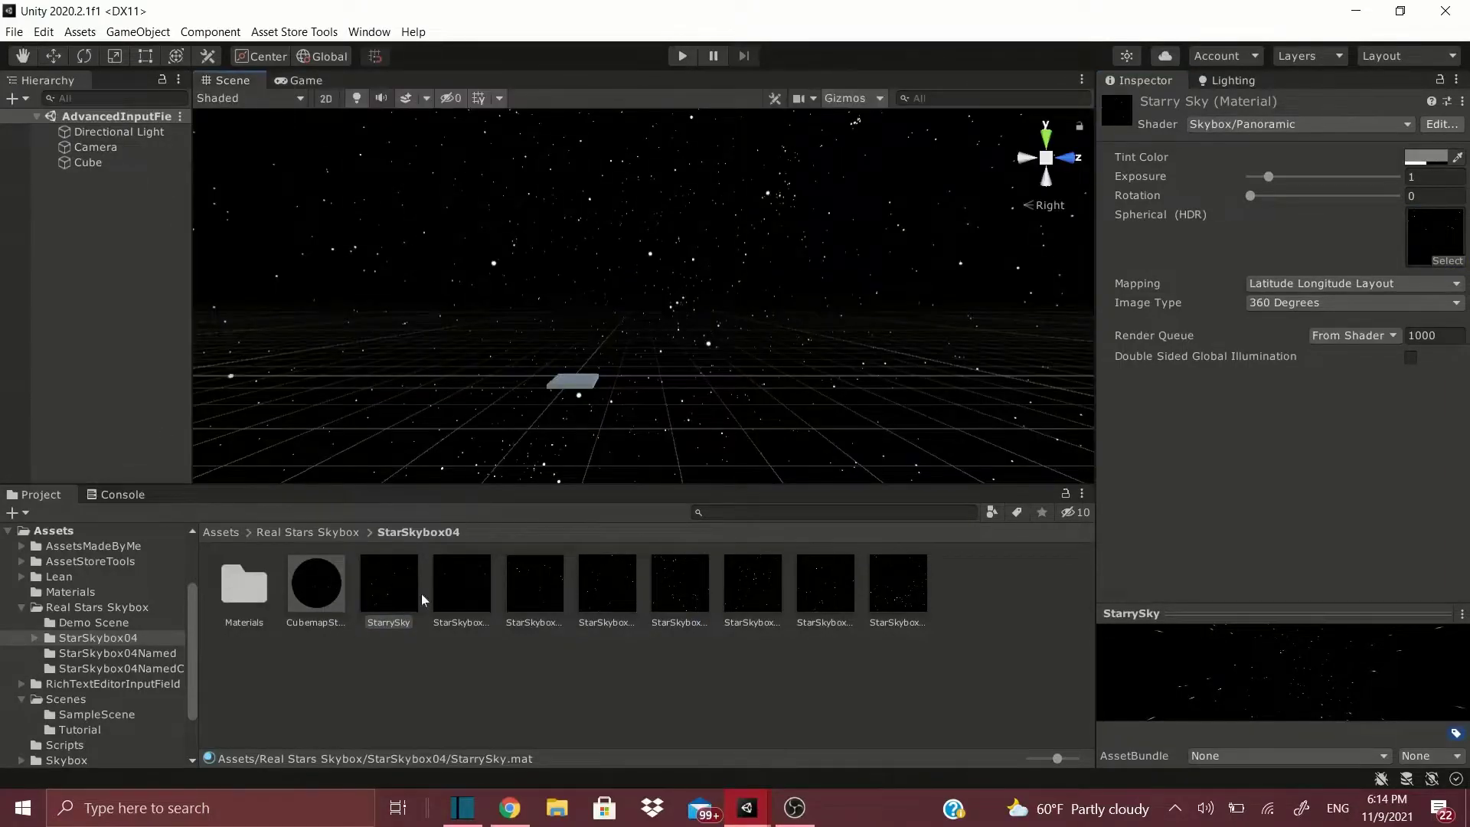
{"action": "left_click", "coordinate": [314, 80]}
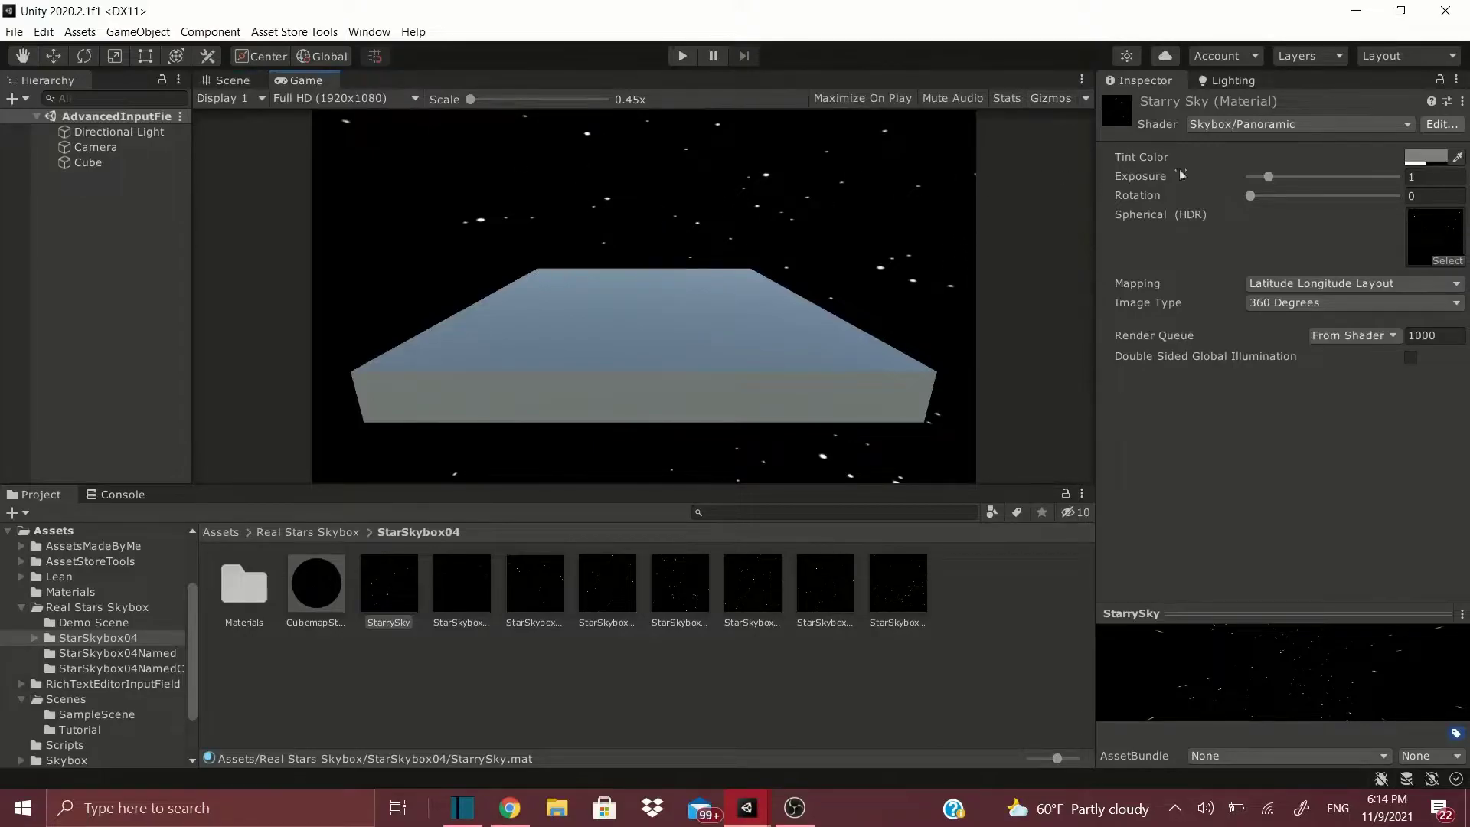
{"action": "left_click_drag", "start_coordinate": [1258, 178], "coordinate": [1335, 204]}
{"action": "left_click", "coordinate": [1252, 196]}
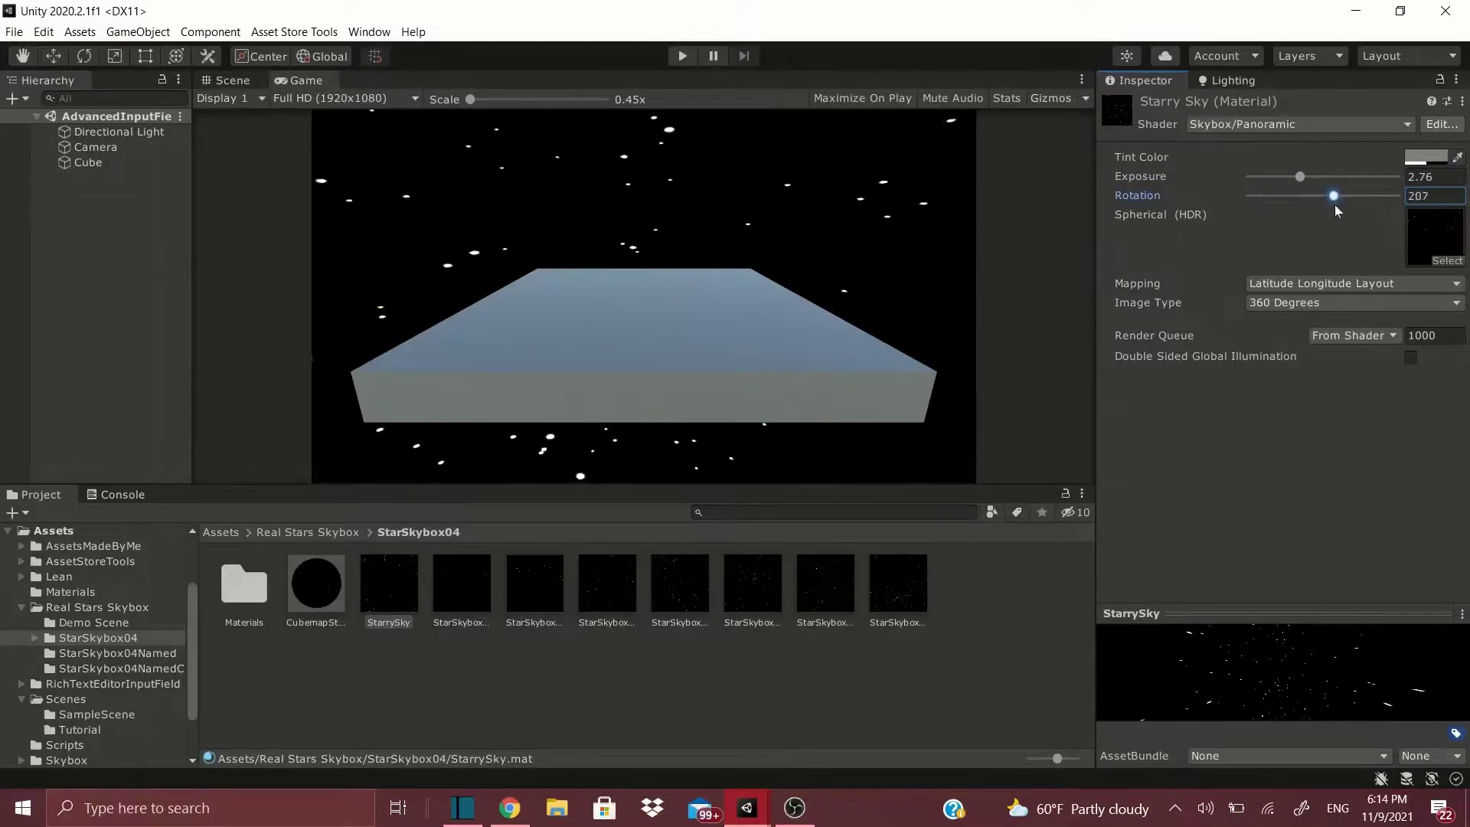
- Switch StarrySky to Skybox/Cubemap using CubemapStars, with exposure lowered to 1.17
{"action": "left_click", "coordinate": [1235, 124]}
{"action": "left_click", "coordinate": [1224, 334]}
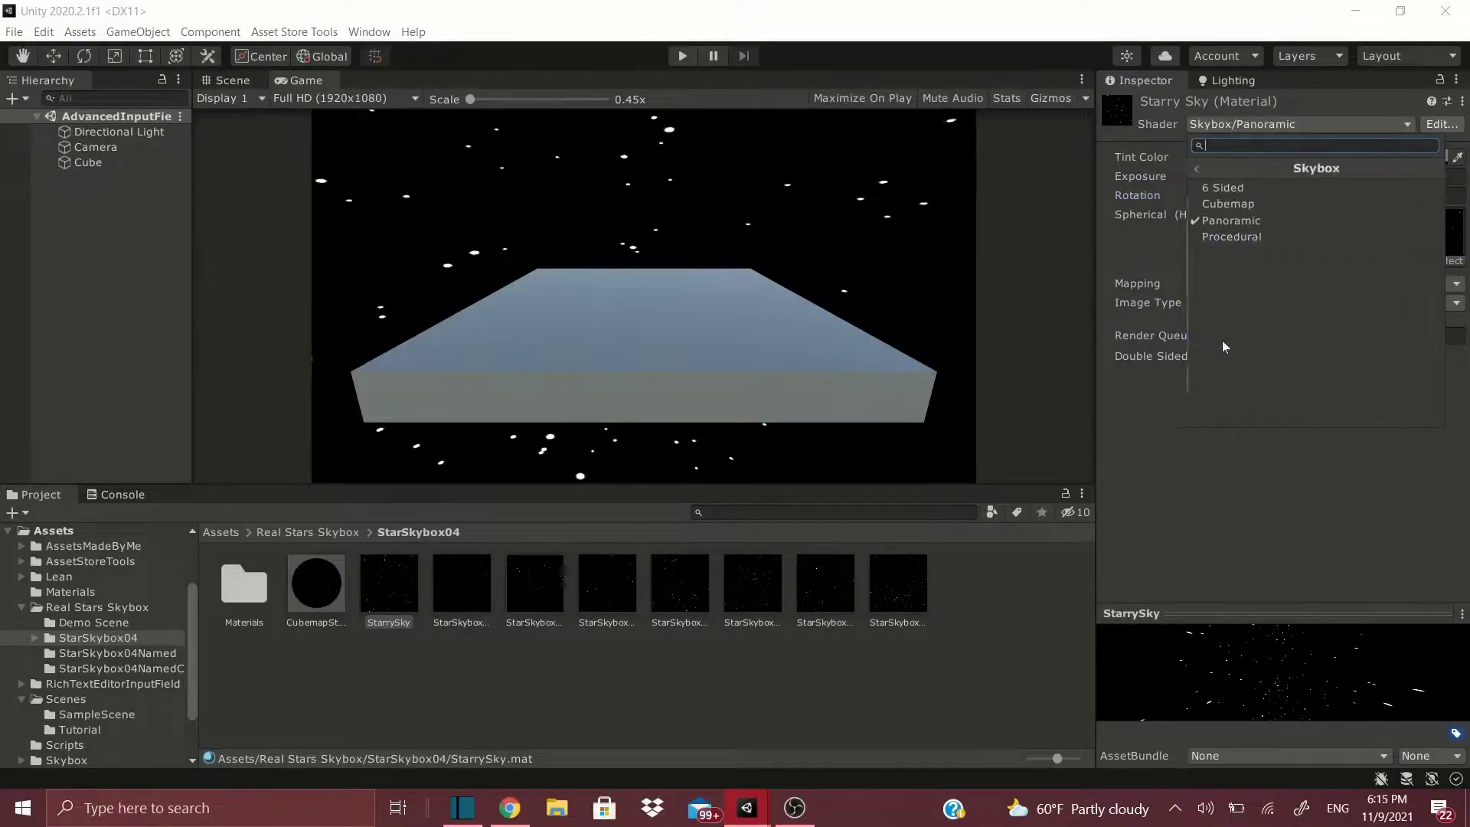
{"action": "left_click", "coordinate": [1247, 205]}
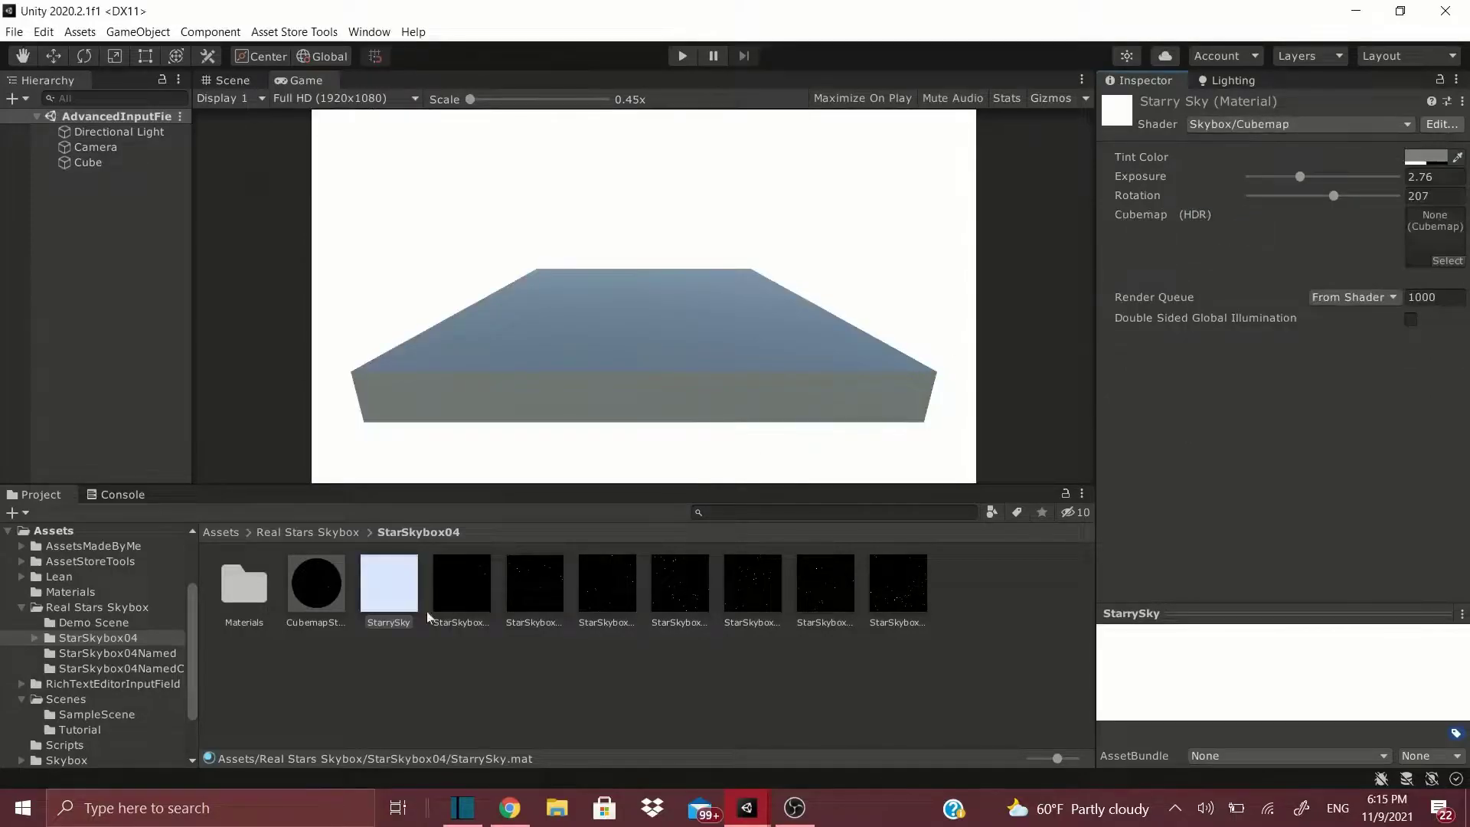
{"action": "left_click_drag", "start_coordinate": [337, 588], "coordinate": [1426, 266]}
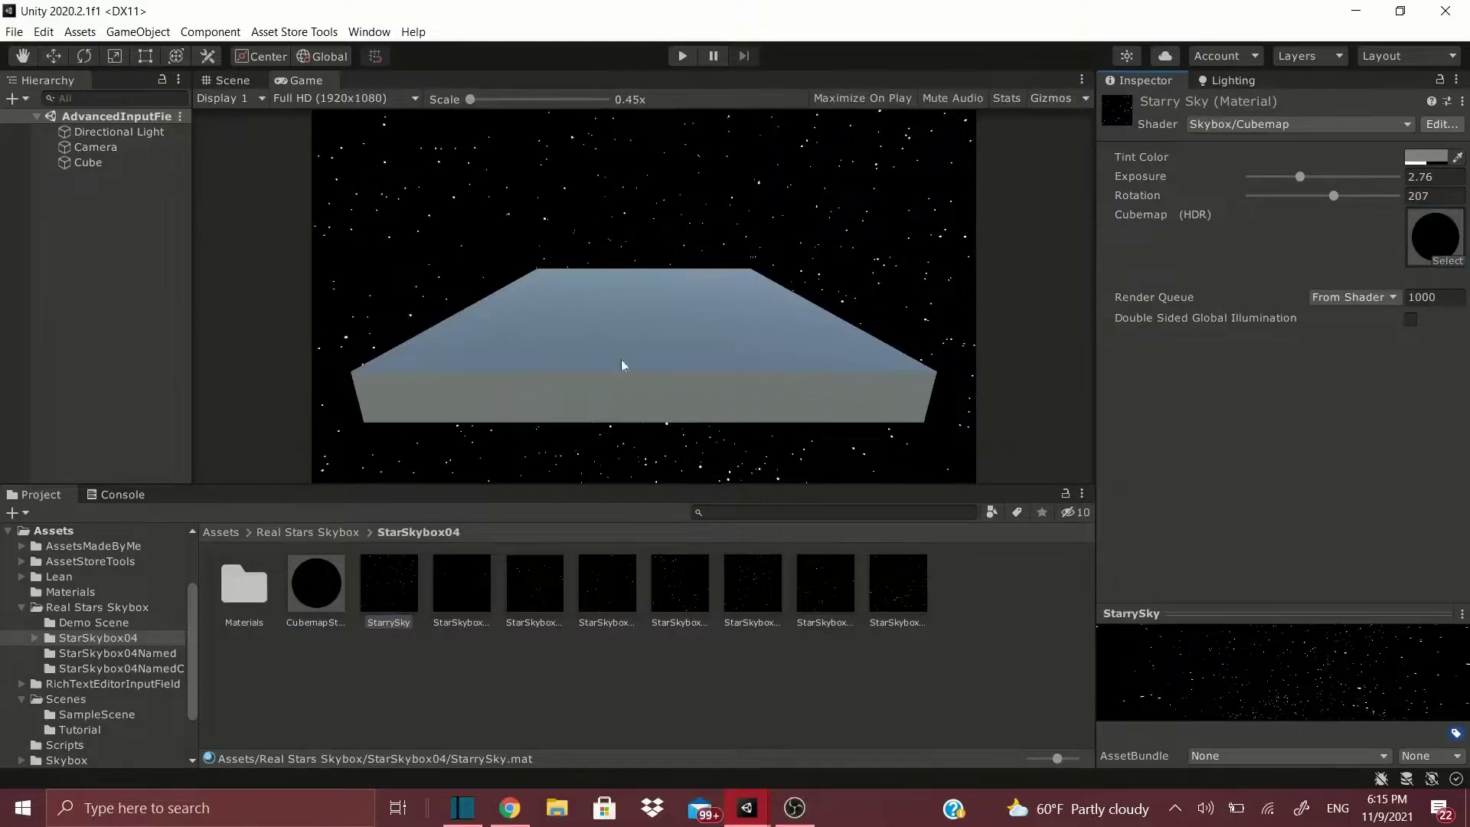
{"action": "left_click", "coordinate": [1299, 179]}
{"action": "mouse_move", "coordinate": [1274, 180]}
{"action": "left_mouse_down"}
{"action": "mouse_move", "coordinate": [1248, 190]}
{"action": "mouse_move", "coordinate": [1320, 200]}
{"action": "mouse_move", "coordinate": [1286, 204]}
{"action": "left_mouse_up"}
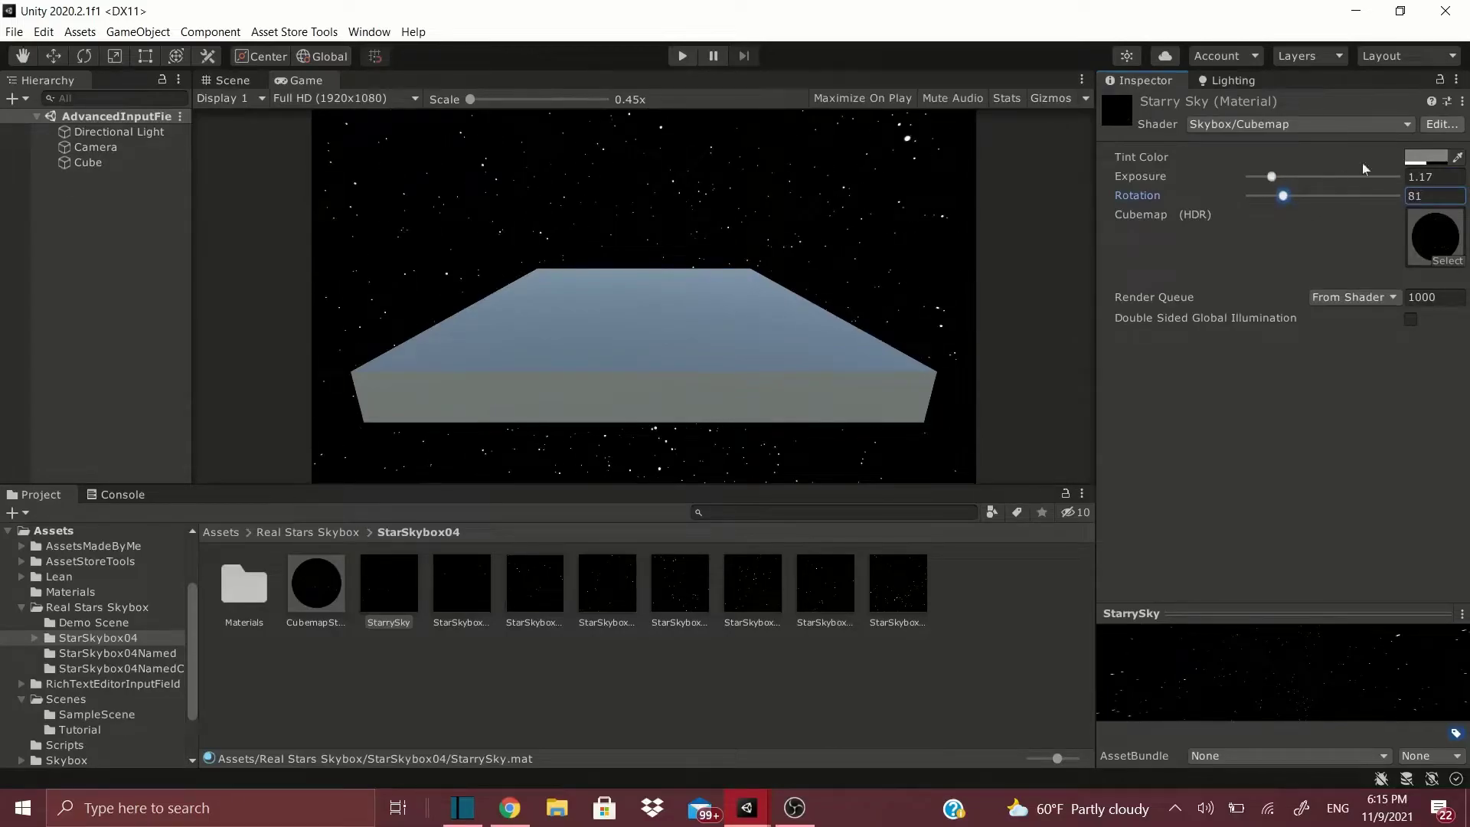
- Change the sky tint to a reddish colour
{"action": "left_click", "coordinate": [1426, 157]}
{"action": "left_click", "coordinate": [1361, 306]}
{"action": "left_click_drag", "start_coordinate": [1361, 306], "coordinate": [1319, 272]}
{"action": "left_click", "coordinate": [1452, 151]}
{"action": "left_click", "coordinate": [1241, 124]}
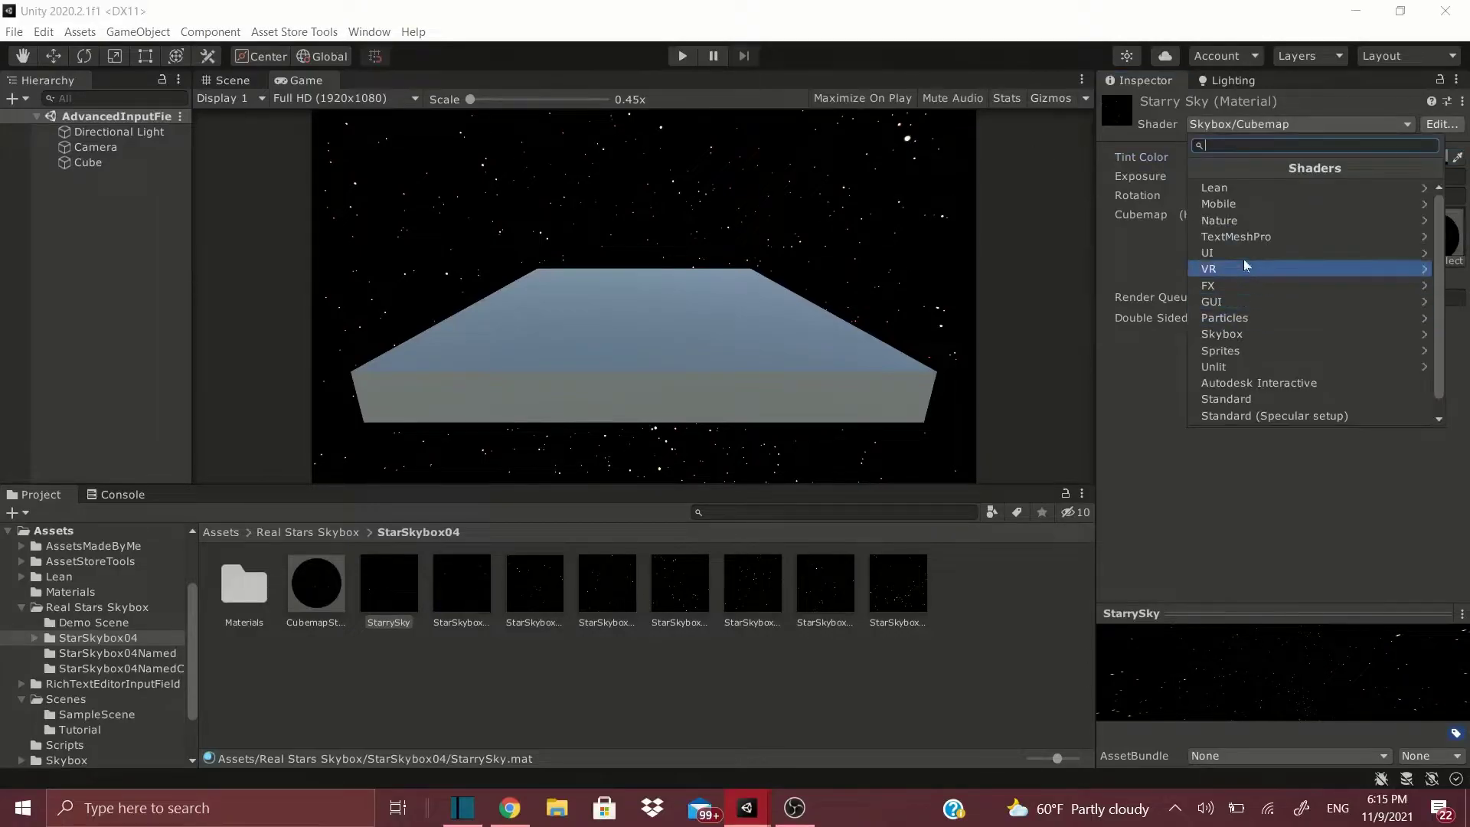
- Switch StarrySky to the Skybox/Procedural shader and drag its exposure down to 0
{"action": "left_click", "coordinate": [1234, 334]}
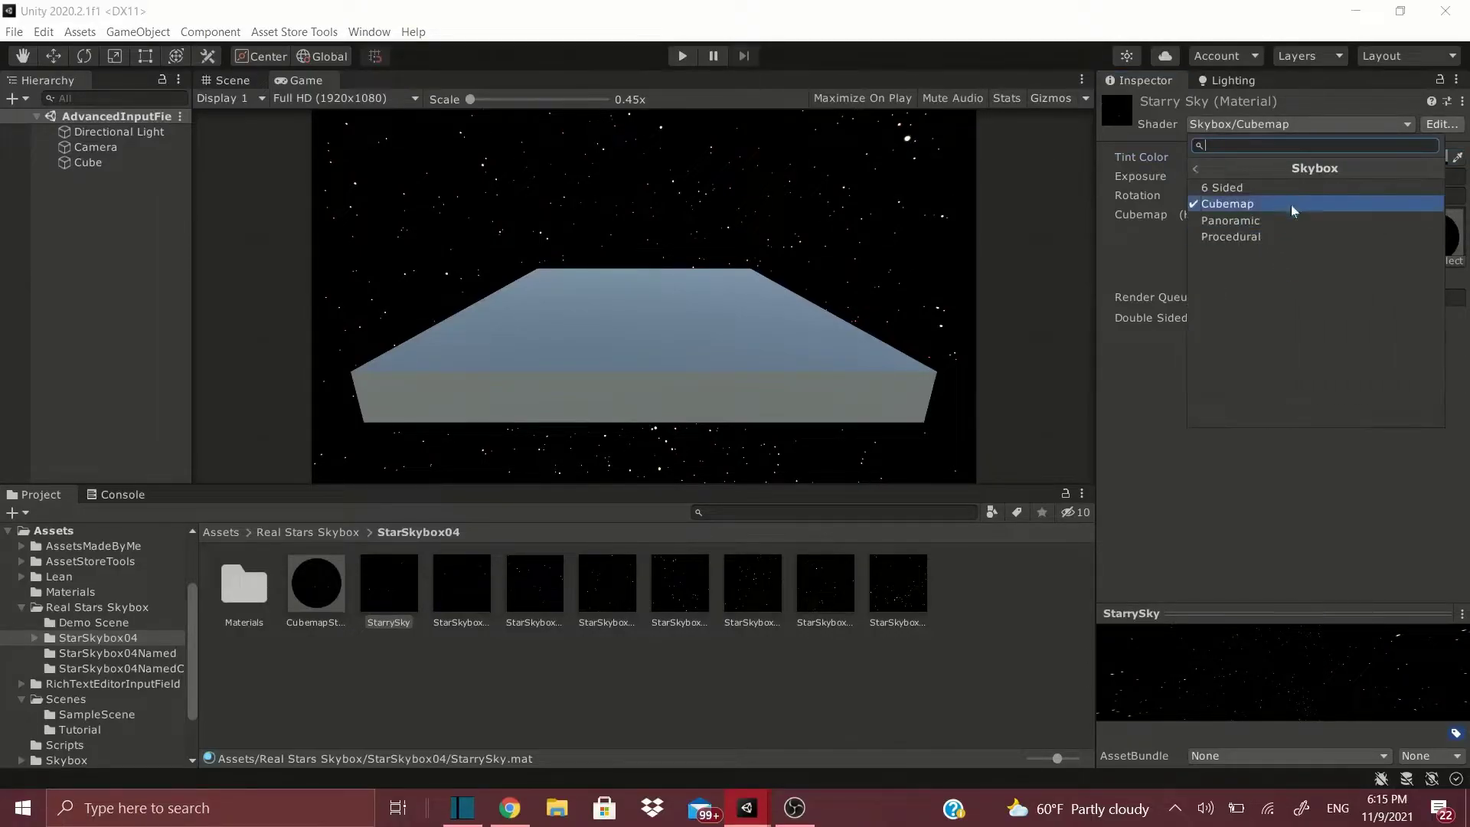
{"action": "left_click", "coordinate": [1222, 237]}
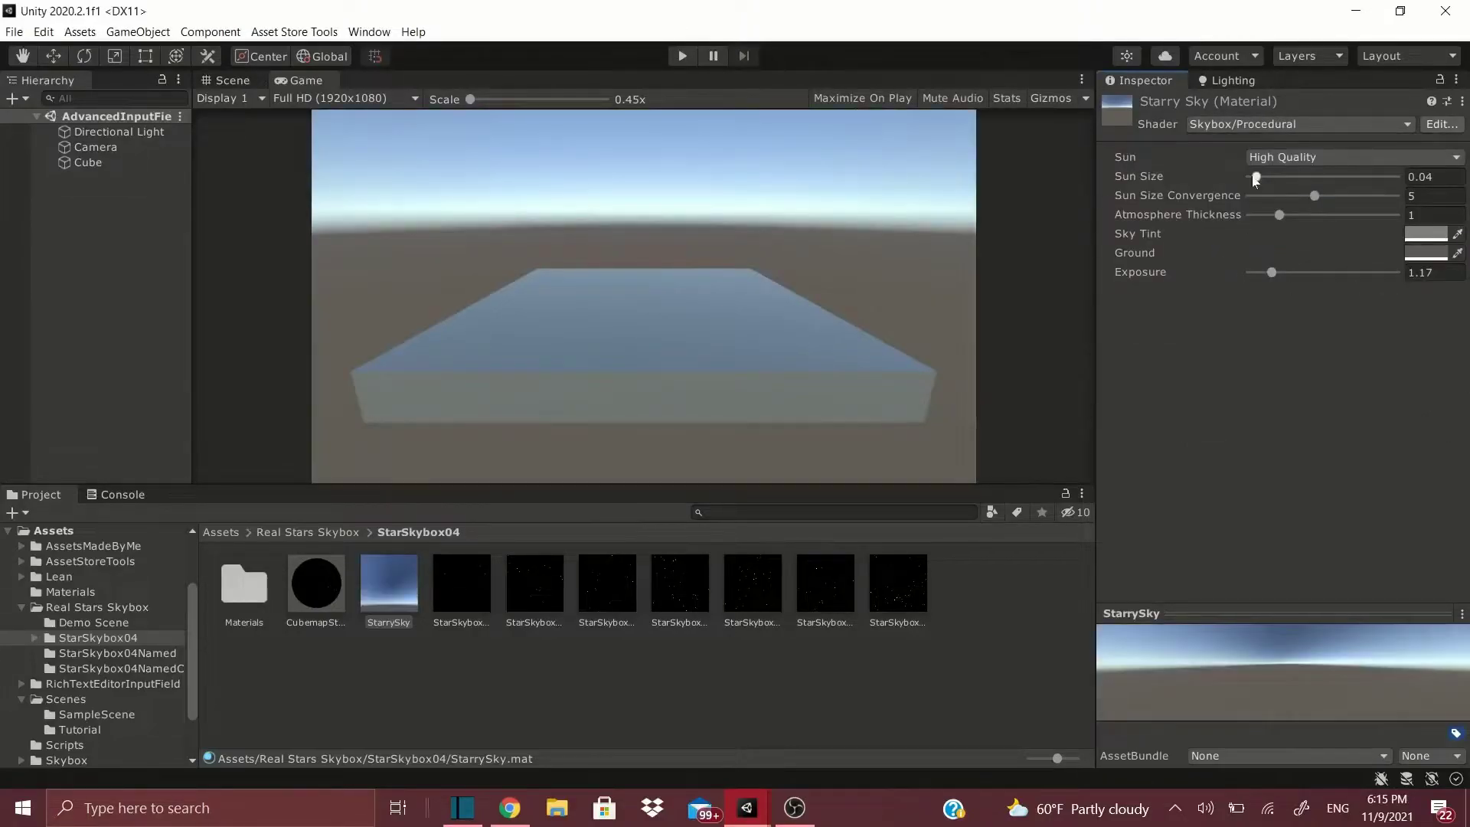
{"action": "left_click_drag", "start_coordinate": [1272, 272], "coordinate": [1241, 285]}
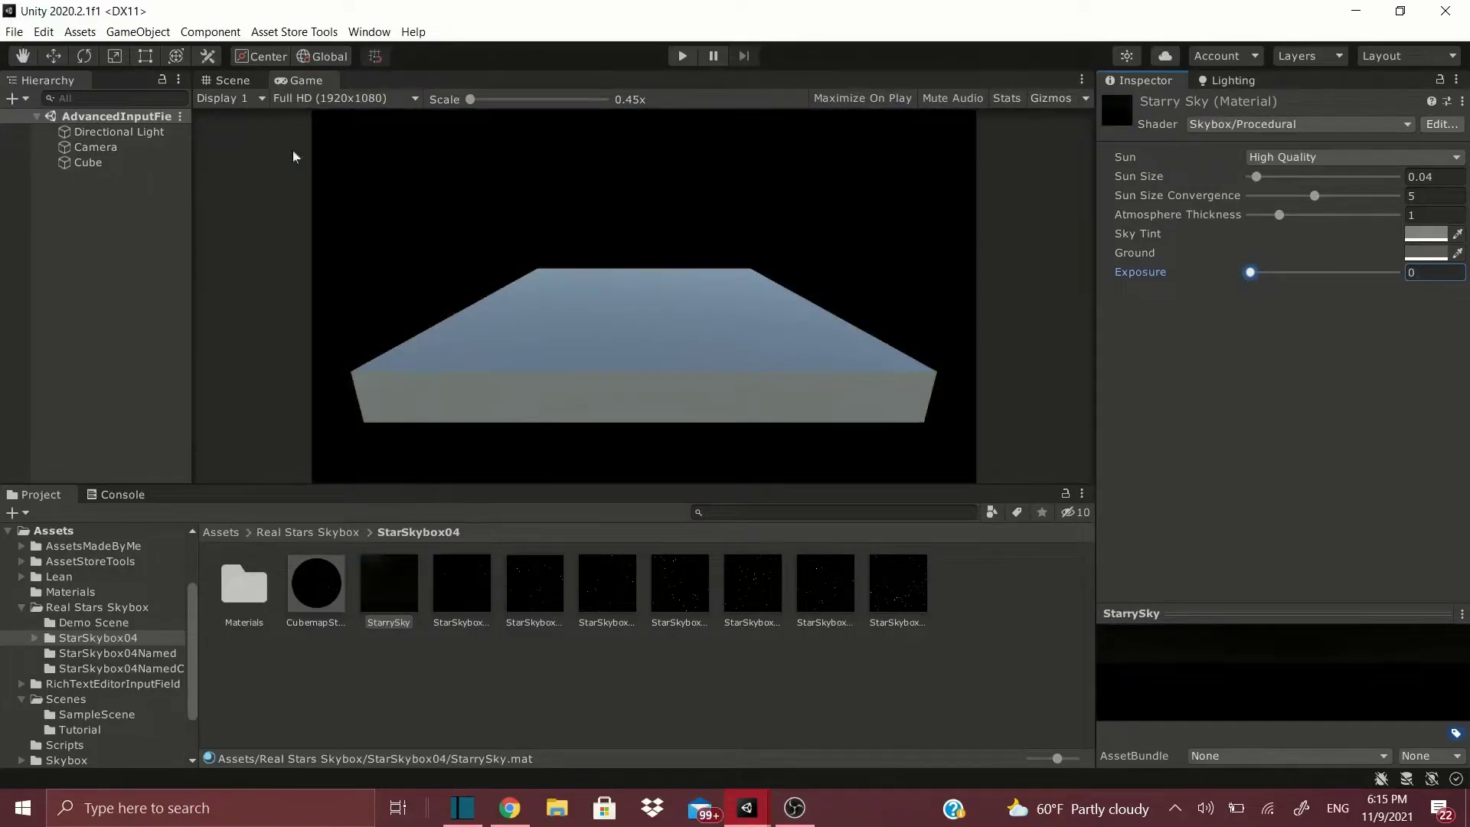
{"action": "left_click_drag", "start_coordinate": [1251, 273], "coordinate": [1233, 278]}
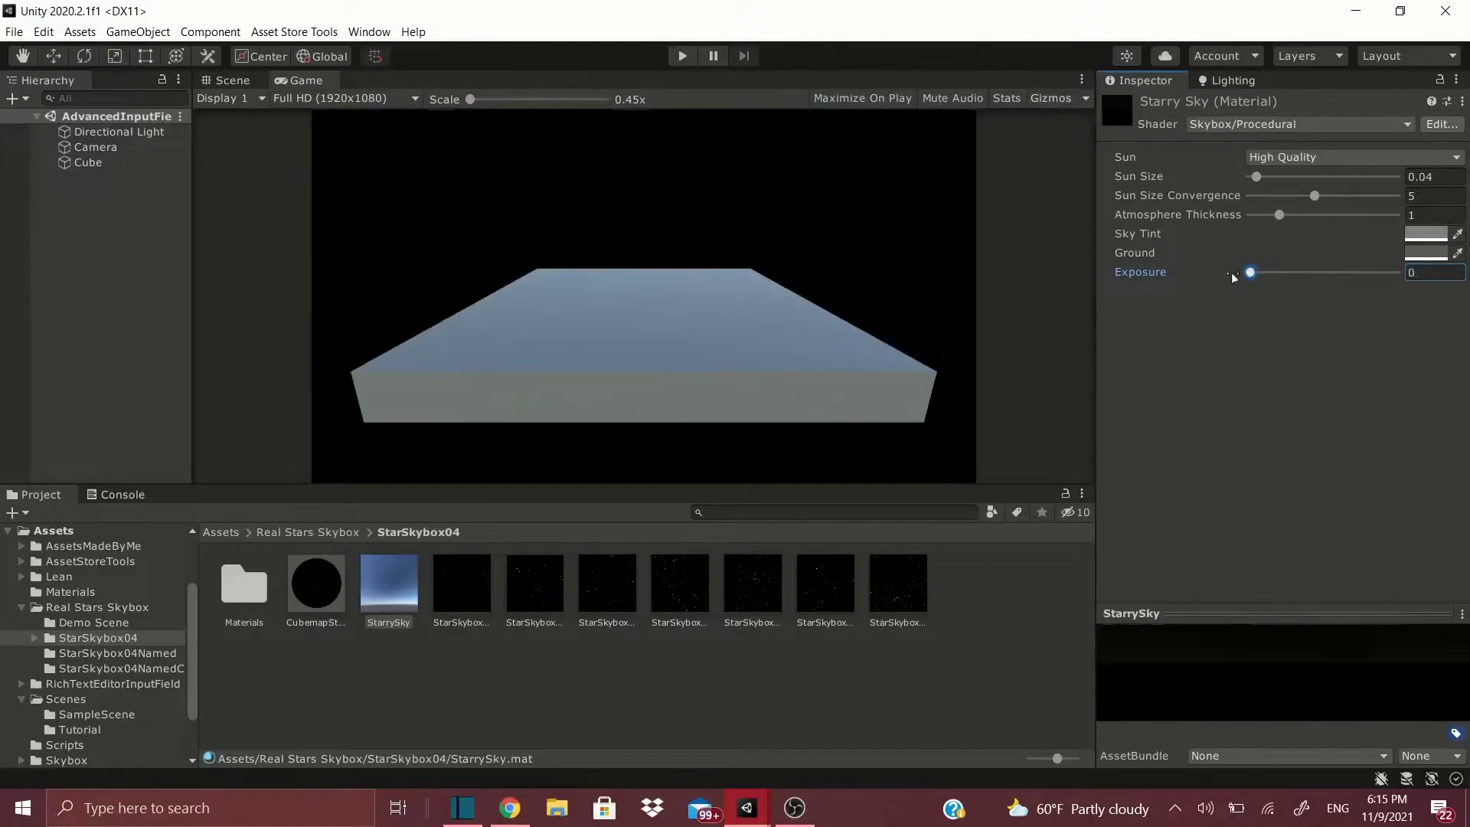
- Change the StarrySky shader to Skybox/6 Sided
{"action": "left_click", "coordinate": [1325, 126]}
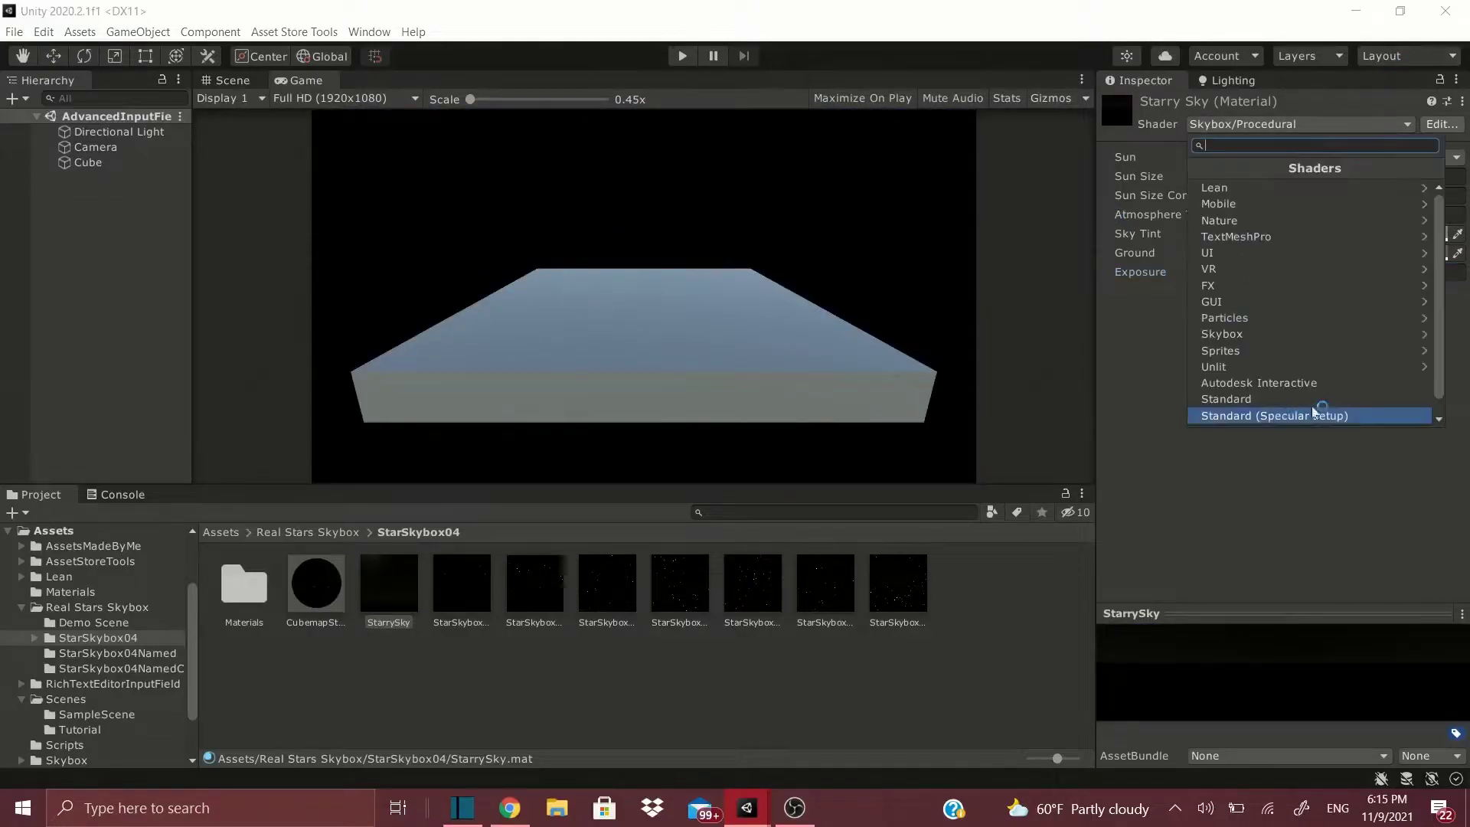
{"action": "scroll", "coordinate": [1314, 414], "scroll_direction": "down", "scroll_amount": 1}
{"action": "left_click", "coordinate": [1256, 318]}
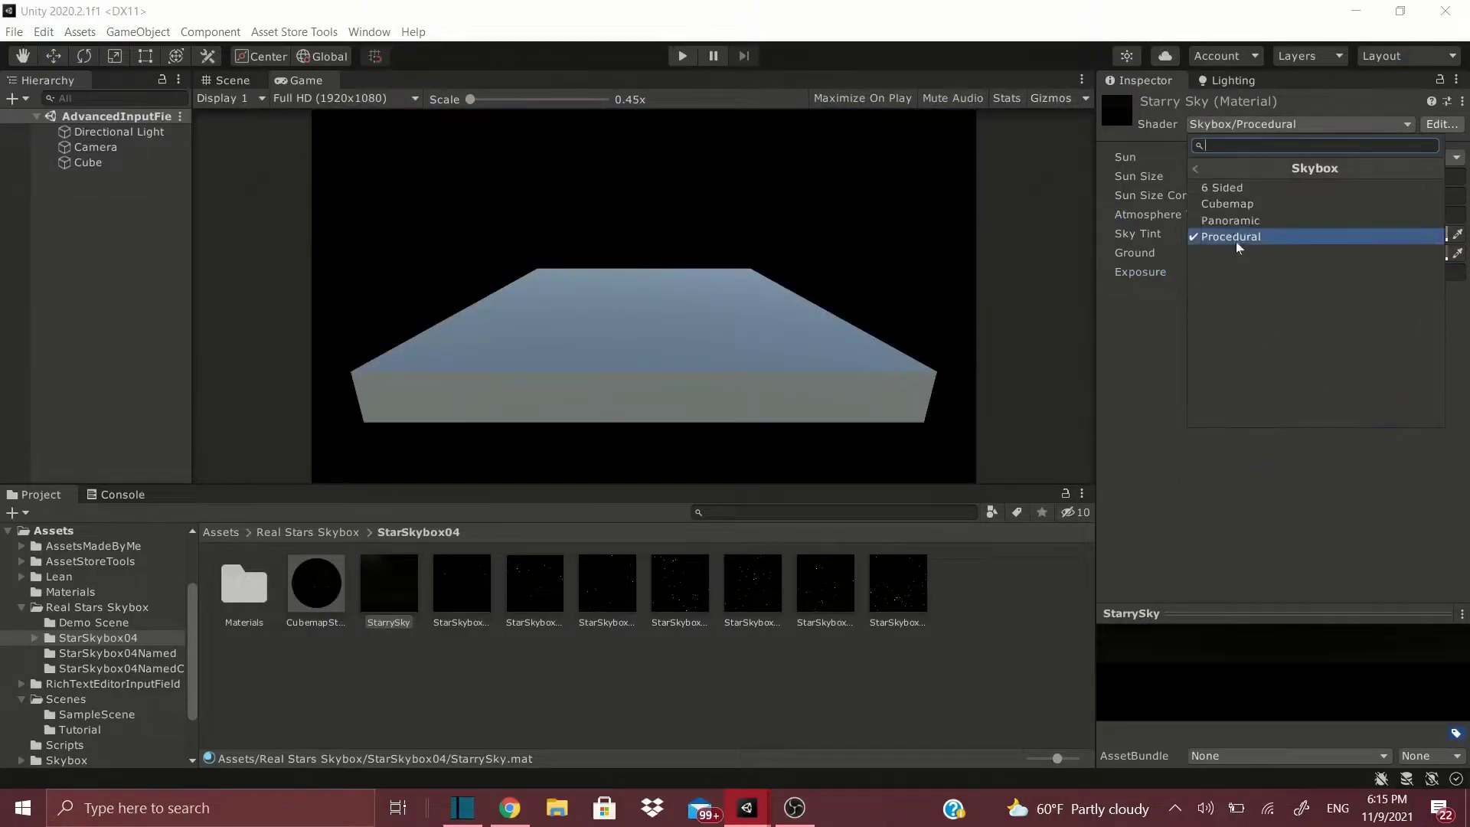
{"action": "left_click", "coordinate": [1274, 186]}
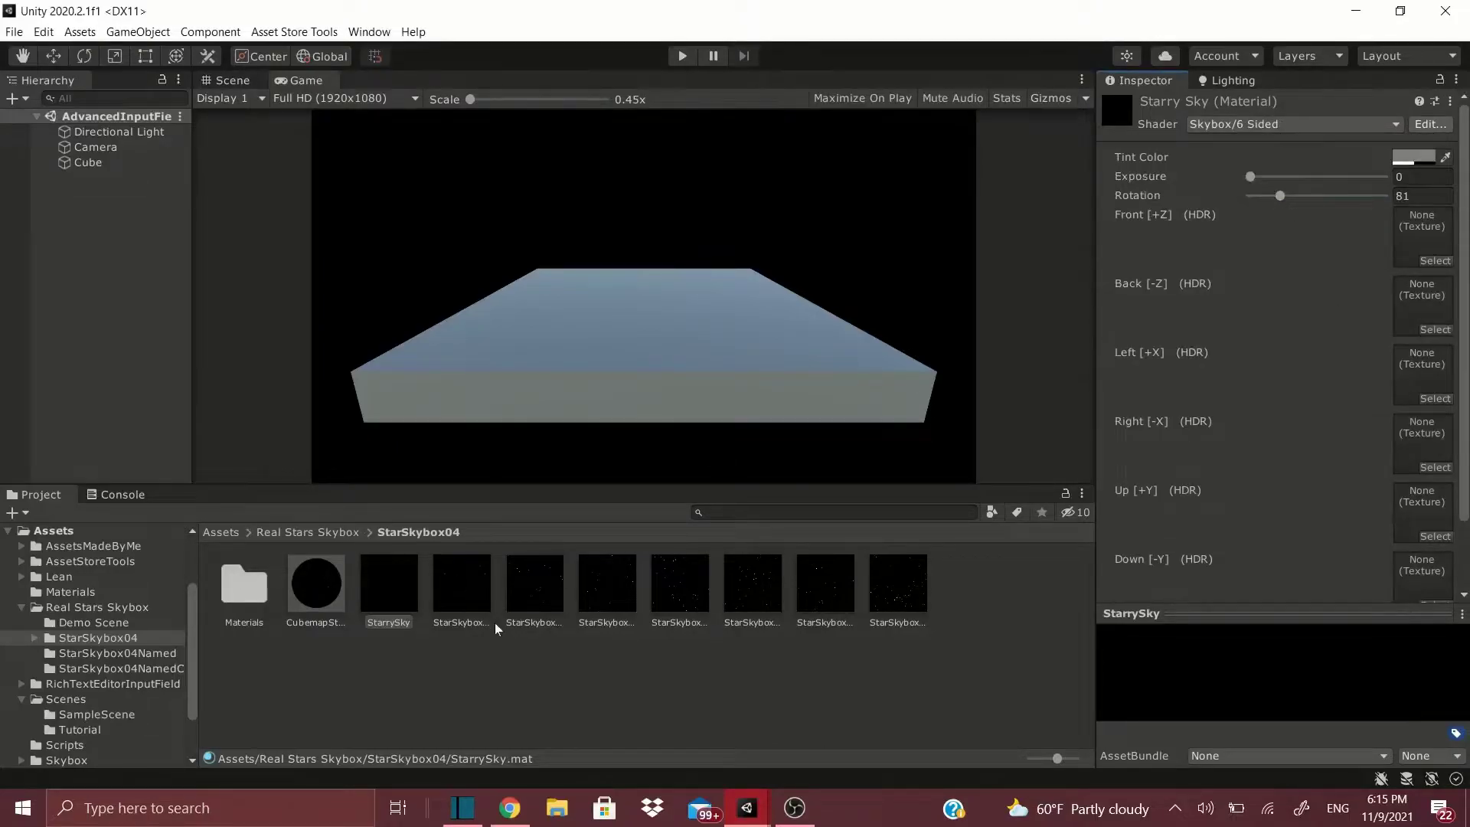
- Place star textures on the front and other faces, undo some, and set exposure to 2.15
{"action": "scroll", "coordinate": [1356, 346], "scroll_direction": "down", "scroll_amount": 2}
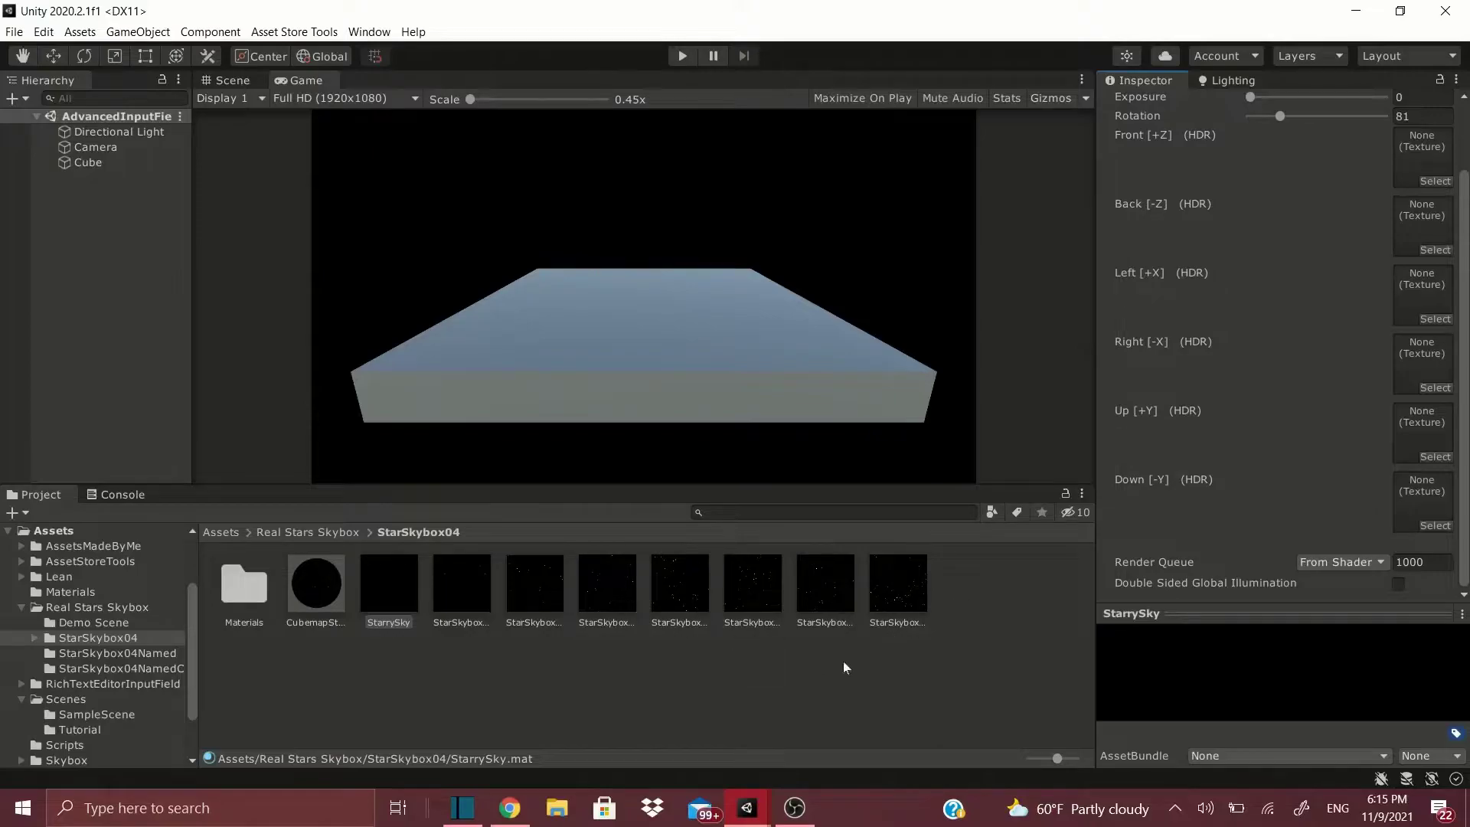
{"action": "left_click_drag", "start_coordinate": [459, 589], "coordinate": [1416, 156]}
{"action": "left_click_drag", "start_coordinate": [536, 600], "coordinate": [1421, 222]}
{"action": "left_click_drag", "start_coordinate": [743, 602], "coordinate": [1423, 364]}
{"action": "left_click_drag", "start_coordinate": [823, 598], "coordinate": [1453, 425]}
{"action": "scroll", "coordinate": [1236, 174], "scroll_direction": "up", "scroll_amount": 2}
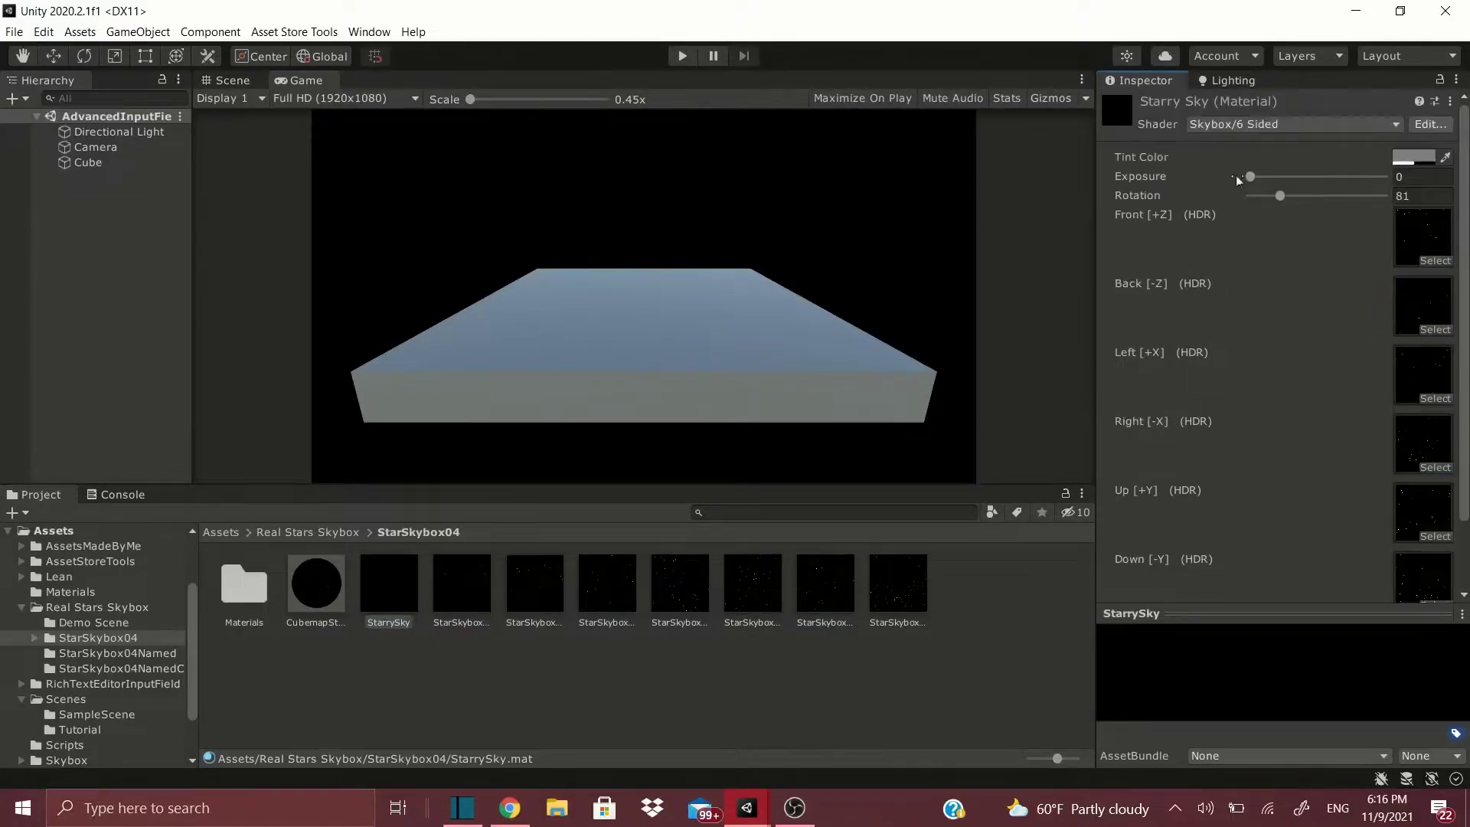
{"action": "left_click_drag", "start_coordinate": [1251, 176], "coordinate": [1307, 191]}
{"action": "key", "text": "ctrl+z"}
{"action": "key", "text": "ctrl+z"}
{"action": "key", "text": "ctrl+z"}
{"action": "key", "text": "ctrl+z"}
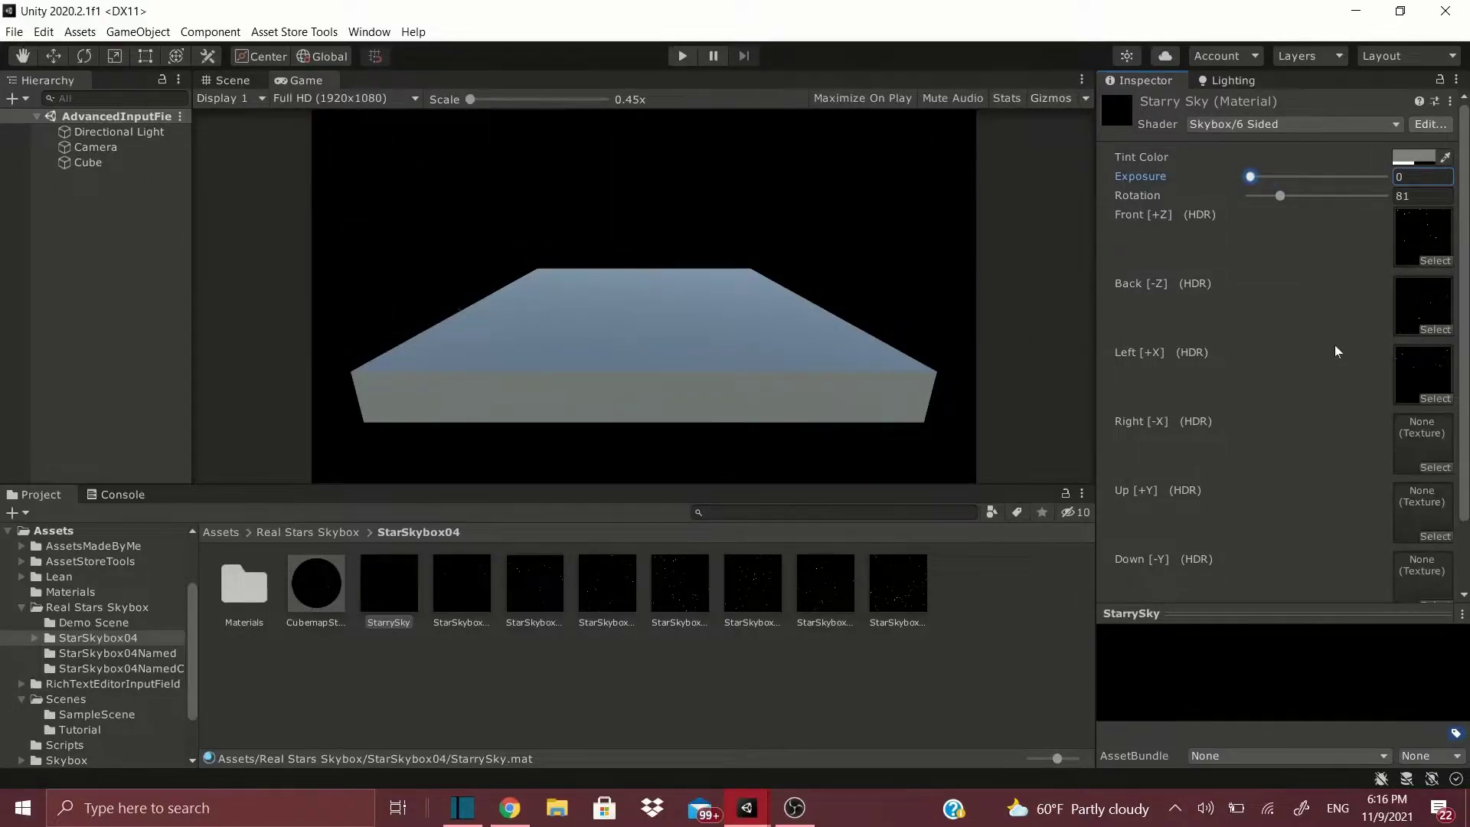
{"action": "key", "text": "ctrl+z"}
{"action": "key", "text": "ctrl+z"}
{"action": "left_click_drag", "start_coordinate": [1291, 187], "coordinate": [1286, 187]}
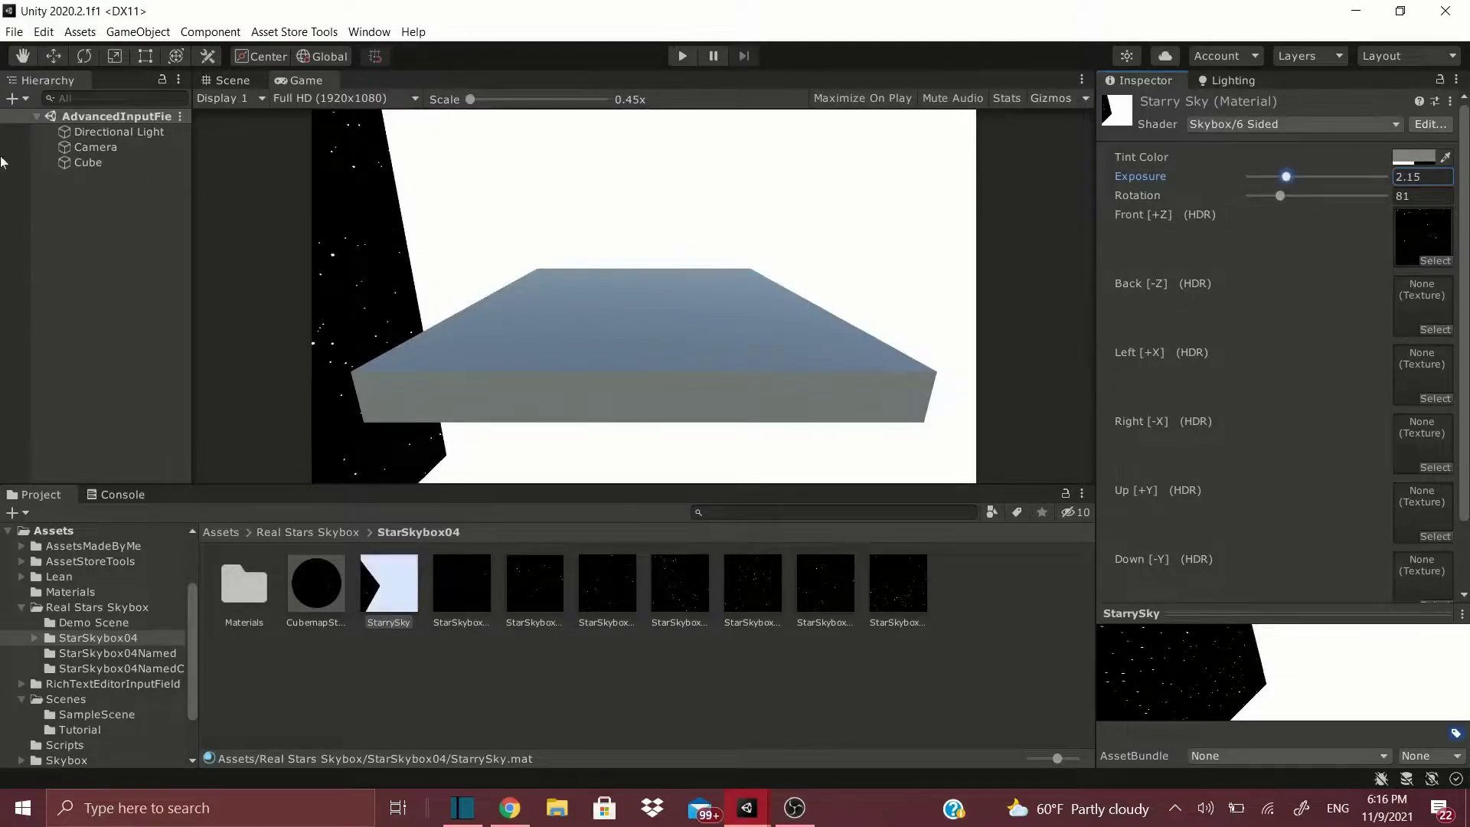
- Fill the back, left, right, up and down faces with star textures and rotate to 198
{"action": "left_click_drag", "start_coordinate": [619, 573], "coordinate": [1422, 305]}
{"action": "left_click_drag", "start_coordinate": [692, 593], "coordinate": [1392, 376]}
{"action": "left_click_drag", "start_coordinate": [753, 582], "coordinate": [1421, 436]}
{"action": "left_click_drag", "start_coordinate": [825, 590], "coordinate": [1450, 433]}
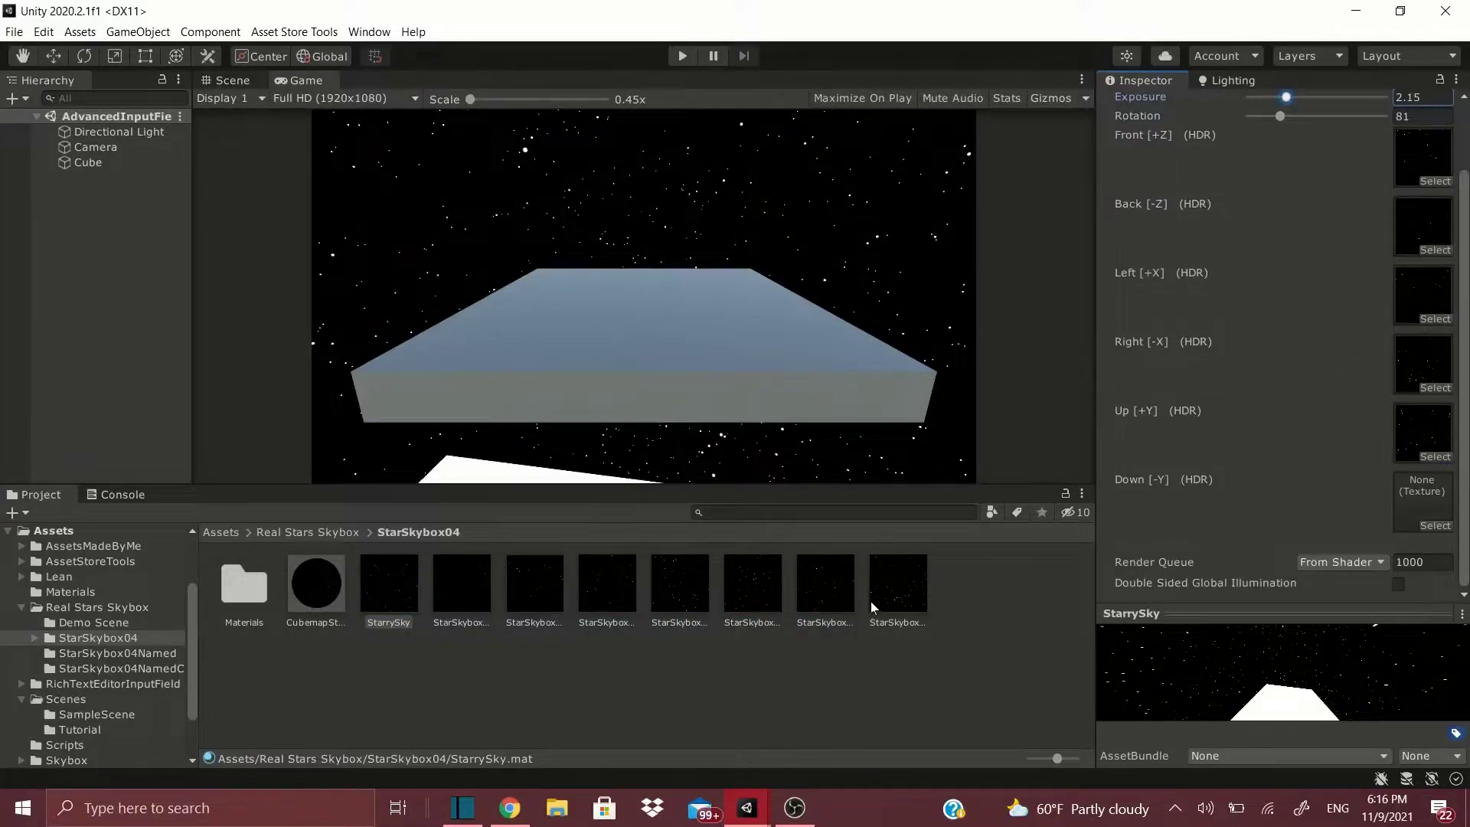
{"action": "left_click_drag", "start_coordinate": [873, 608], "coordinate": [1422, 502]}
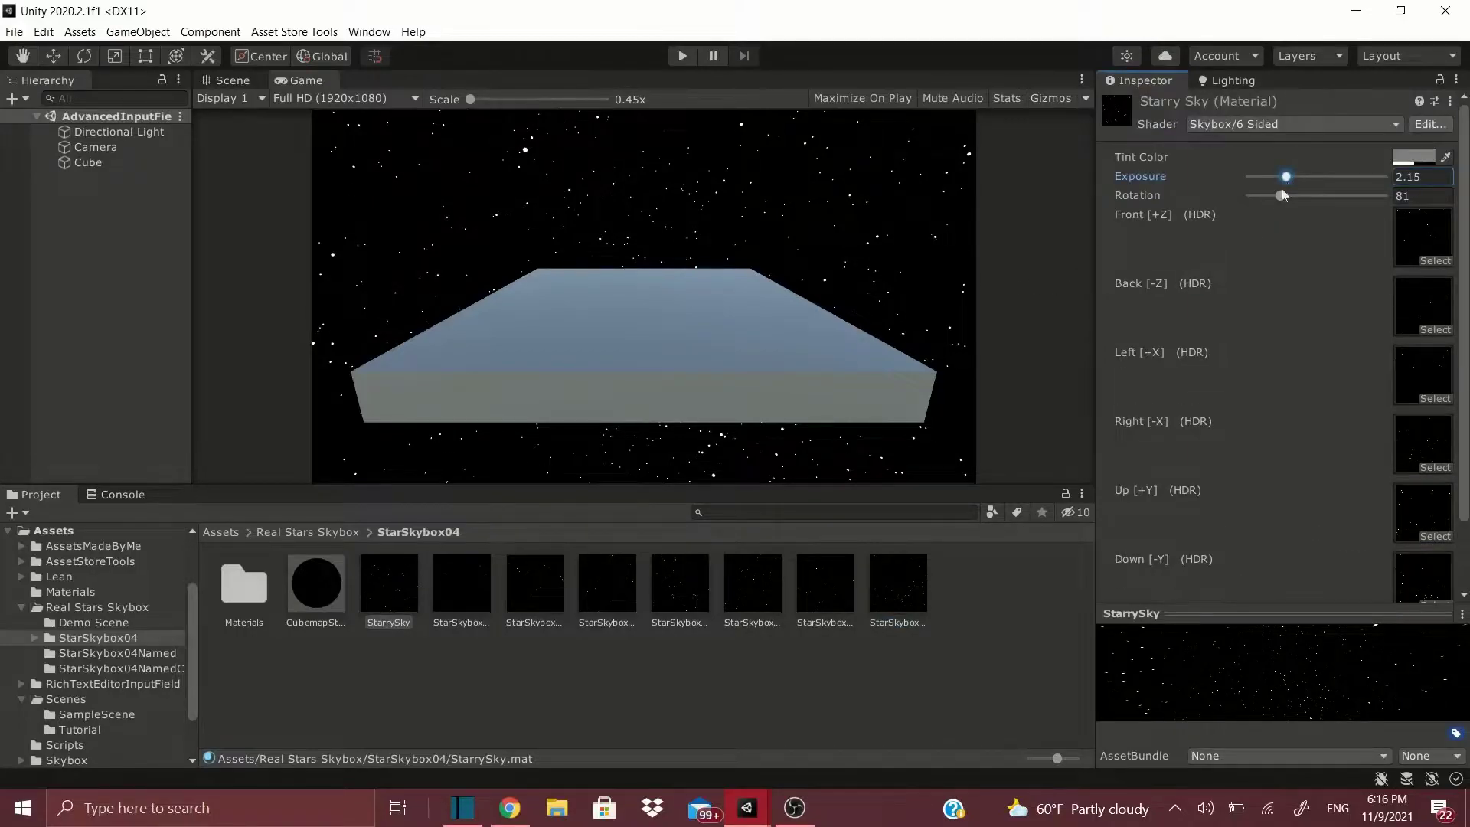
{"action": "left_click_drag", "start_coordinate": [1283, 195], "coordinate": [1324, 196]}
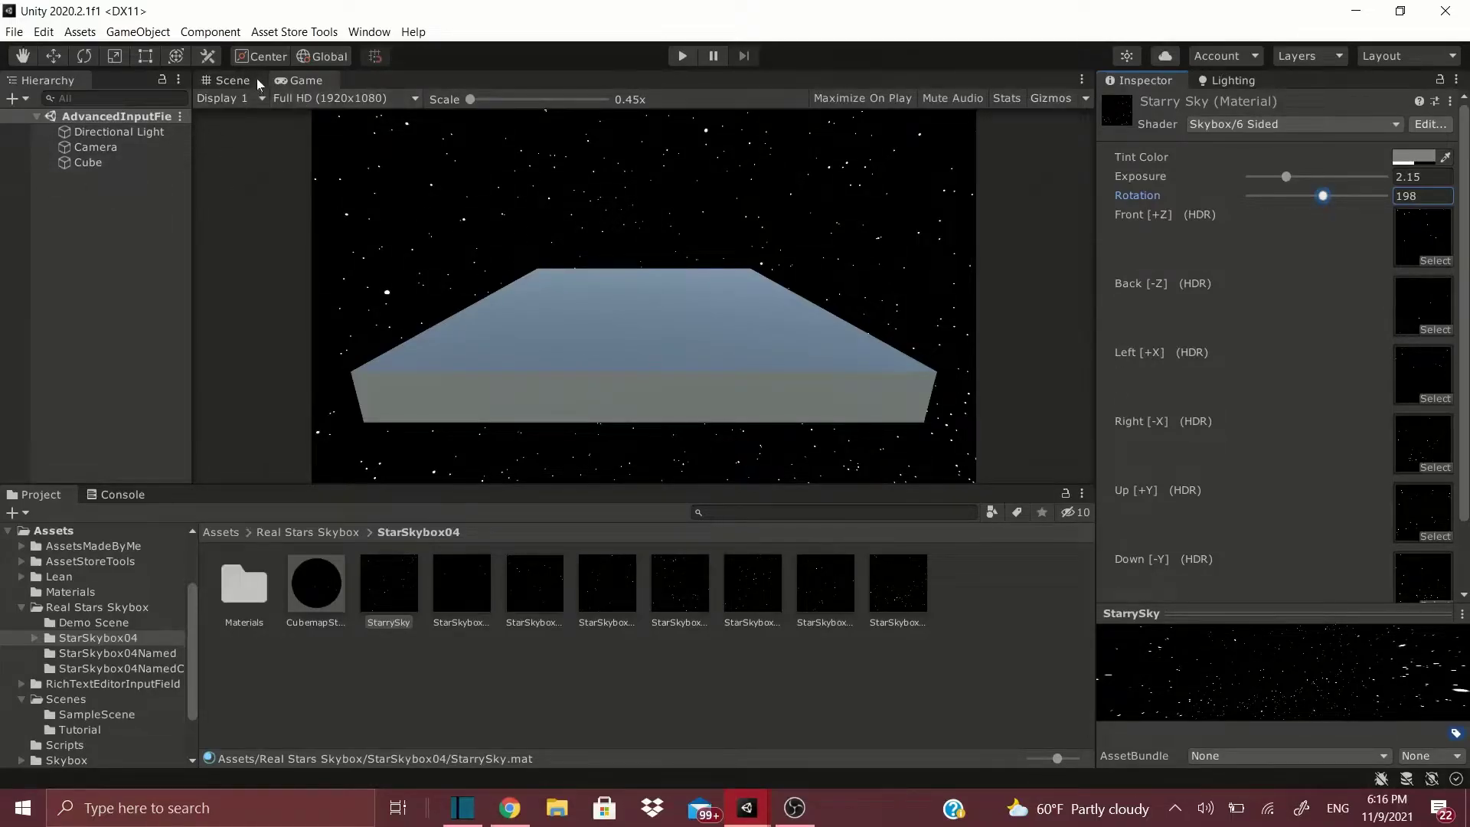
- Set the Lighting environment's Skybox Material to Default-Skybox
{"action": "left_click", "coordinate": [1227, 80]}
{"action": "left_click", "coordinate": [1457, 161]}
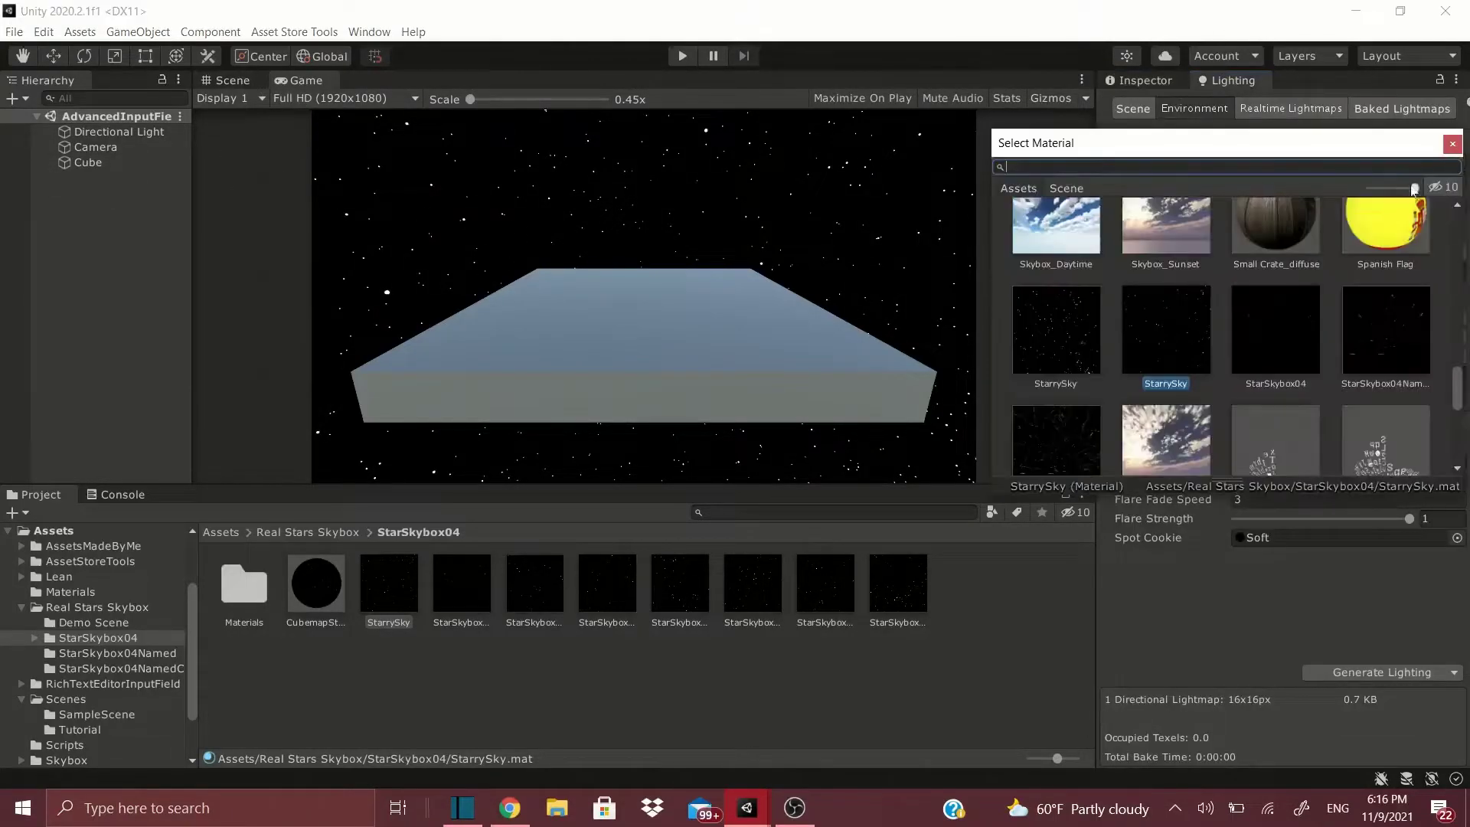
{"action": "type", "text": "def"}
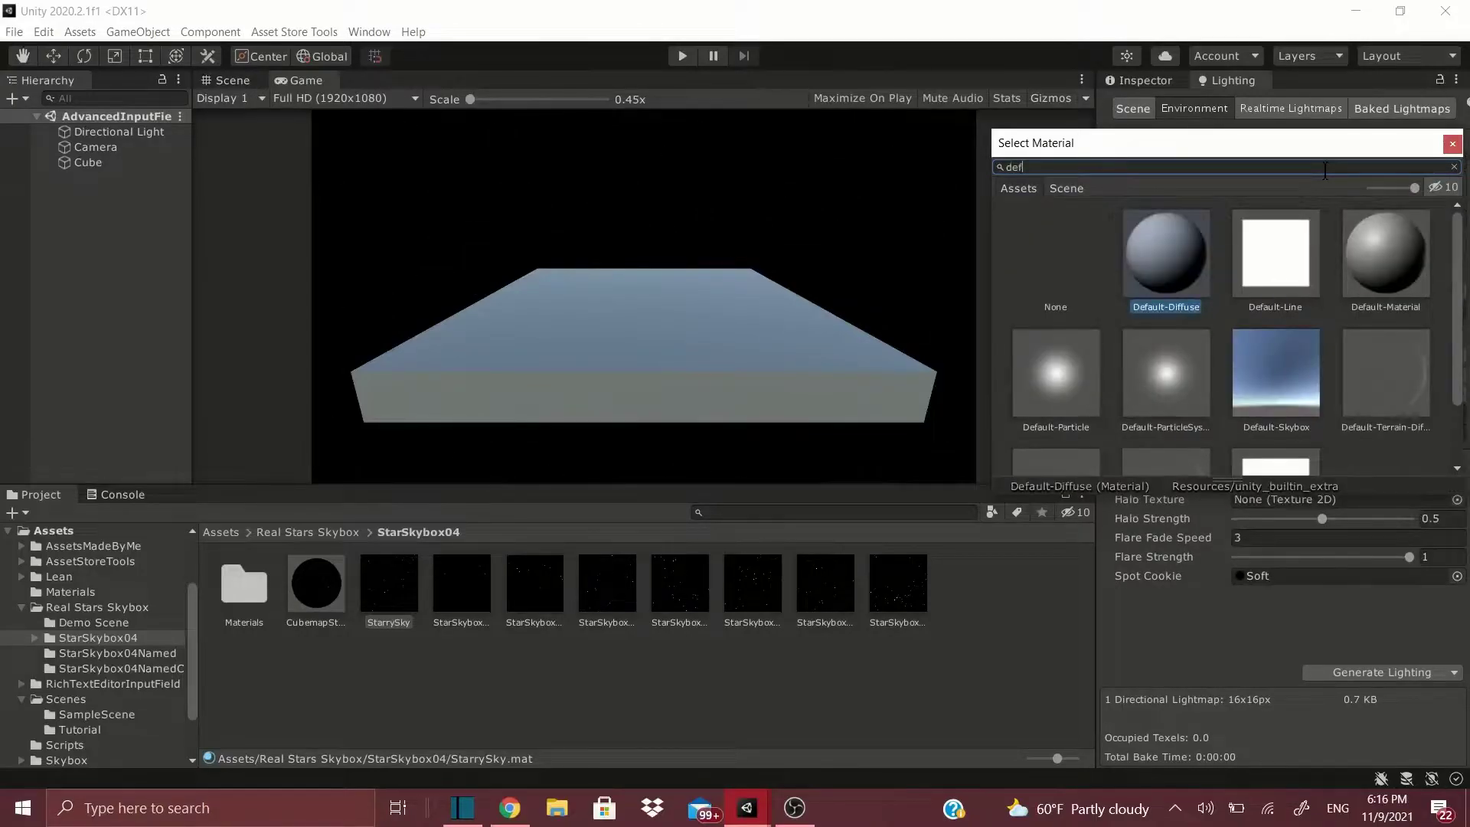
{"action": "key", "text": "Down"}
{"action": "double_click", "coordinate": [1311, 380]}
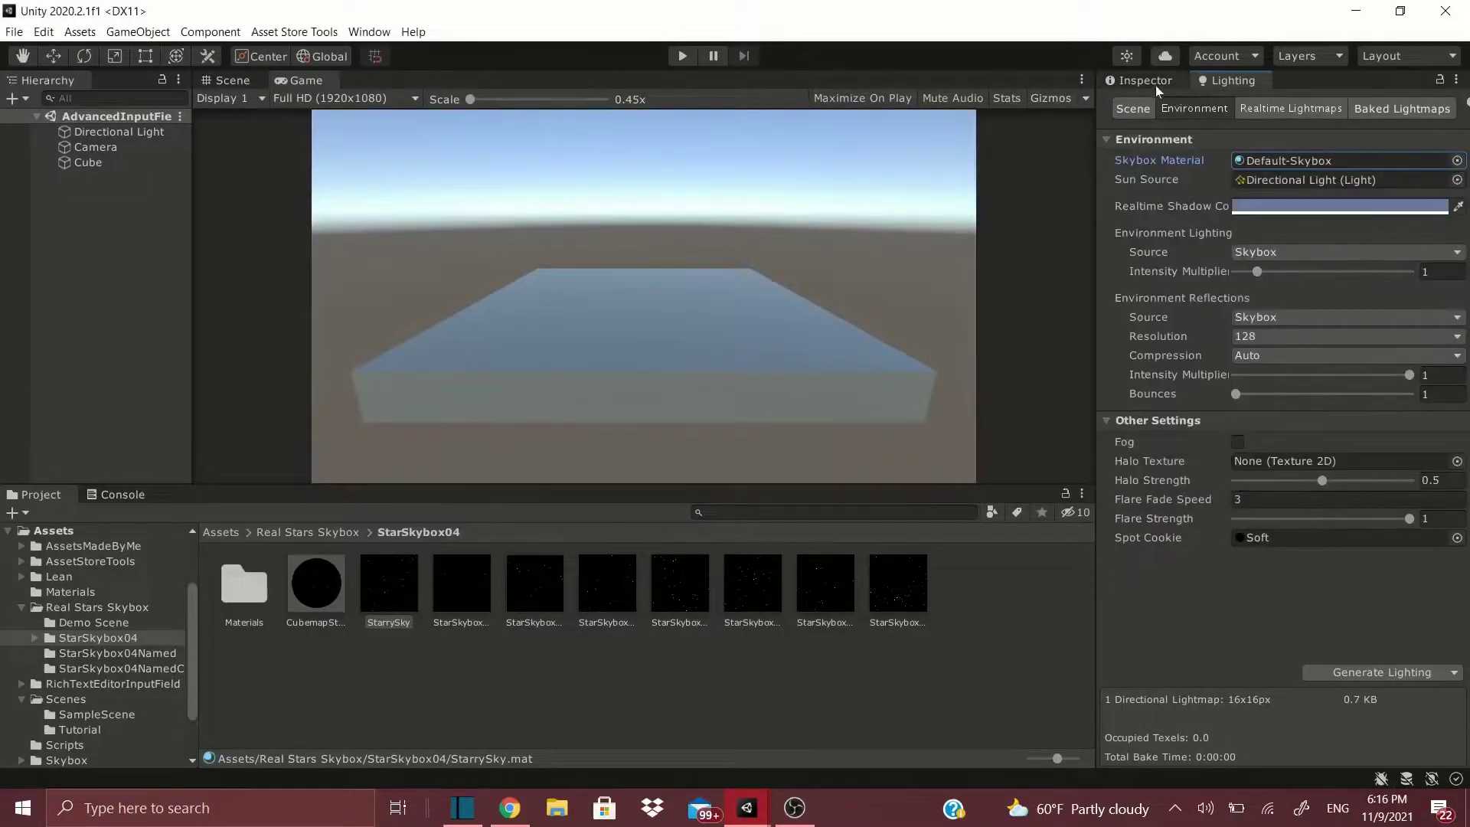
- Select the Directional Light and drag its X rotation to tilt it
{"action": "left_click", "coordinate": [1159, 81]}
{"action": "left_click", "coordinate": [118, 132]}
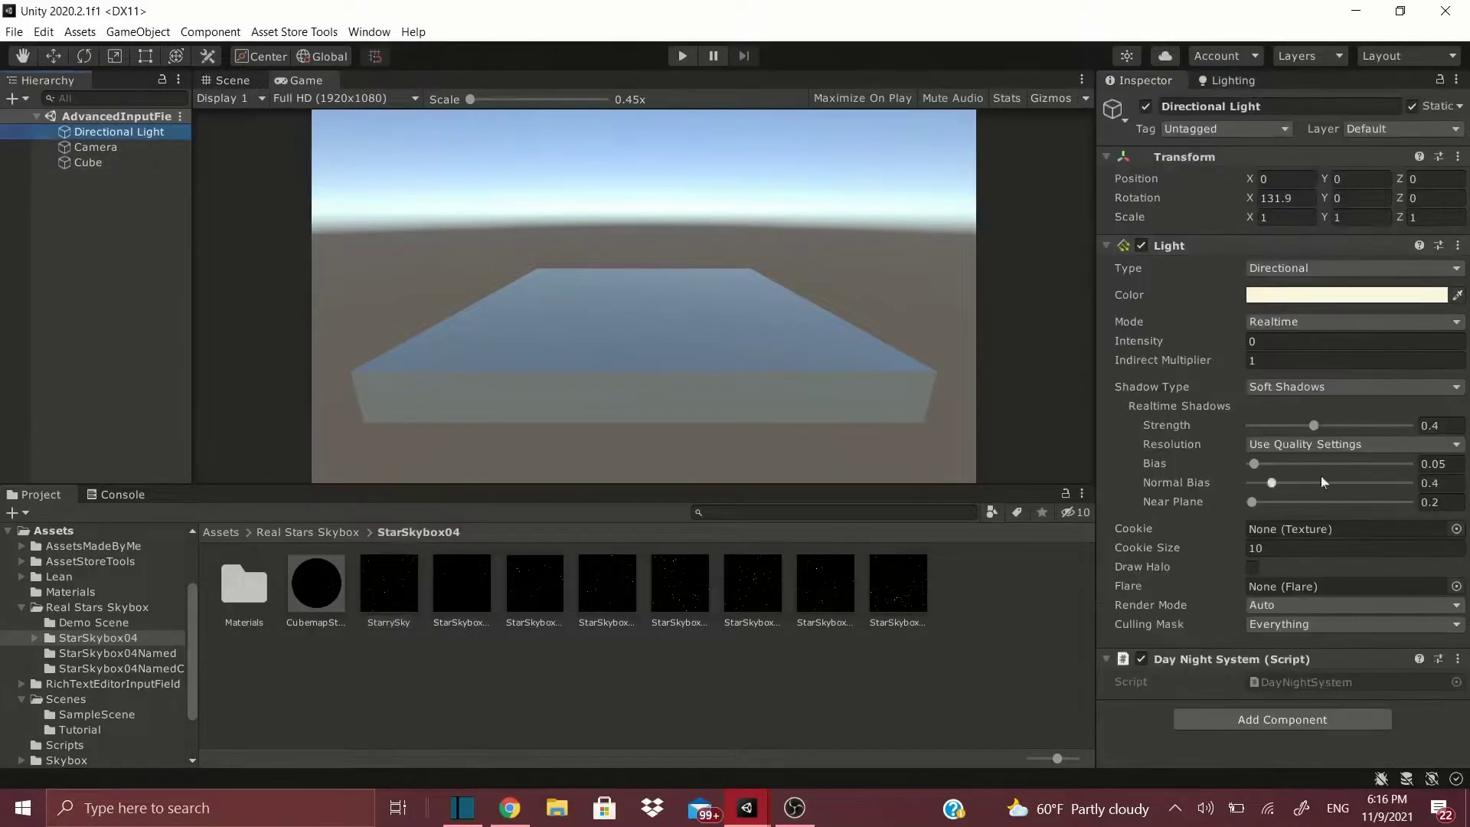
{"action": "left_click_drag", "start_coordinate": [1249, 197], "coordinate": [492, 121]}
- Add a particle system to the scene and name it Stars
{"action": "left_click", "coordinate": [97, 299]}
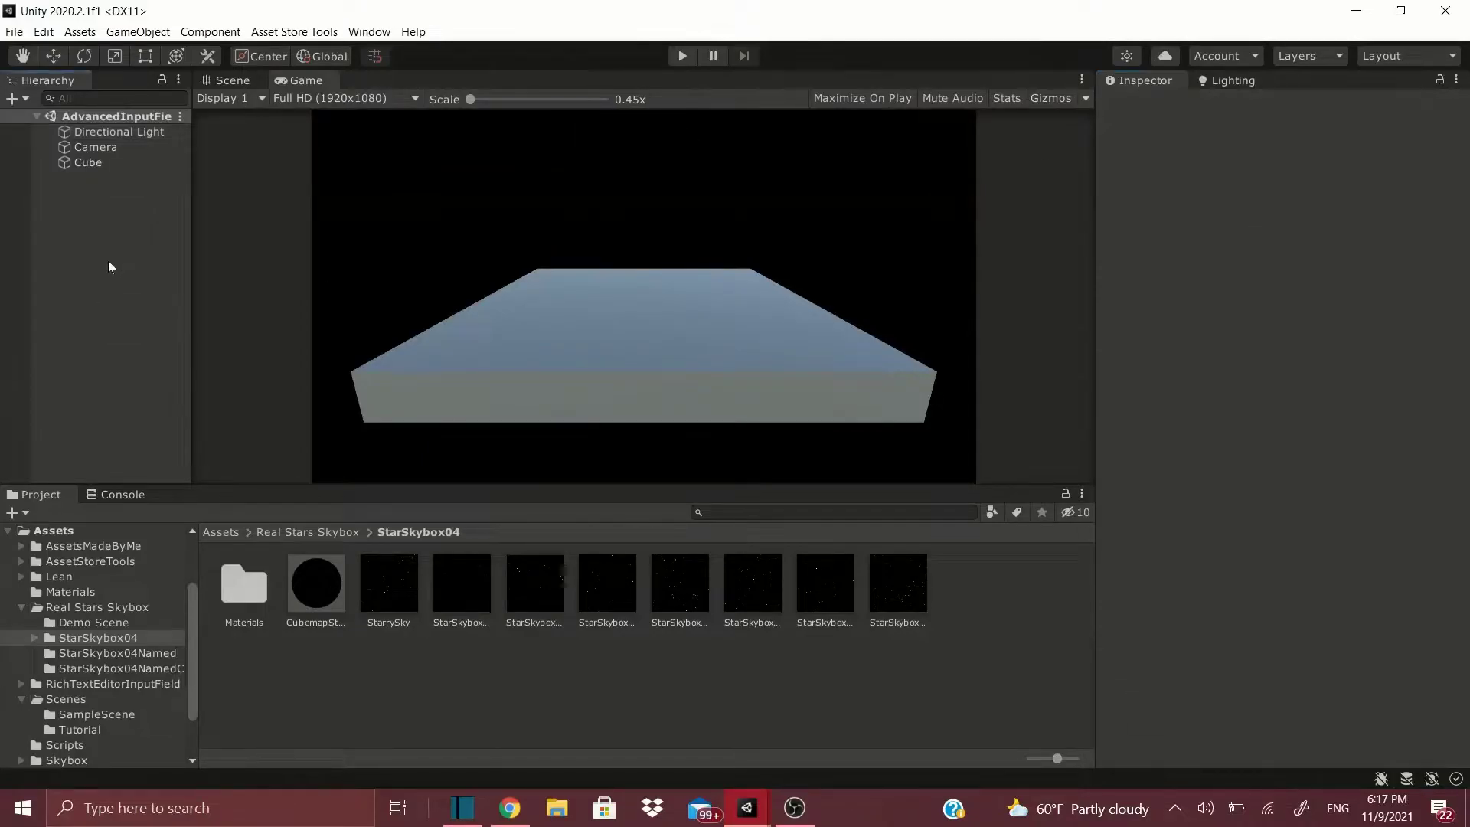
{"action": "right_click", "coordinate": [110, 263]}
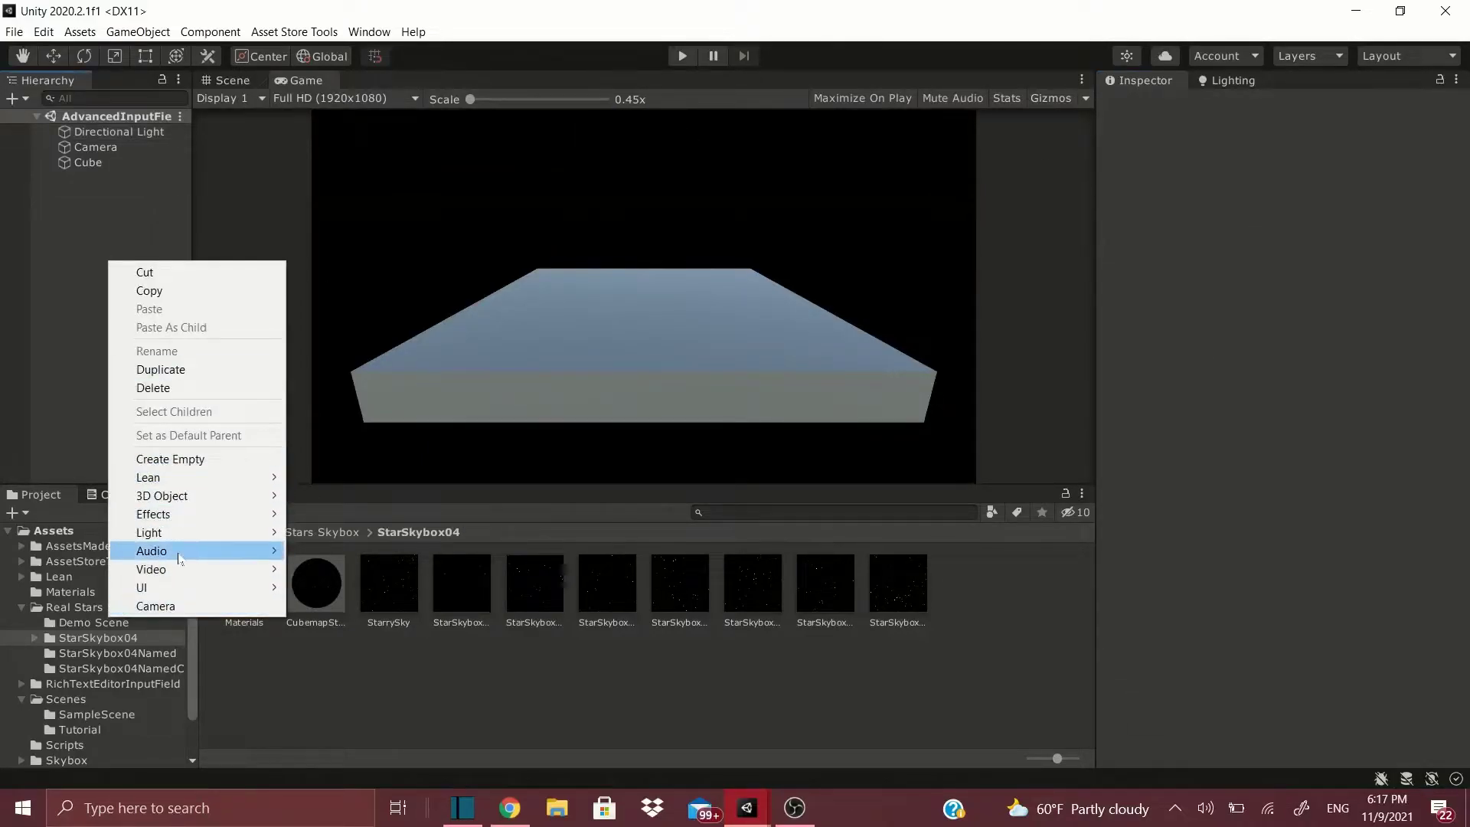
{"action": "mouse_move", "coordinate": [184, 513]}
{"action": "left_click", "coordinate": [346, 515]}
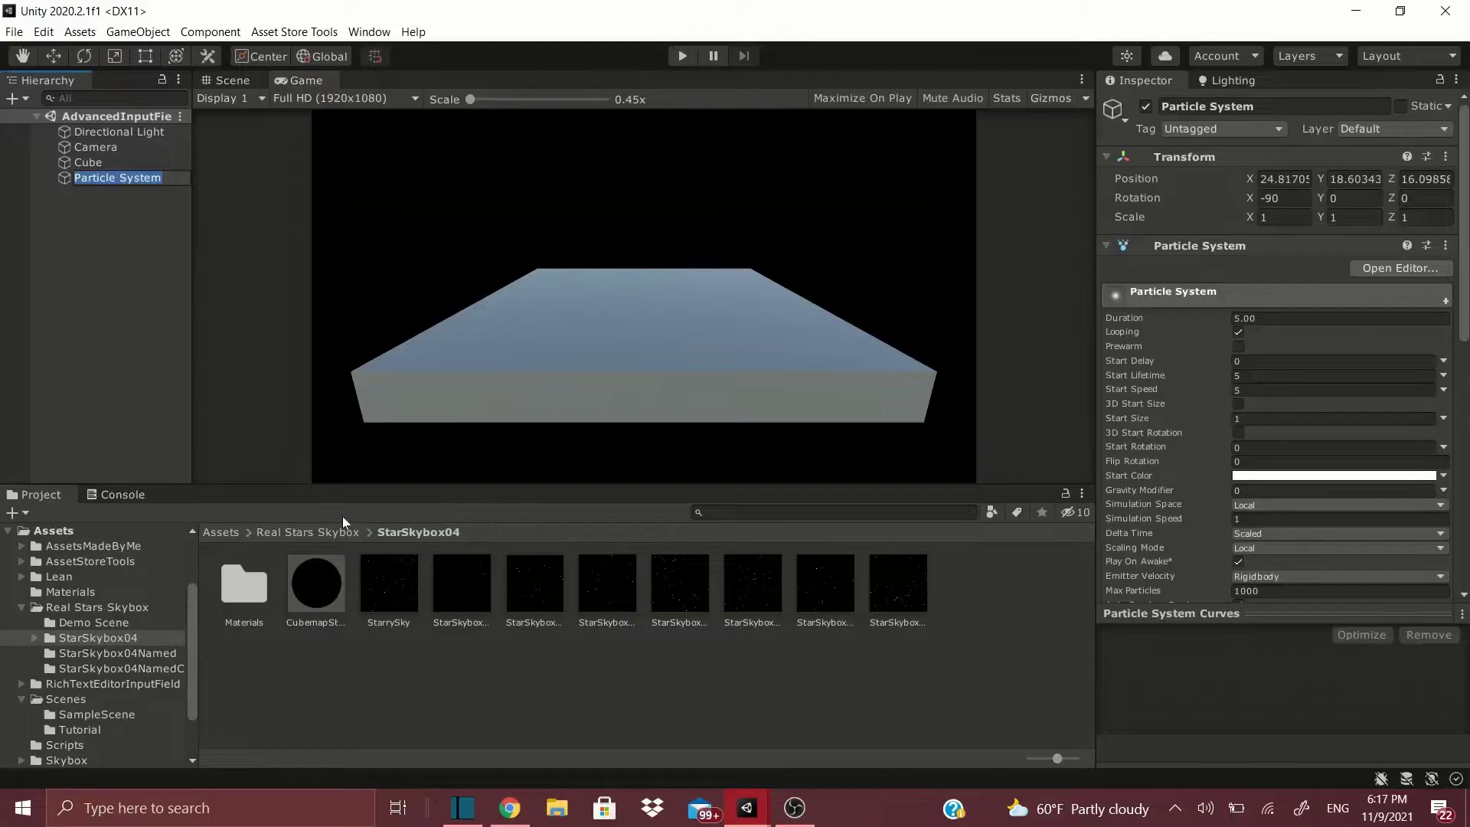
{"action": "type", "text": "Stars"}
{"action": "key", "text": "Return"}
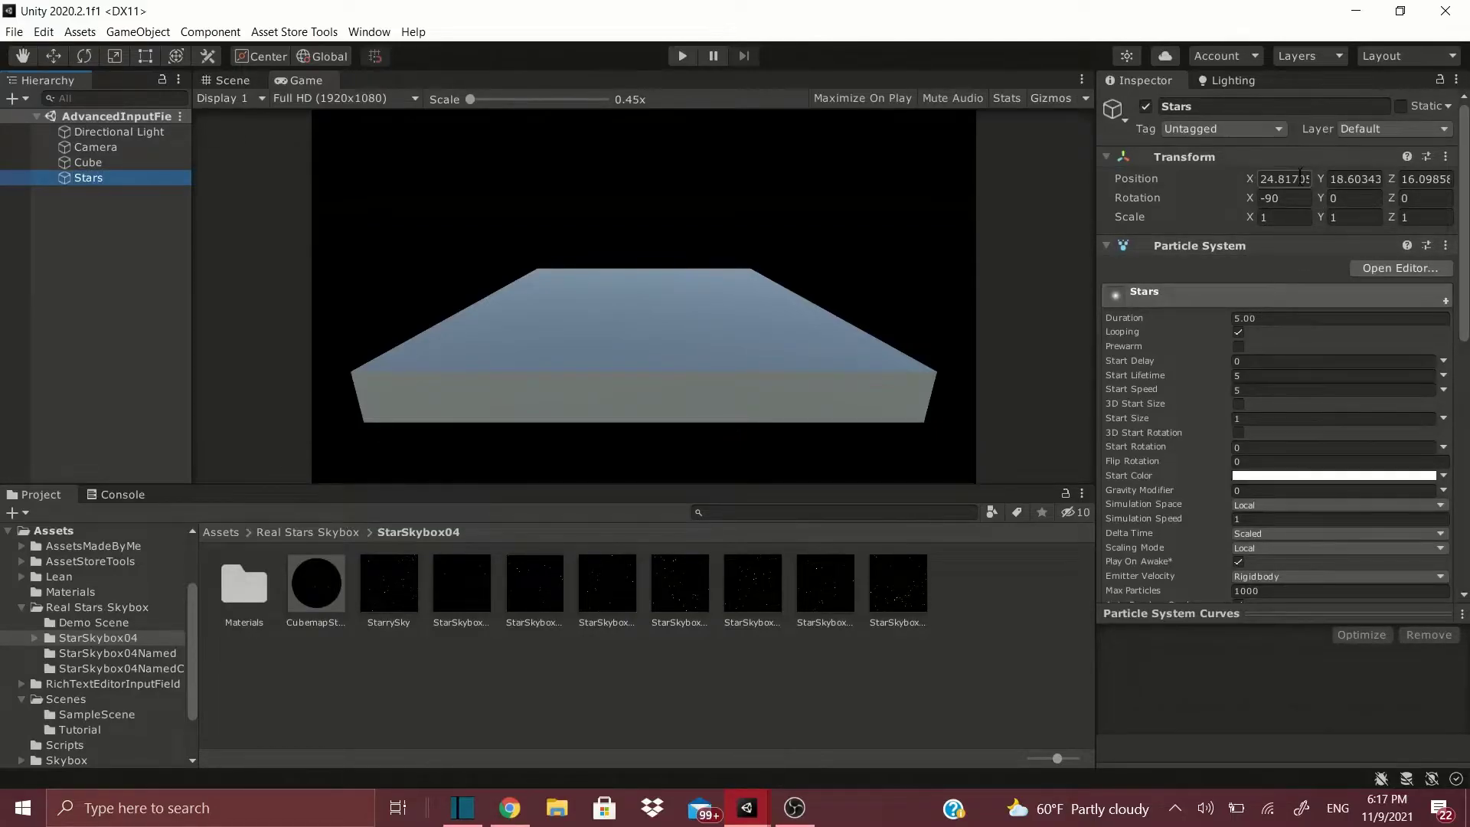
- Set the Stars position to X 0, Y 0, Z 26.7
{"action": "left_click", "coordinate": [1304, 181]}
{"action": "type", "text": "0"}
{"action": "key", "text": "Tab"}
{"action": "type", "text": "0"}
{"action": "key", "text": "Tab"}
{"action": "type", "text": "-9.6"}
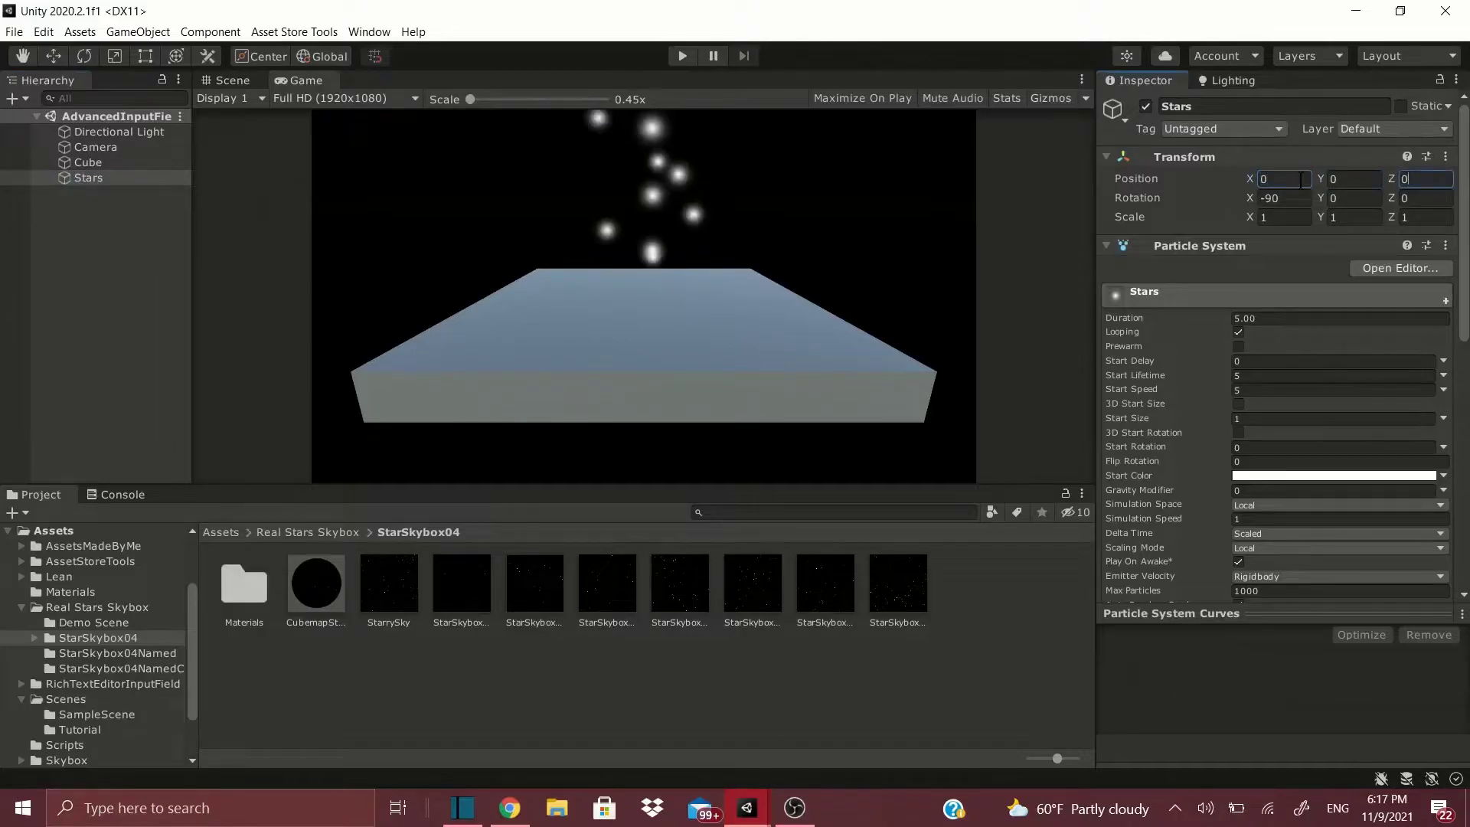
{"action": "key", "text": "BackSpace"}
{"action": "key", "text": "BackSpace"}
{"action": "key", "text": "BackSpace"}
{"action": "key", "text": "BackSpace"}
{"action": "type", "text": "26.7"}
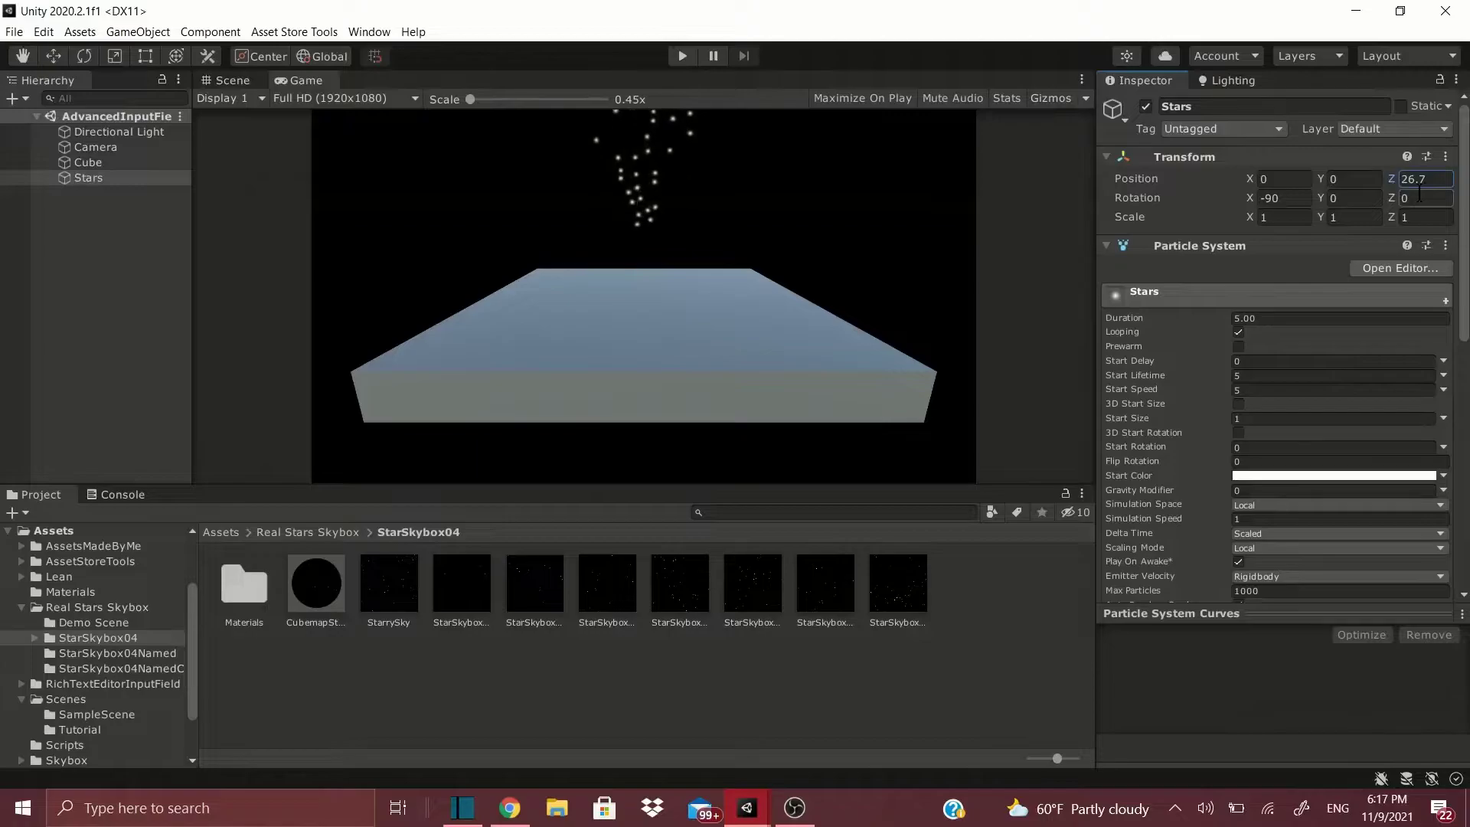
- Enlarge the Game view and set the Stars particle Duration to 0.50
{"action": "left_click", "coordinate": [123, 495]}
{"action": "left_click_drag", "start_coordinate": [178, 486], "coordinate": [177, 697]}
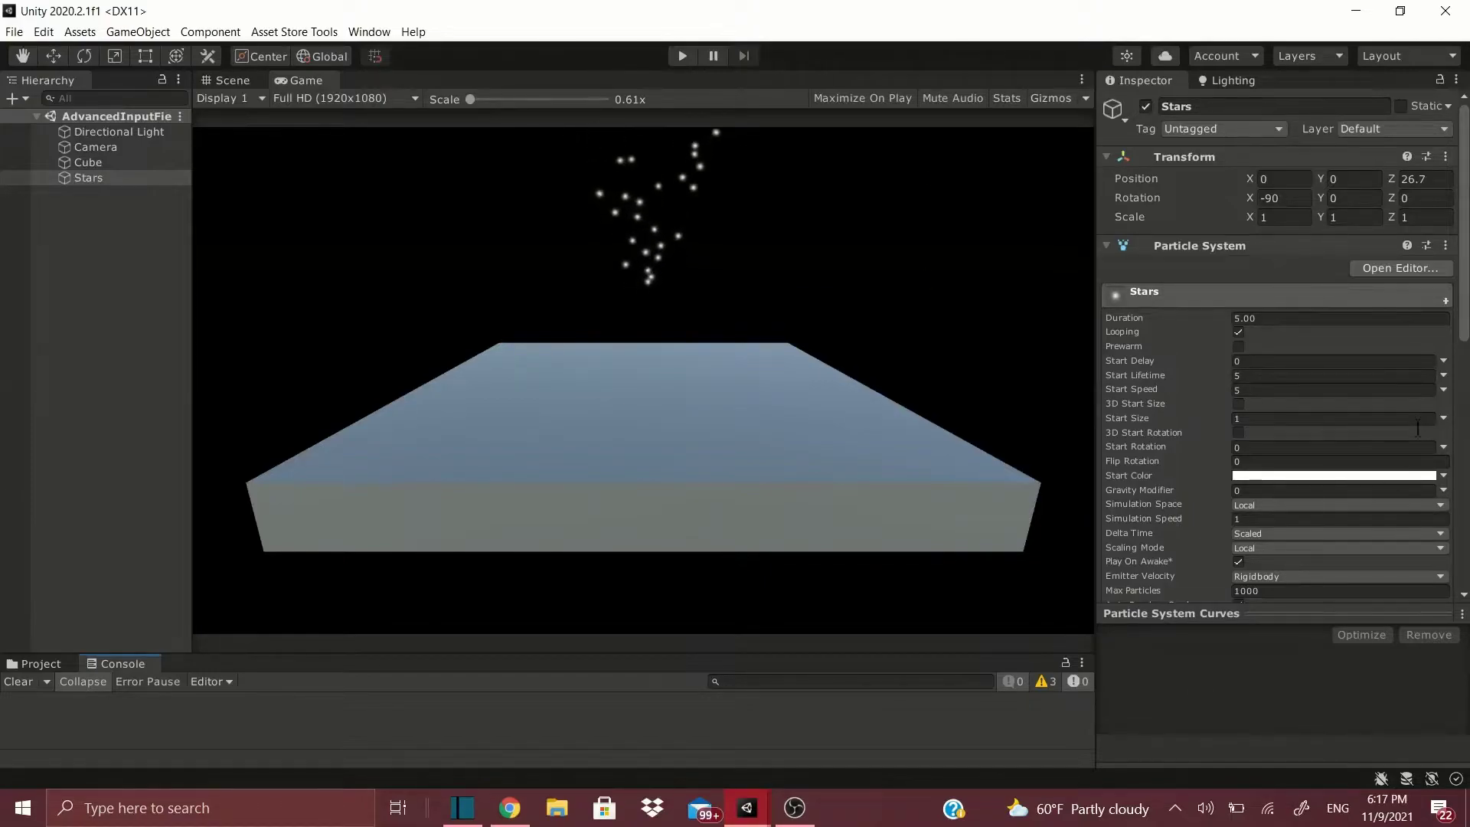
{"action": "left_click", "coordinate": [1293, 317]}
{"action": "type", "text": "."}
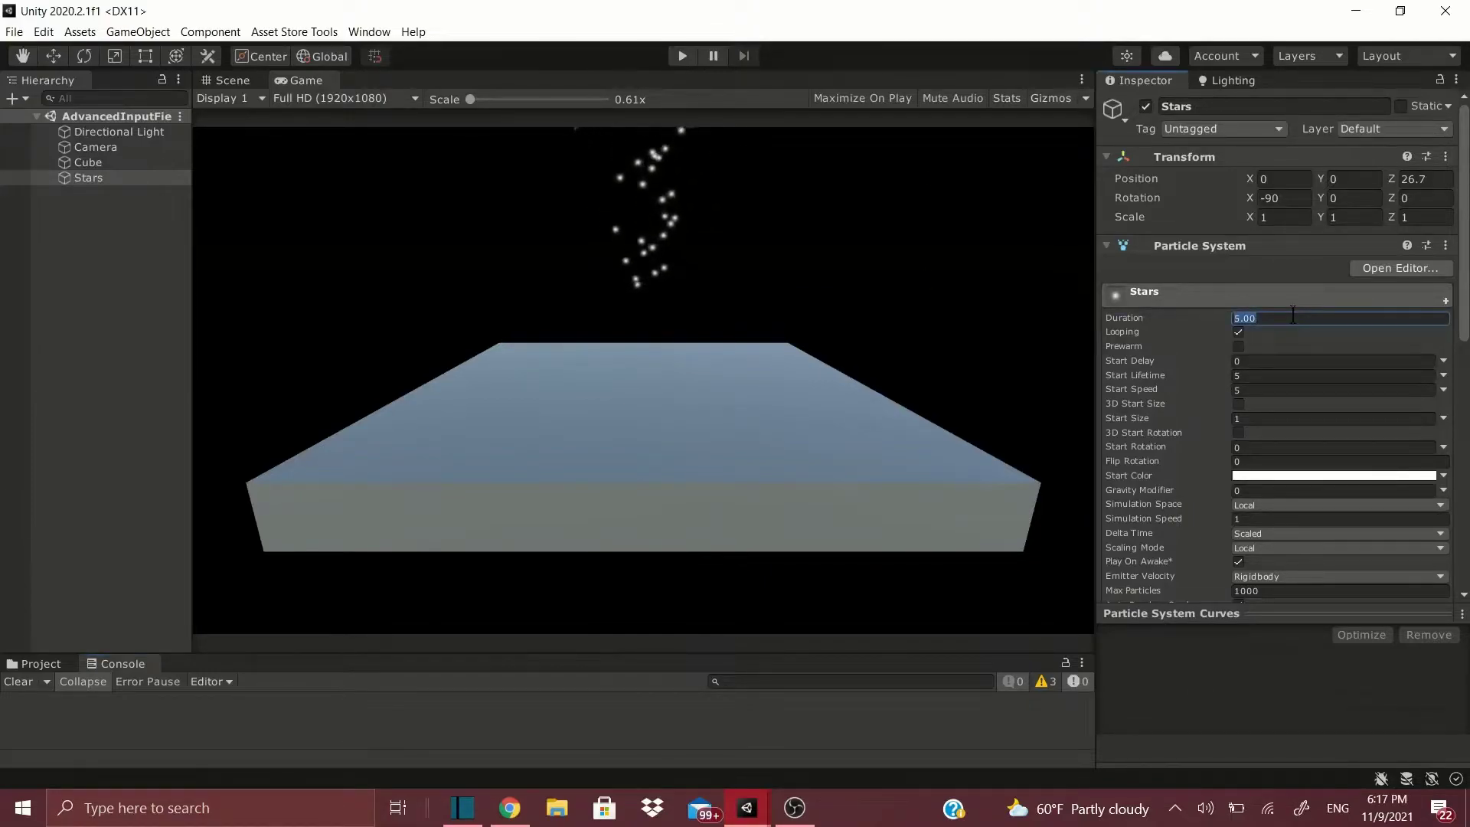
{"action": "type", "text": "5"}
{"action": "key", "text": "Return"}
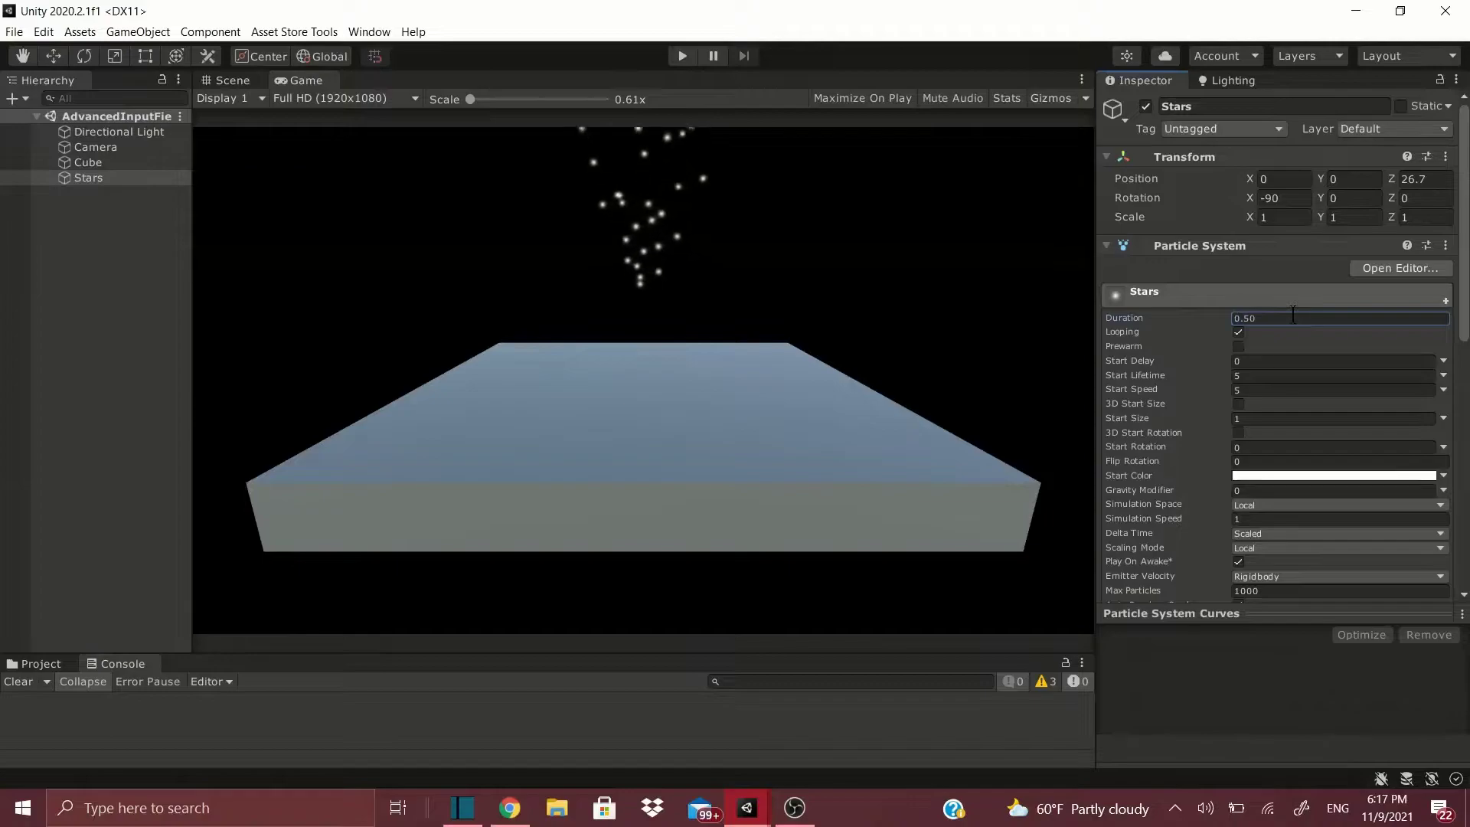
- Set Start Lifetime to 0.5, enable Prewarm, and set Start Size to 2.8
{"action": "left_click", "coordinate": [1256, 376]}
{"action": "type", "text": "."}
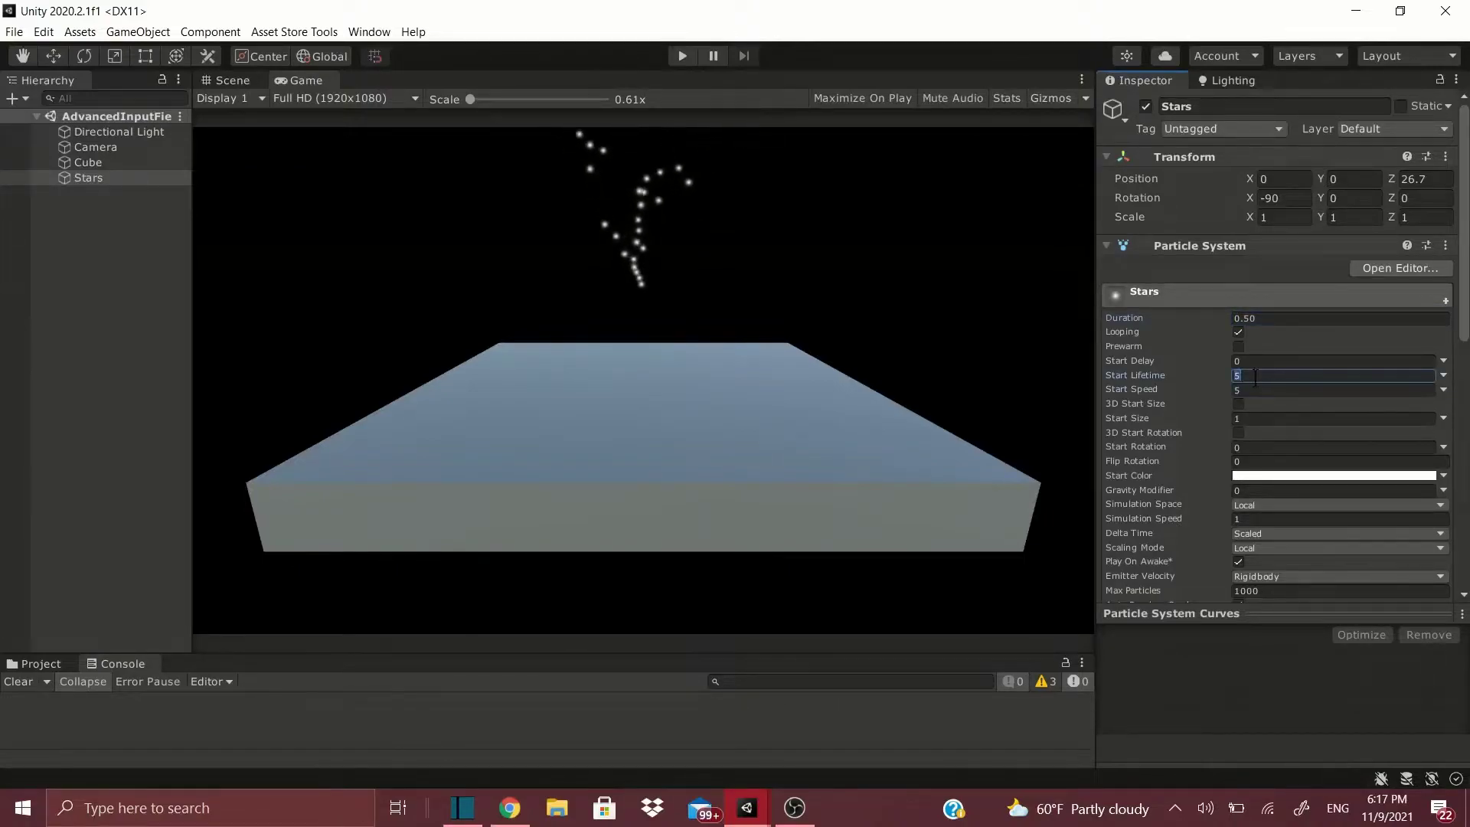
{"action": "type", "text": "5"}
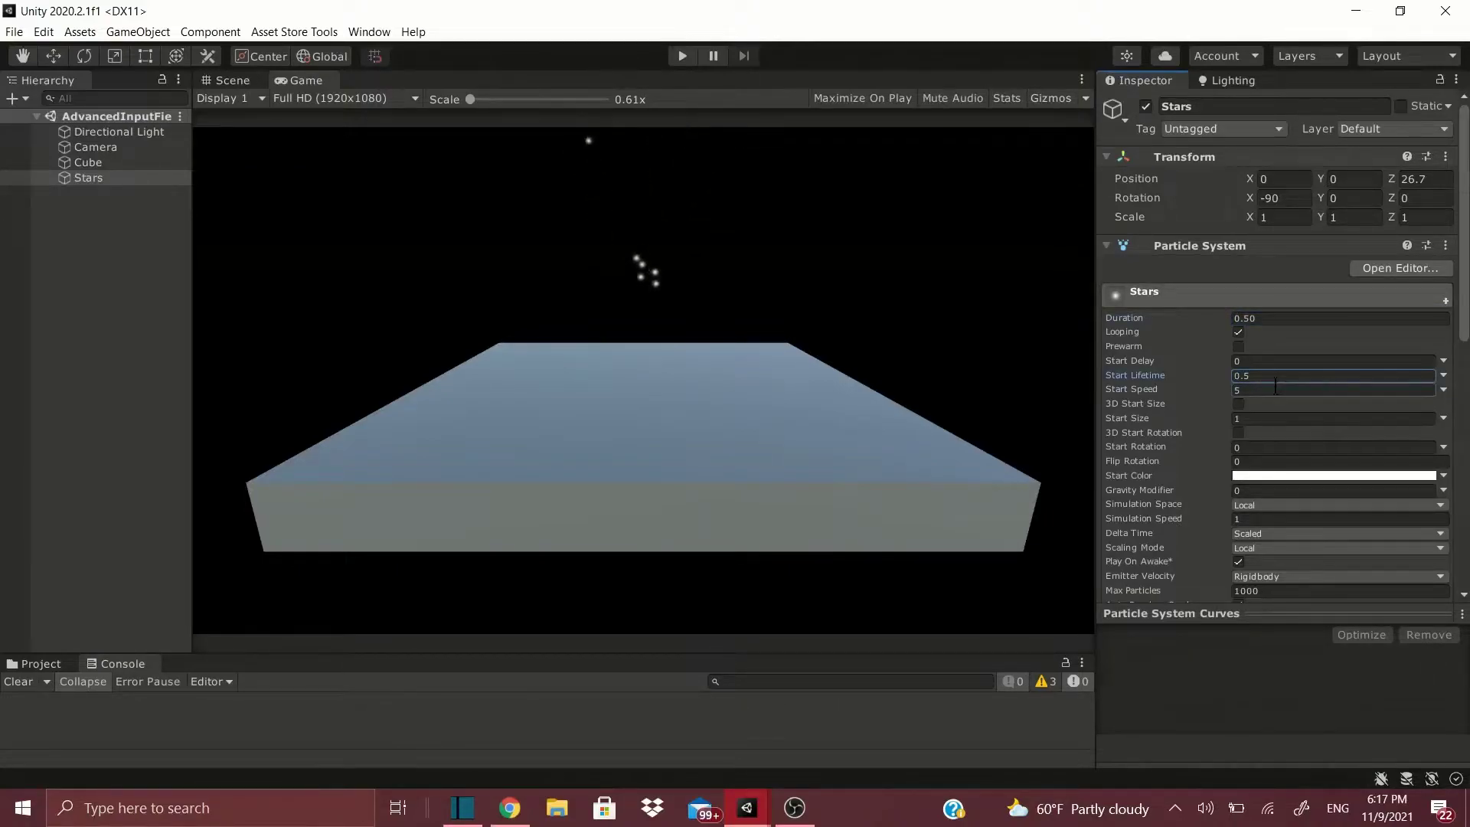
{"action": "key", "text": "Return"}
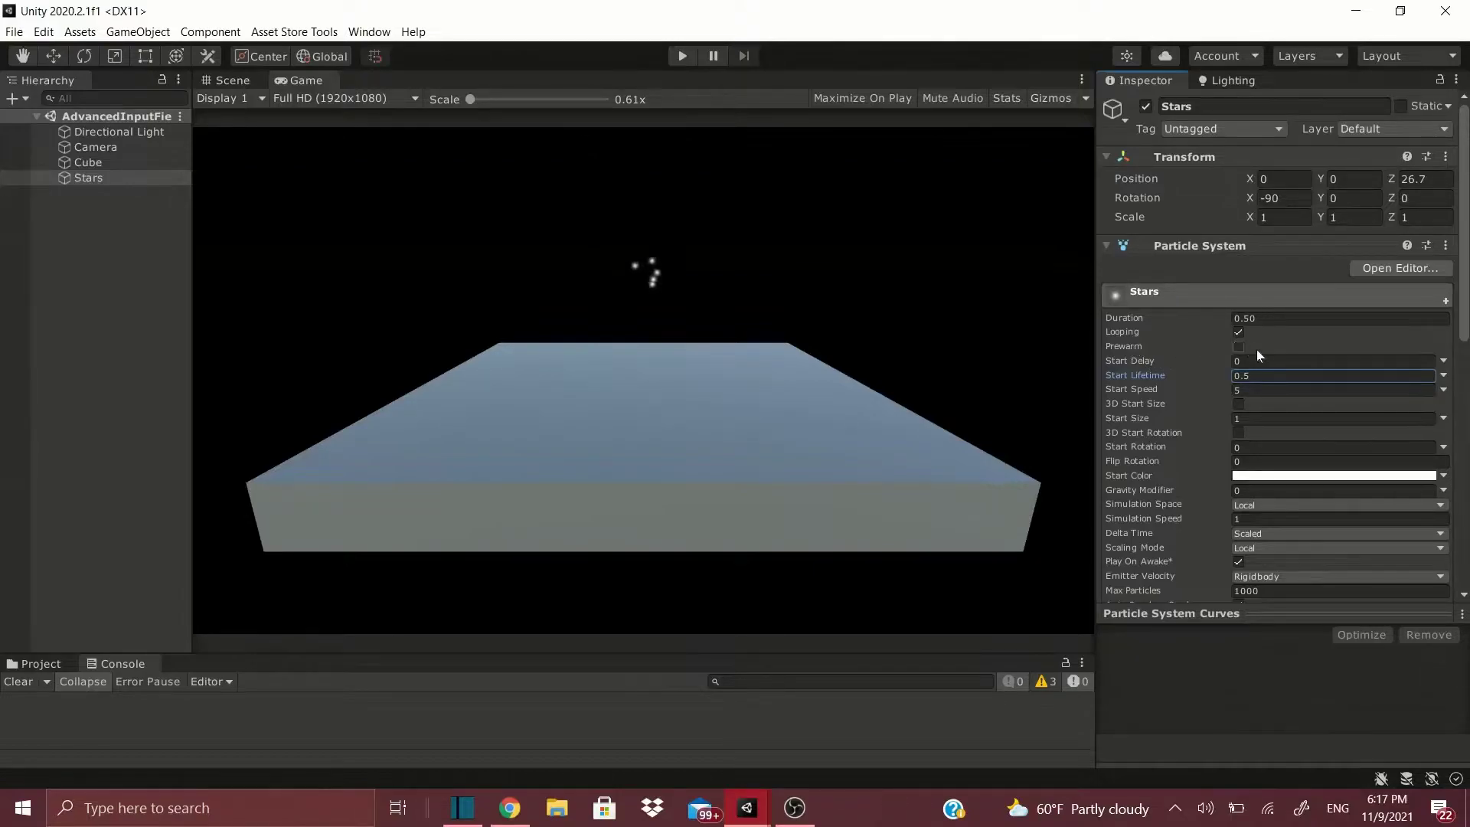
{"action": "left_click", "coordinate": [1238, 353]}
{"action": "left_click", "coordinate": [1238, 350]}
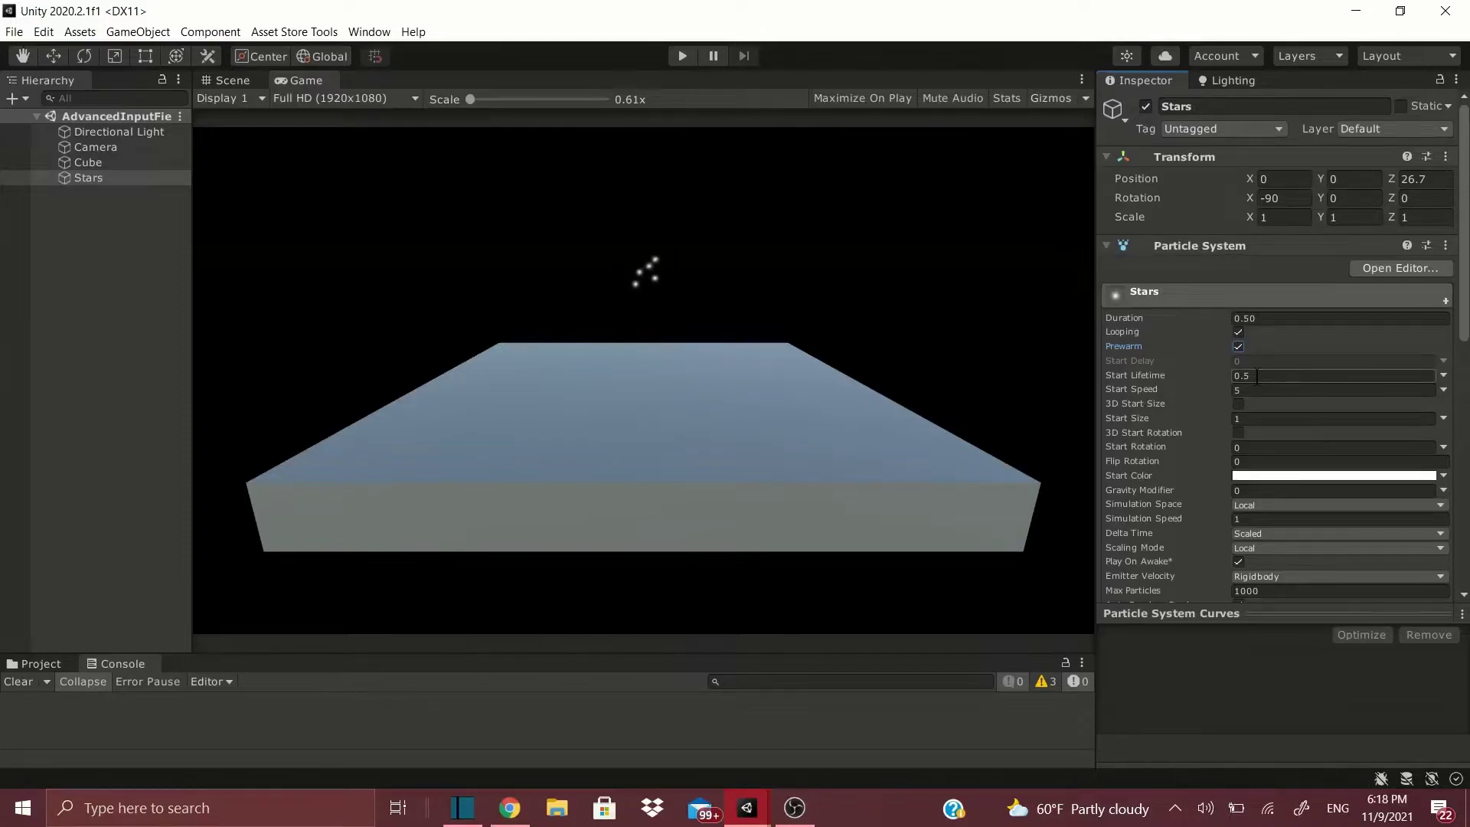
{"action": "left_click", "coordinate": [1263, 419]}
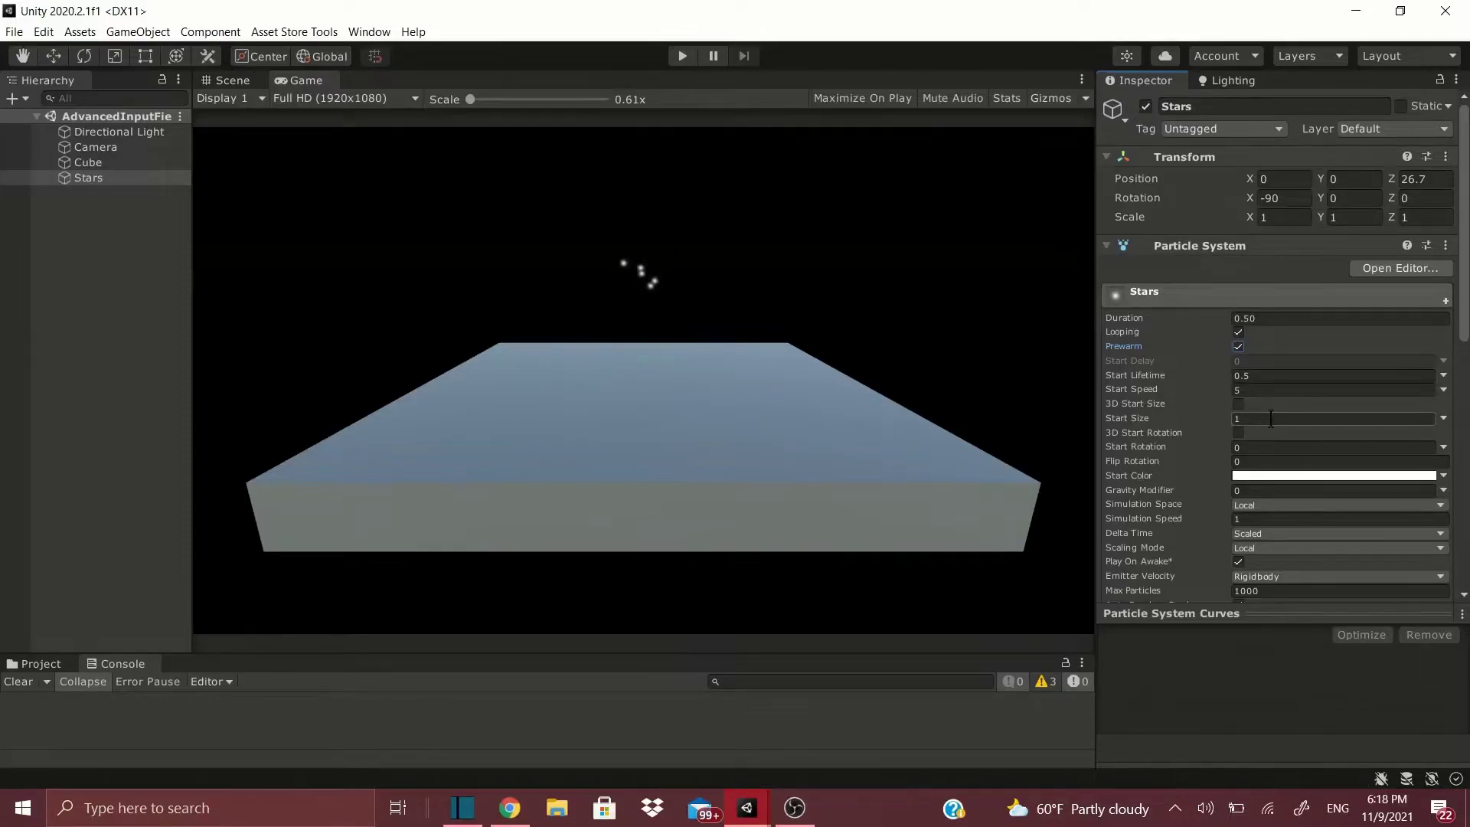
{"action": "type", "text": "2.8"}
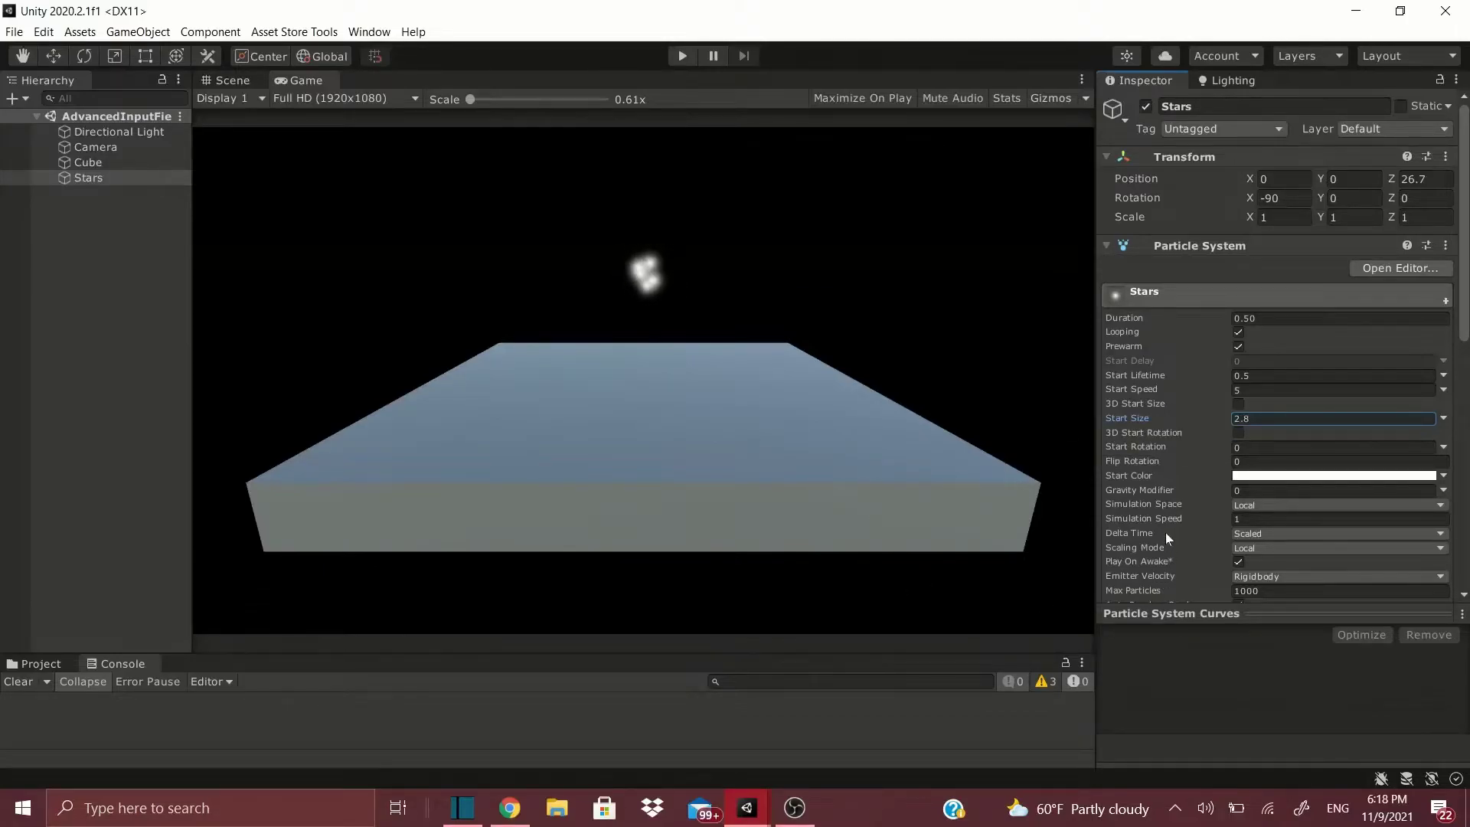
- Expand the Shape module and set the emitter Scale to 365, 50, 50
{"action": "scroll", "coordinate": [1230, 496], "scroll_direction": "down", "scroll_amount": 3}
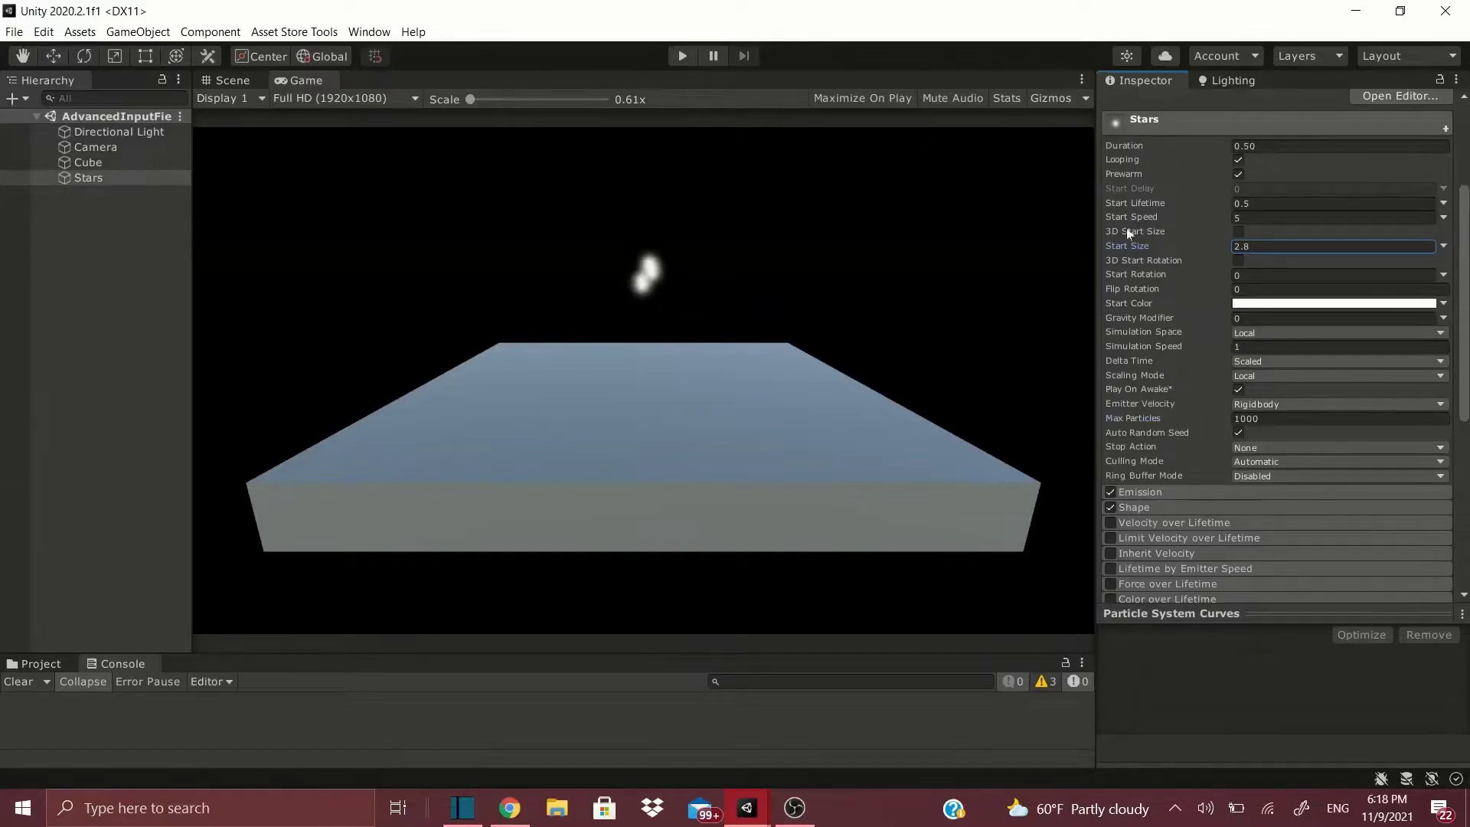
{"action": "scroll", "coordinate": [1188, 457], "scroll_direction": "down", "scroll_amount": 3}
{"action": "left_click", "coordinate": [1162, 337]}
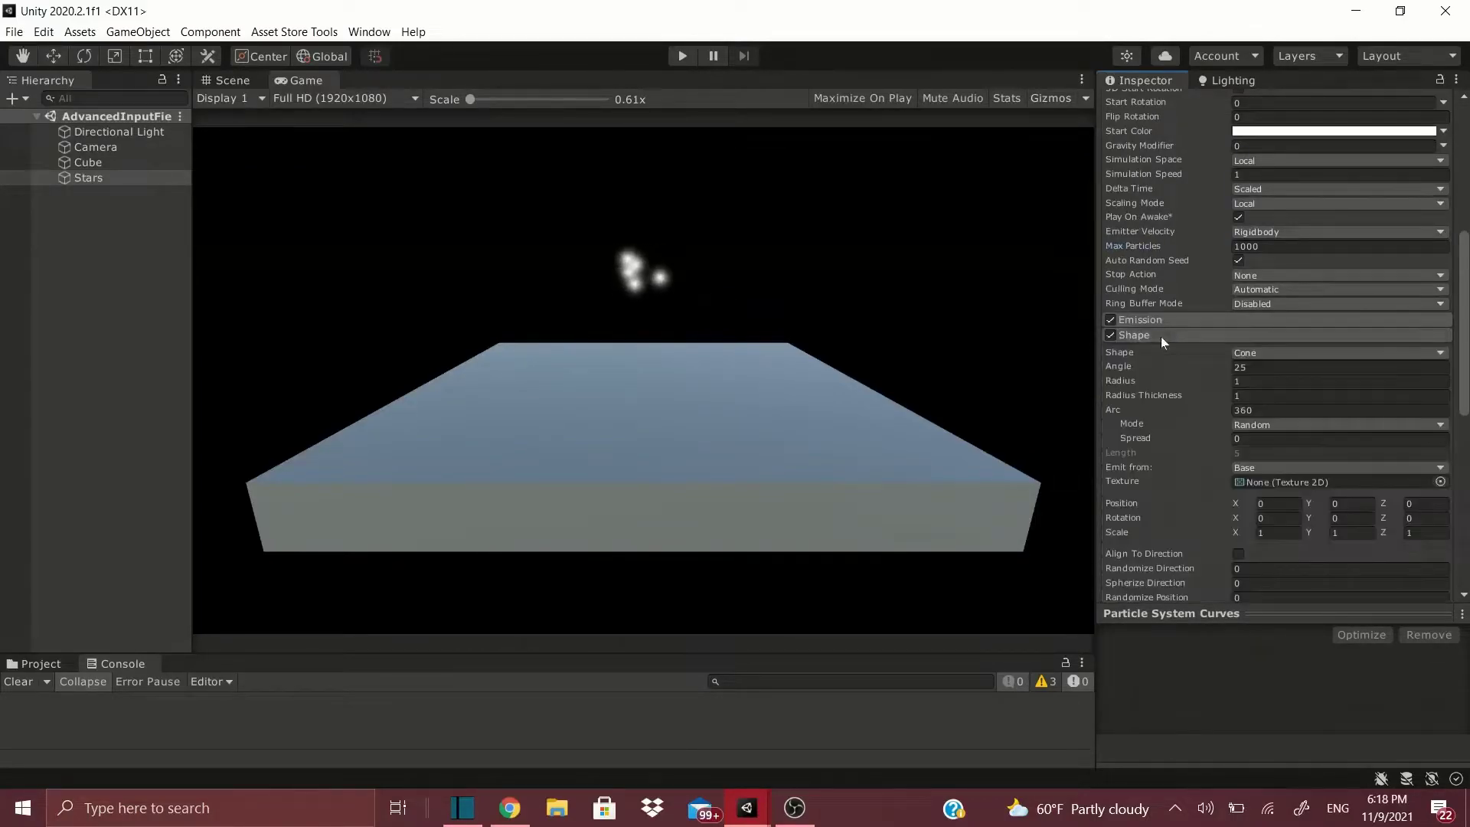
{"action": "scroll", "coordinate": [1319, 431], "scroll_direction": "down", "scroll_amount": 3}
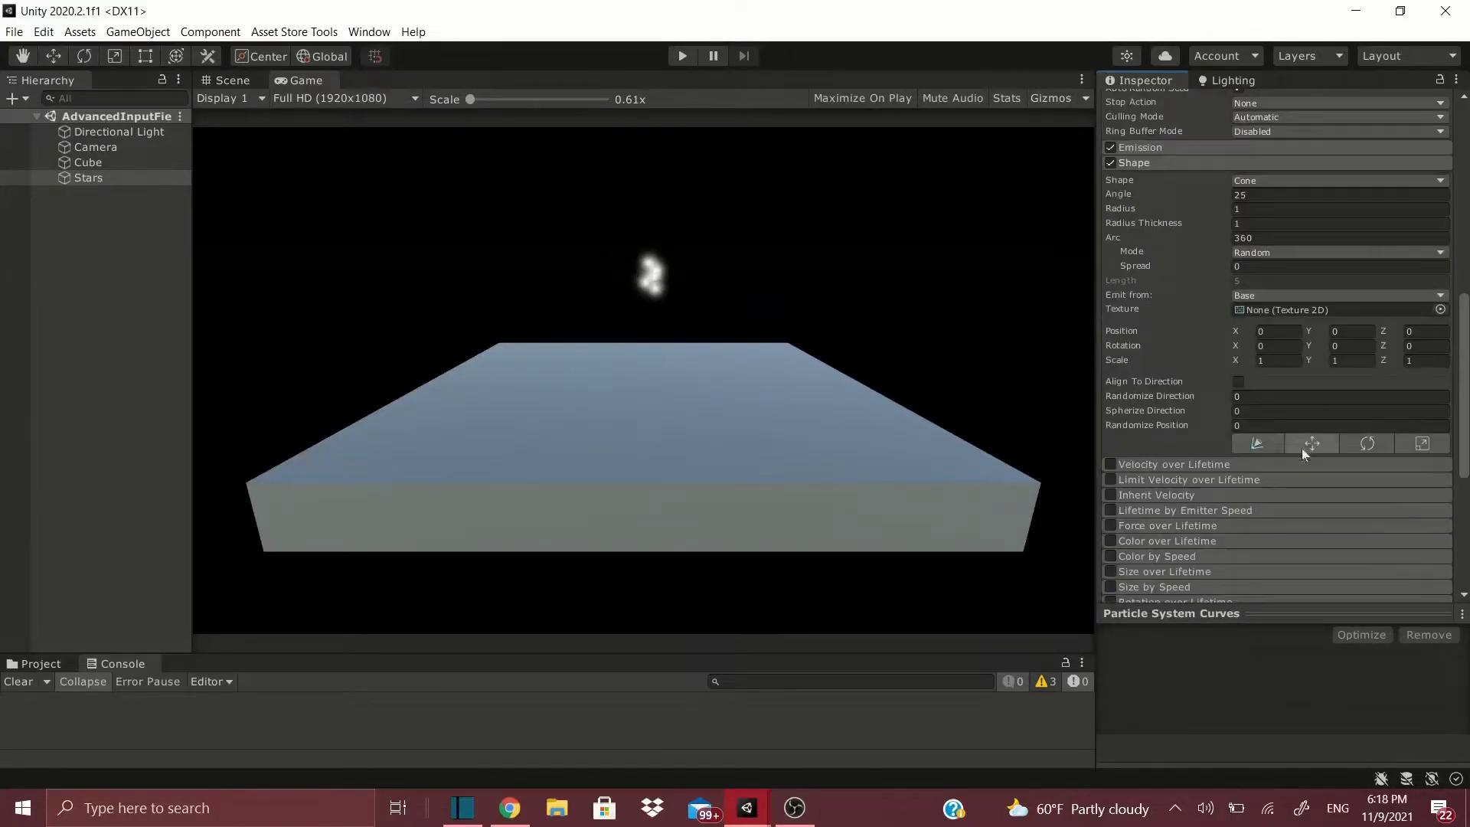
{"action": "left_click", "coordinate": [1239, 358]}
{"action": "left_click_drag", "start_coordinate": [1238, 360], "coordinate": [1307, 361]}
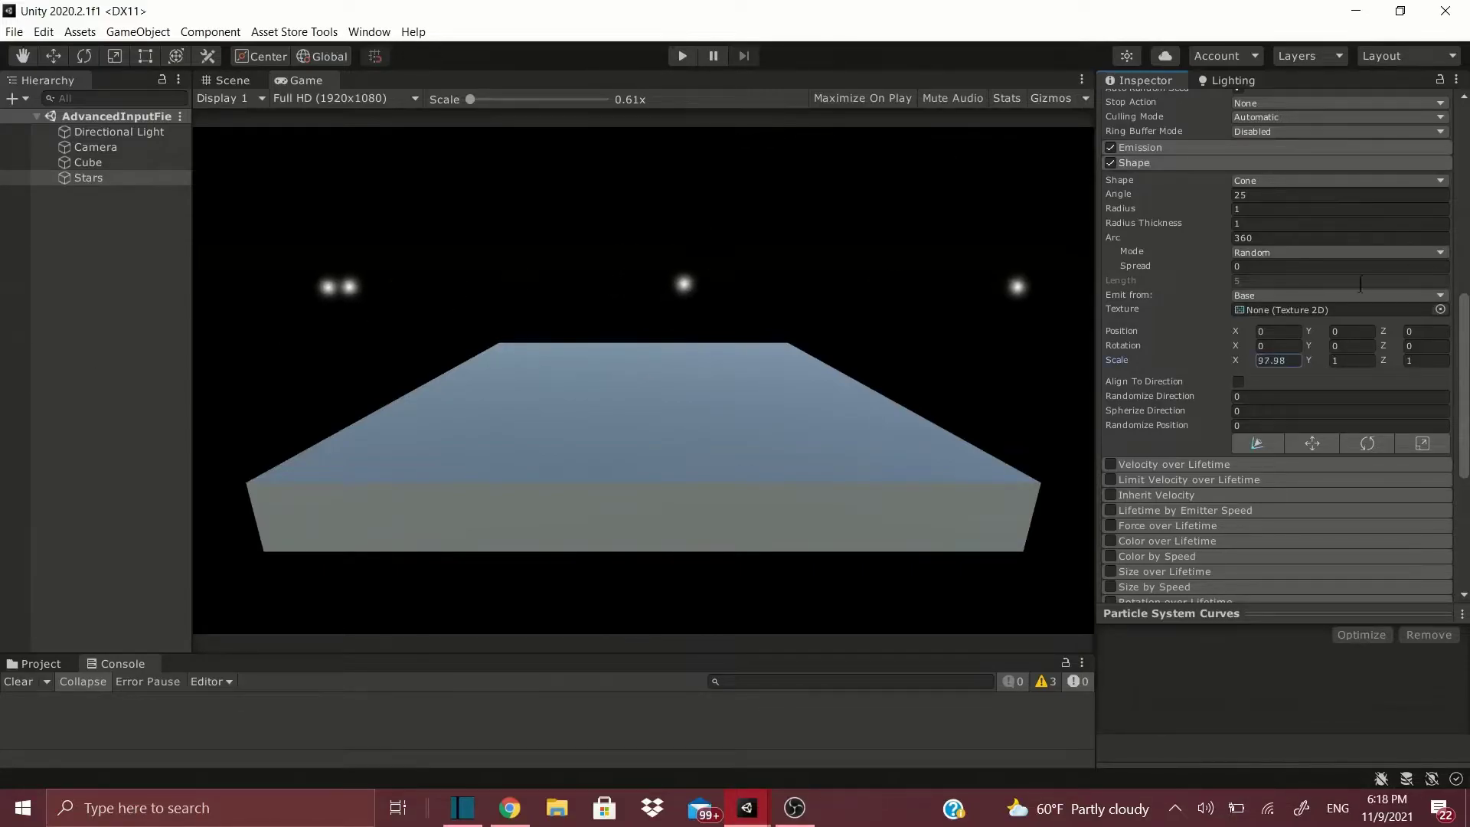
{"action": "type", "text": "36"}
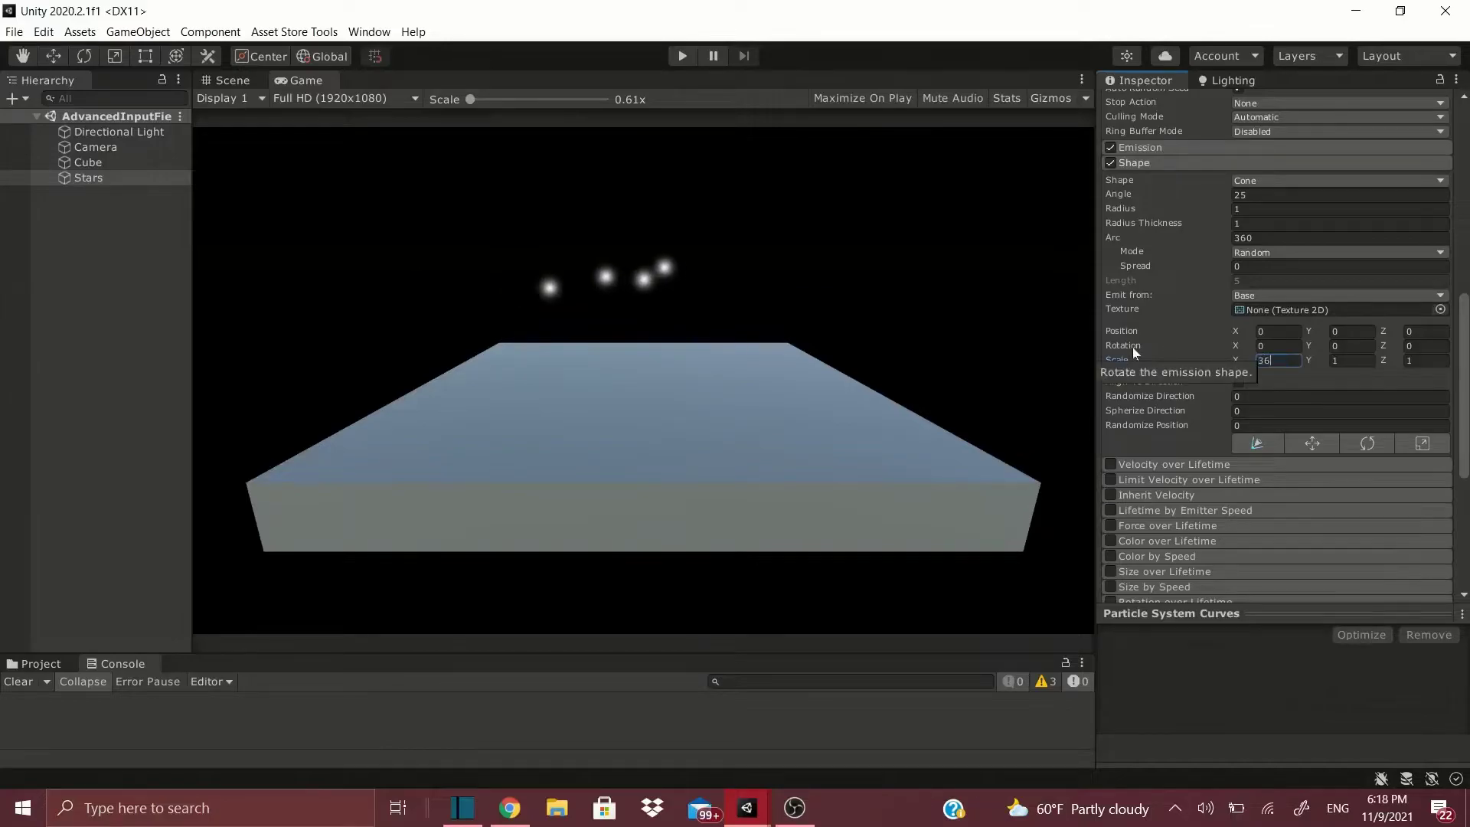
{"action": "type", "text": "5"}
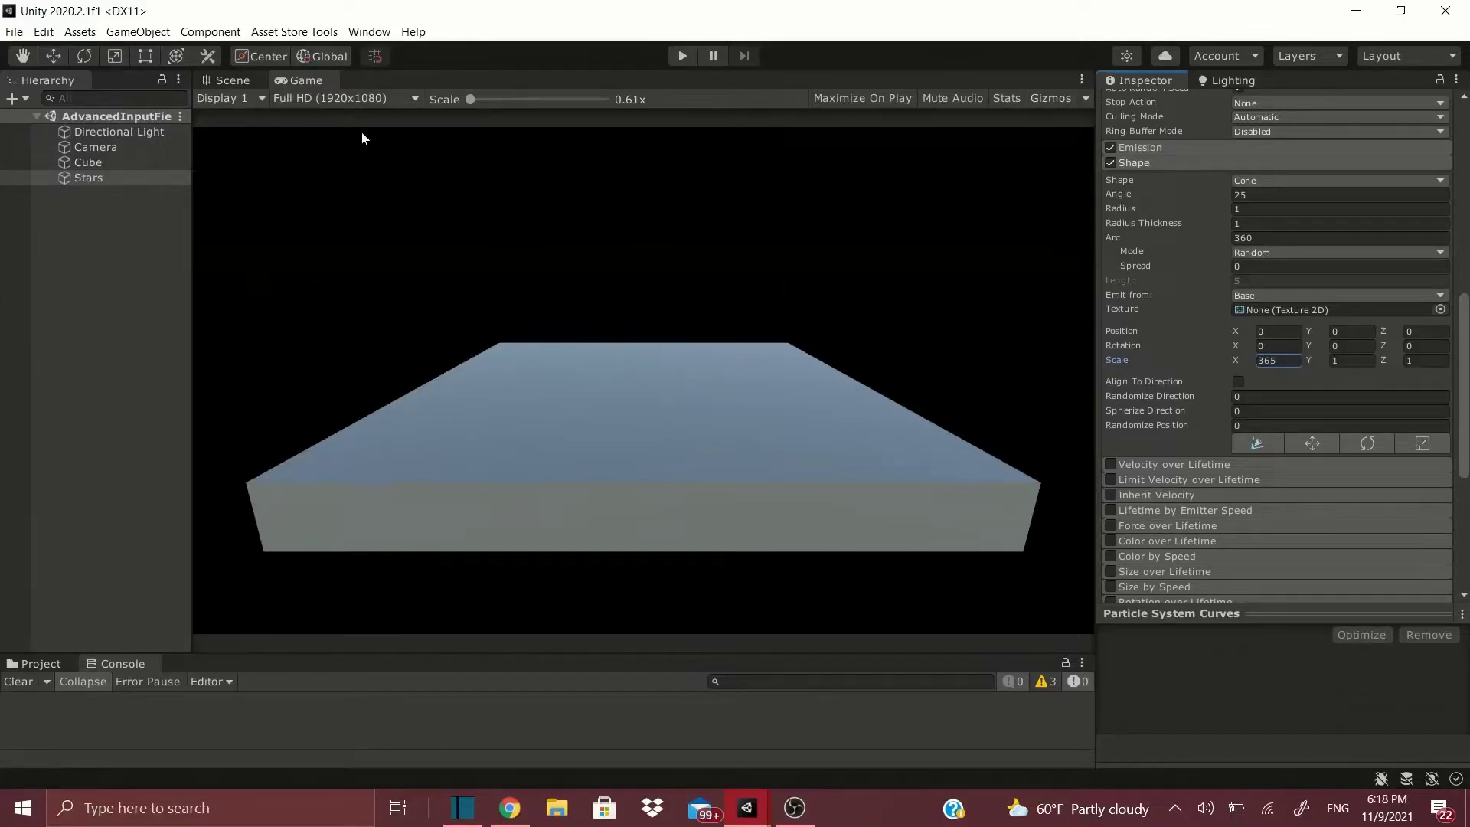
{"action": "left_click", "coordinate": [1357, 362]}
{"action": "type", "text": "50"}
{"action": "key", "text": "Tab"}
{"action": "type", "text": "50"}
- Inspect the emitter in the Scene view and change its shape from Cone to Box
{"action": "left_click", "coordinate": [219, 79]}
{"action": "right_click_drag", "start_coordinate": [597, 261], "coordinate": [731, 317]}
{"action": "middle_click_drag", "start_coordinate": [683, 332], "coordinate": [788, 354]}
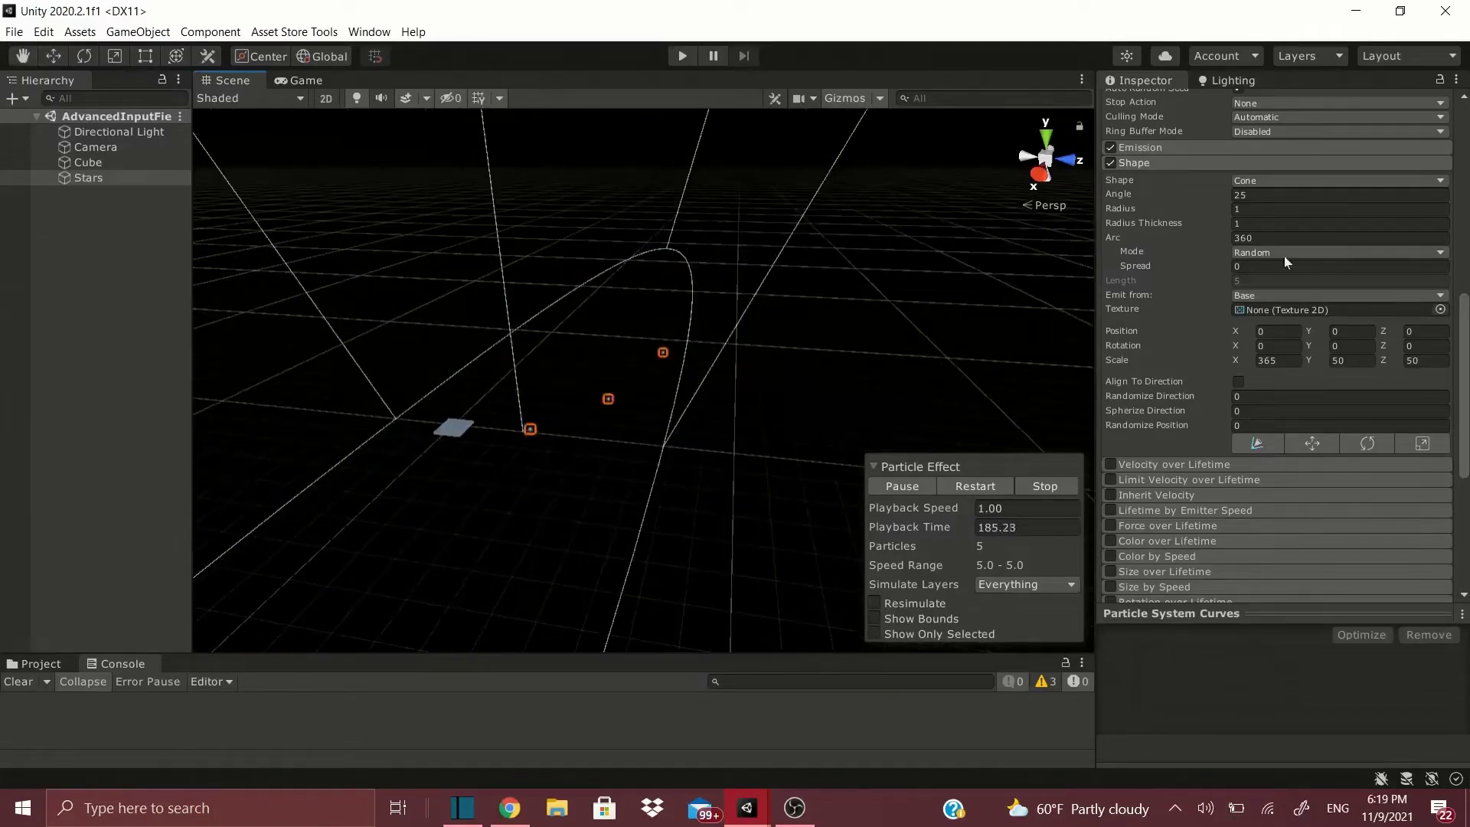
{"action": "left_click", "coordinate": [1304, 182]}
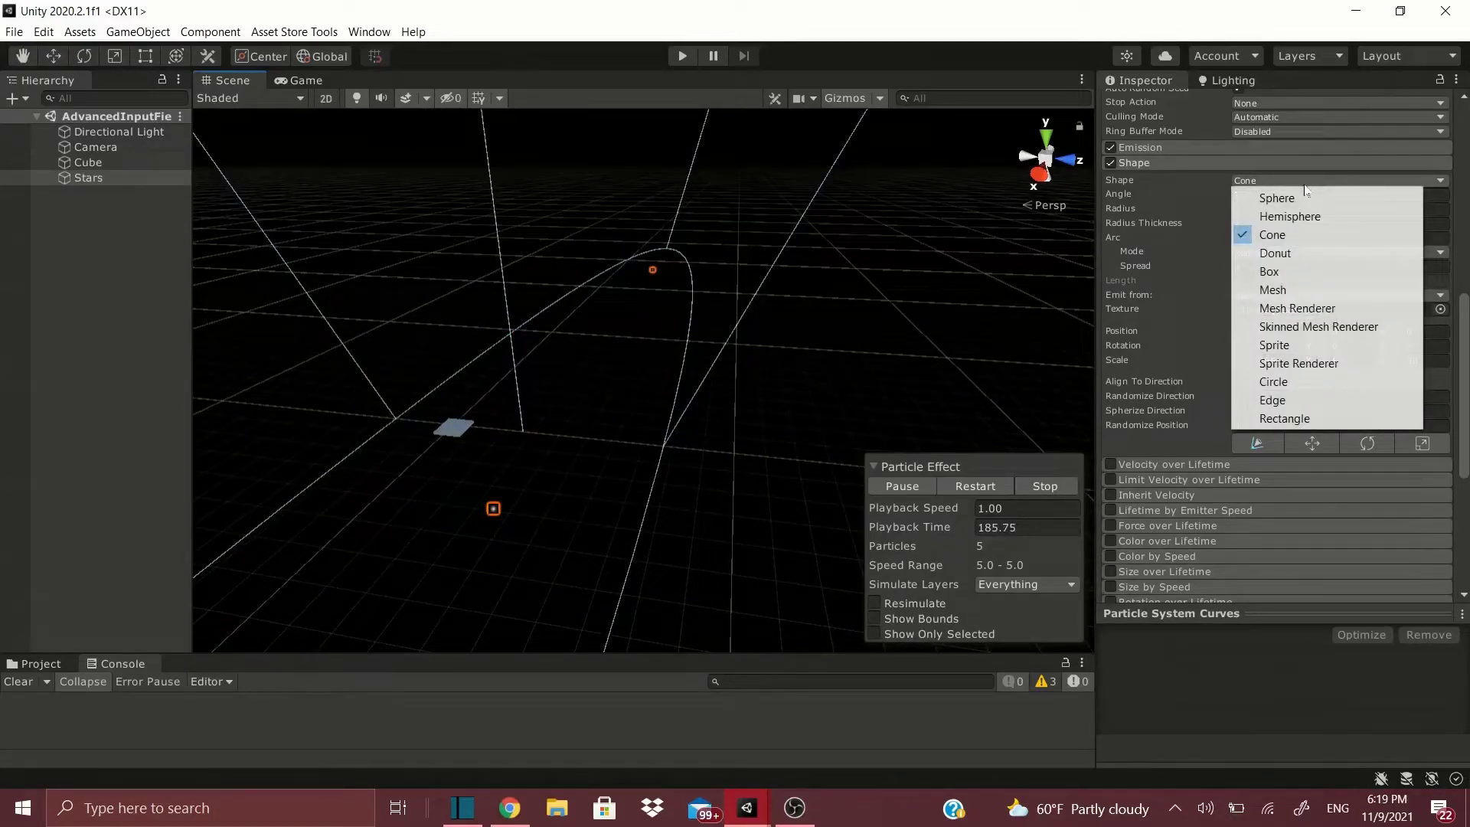
{"action": "left_click", "coordinate": [1269, 271]}
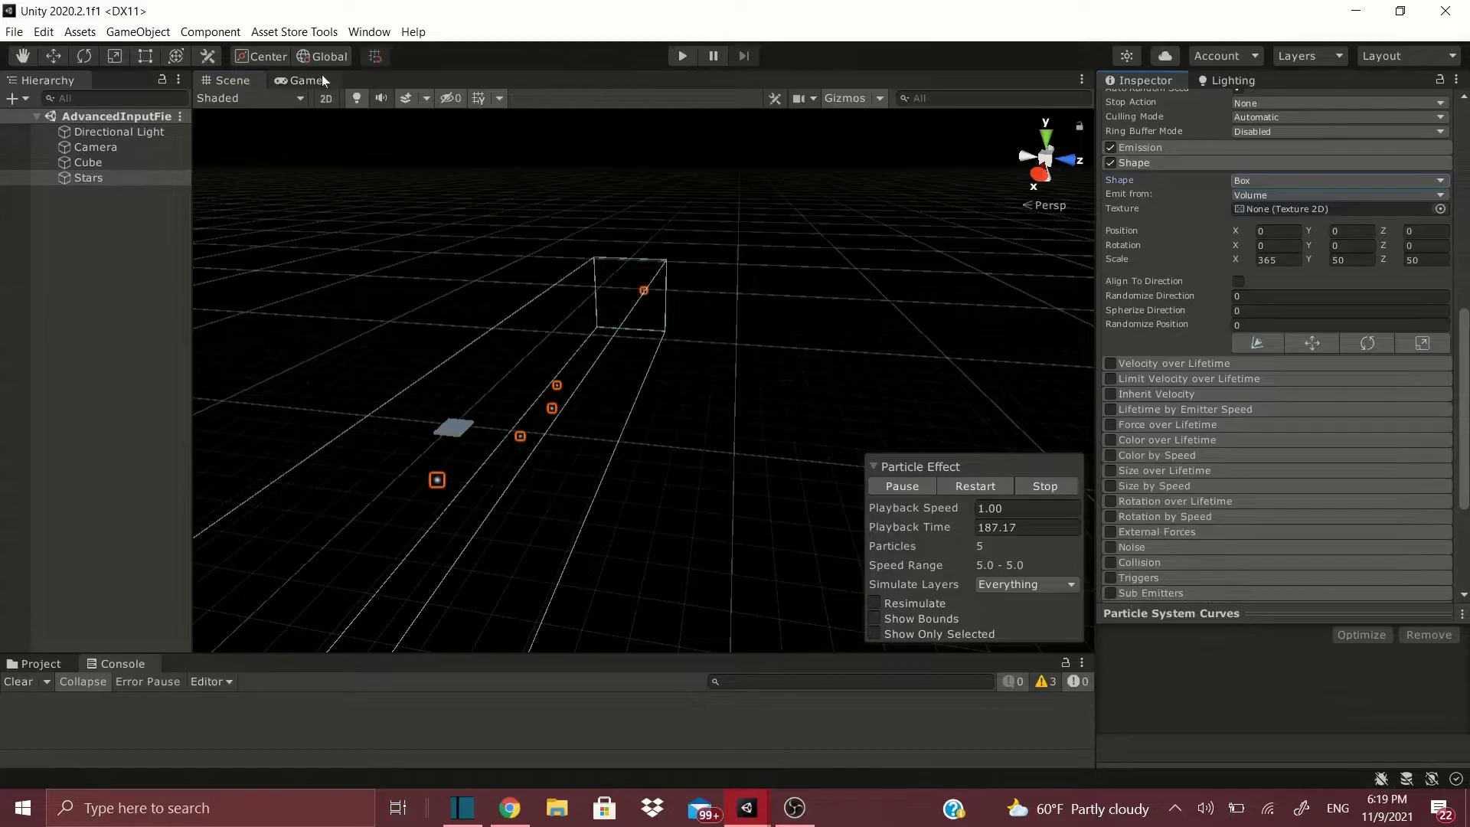
{"action": "left_click", "coordinate": [305, 80]}
{"action": "scroll", "coordinate": [1274, 236], "scroll_direction": "down", "scroll_amount": 3}
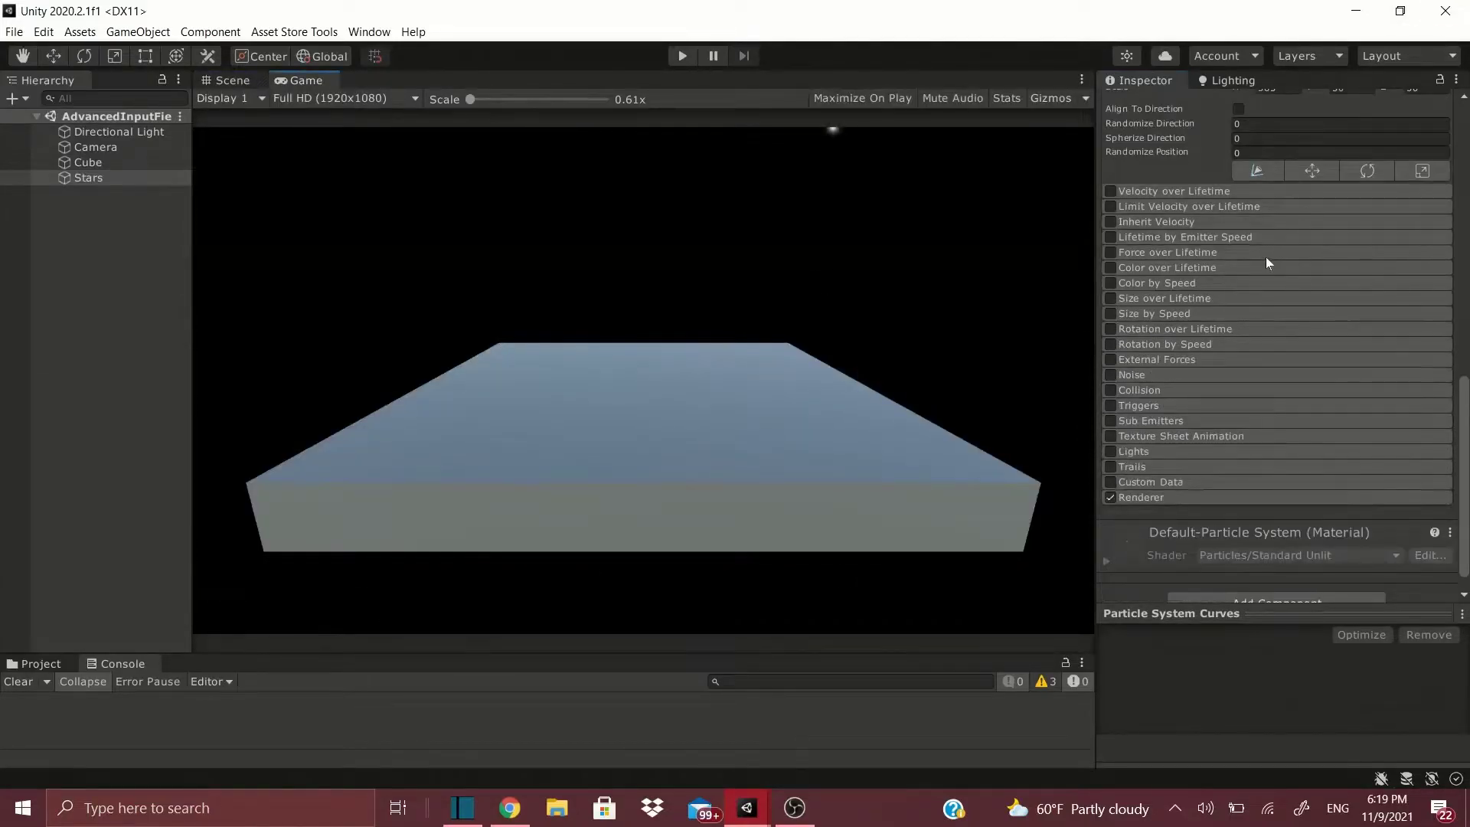
{"action": "scroll", "coordinate": [1299, 377], "scroll_direction": "up", "scroll_amount": 6}
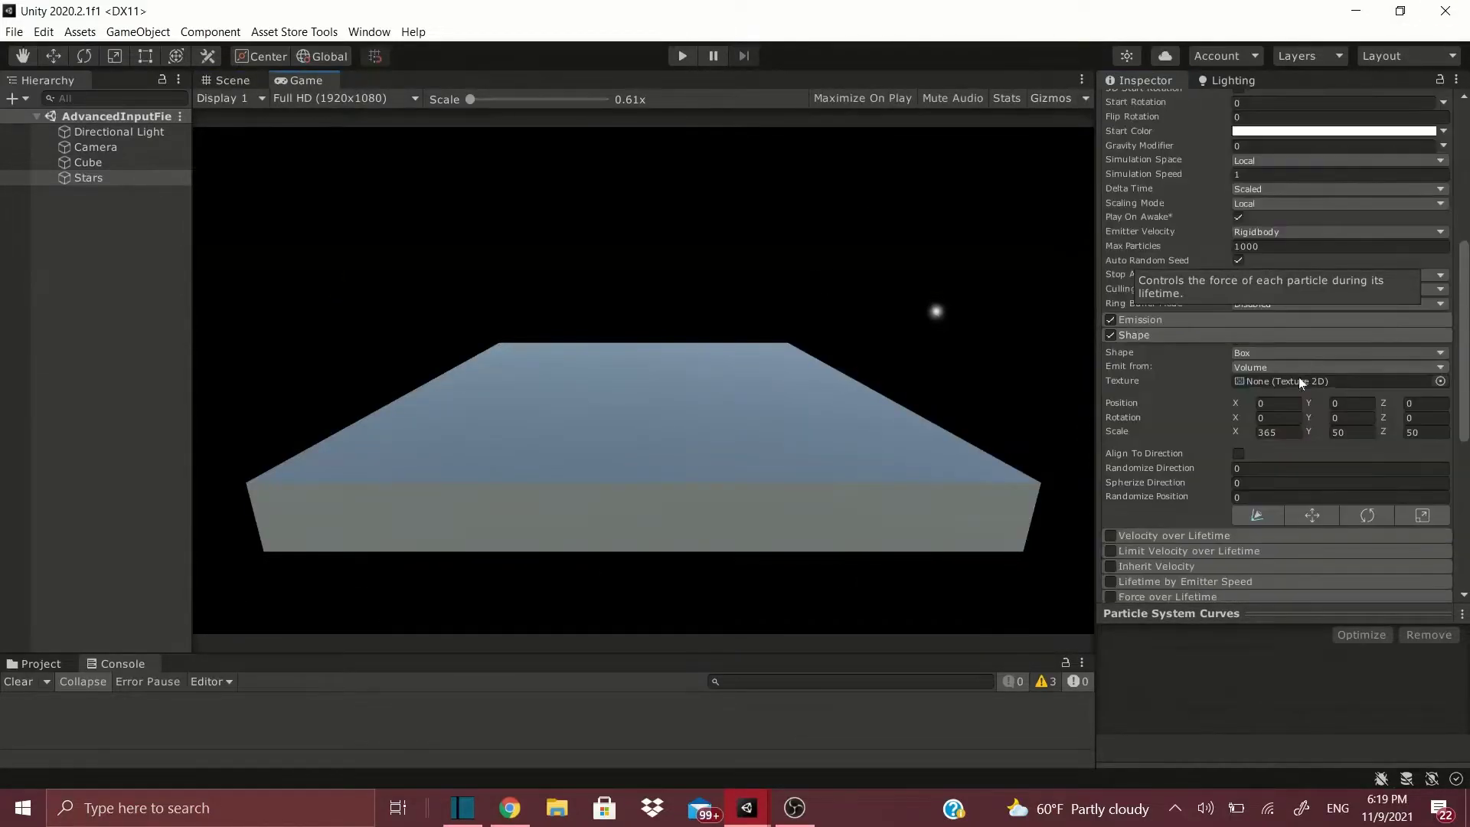
{"action": "scroll", "coordinate": [1299, 377], "scroll_direction": "up", "scroll_amount": 6}
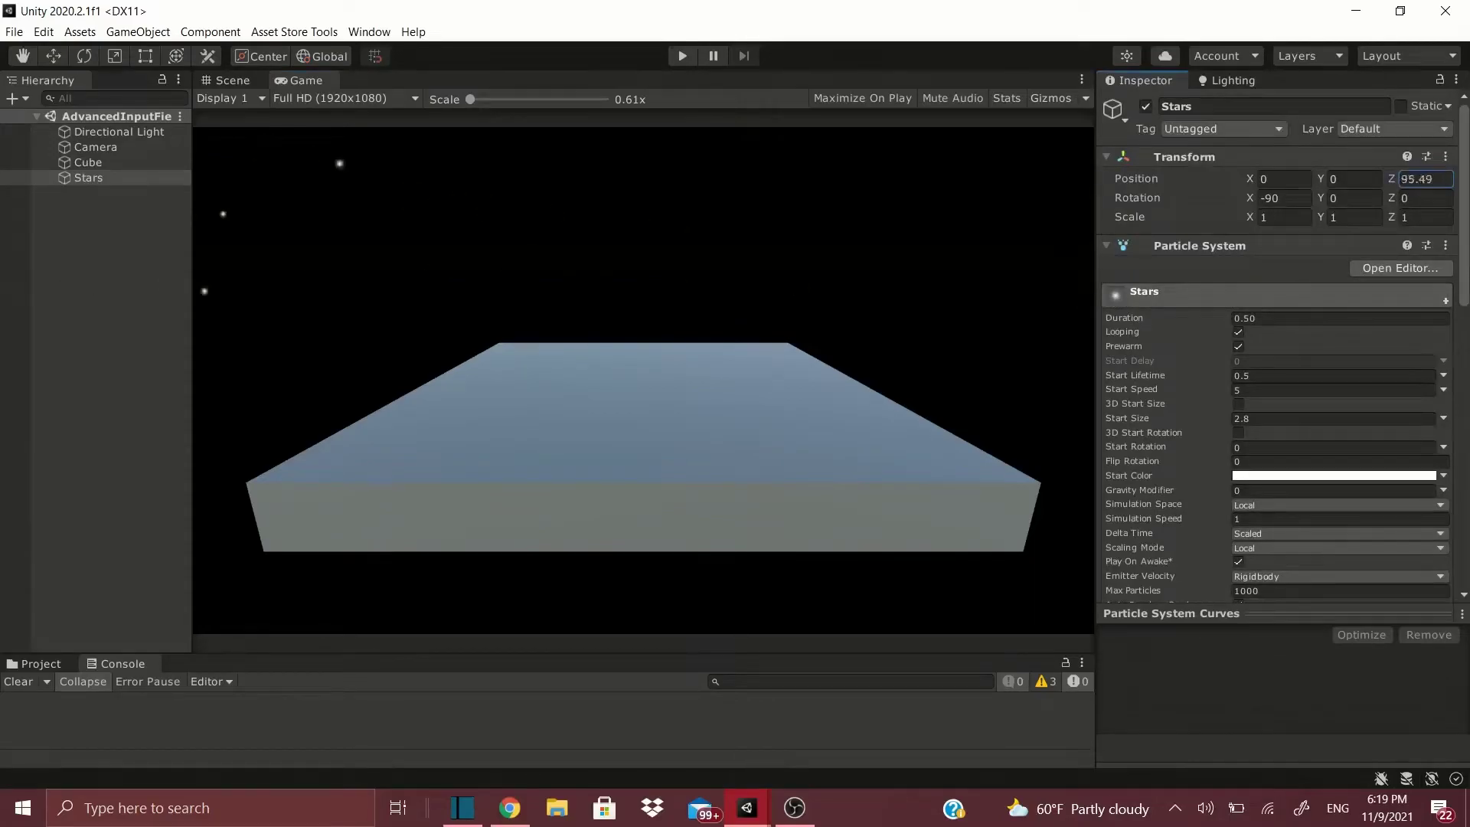
- Push the Stars Position Z back to about 286 and set Simulation Speed to 0.008
{"action": "left_click_drag", "start_coordinate": [1391, 179], "coordinate": [1093, 148]}
{"action": "scroll", "coordinate": [1297, 284], "scroll_direction": "down", "scroll_amount": 5}
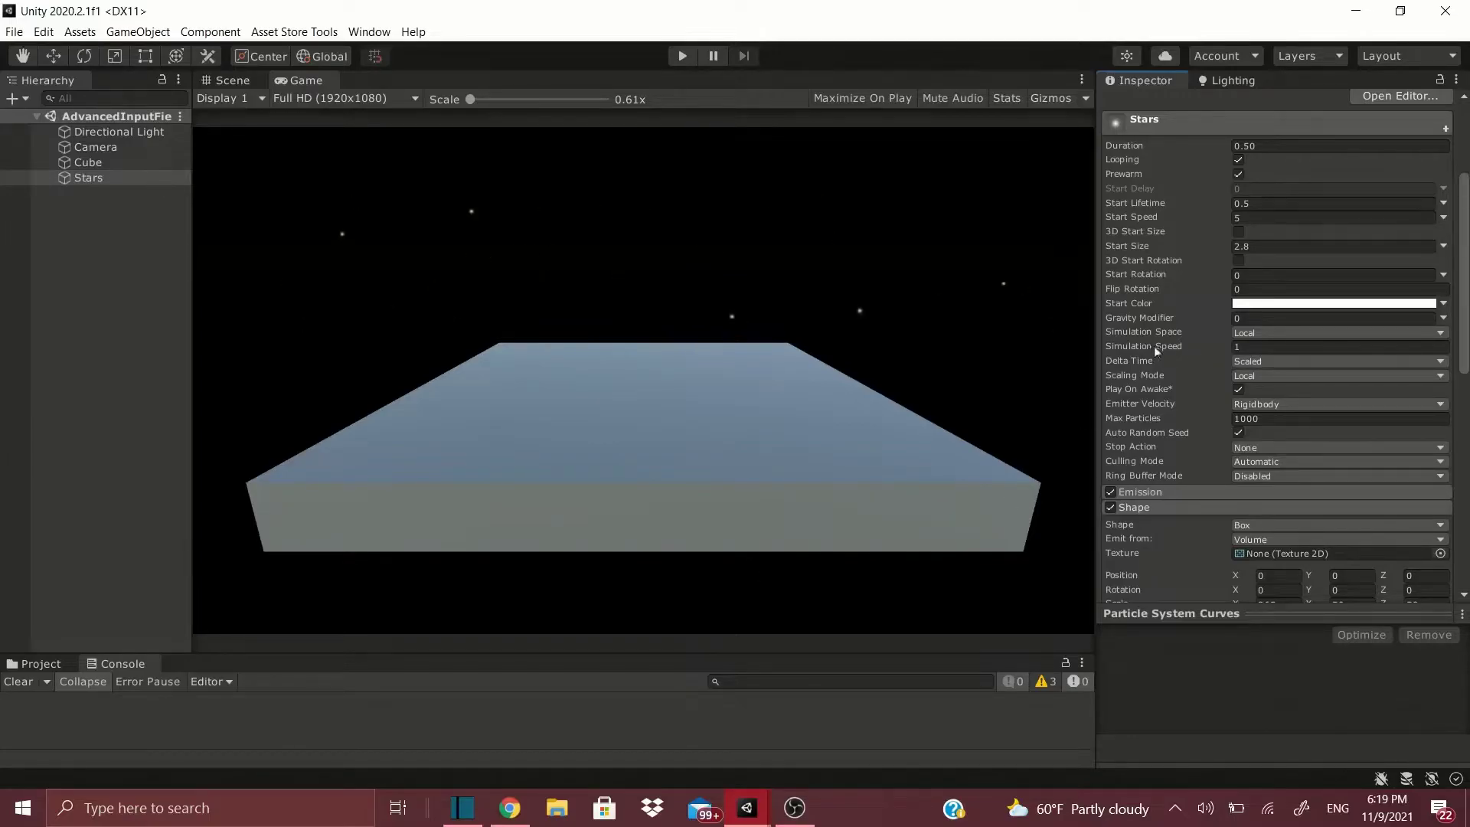
{"action": "left_click", "coordinate": [1225, 346]}
{"action": "type", "text": ".00"}
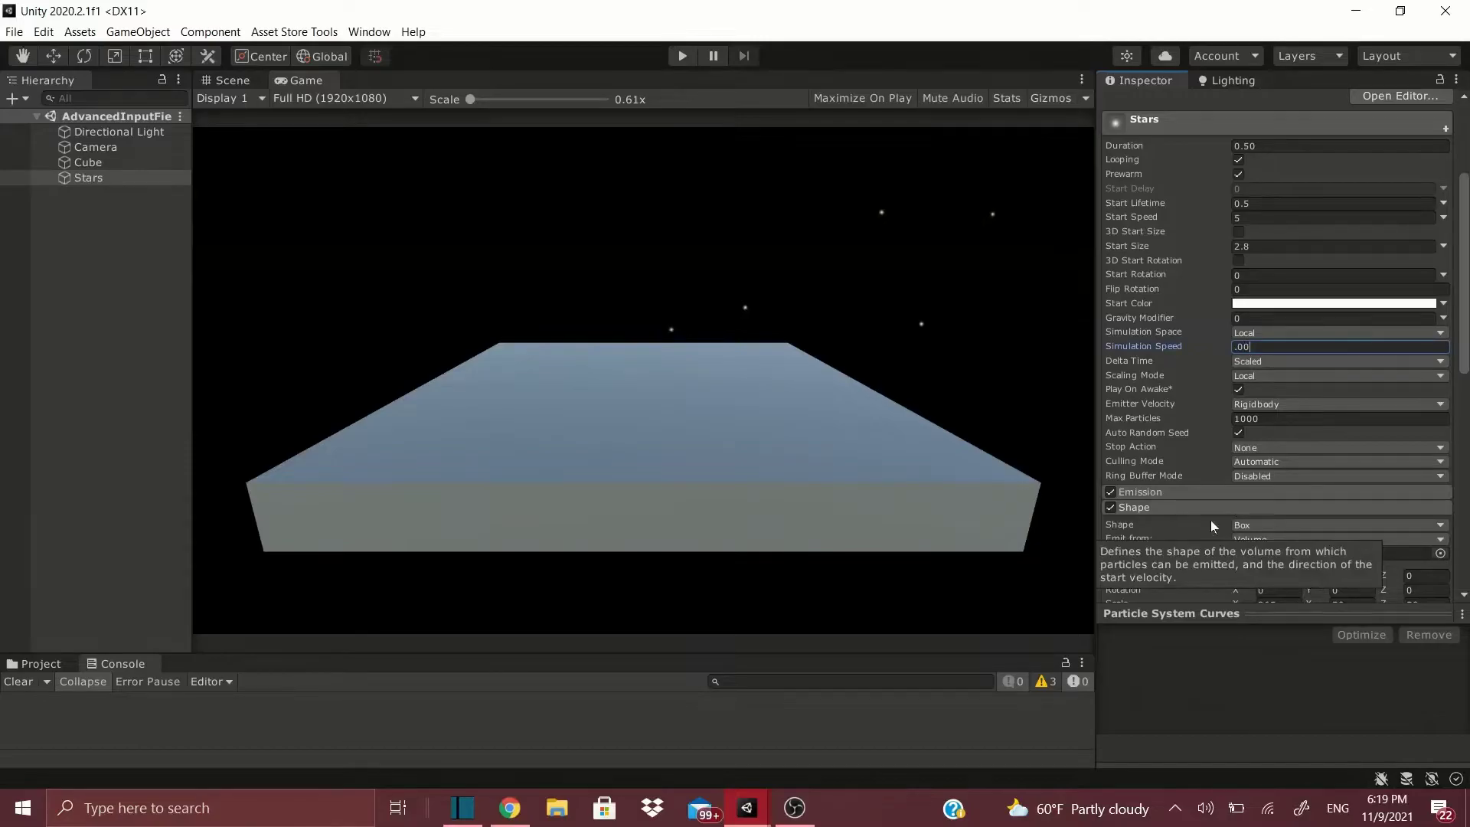
{"action": "type", "text": "08"}
{"action": "key", "text": "Return"}
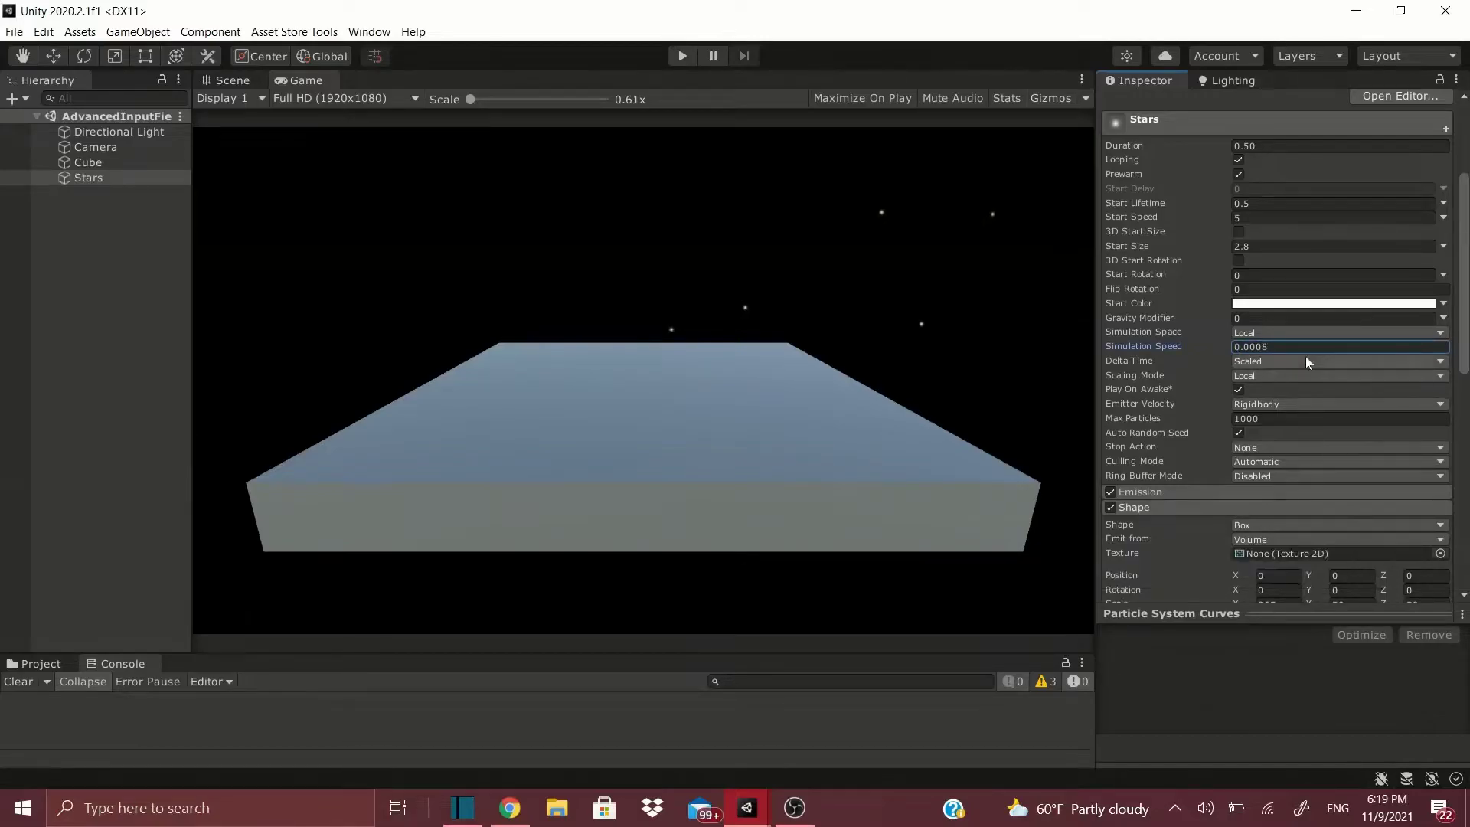
{"action": "left_click", "coordinate": [1268, 344]}
{"action": "left_click", "coordinate": [1267, 344]}
{"action": "key", "text": "BackSpace"}
- Expand the Emission module and set Rate over Time to 500
{"action": "mouse_move", "coordinate": [1225, 378]}
{"action": "left_click", "coordinate": [1182, 493]}
{"action": "scroll", "coordinate": [1306, 478], "scroll_direction": "down", "scroll_amount": 3}
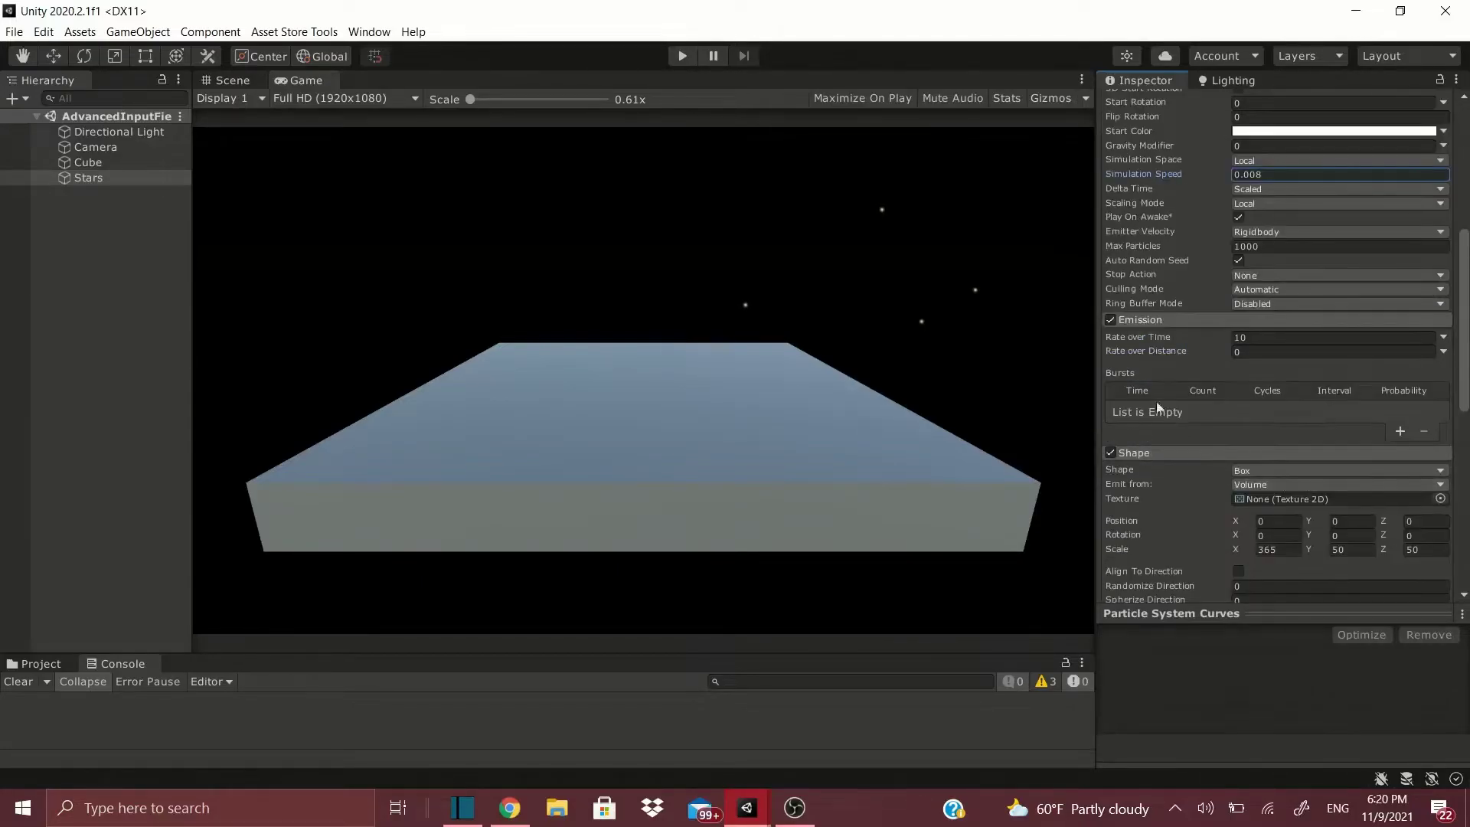
{"action": "left_click", "coordinate": [1248, 337]}
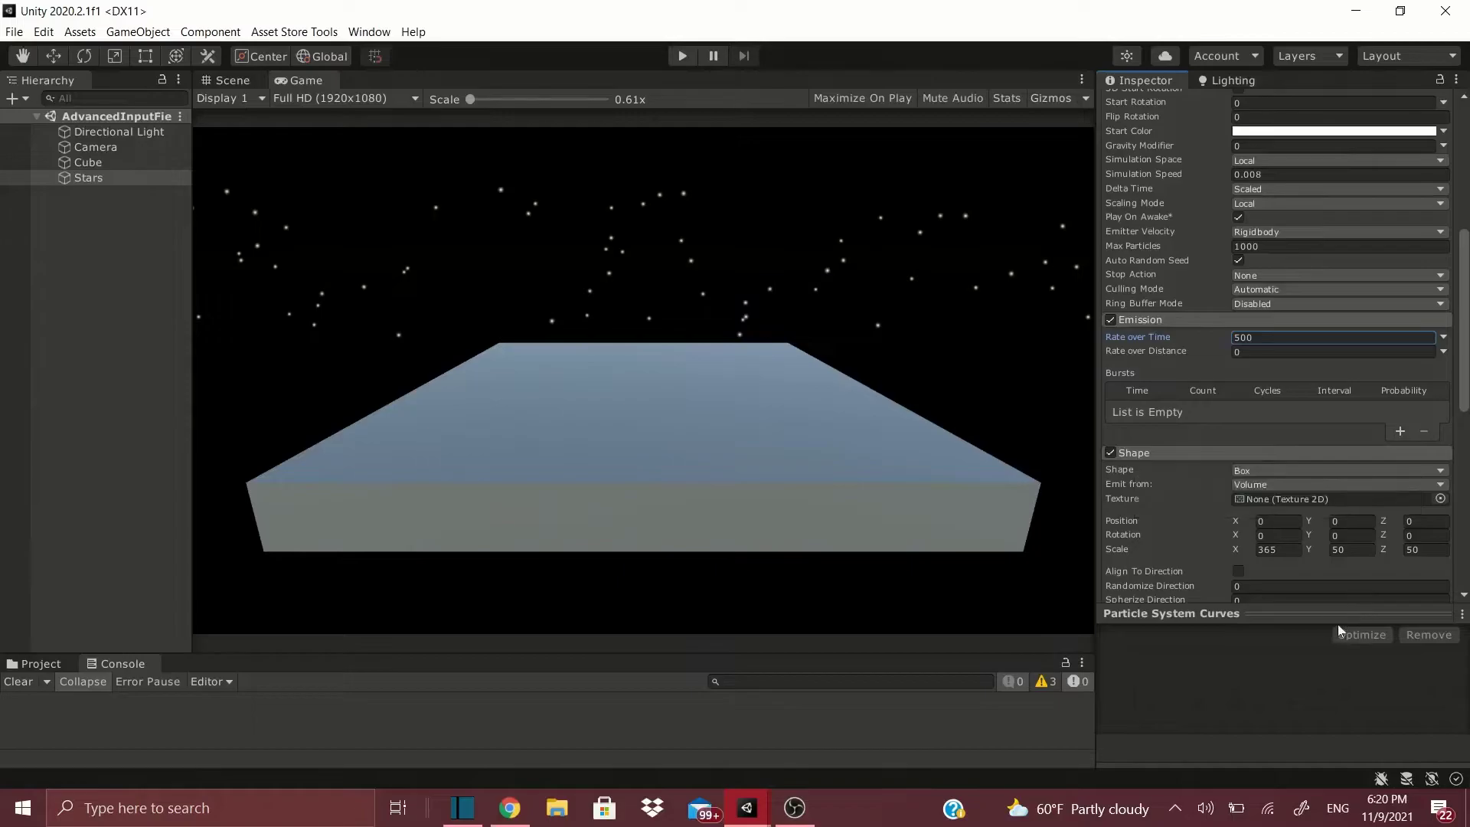
- Enable Size over Lifetime, shape a dipping-then-rising size curve, and optimize it
{"action": "scroll", "coordinate": [1171, 457], "scroll_direction": "down", "scroll_amount": 6}
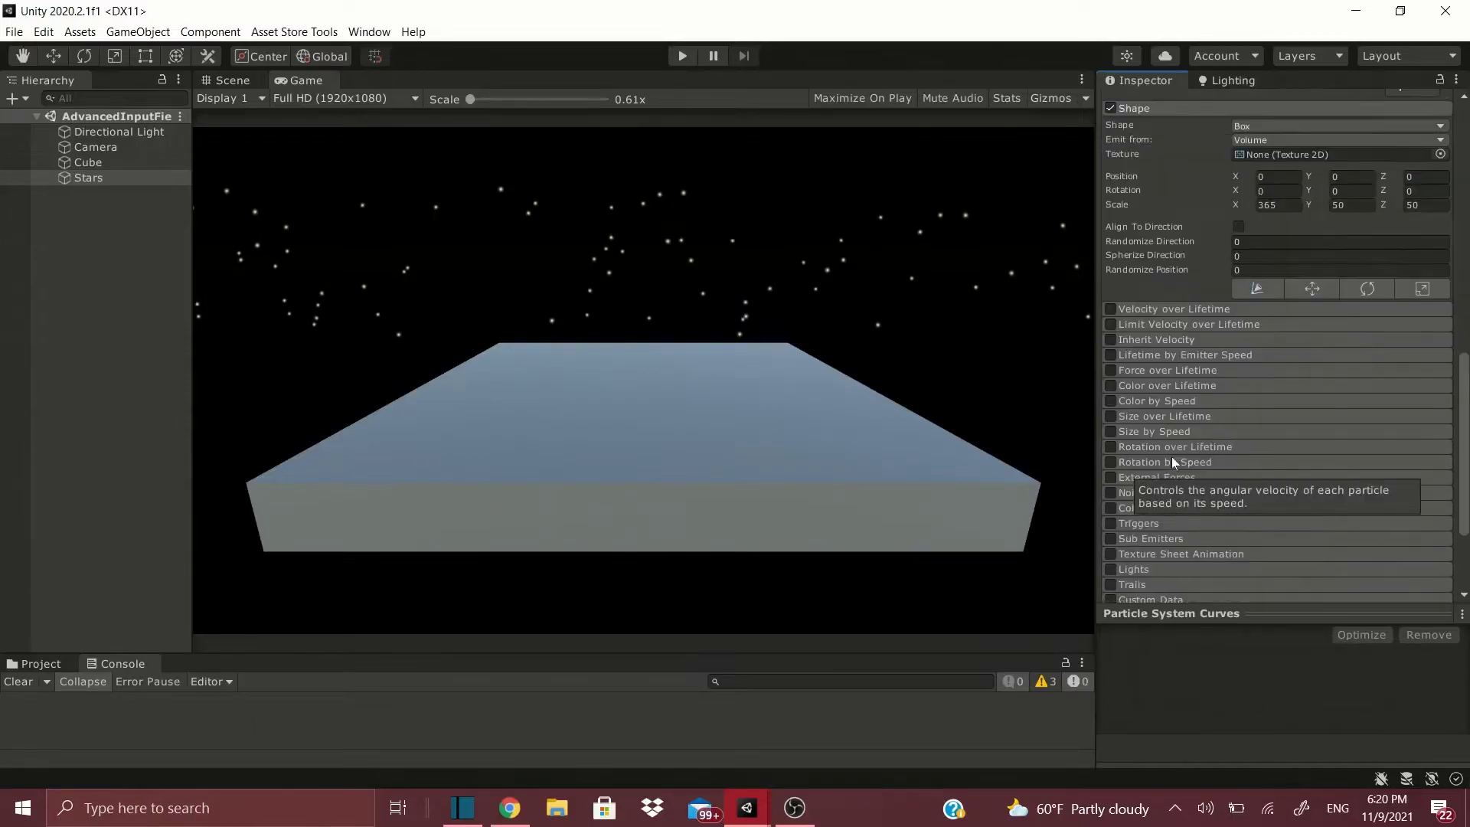
{"action": "left_click", "coordinate": [1130, 419]}
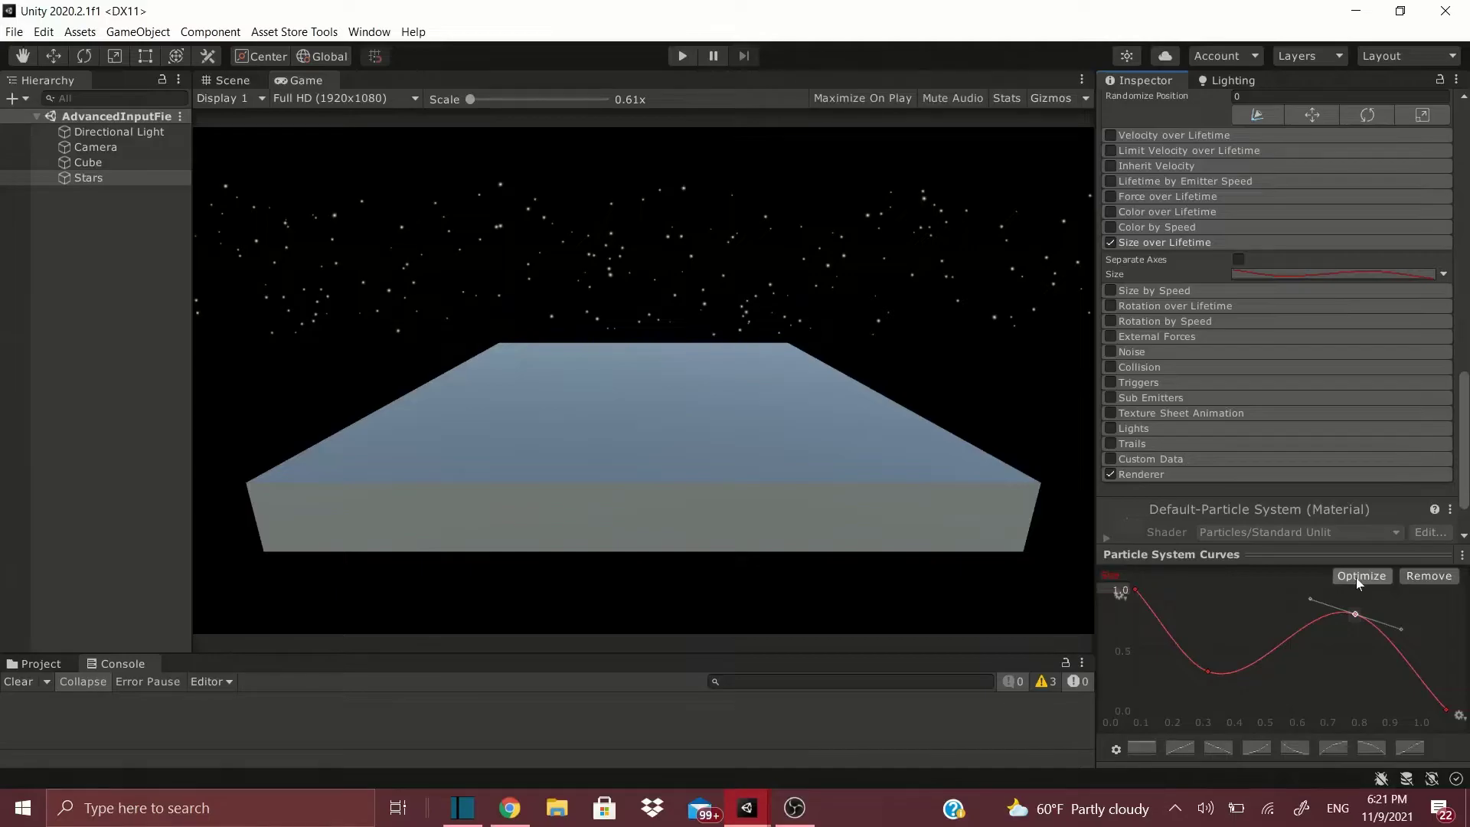
{"action": "left_click", "coordinate": [1357, 578]}
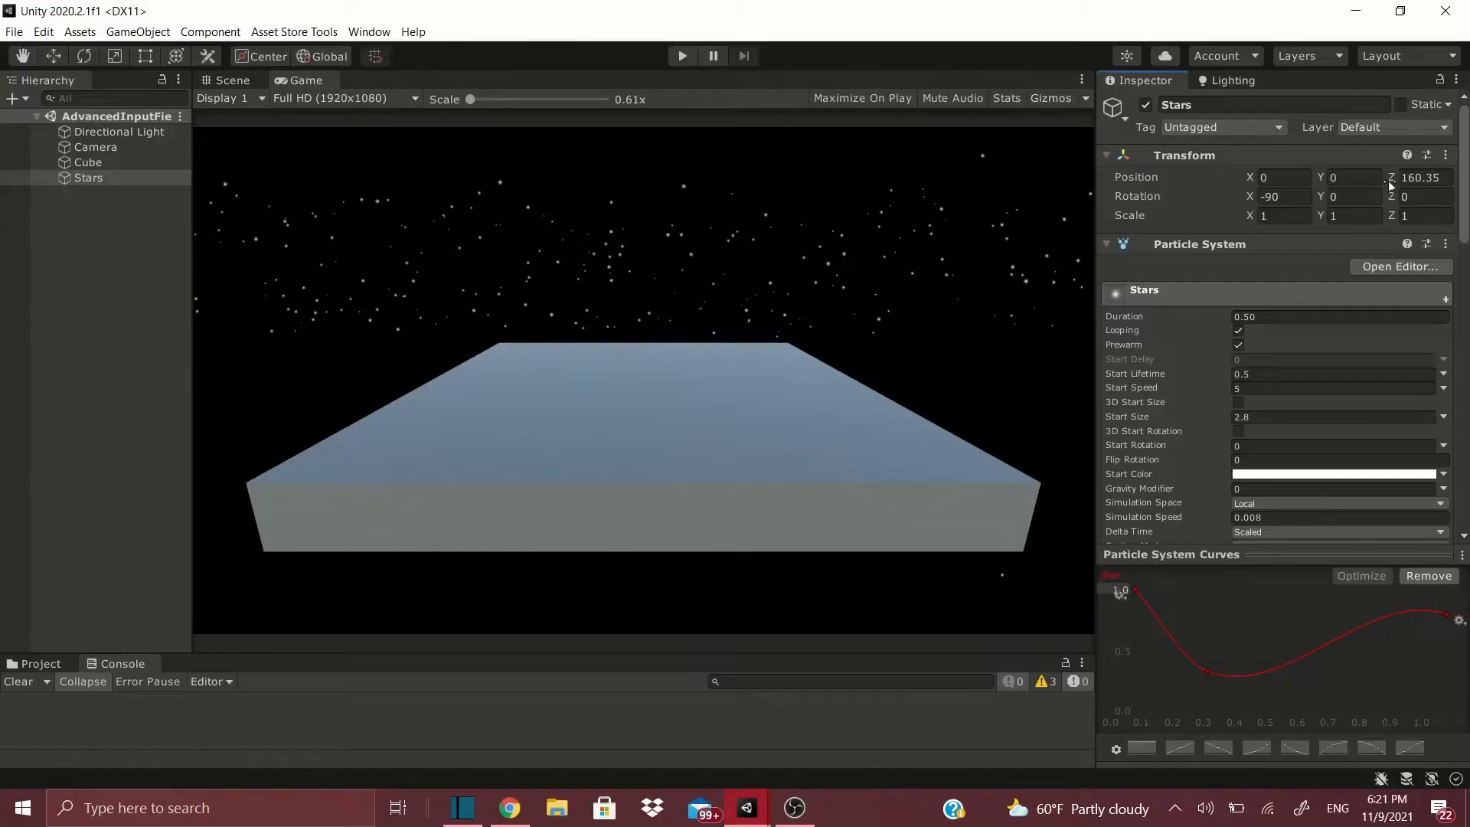
- Set the Shape module's Scale Z to 280
{"action": "scroll", "coordinate": [1307, 373], "scroll_direction": "down", "scroll_amount": 10}
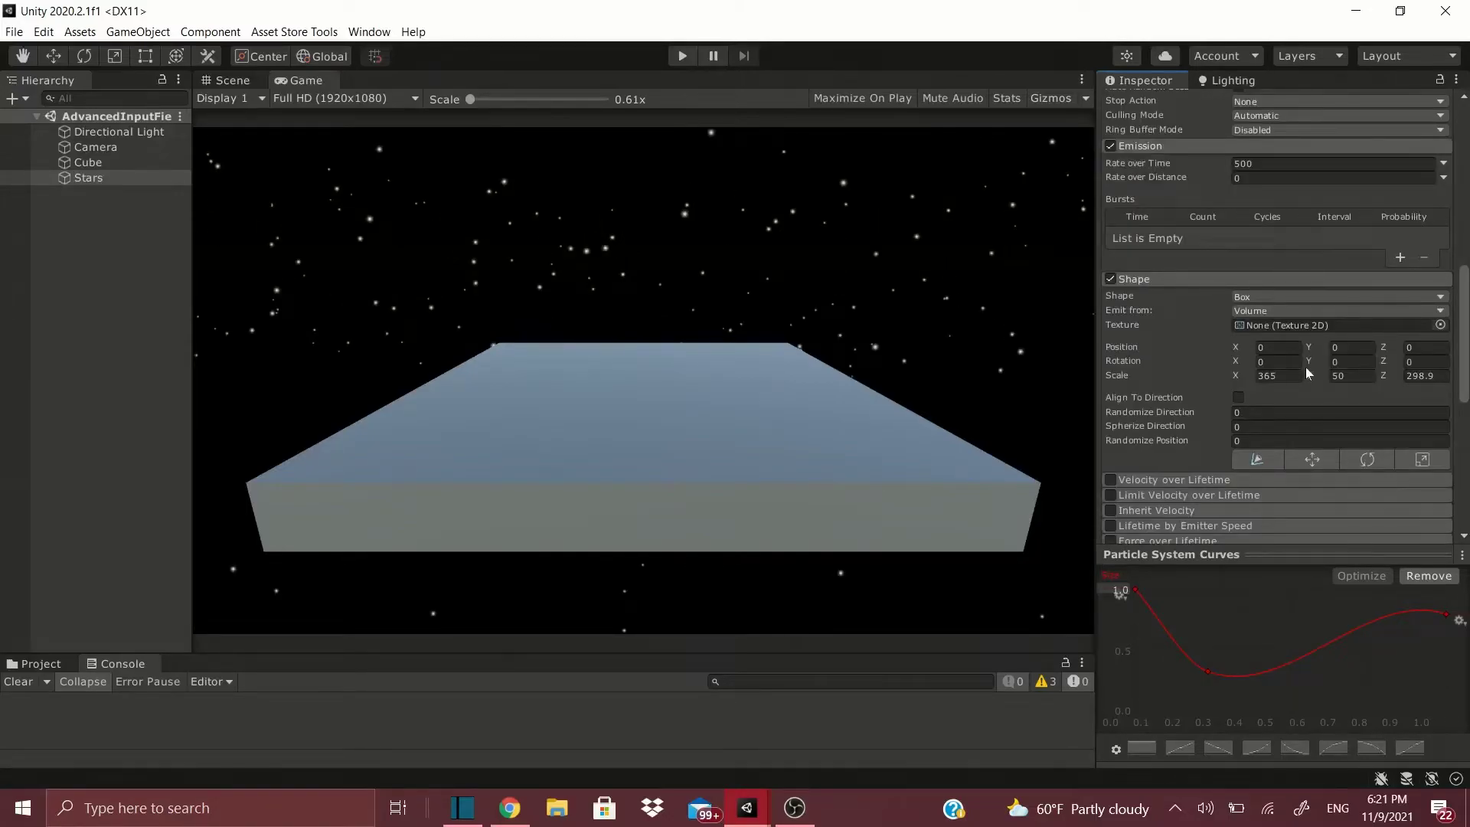
{"action": "left_click_drag", "start_coordinate": [1383, 375], "coordinate": [1425, 375]}
{"action": "left_click_drag", "start_coordinate": [891, 507], "coordinate": [343, 135]}
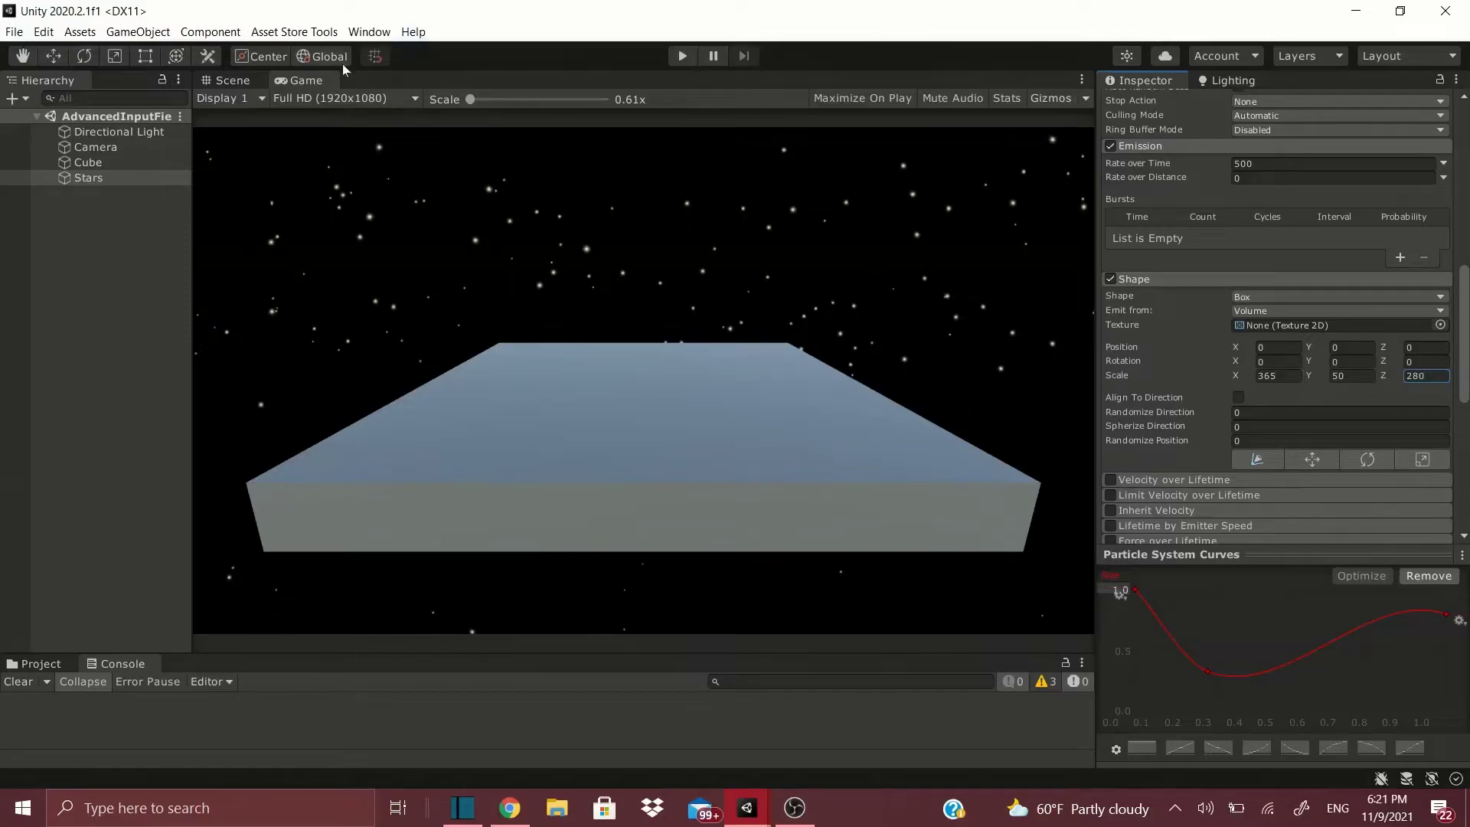
- Dock Game beside Scene, restart the particle effect, and re-dock the Game tab
{"action": "left_click_drag", "start_coordinate": [305, 80], "coordinate": [980, 246]}
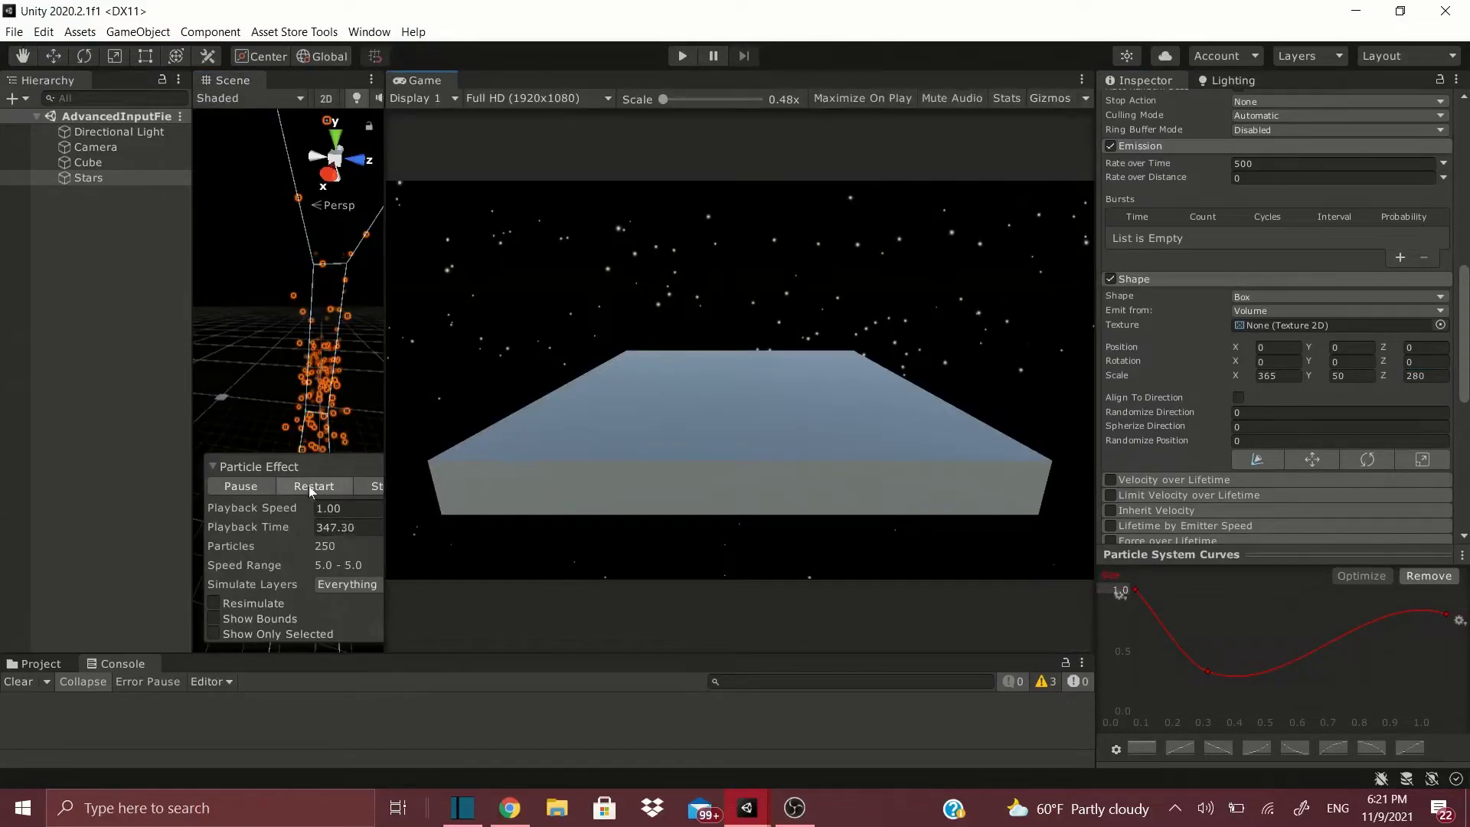
{"action": "left_click", "coordinate": [309, 486]}
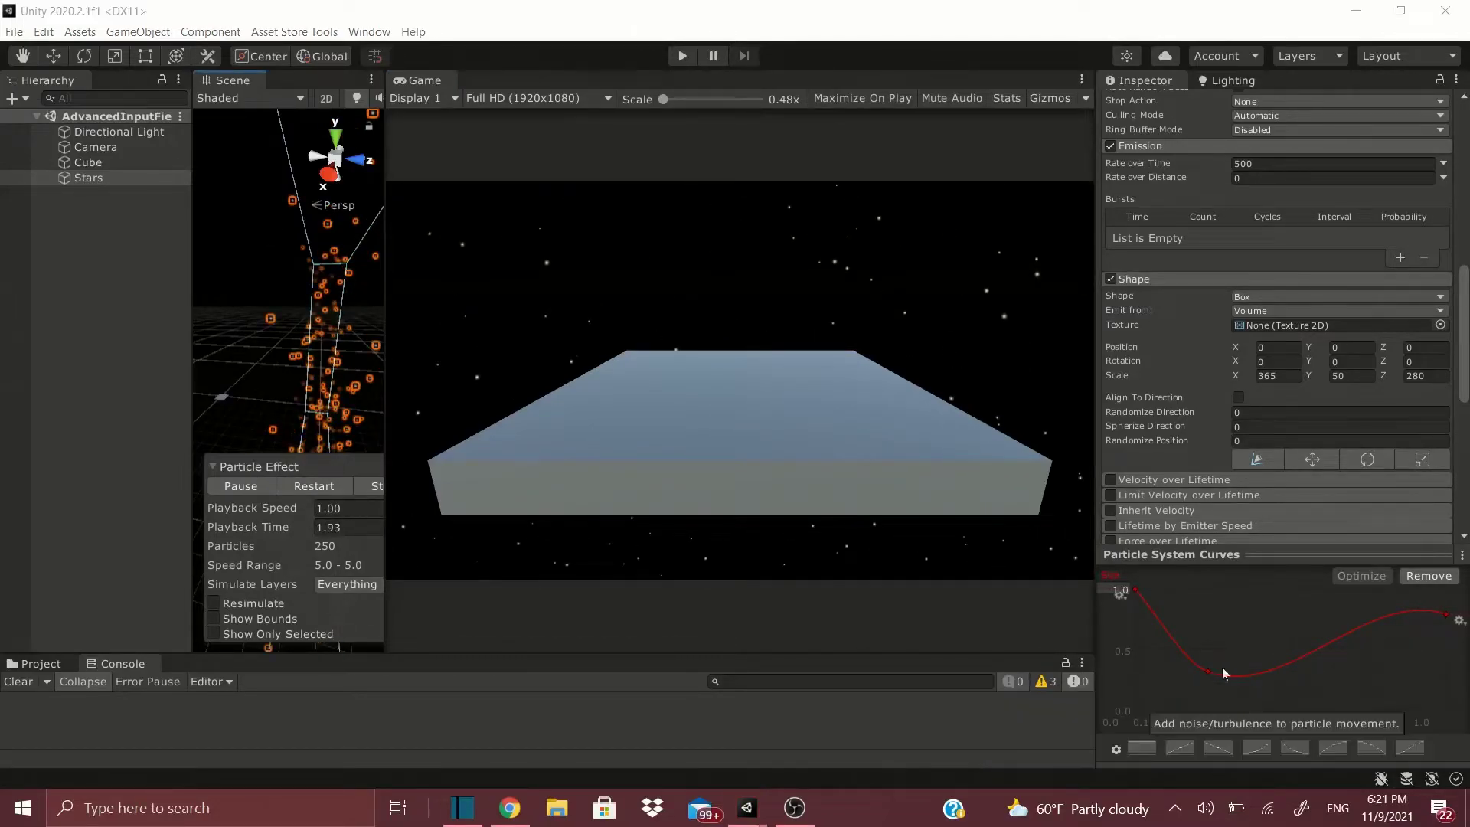
{"action": "scroll", "coordinate": [1302, 459], "scroll_direction": "down", "scroll_amount": 3}
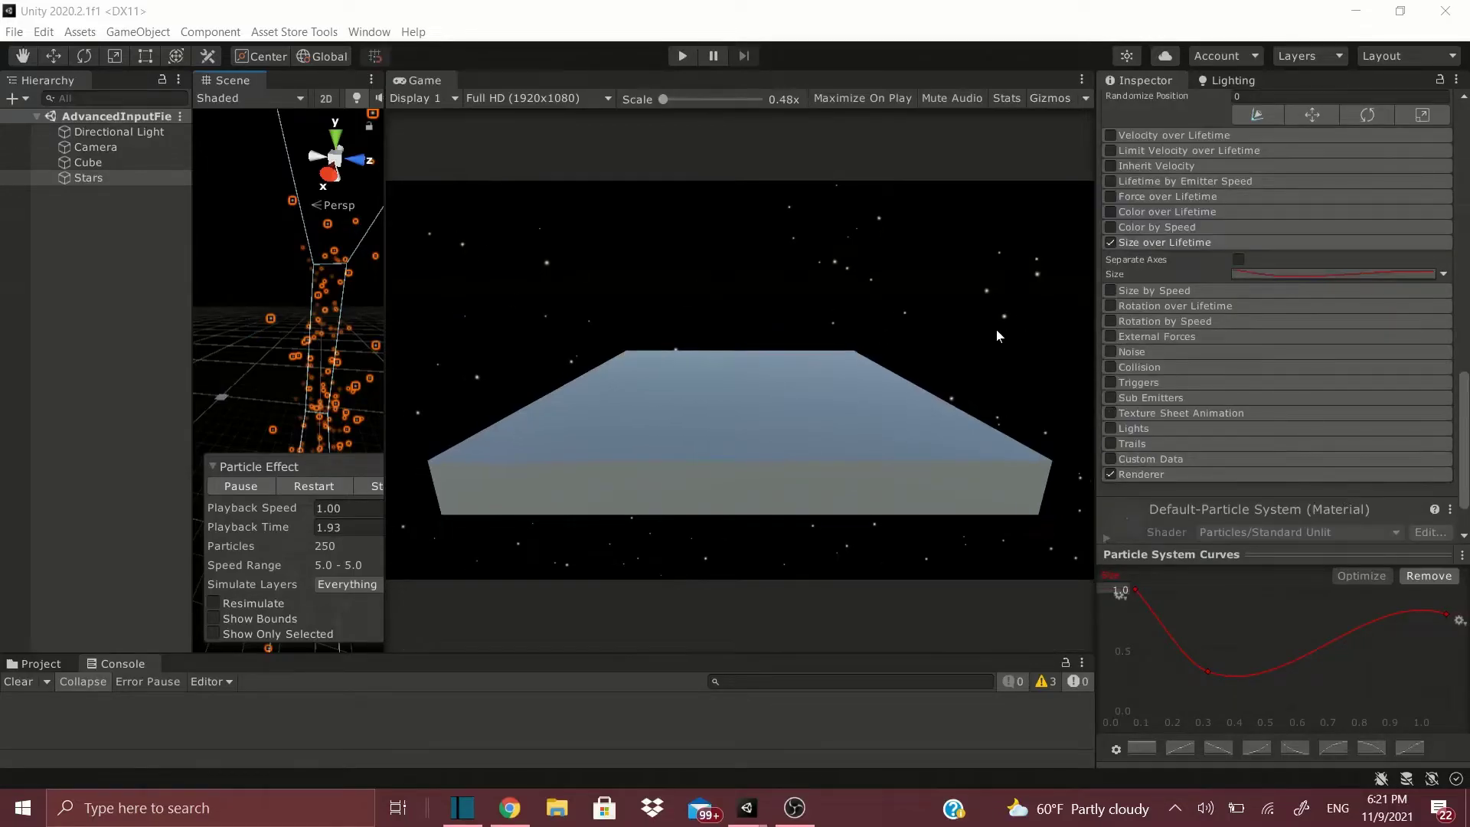
{"action": "left_click_drag", "start_coordinate": [425, 80], "coordinate": [327, 81]}
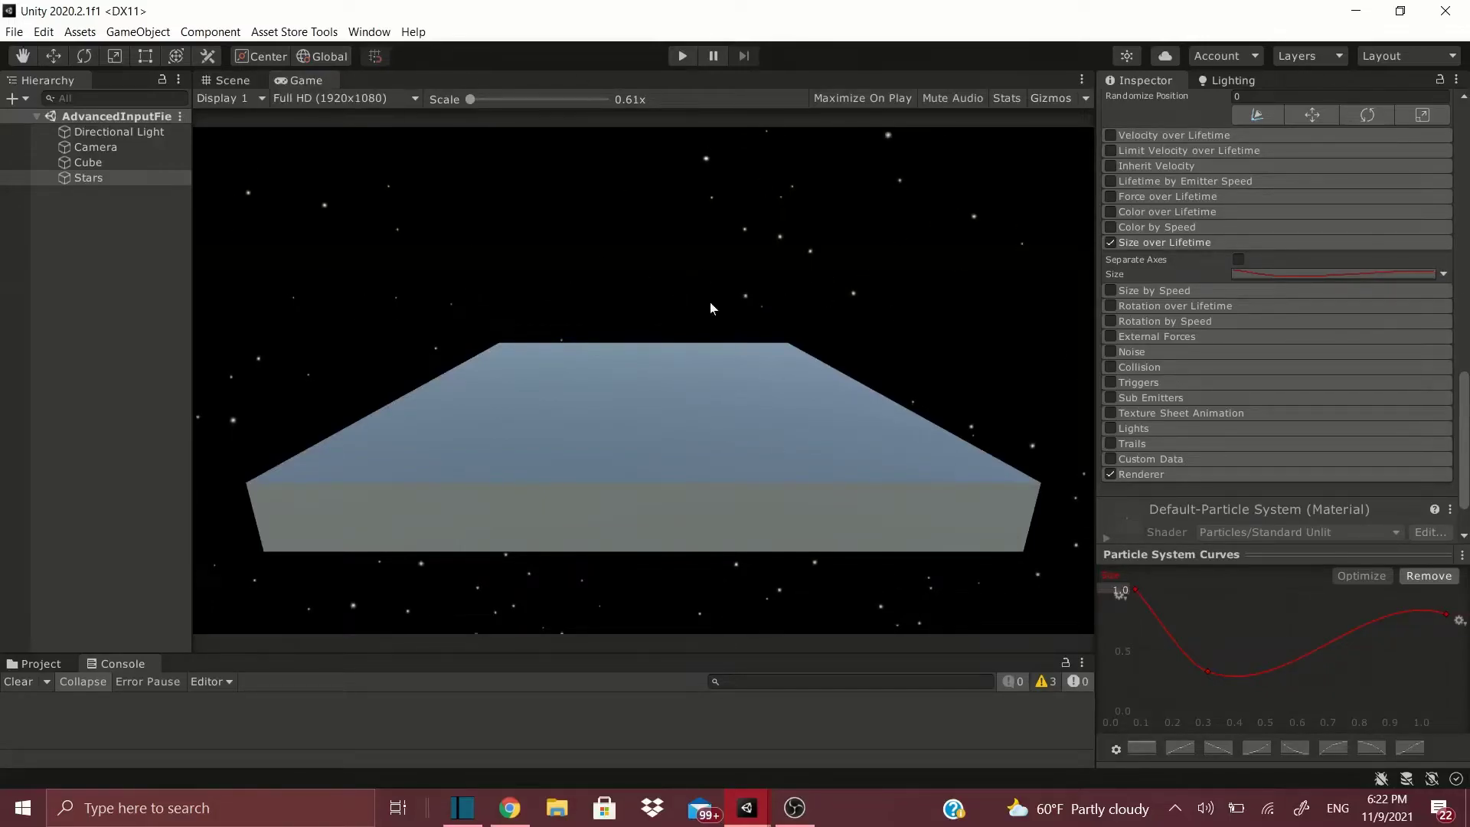
- Lower the Stars Simulation Speed to 0.0008
{"action": "scroll", "coordinate": [1385, 287], "scroll_direction": "up", "scroll_amount": 10}
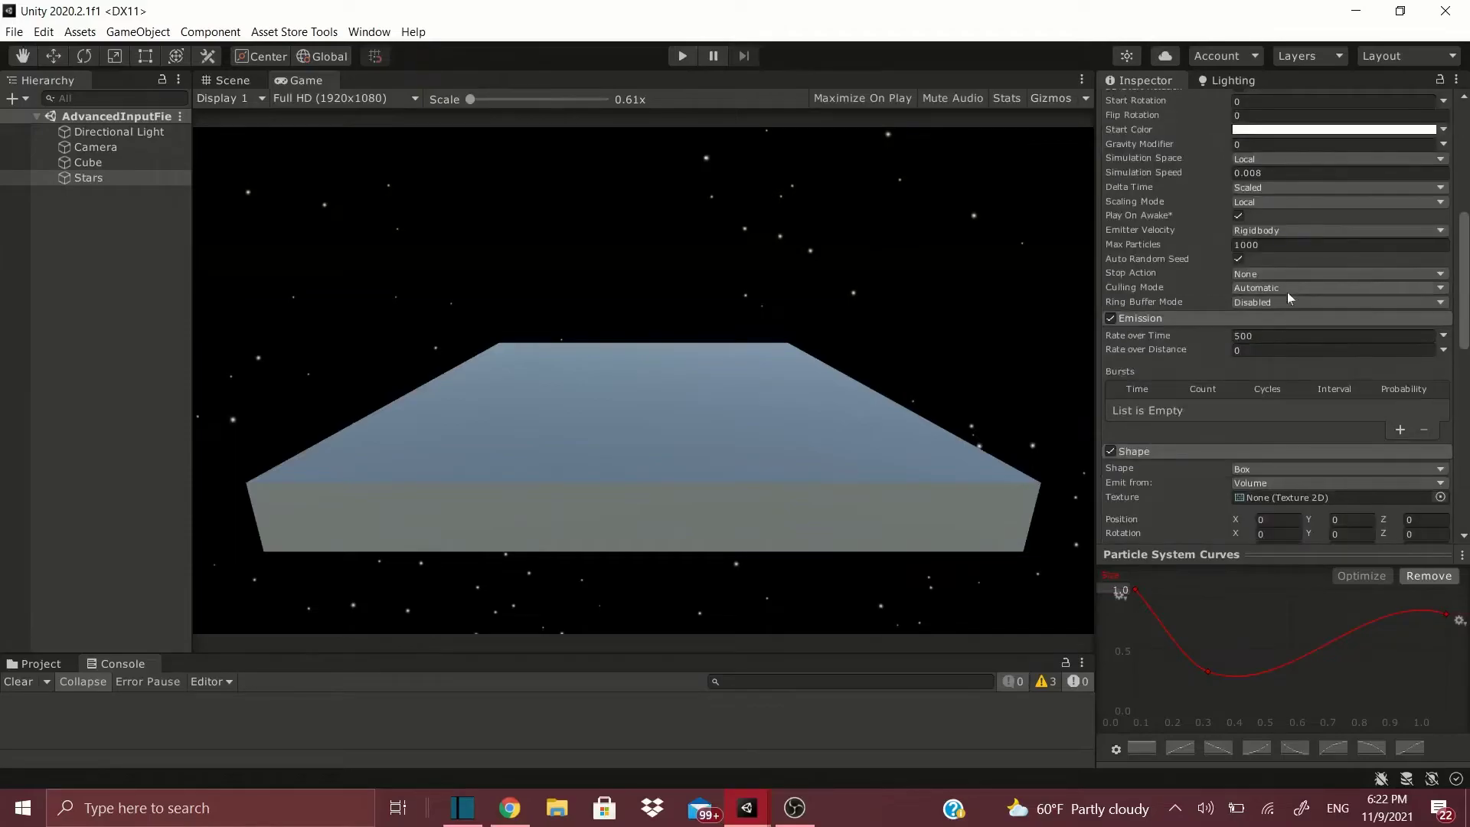
{"action": "left_click", "coordinate": [1275, 174]}
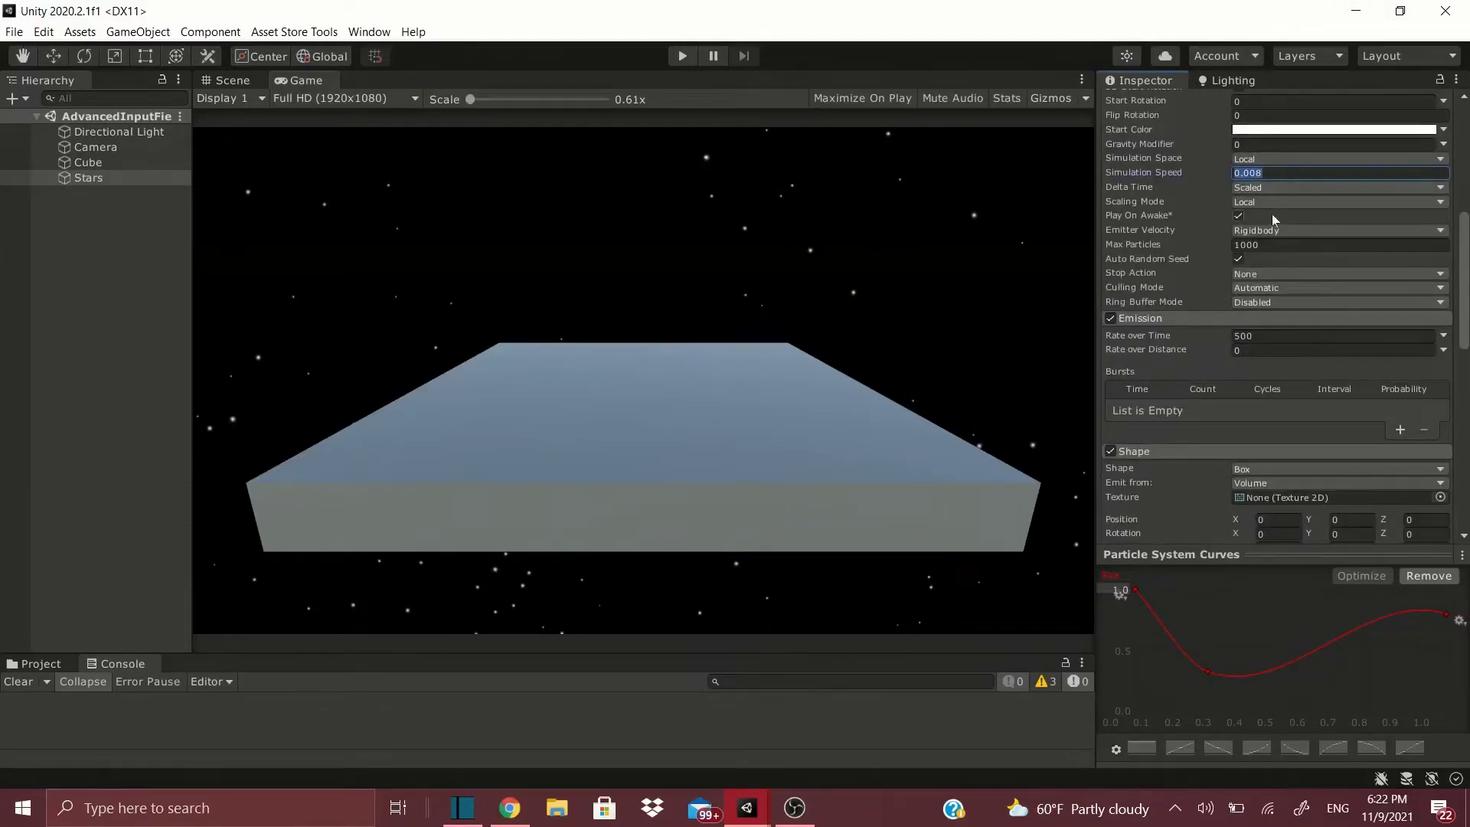
{"action": "key", "text": "End"}
{"action": "type", "text": "0"}
{"action": "key", "text": "Return"}
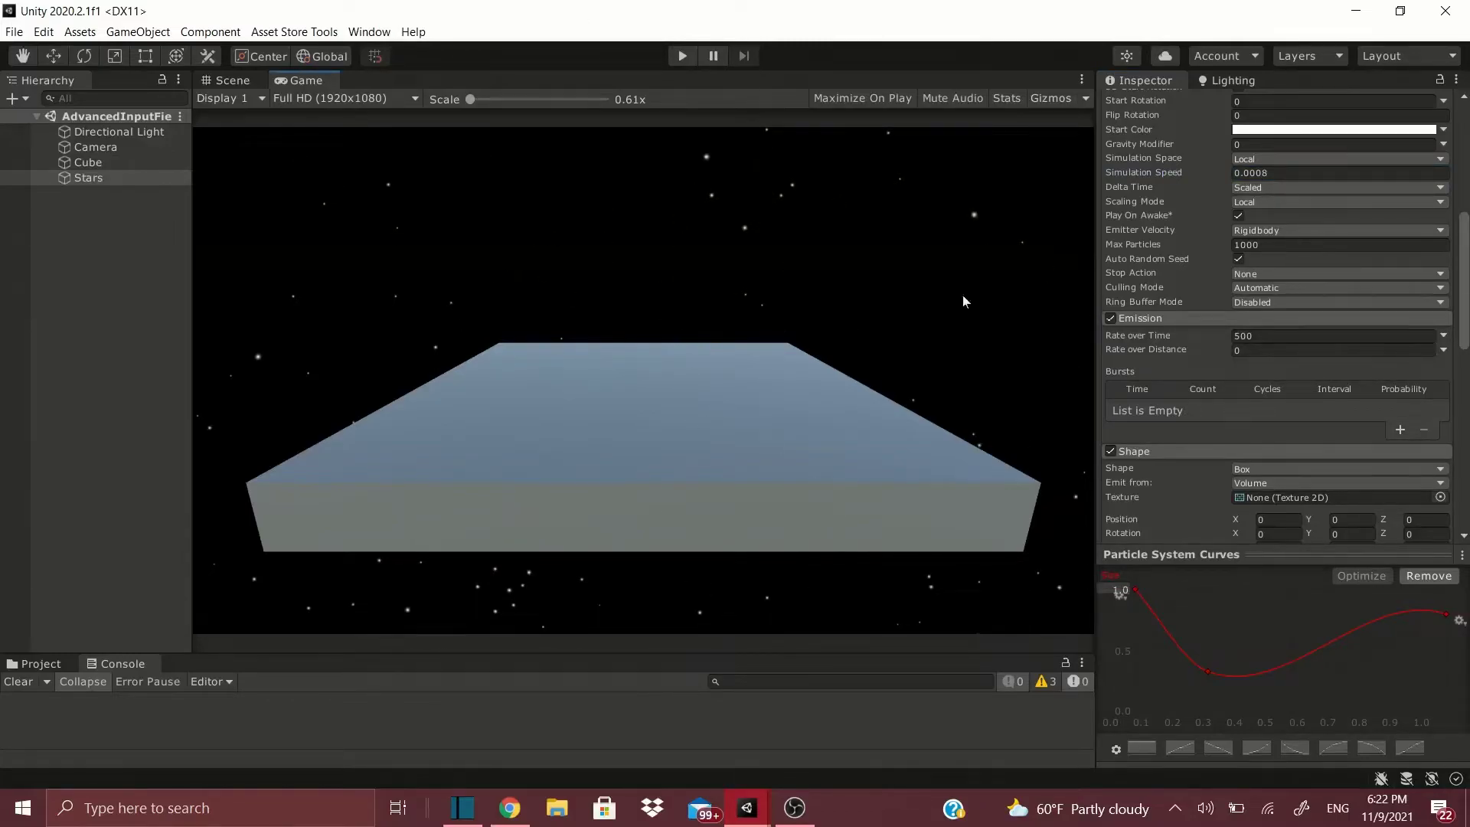
- Set the Stars Start Speed to 0
{"action": "scroll", "coordinate": [1319, 230], "scroll_direction": "up", "scroll_amount": 5}
{"action": "double_click", "coordinate": [1252, 345]}
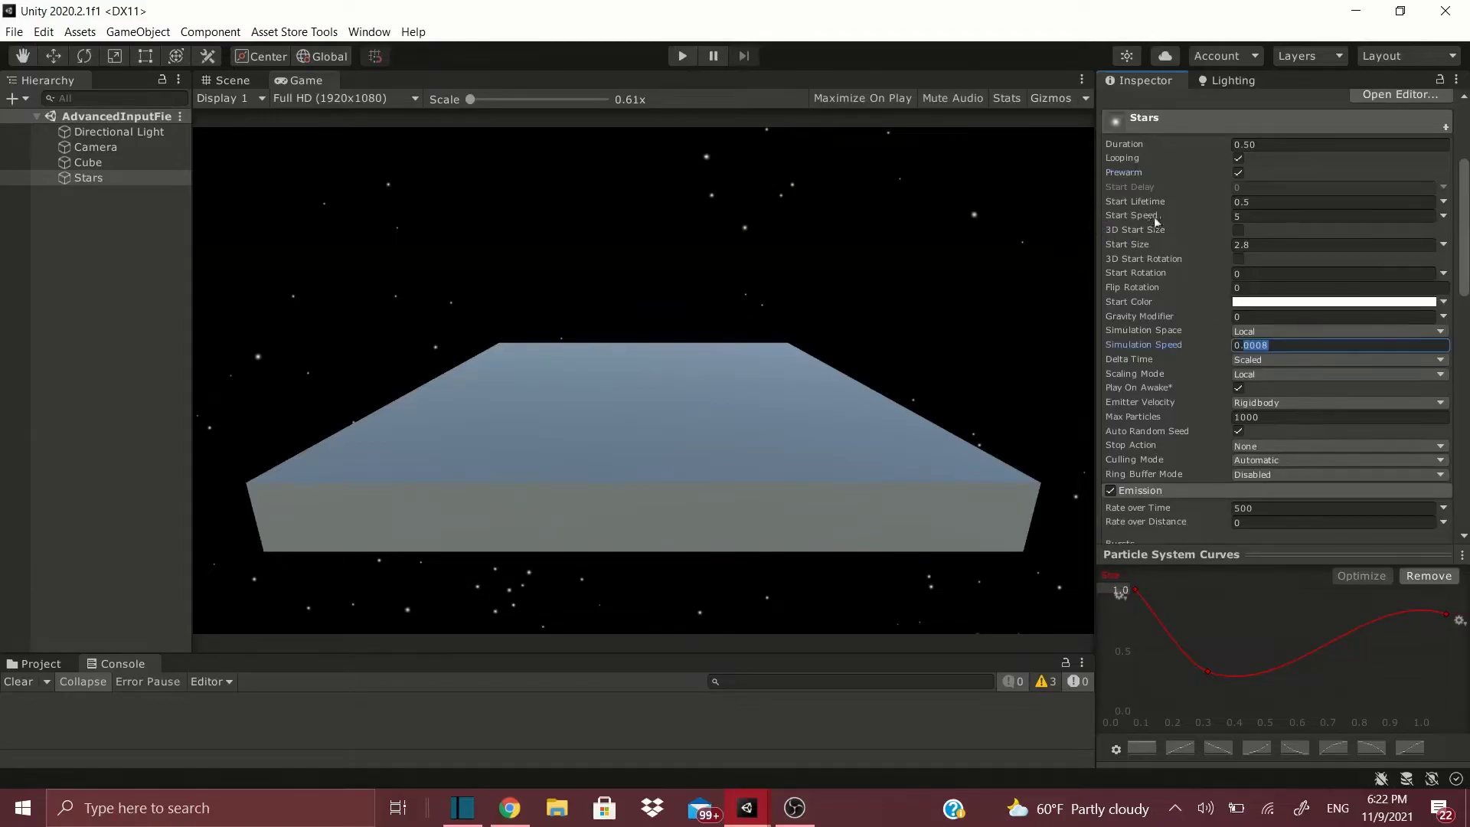
{"action": "left_click_drag", "start_coordinate": [1148, 215], "coordinate": [992, 274]}
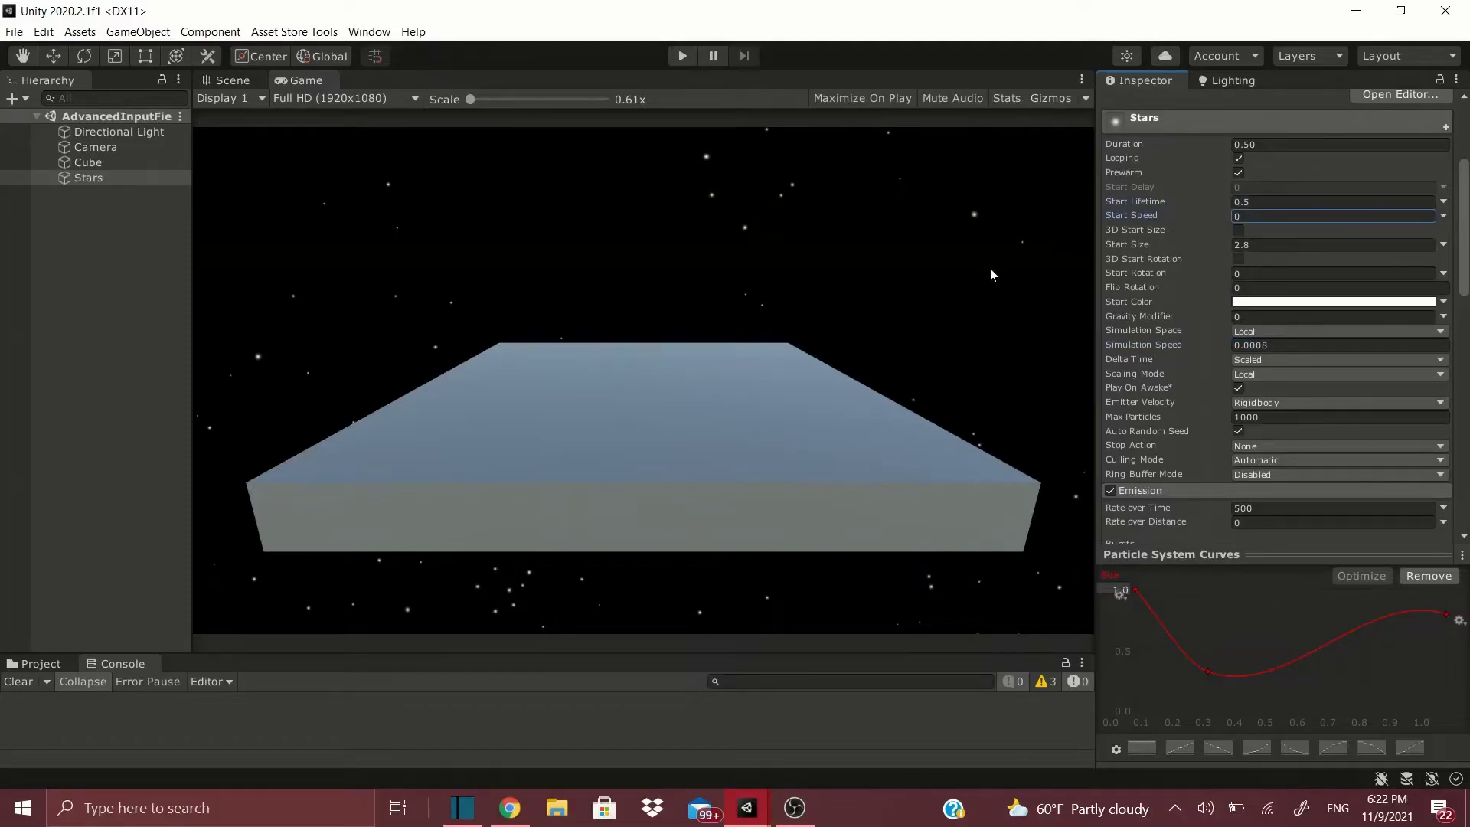
{"action": "scroll", "coordinate": [1148, 322], "scroll_direction": "down", "scroll_amount": 3}
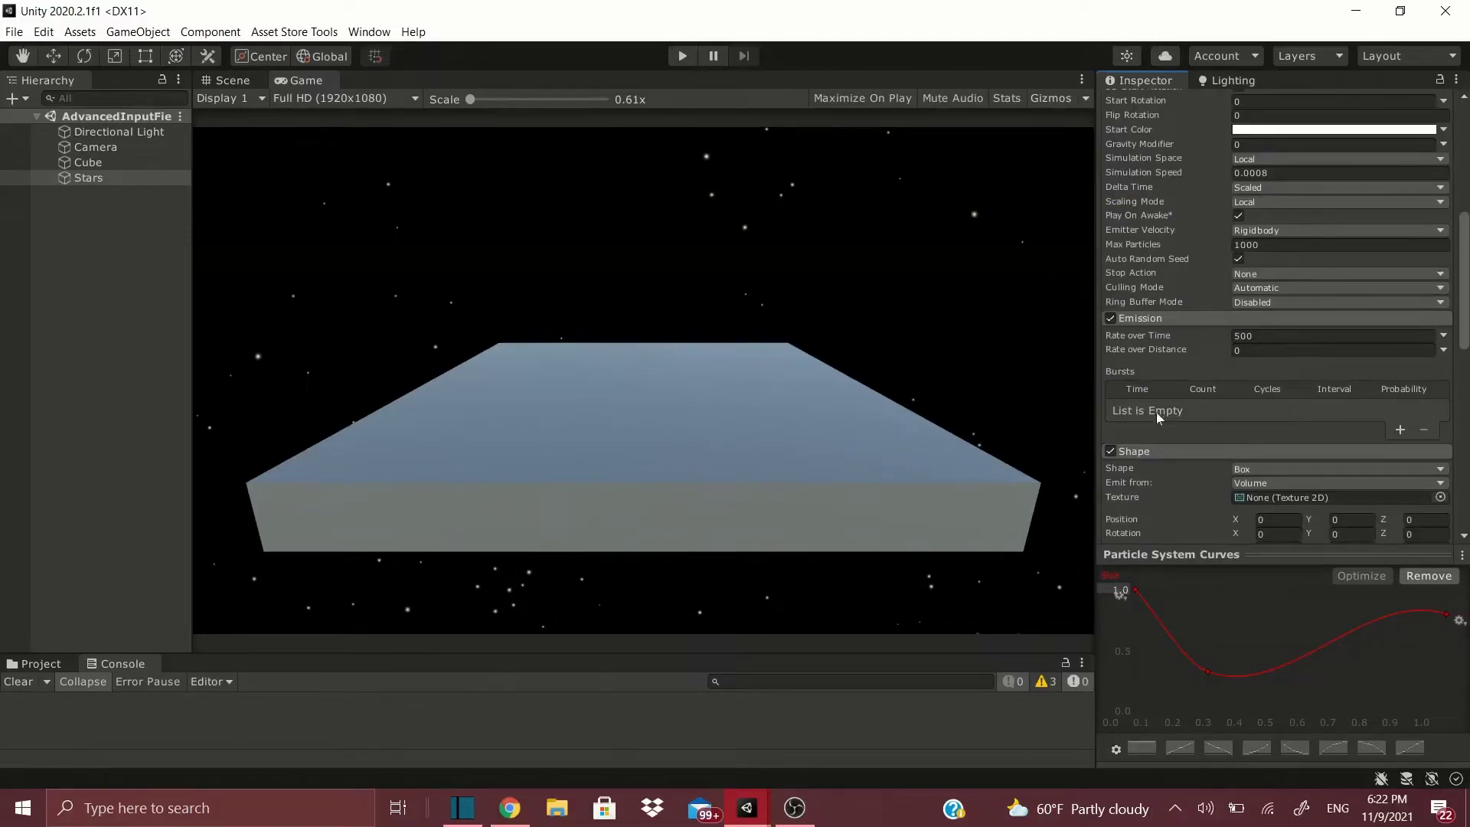
{"action": "scroll", "coordinate": [1204, 391], "scroll_direction": "down", "scroll_amount": 3}
{"action": "scroll", "coordinate": [1152, 388], "scroll_direction": "up", "scroll_amount": 7}
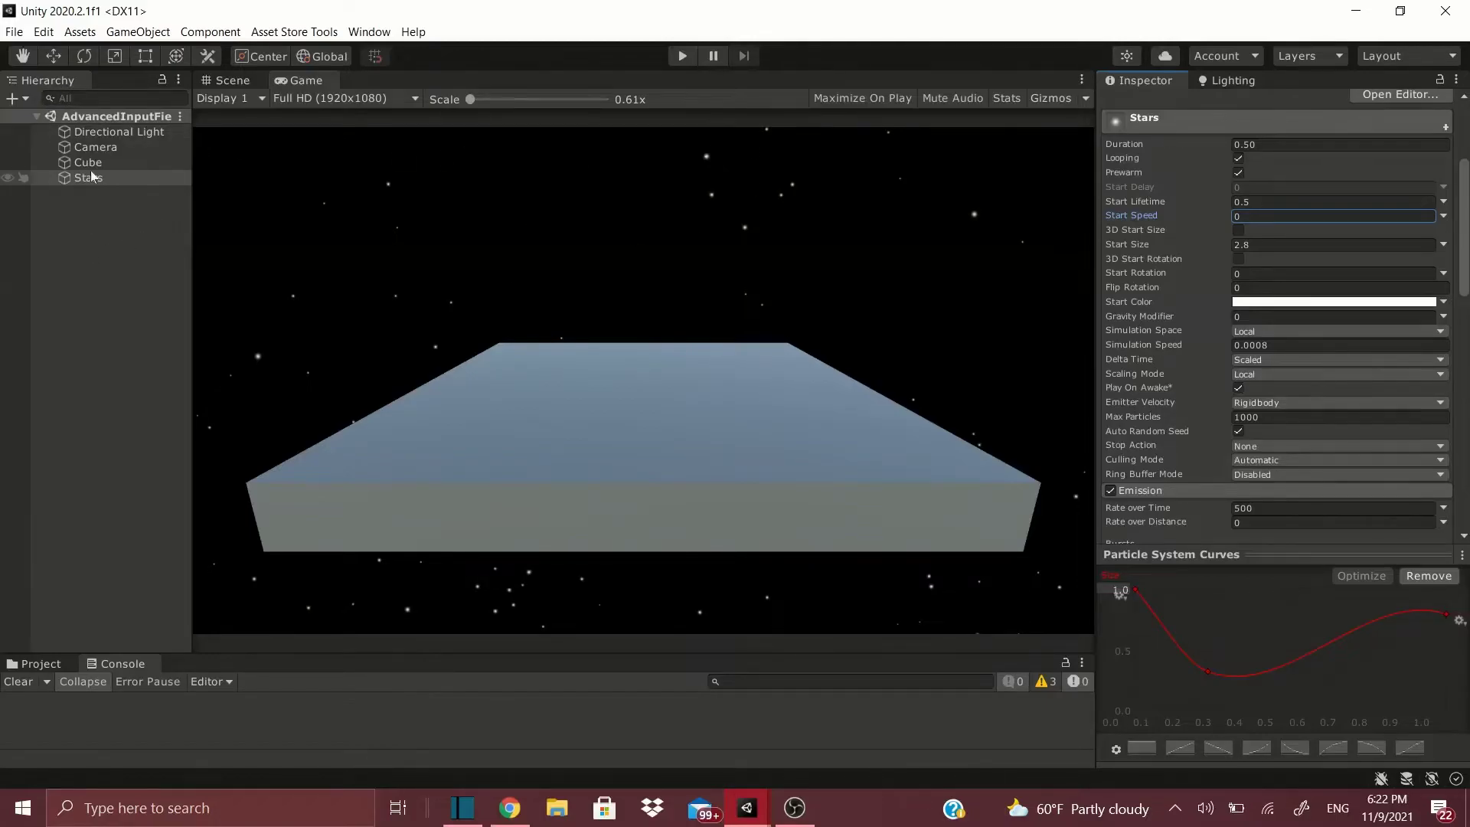
- Add a Sphere from the Hierarchy's 3D Object menu
{"action": "left_click", "coordinate": [116, 278]}
{"action": "right_click", "coordinate": [117, 277]}
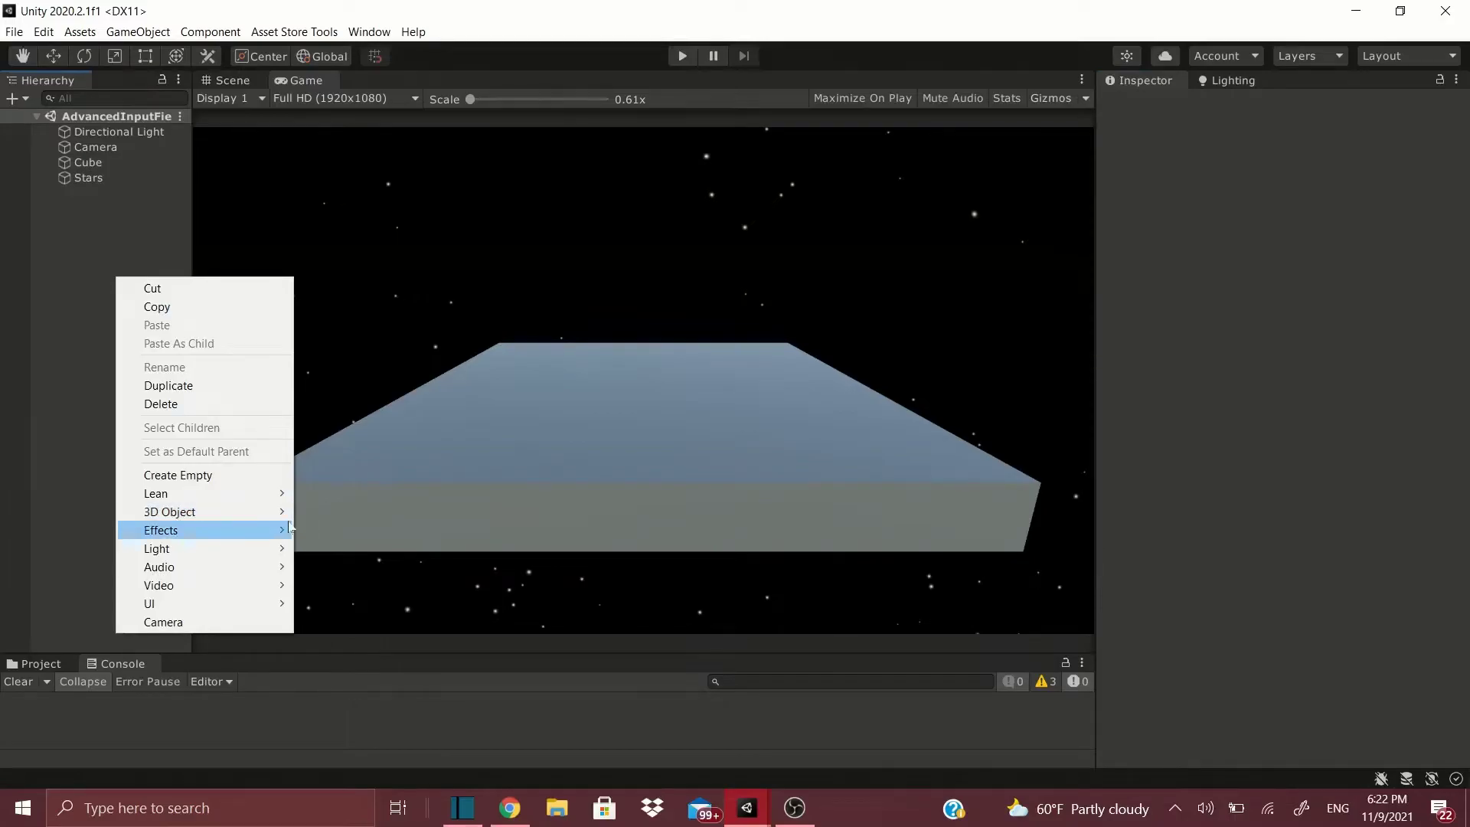
{"action": "mouse_move", "coordinate": [191, 511]}
{"action": "left_click", "coordinate": [323, 530]}
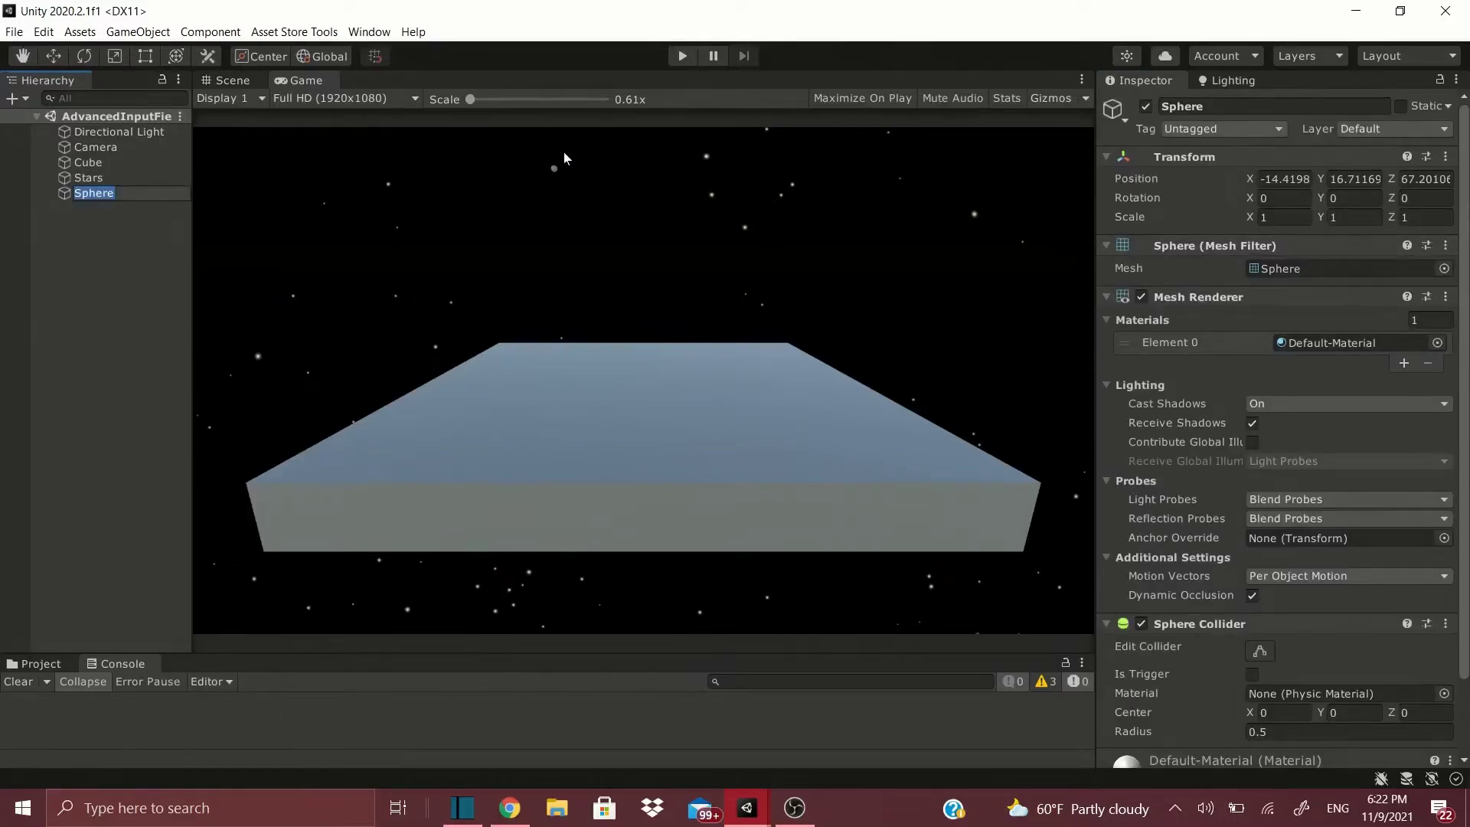
- Place the sphere at 0, 0, 58.66 and scale it to 10
{"action": "left_click", "coordinate": [1273, 180]}
{"action": "type", "text": "0"}
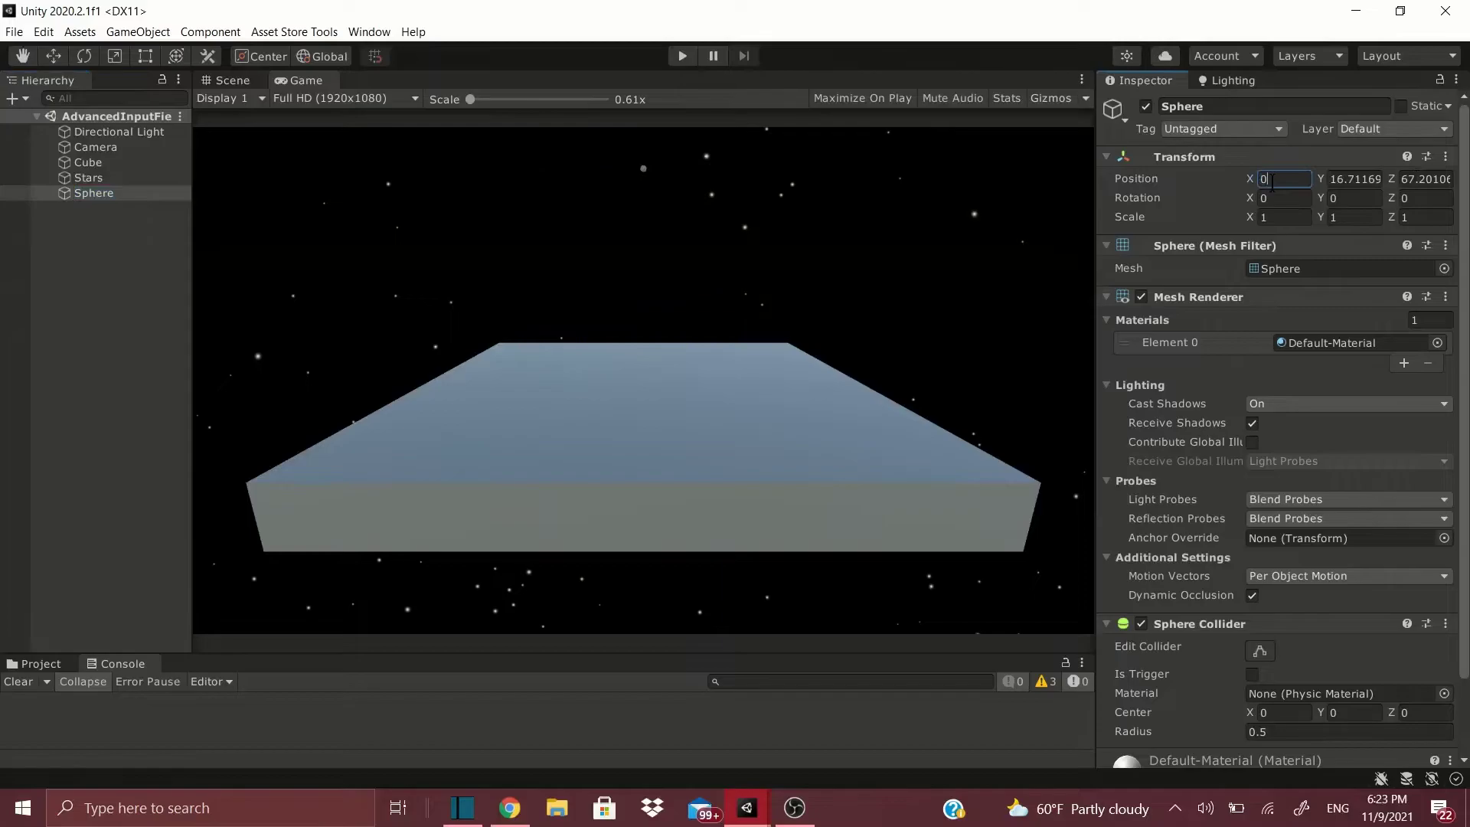
{"action": "key", "text": "Tab"}
{"action": "type", "text": "0"}
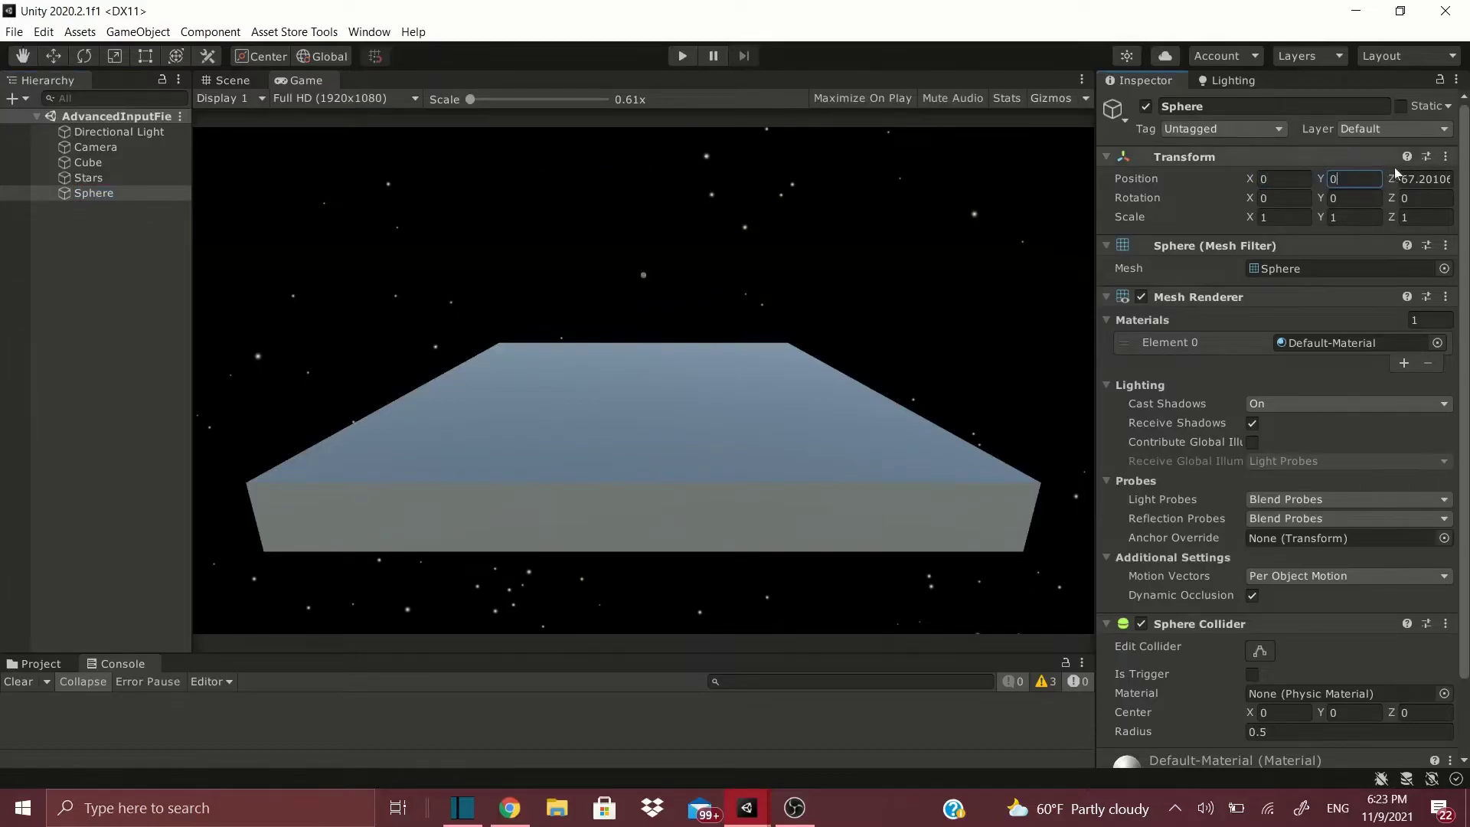
{"action": "key", "text": "Tab"}
{"action": "type", "text": "58.66"}
{"action": "left_click", "coordinate": [1289, 219]}
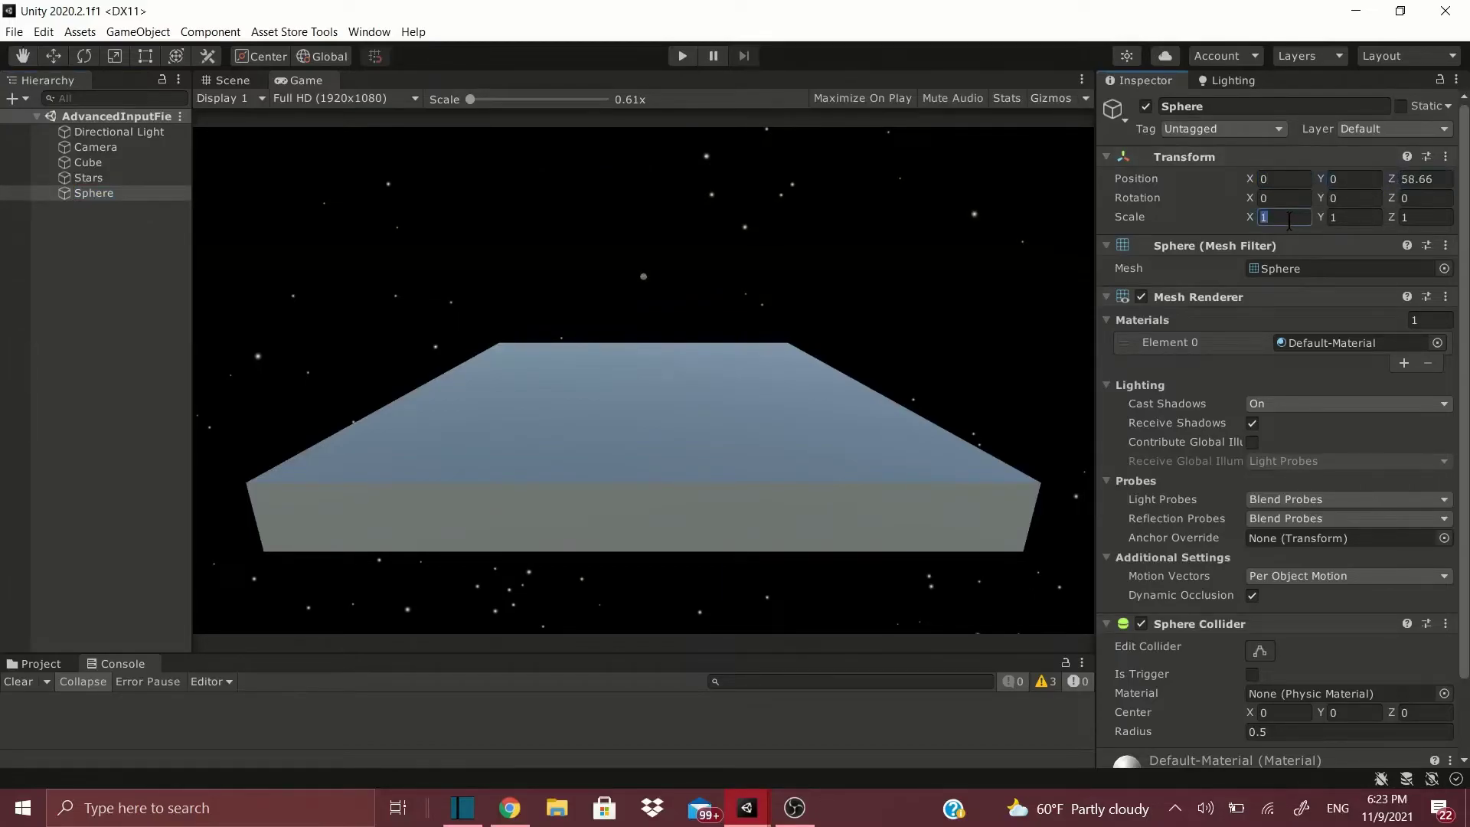
{"action": "type", "text": "10"}
{"action": "key", "text": "Tab"}
{"action": "type", "text": "0"}
{"action": "key", "text": "Tab"}
{"action": "type", "text": "10"}
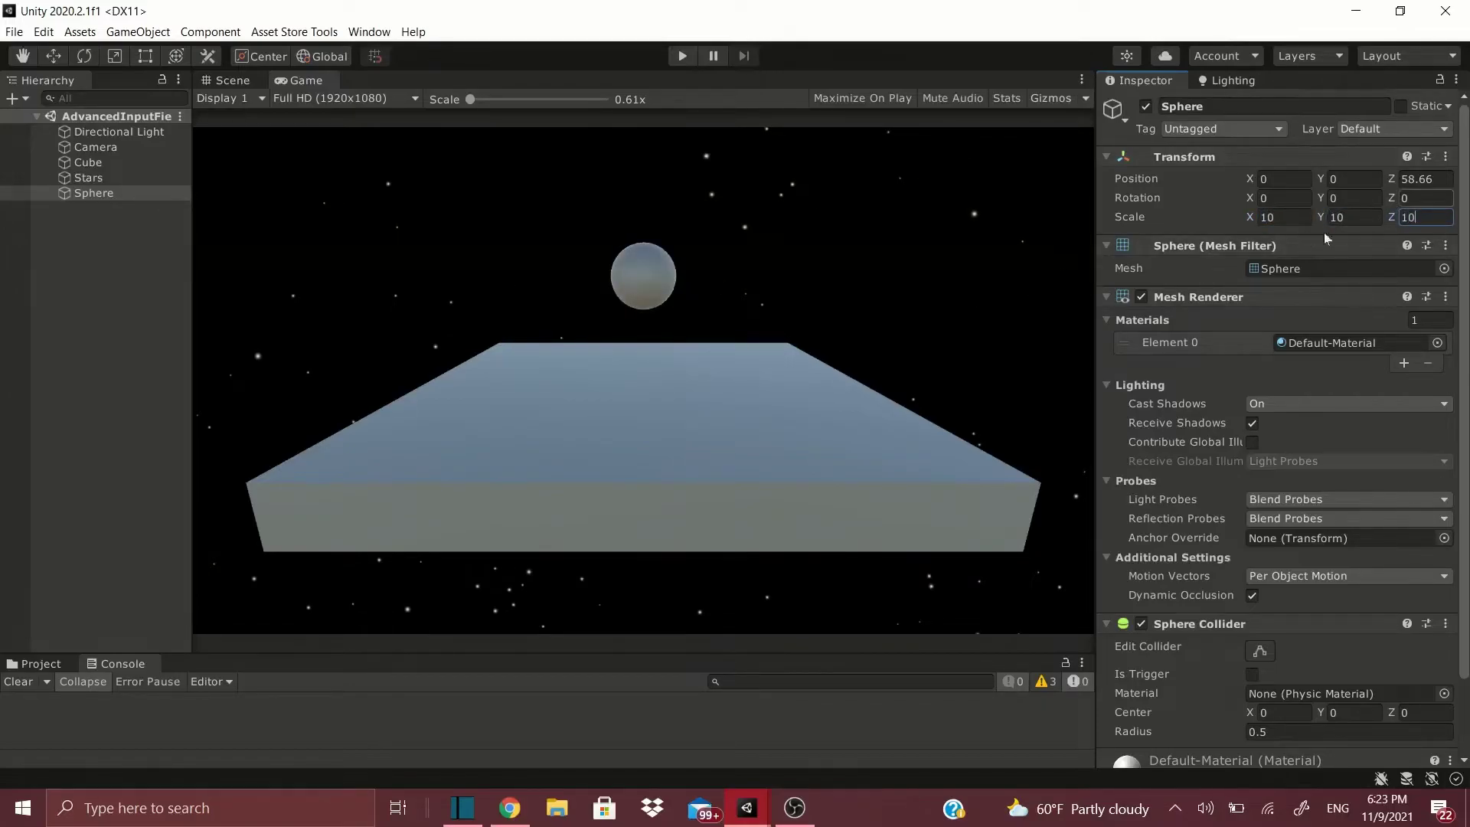
- Bring the sphere closer to Z 22.3 and raise it to Y 3.4
{"action": "left_click_drag", "start_coordinate": [1395, 184], "coordinate": [1279, 239]}
{"action": "left_click", "coordinate": [1354, 178]}
{"action": "type", "text": "3.4"}
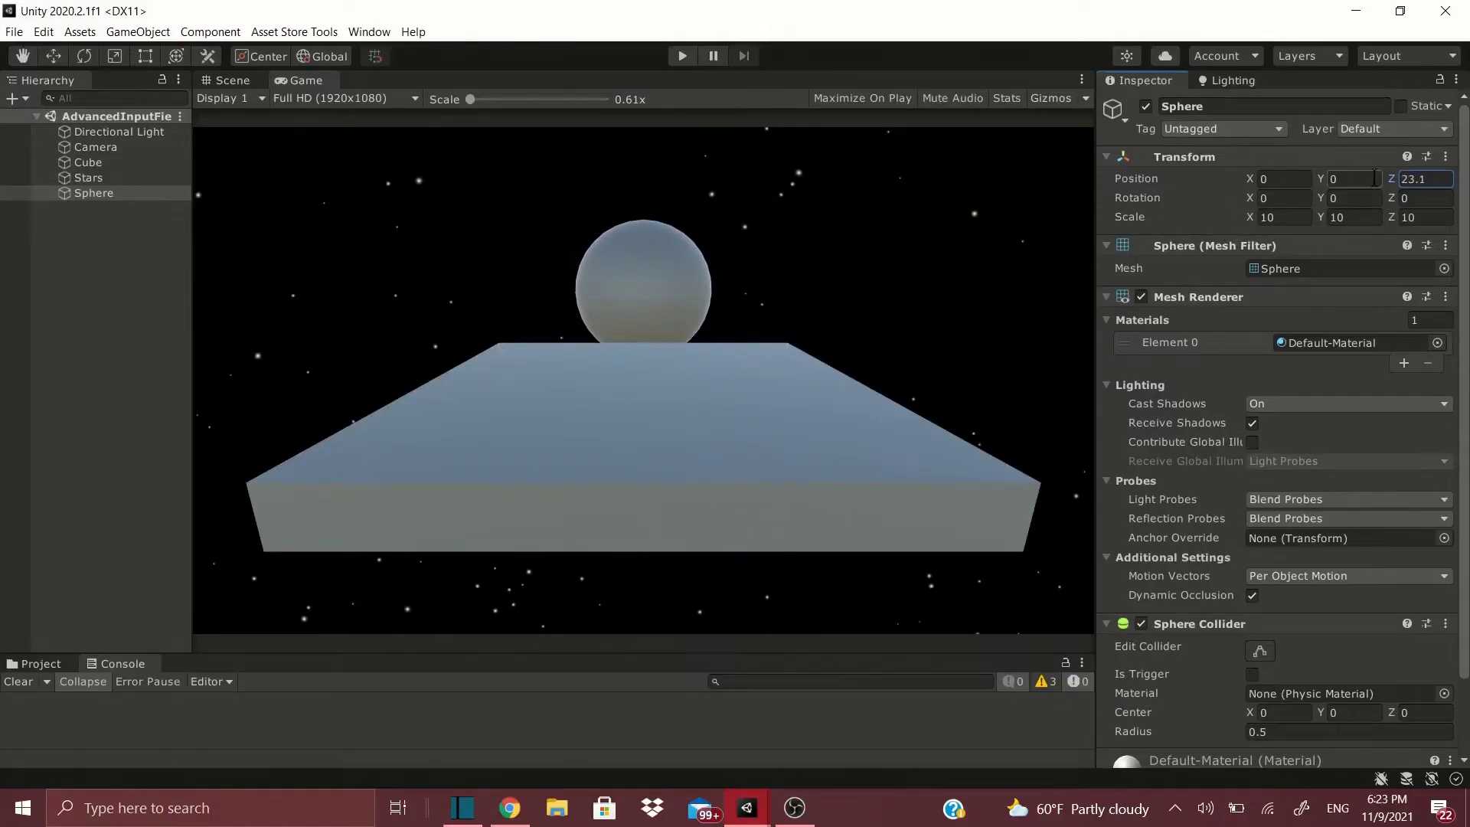
{"action": "key", "text": "Return"}
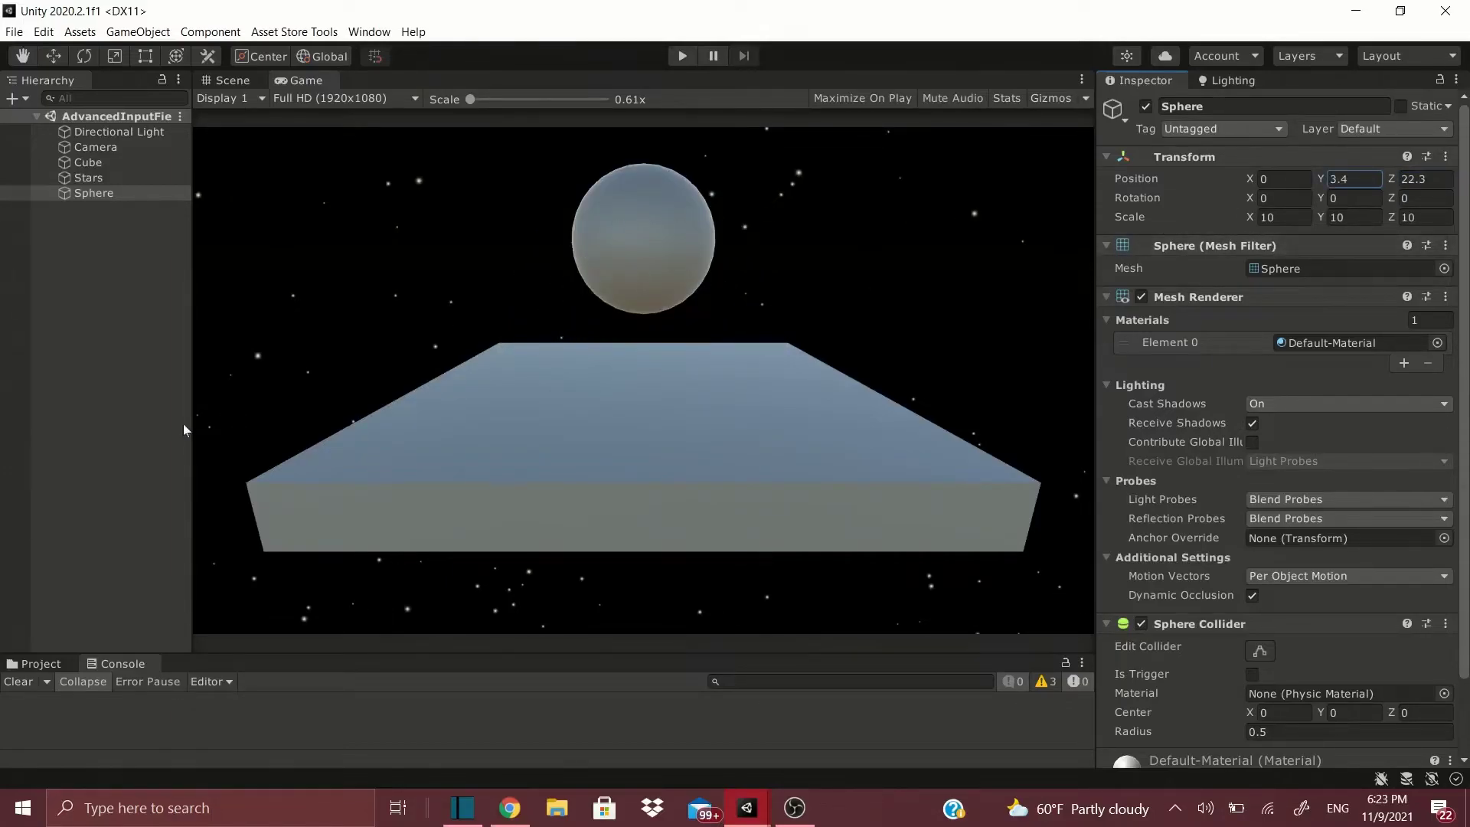
- Delete the old Moon material and two old textures from the Materials folder
{"action": "left_click", "coordinate": [30, 663]}
{"action": "left_click", "coordinate": [221, 701]}
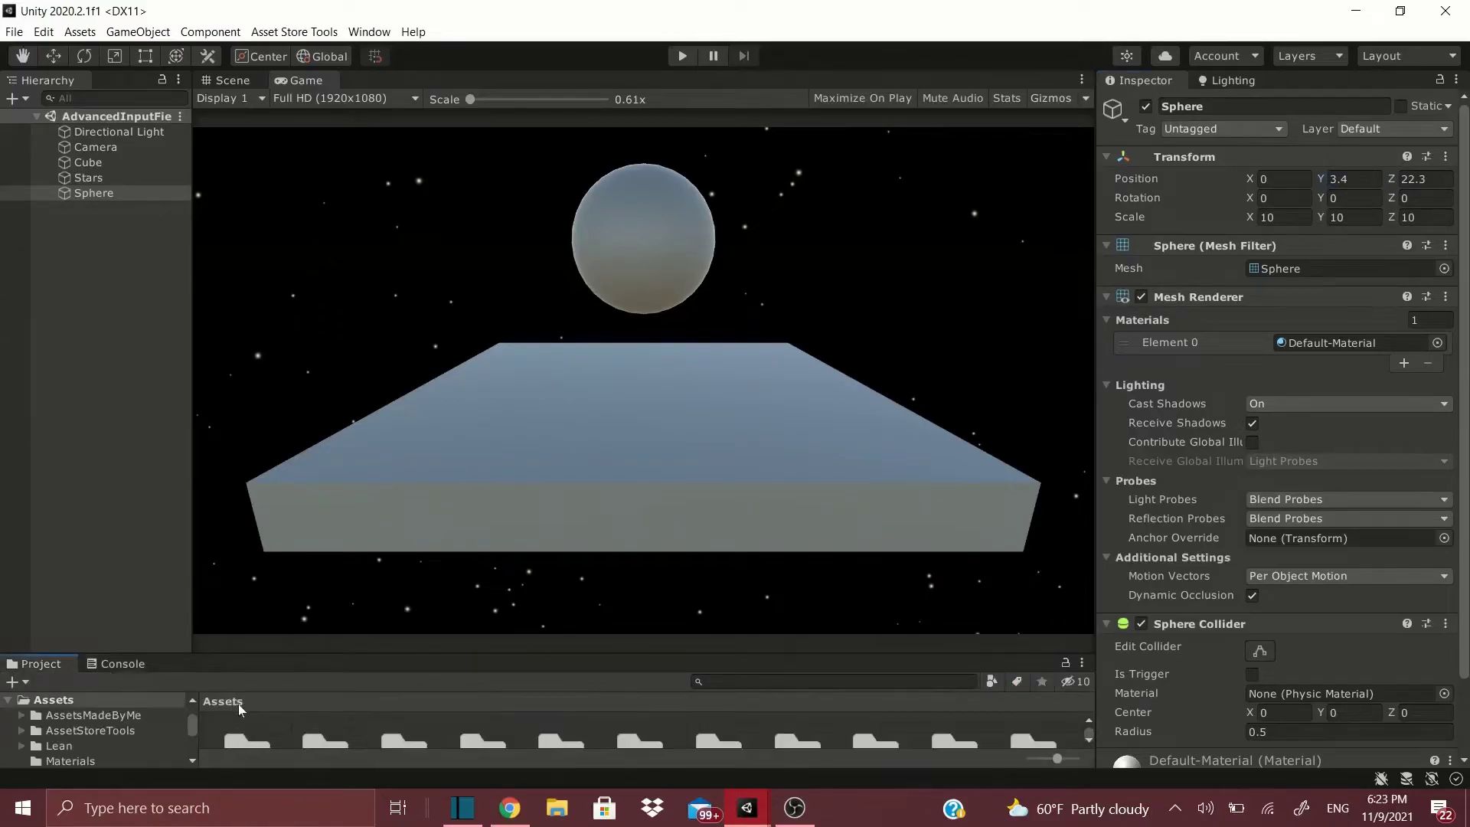
{"action": "left_click_drag", "start_coordinate": [296, 657], "coordinate": [299, 513]}
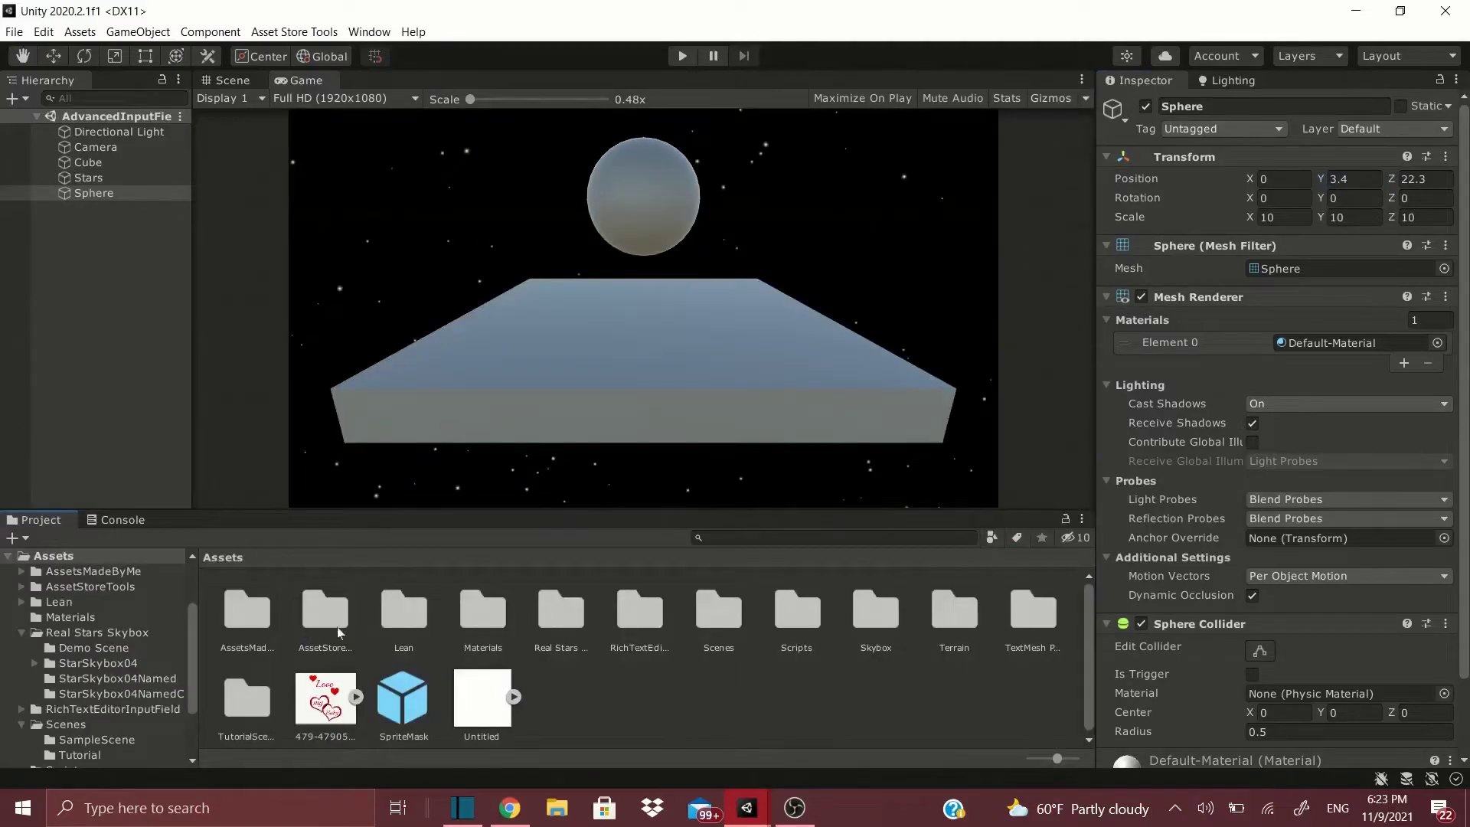
{"action": "double_click", "coordinate": [503, 620]}
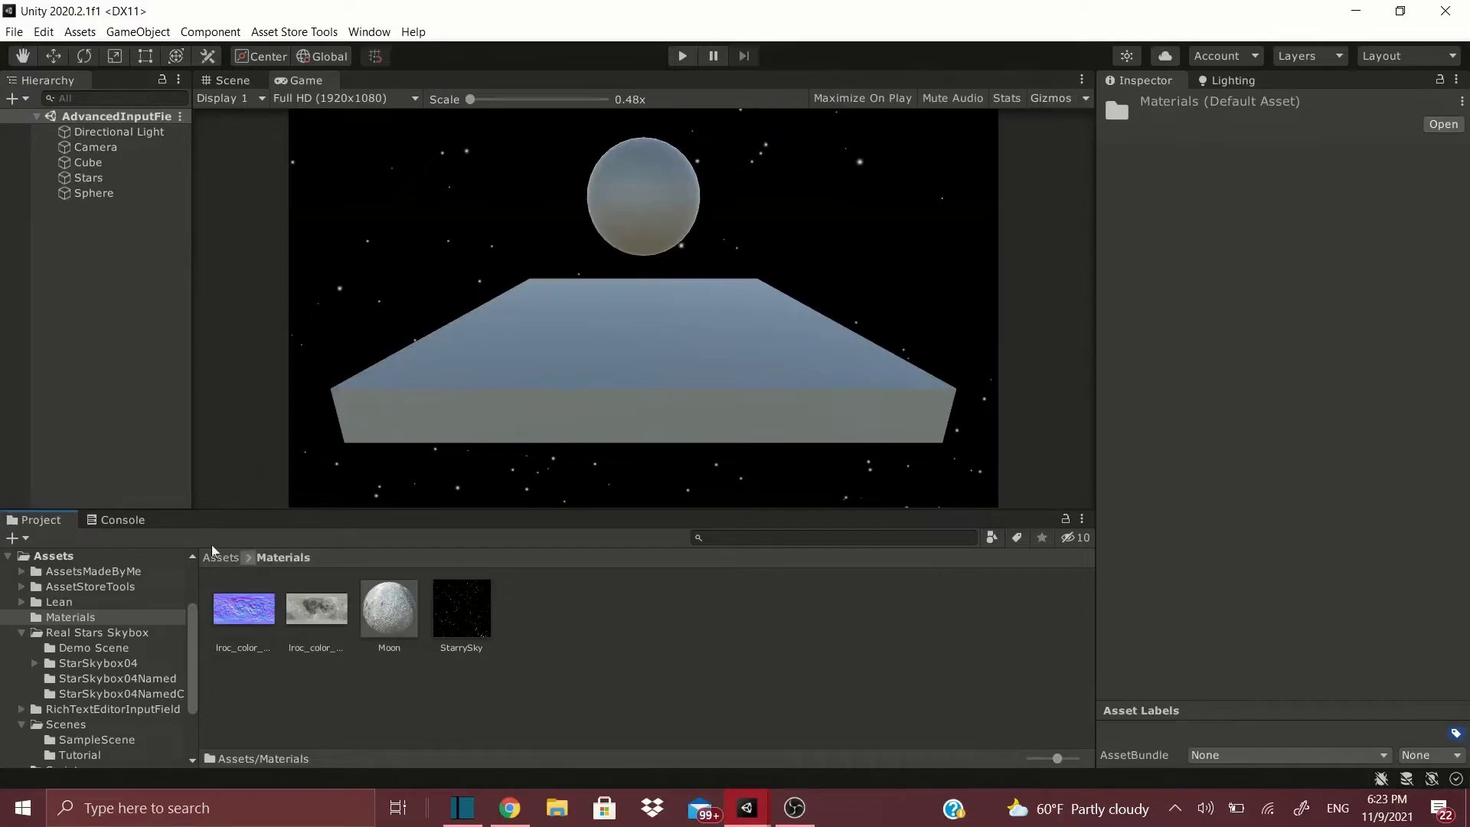
{"action": "left_click", "coordinate": [374, 613]}
{"action": "left_click", "coordinate": [233, 619], "text": "shift"}
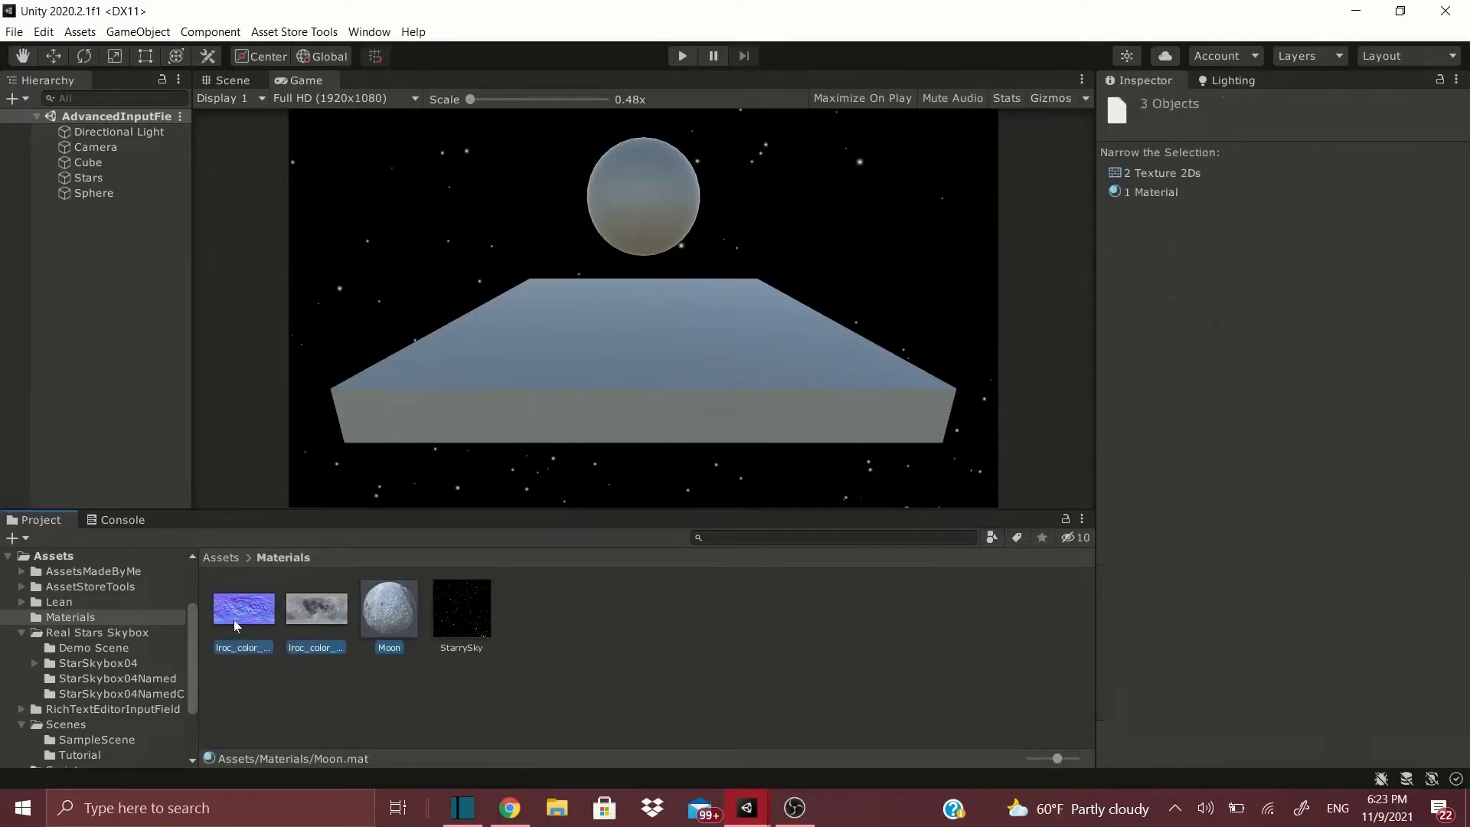
{"action": "right_click", "coordinate": [295, 614]}
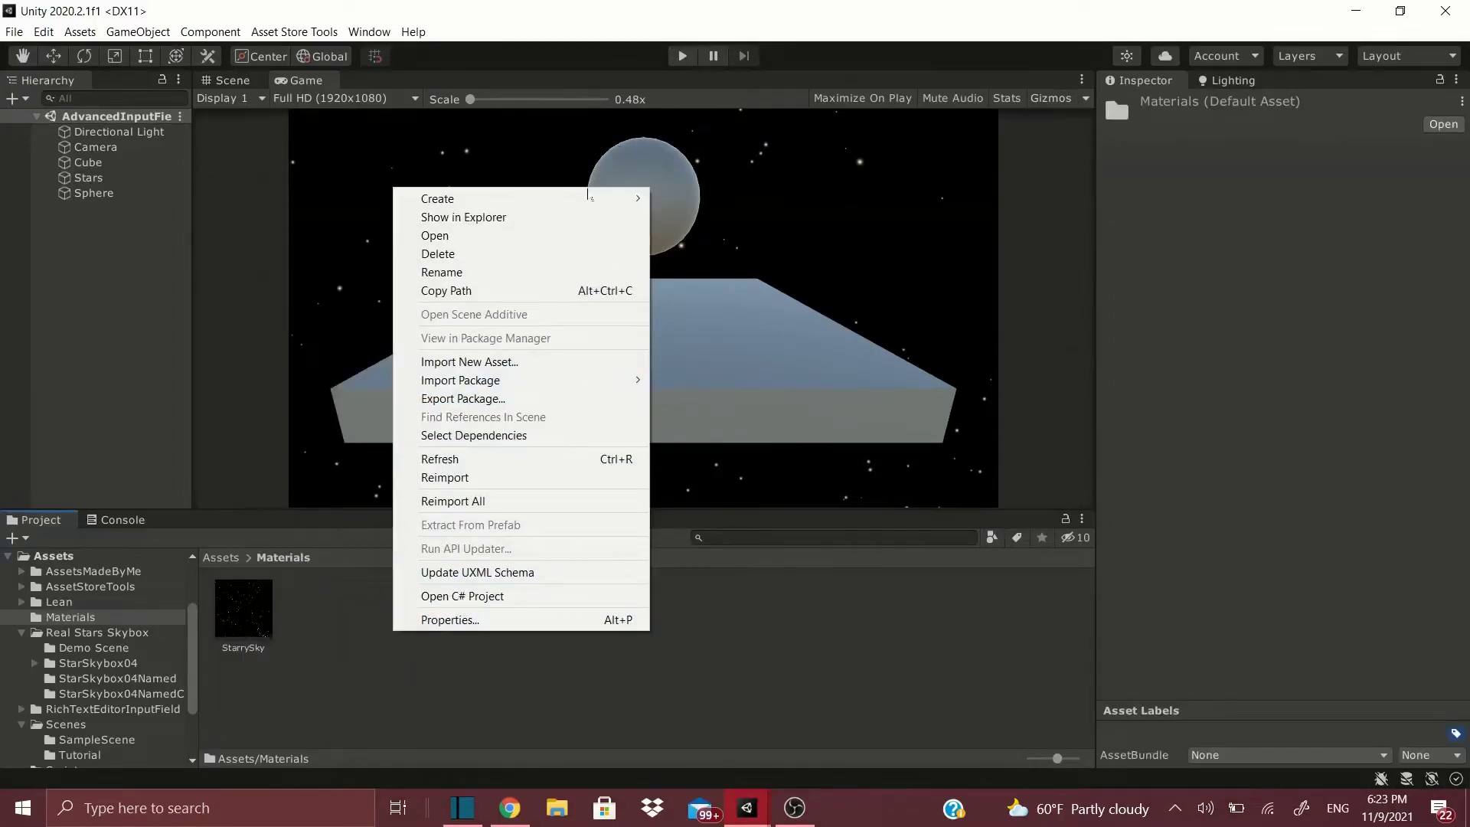
- Create a new material named Moon in the Materials folder
{"action": "mouse_move", "coordinate": [589, 198]}
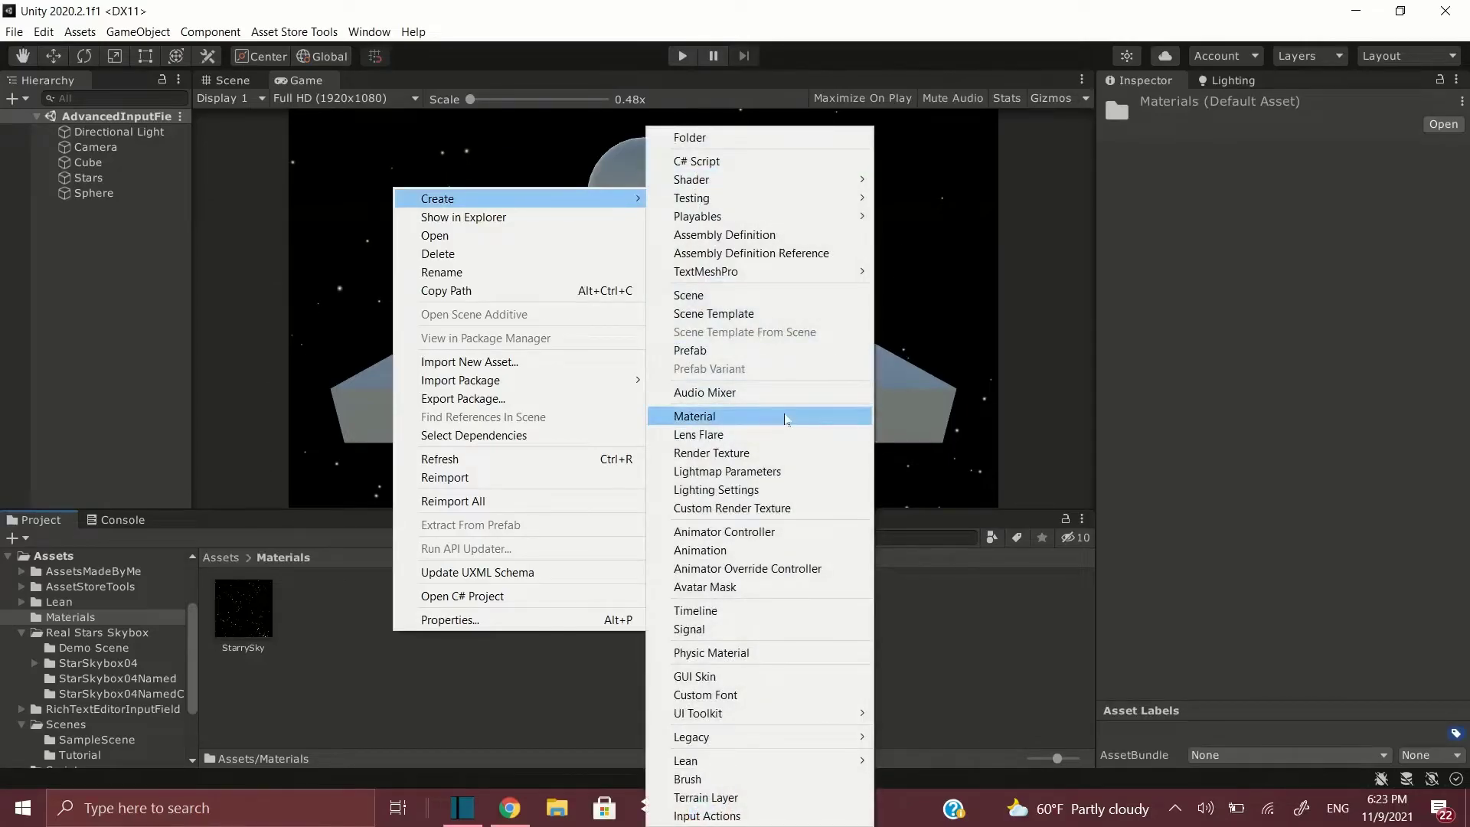
{"action": "left_click", "coordinate": [786, 420]}
{"action": "type", "text": "Moon"}
{"action": "key", "text": "Return"}
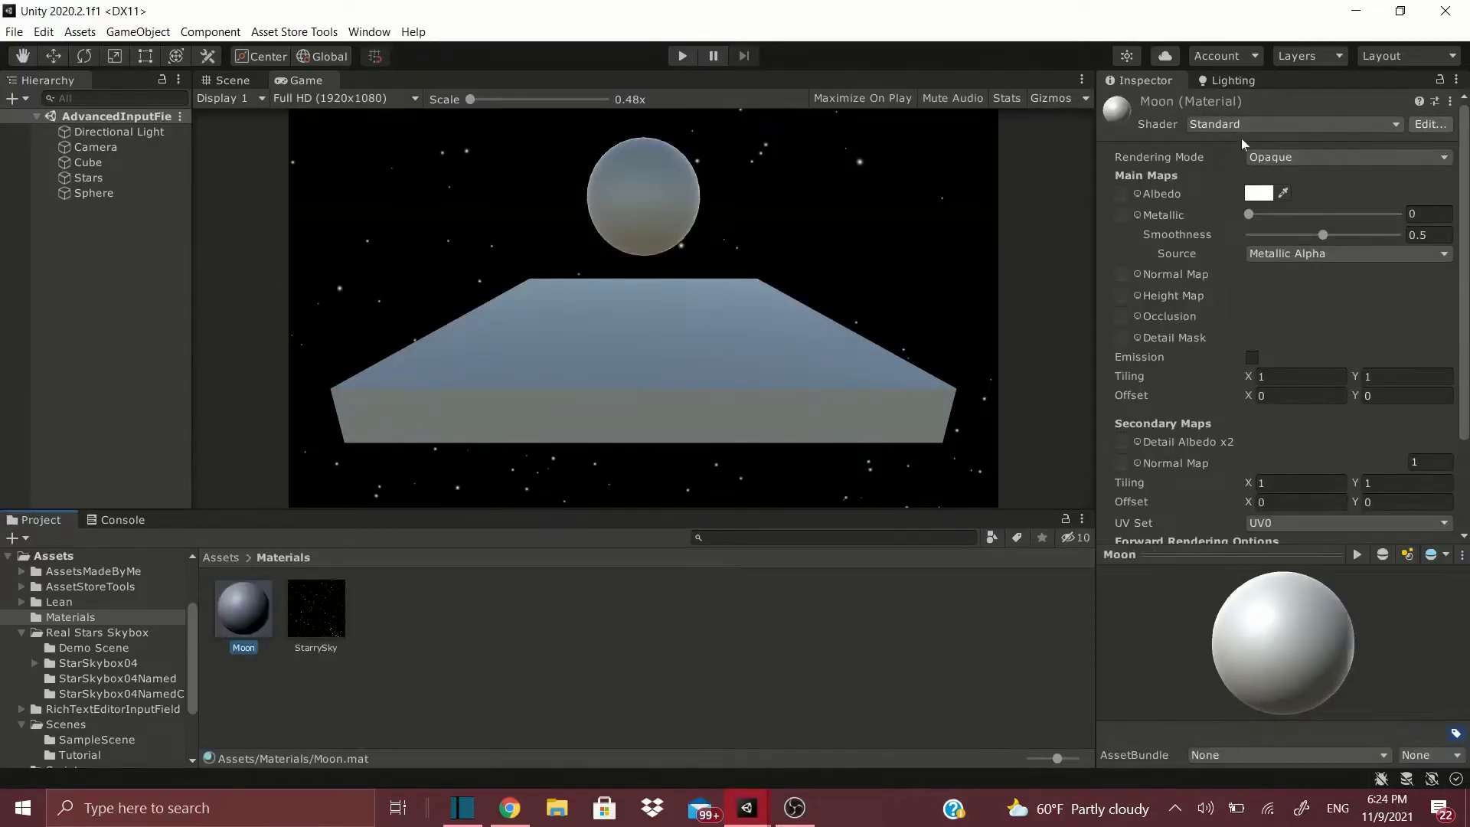
- Apply the Moon material to the Sphere, open its properties, and switch to the browser
{"action": "left_click", "coordinate": [245, 81]}
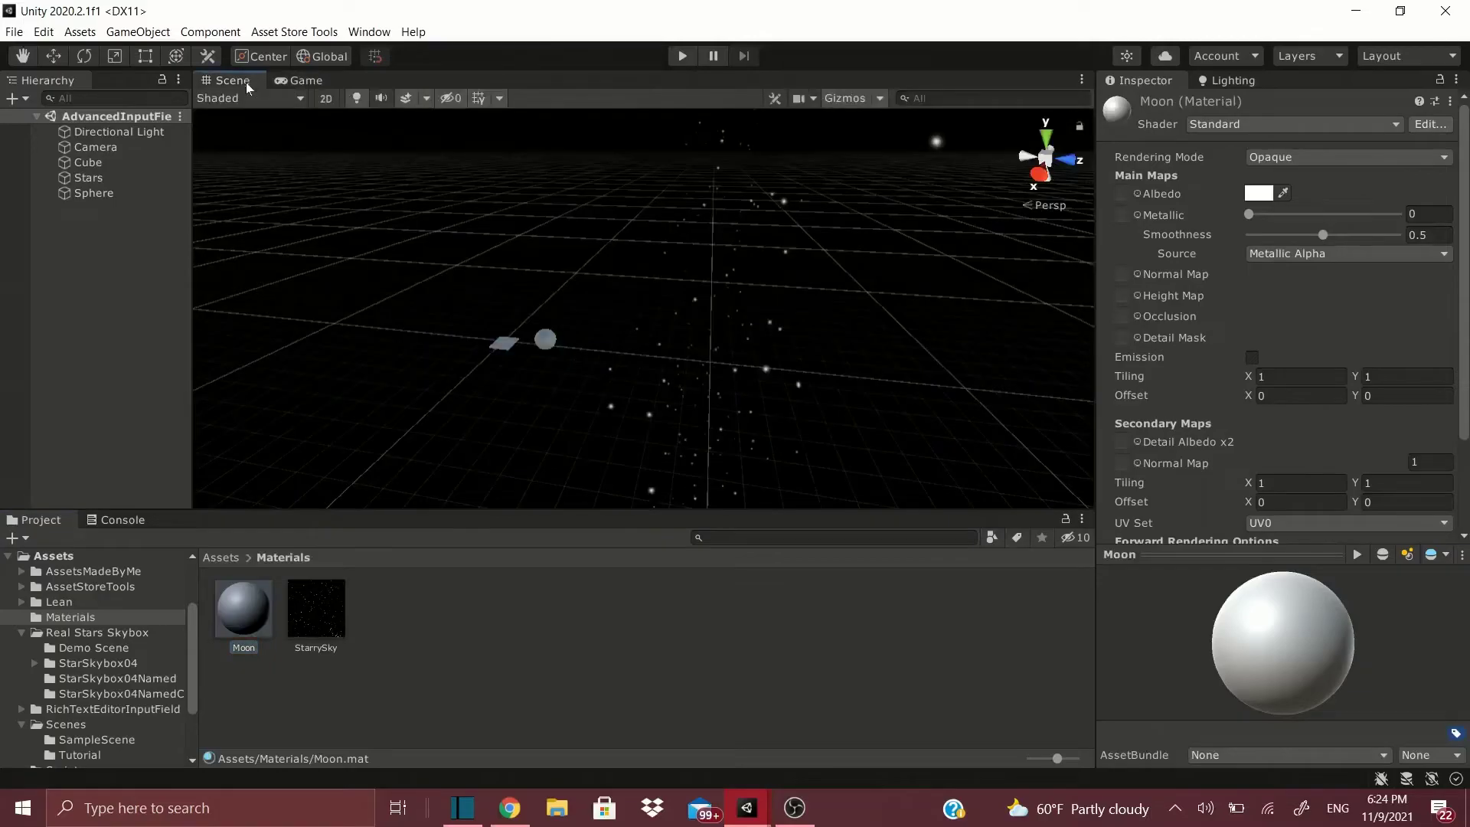
{"action": "double_click", "coordinate": [99, 193]}
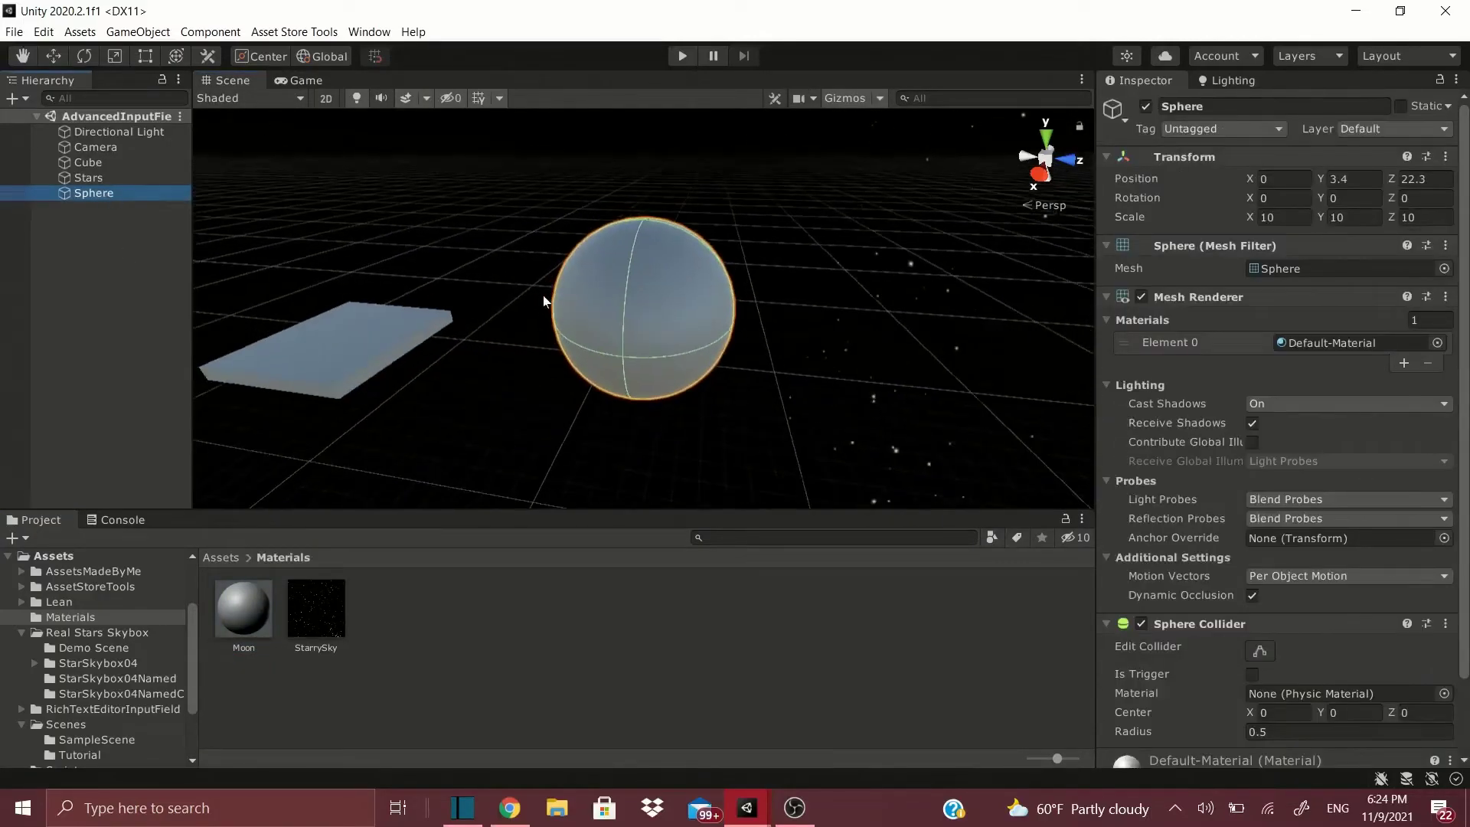
{"action": "left_click_drag", "start_coordinate": [243, 609], "coordinate": [112, 191]}
{"action": "left_click", "coordinate": [301, 81]}
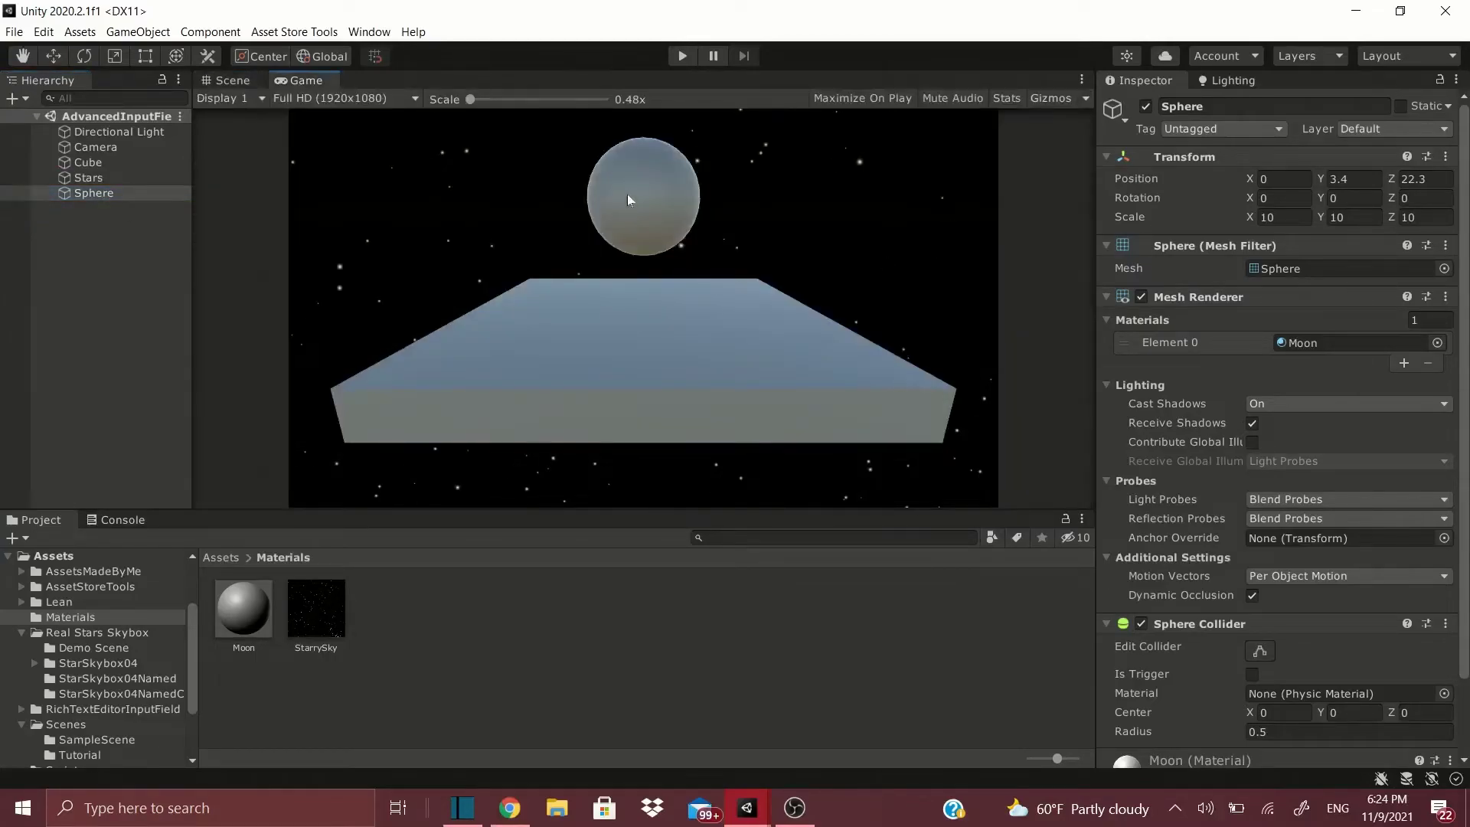
{"action": "double_click", "coordinate": [1340, 343]}
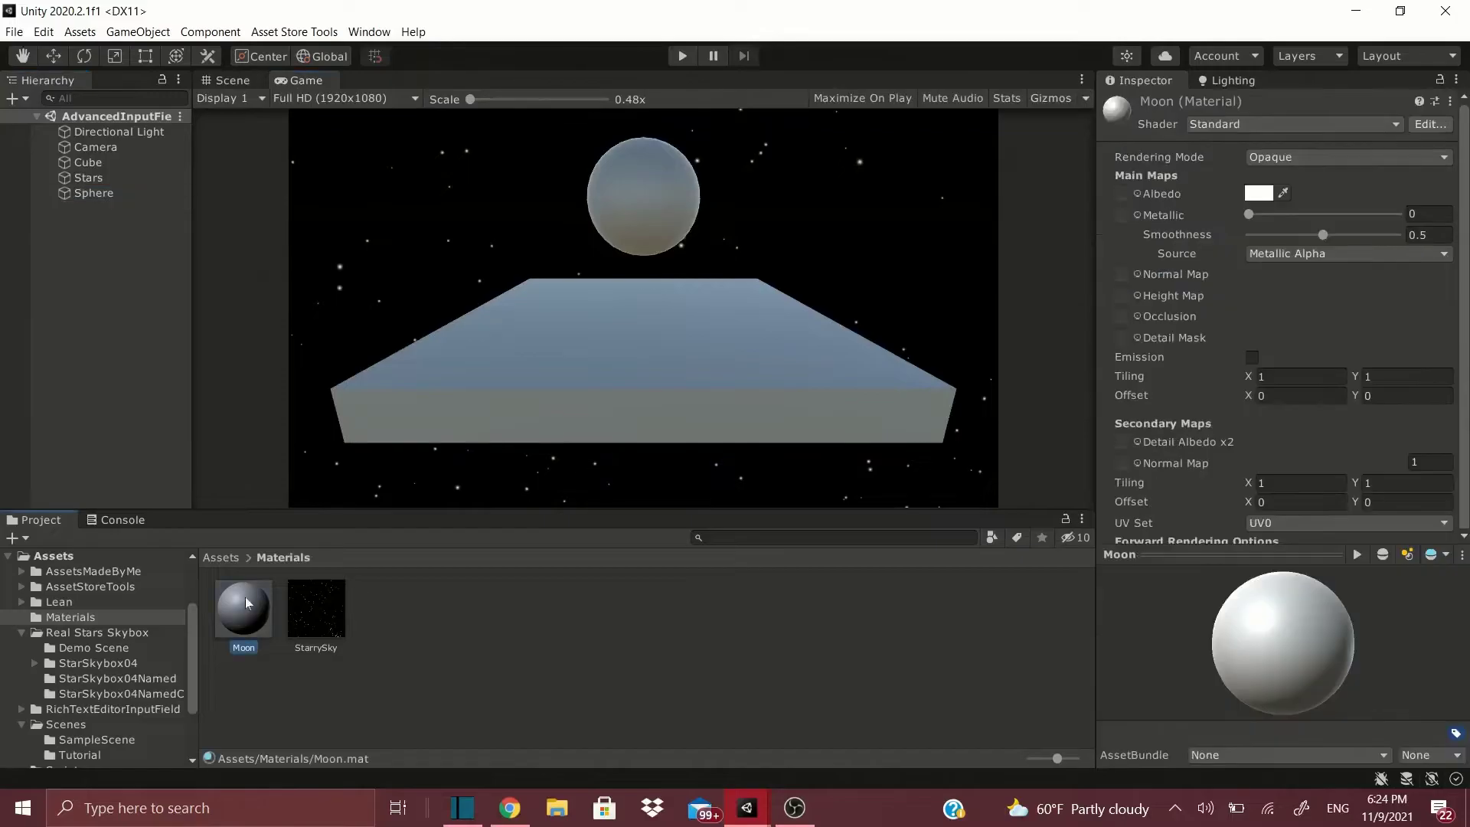
{"action": "key", "text": "alt+Tab"}
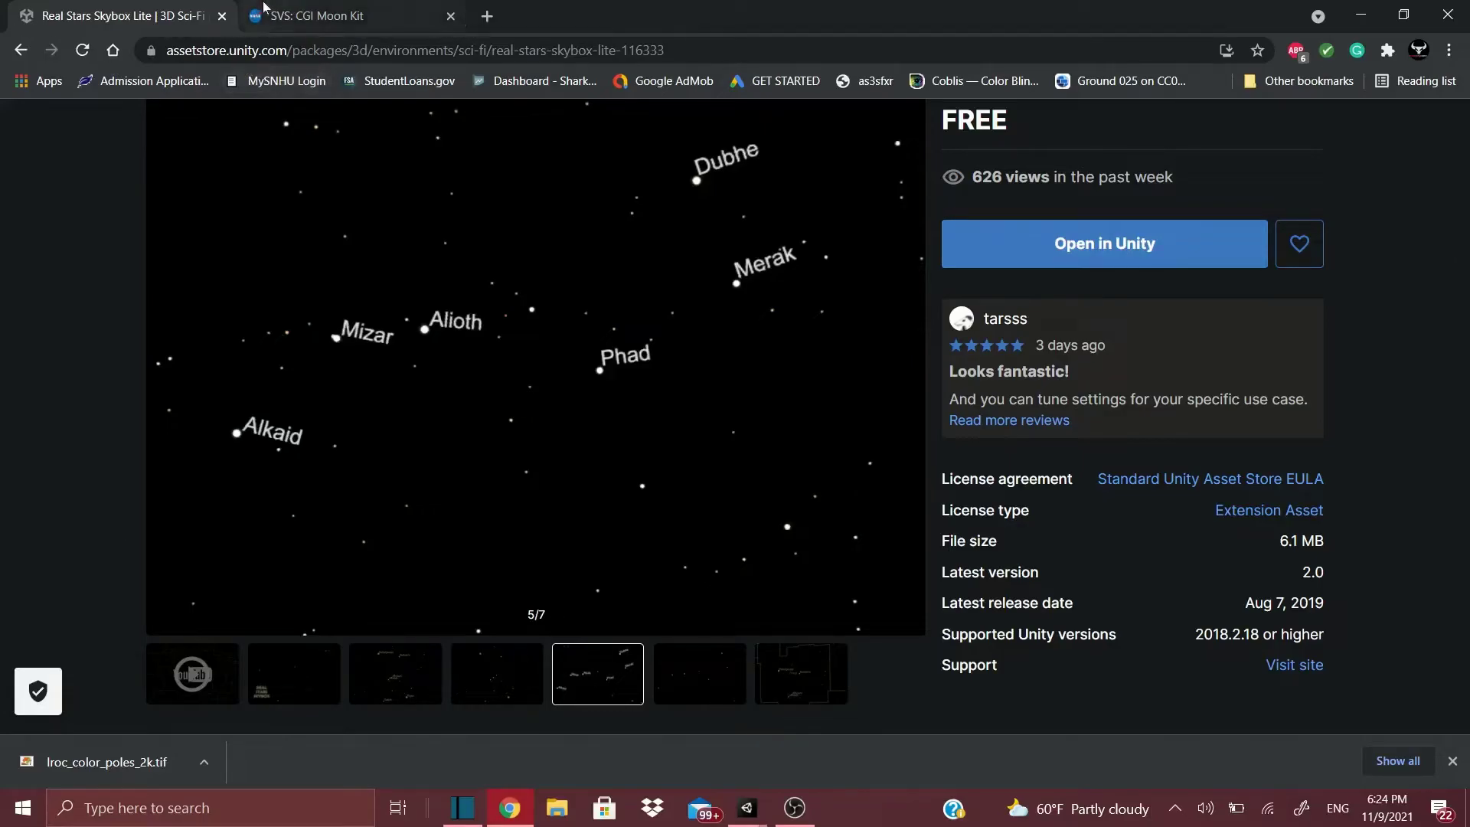
- Browse the maps on the NASA SVS CGI Moon Kit page
{"action": "left_click", "coordinate": [296, 20]}
{"action": "scroll", "coordinate": [228, 360], "scroll_direction": "up", "scroll_amount": 3}
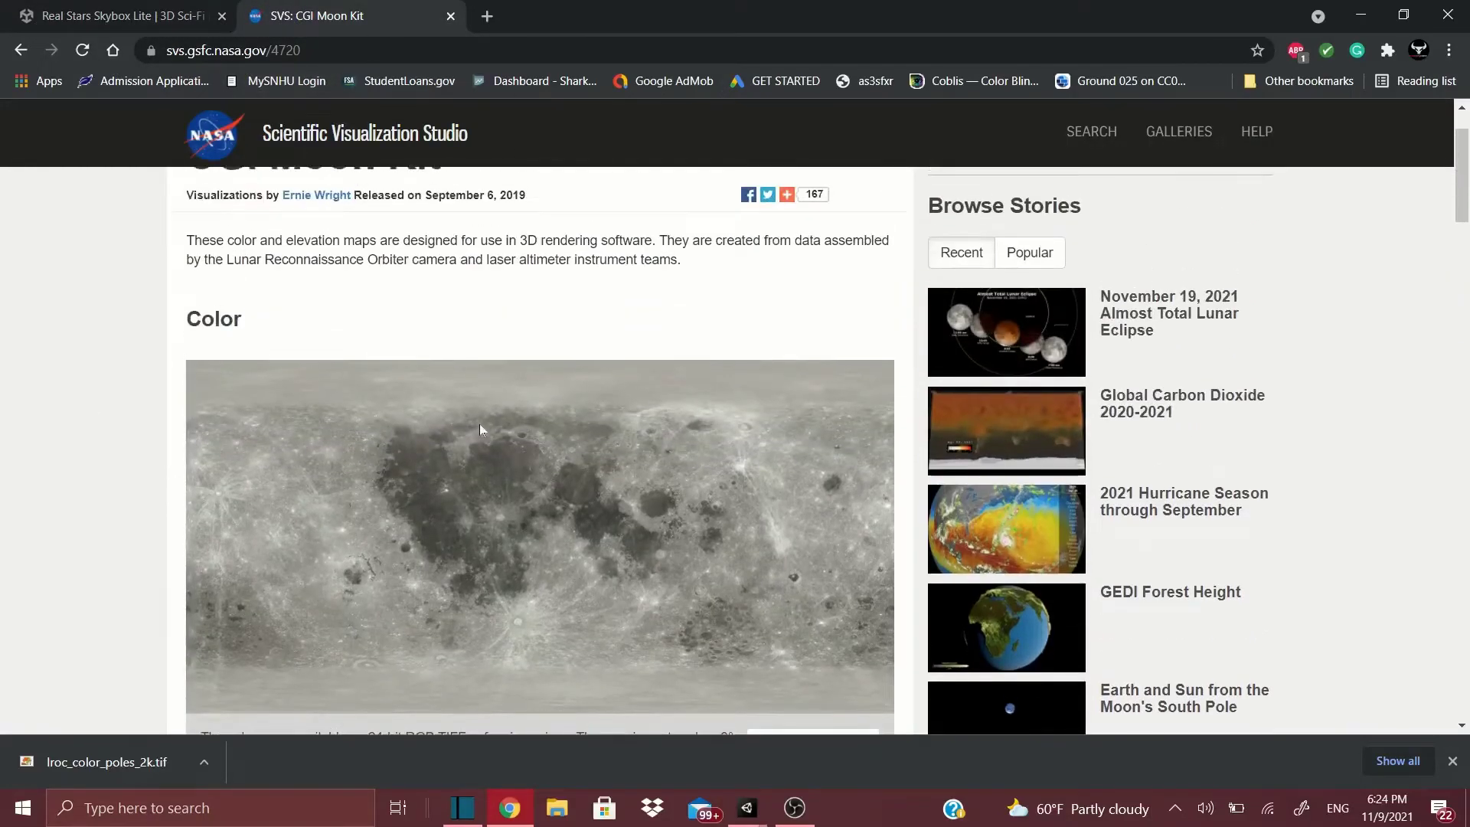
{"action": "scroll", "coordinate": [490, 413], "scroll_direction": "down", "scroll_amount": 8}
{"action": "scroll", "coordinate": [493, 412], "scroll_direction": "up", "scroll_amount": 1}
{"action": "scroll", "coordinate": [630, 550], "scroll_direction": "down", "scroll_amount": 7}
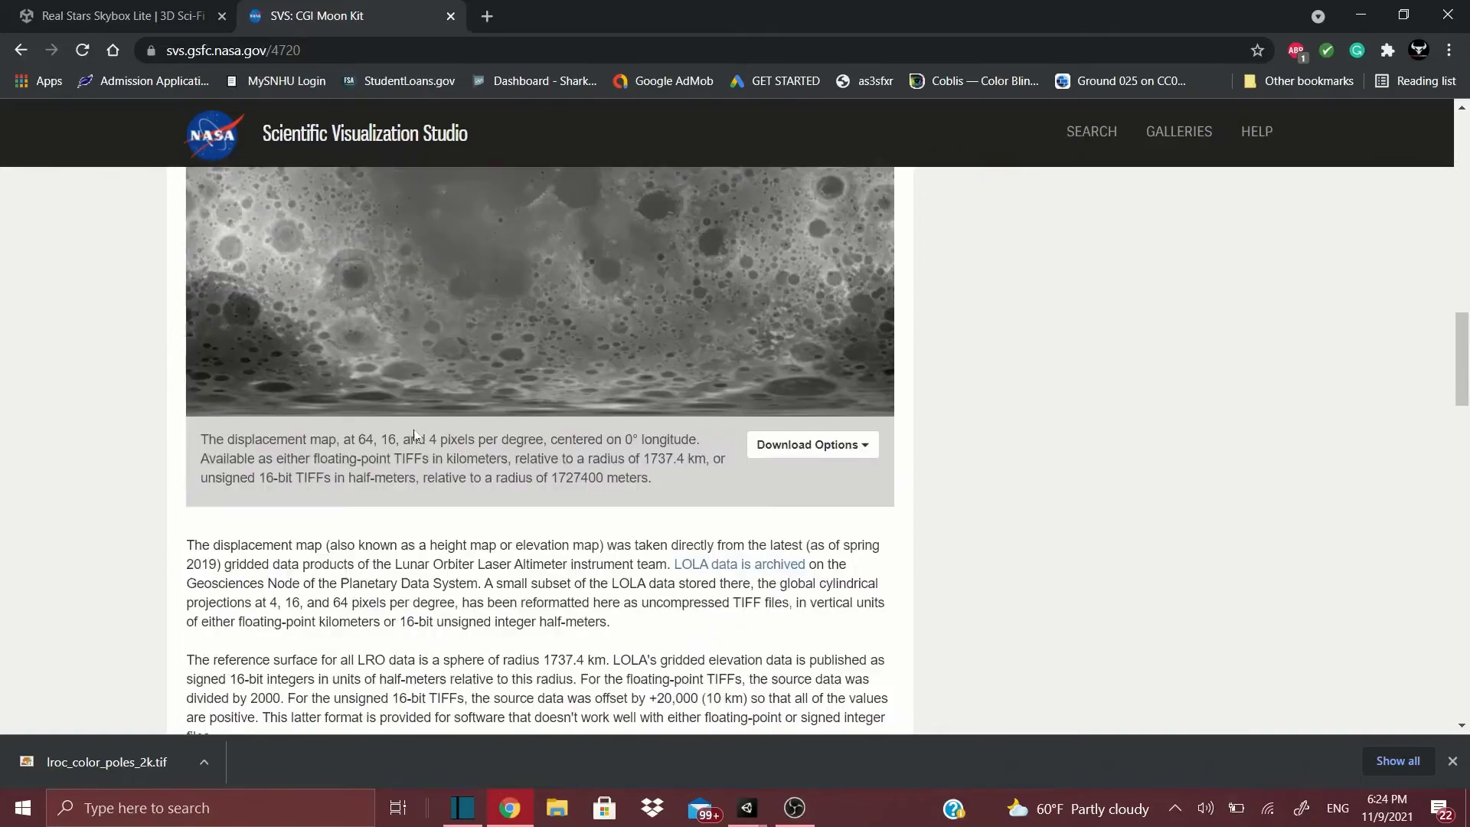
{"action": "scroll", "coordinate": [631, 550], "scroll_direction": "down", "scroll_amount": 12}
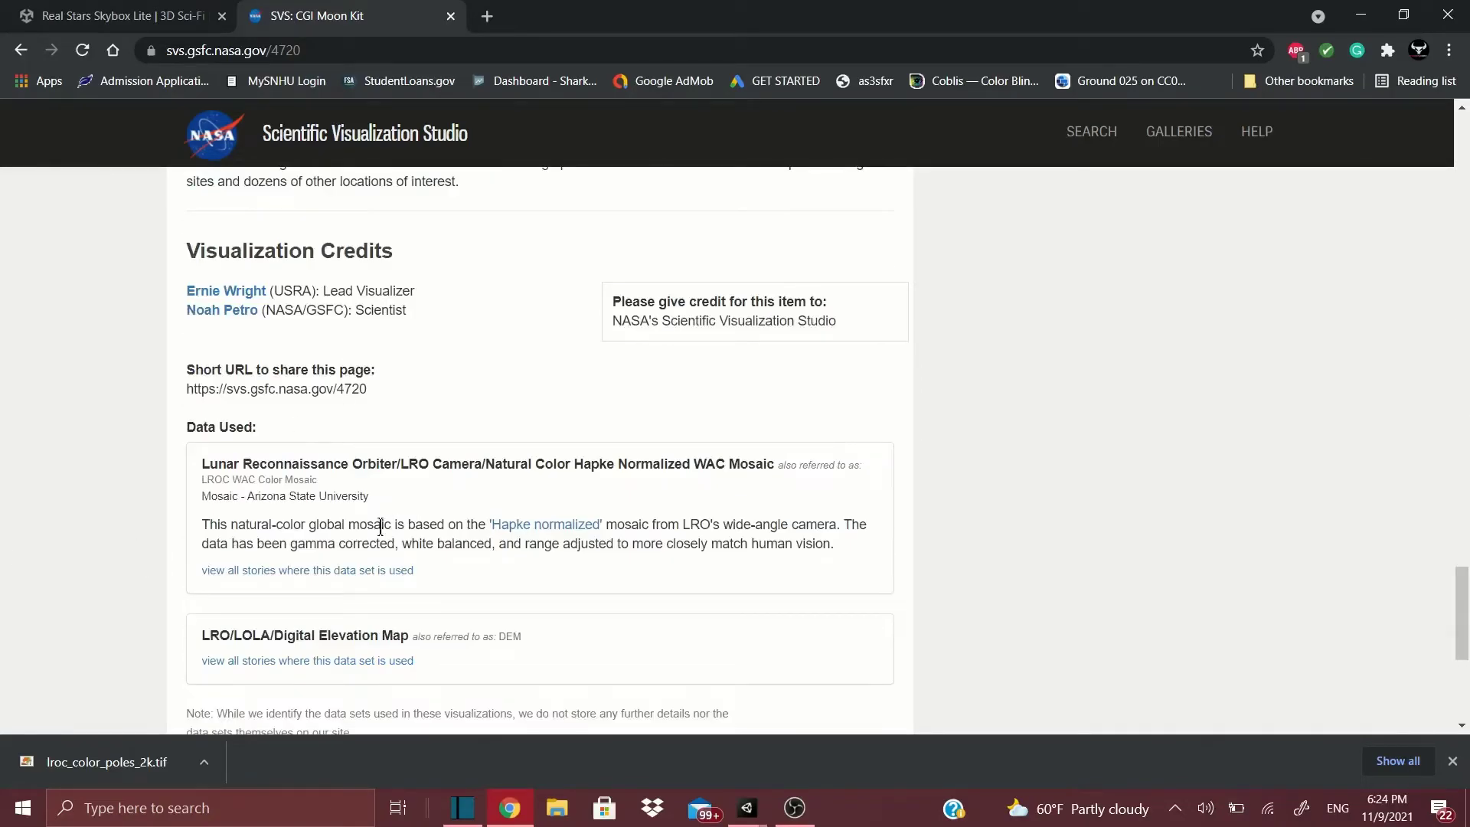
{"action": "scroll", "coordinate": [392, 567], "scroll_direction": "down", "scroll_amount": 1}
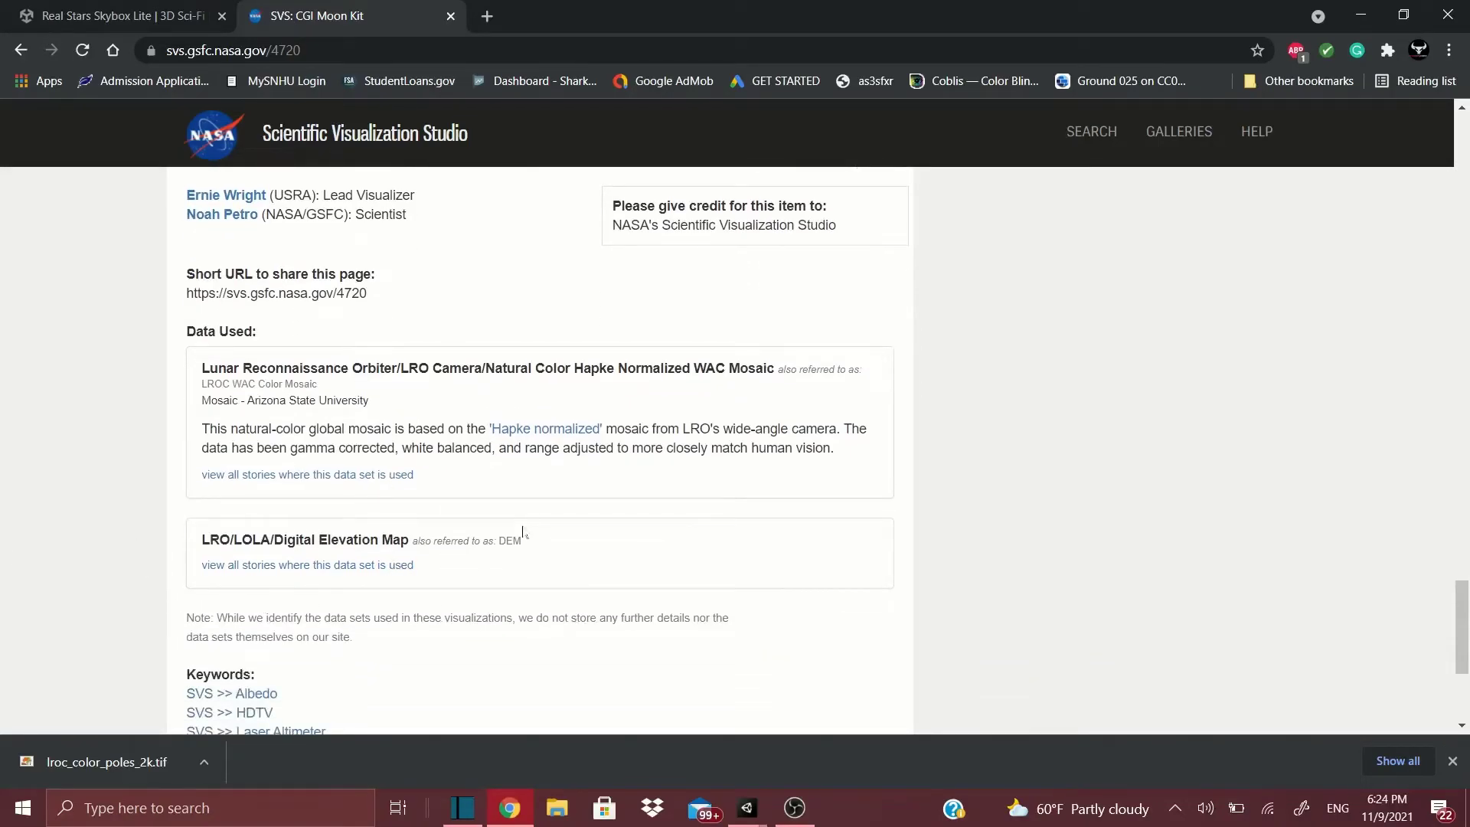
{"action": "scroll", "coordinate": [523, 531], "scroll_direction": "down", "scroll_amount": 3}
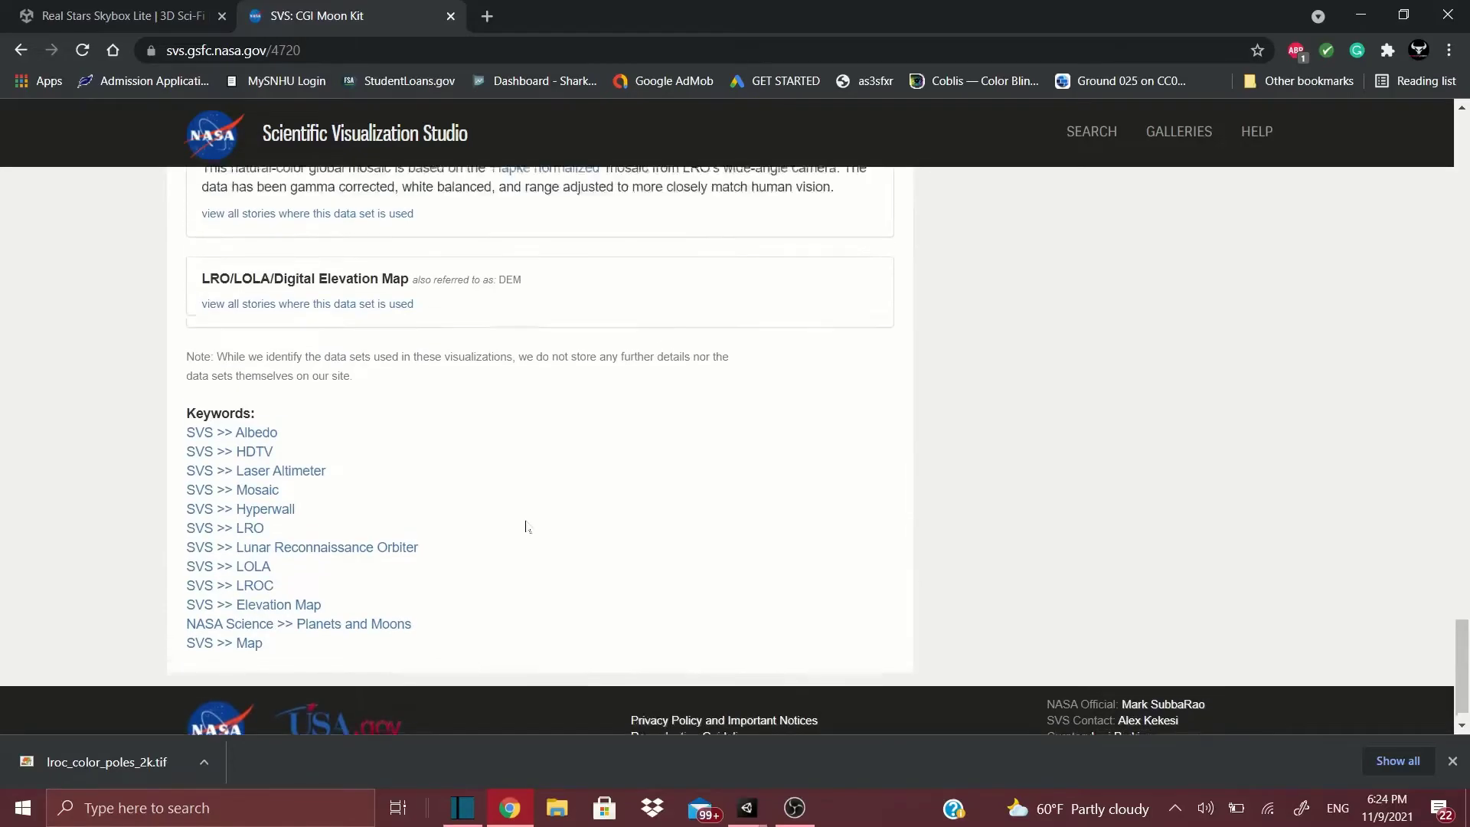
{"action": "scroll", "coordinate": [526, 527], "scroll_direction": "up", "scroll_amount": 1}
{"action": "scroll", "coordinate": [349, 458], "scroll_direction": "up", "scroll_amount": 15}
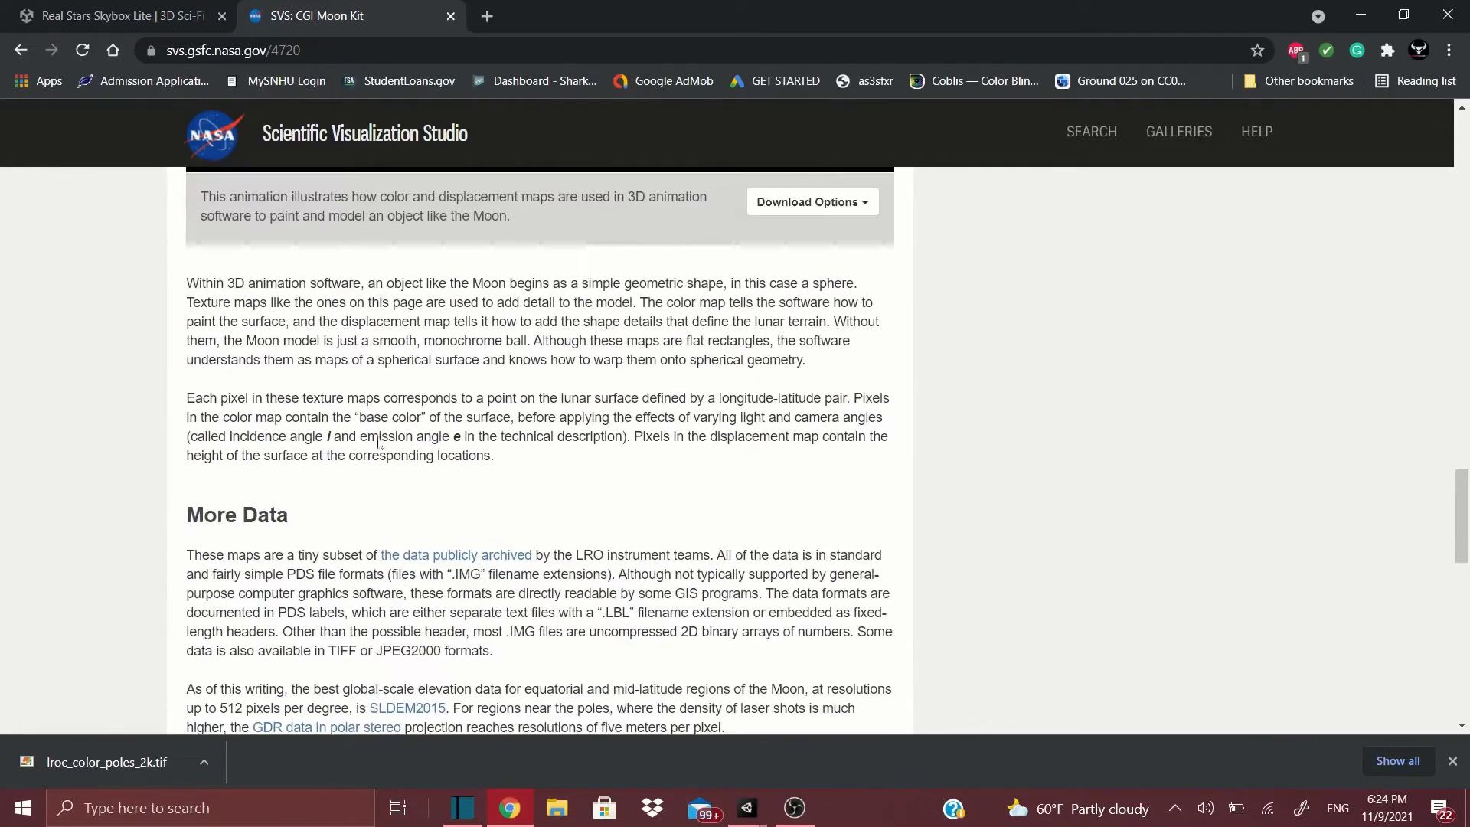
- Open Download Options and import lroc_color_poles_2k.tif into Unity's Materials folder
{"action": "scroll", "coordinate": [379, 443], "scroll_direction": "down", "scroll_amount": 2}
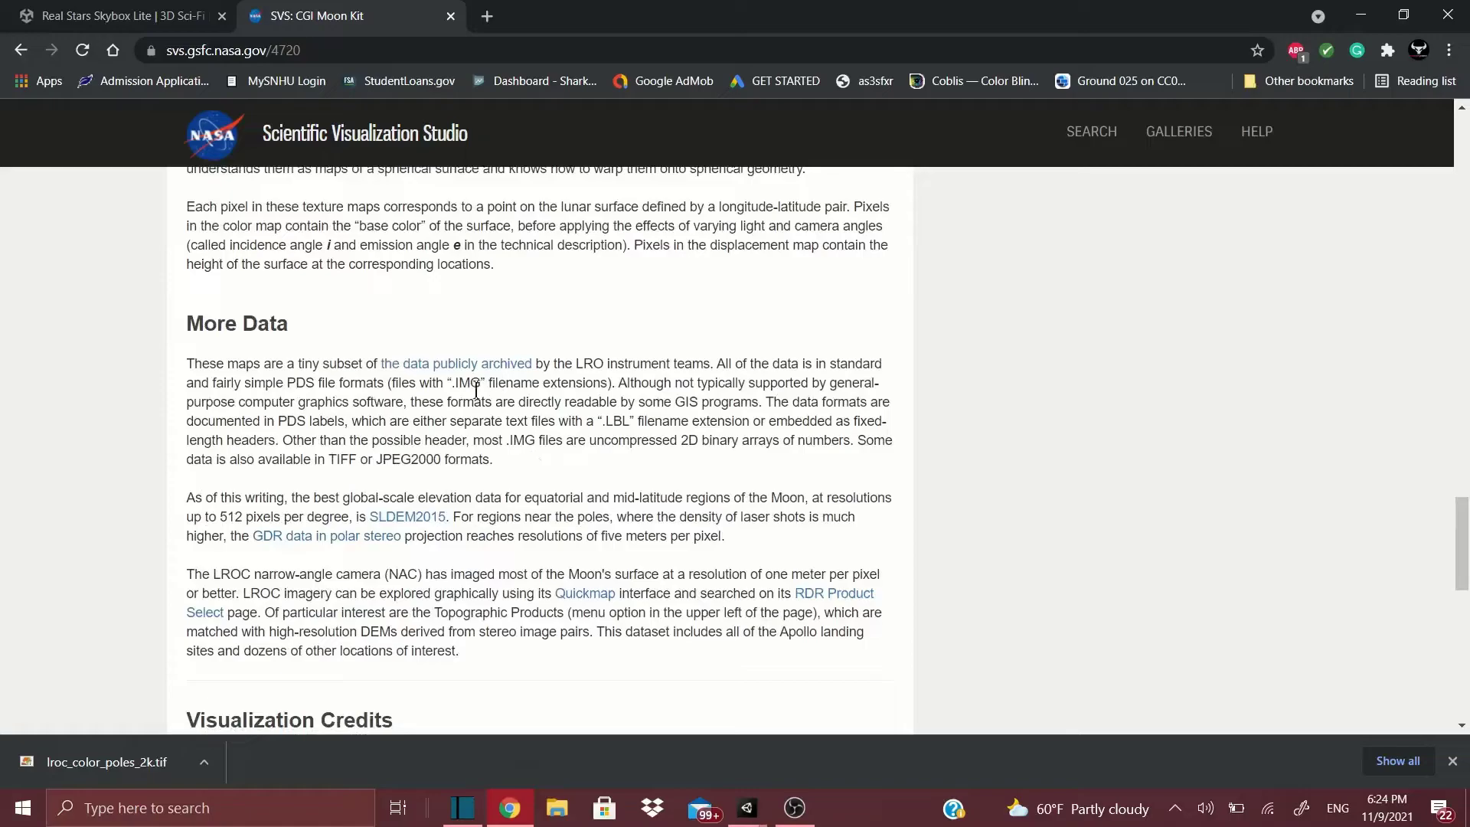
{"action": "scroll", "coordinate": [476, 391], "scroll_direction": "up", "scroll_amount": 8}
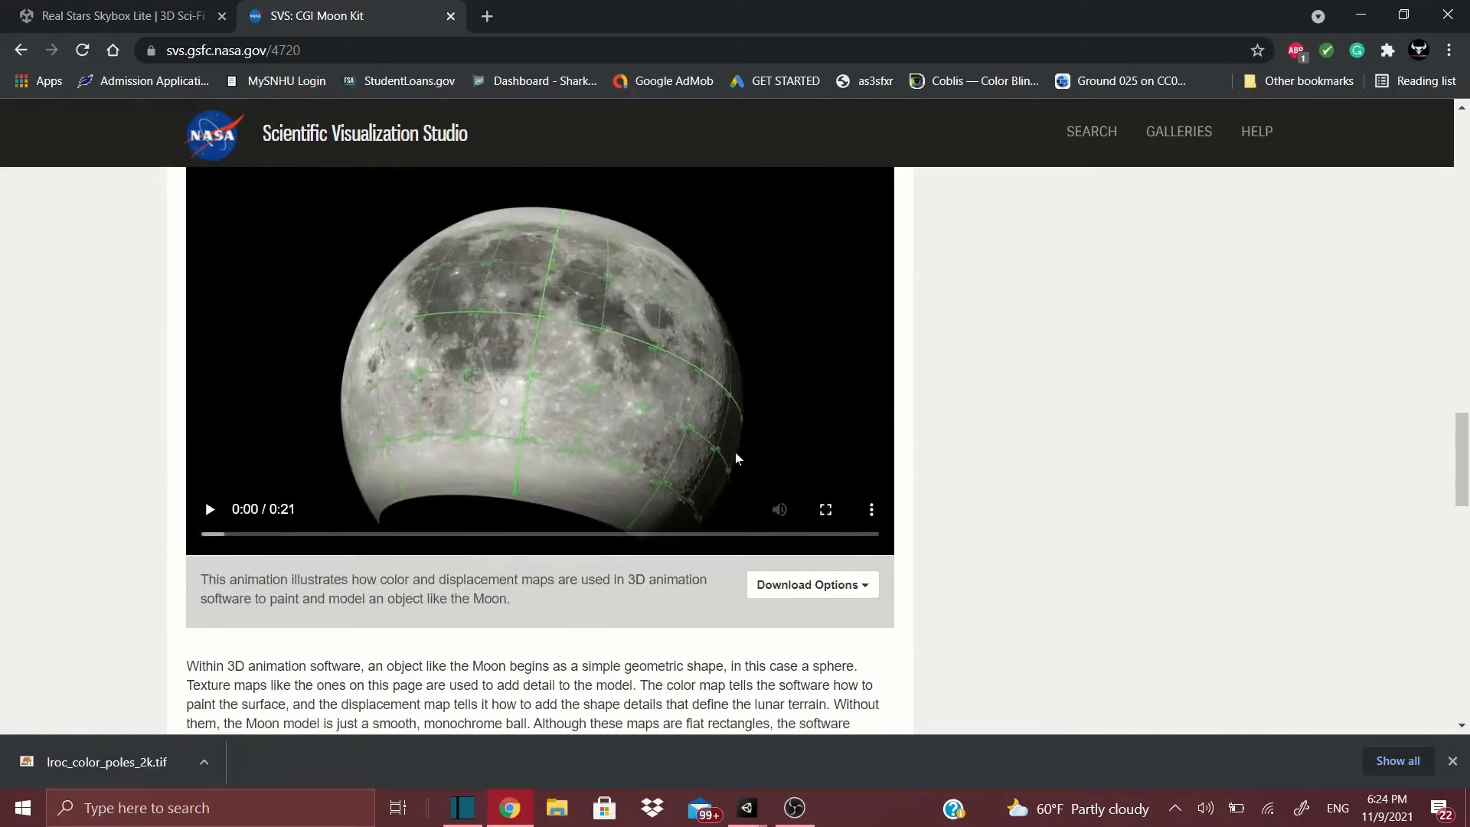
{"action": "scroll", "coordinate": [735, 458], "scroll_direction": "up", "scroll_amount": 8}
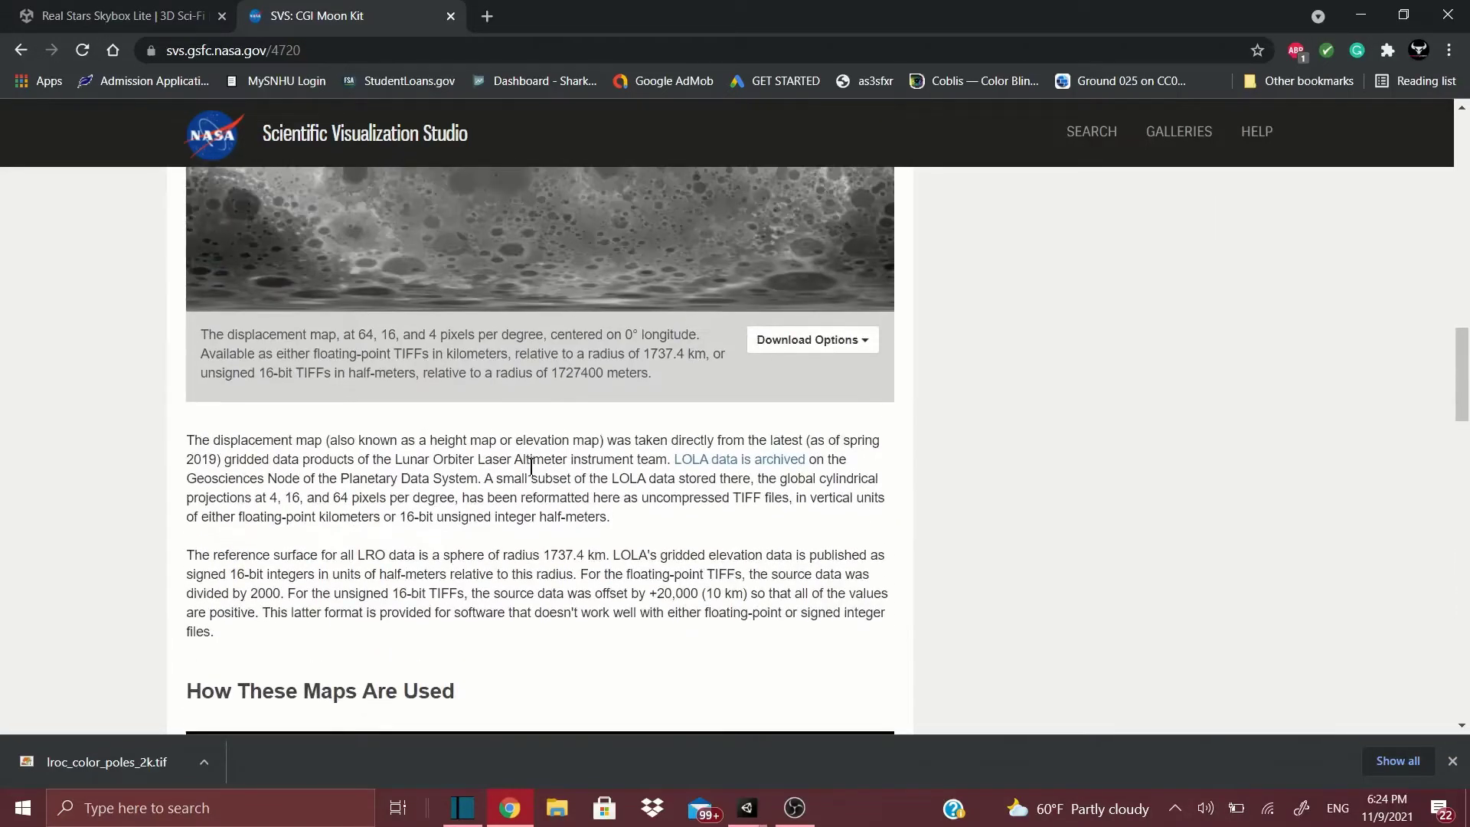
{"action": "left_click", "coordinate": [843, 341]}
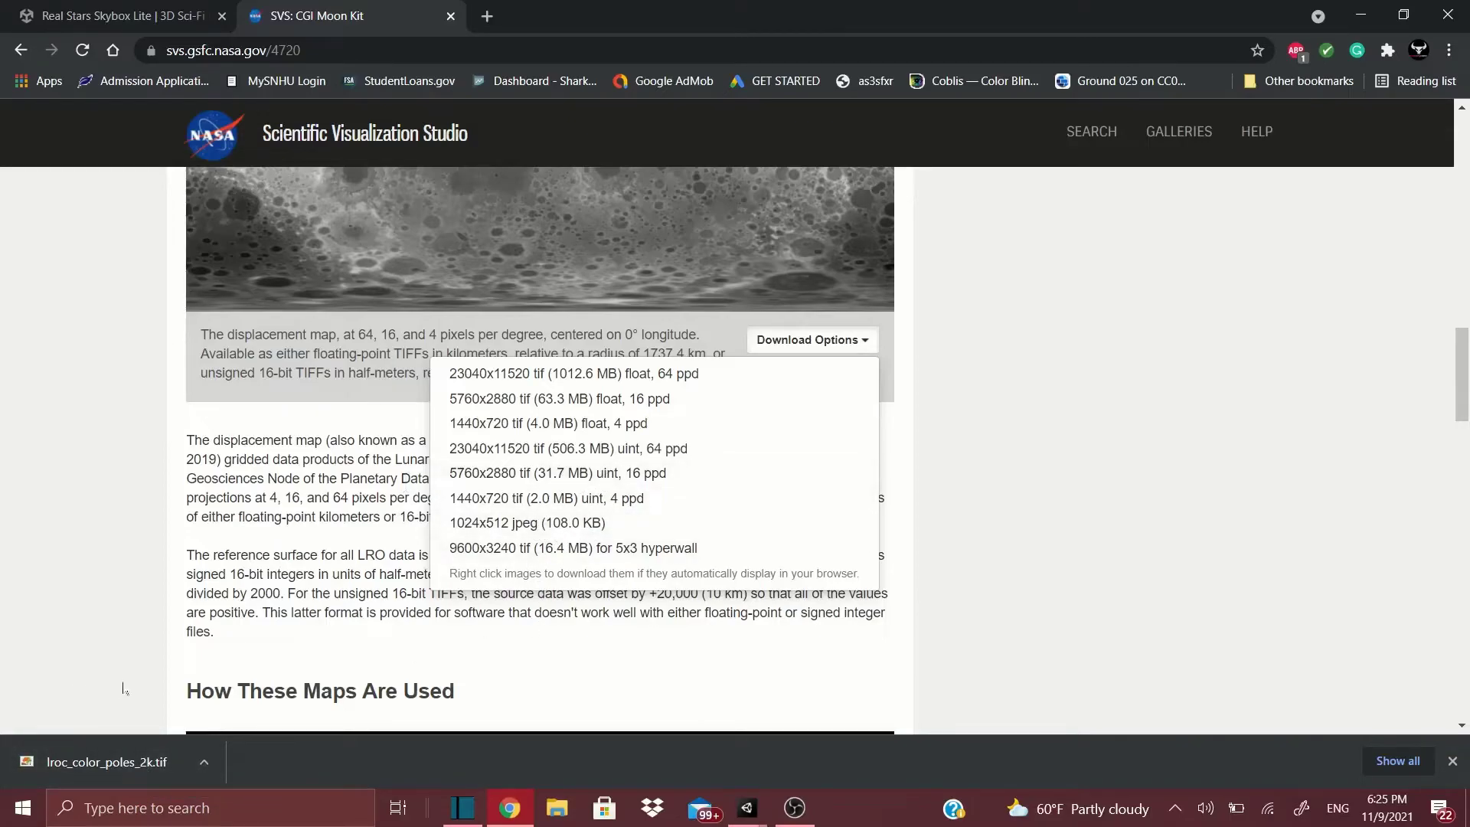
{"action": "left_click_drag", "start_coordinate": [107, 764], "coordinate": [453, 630]}
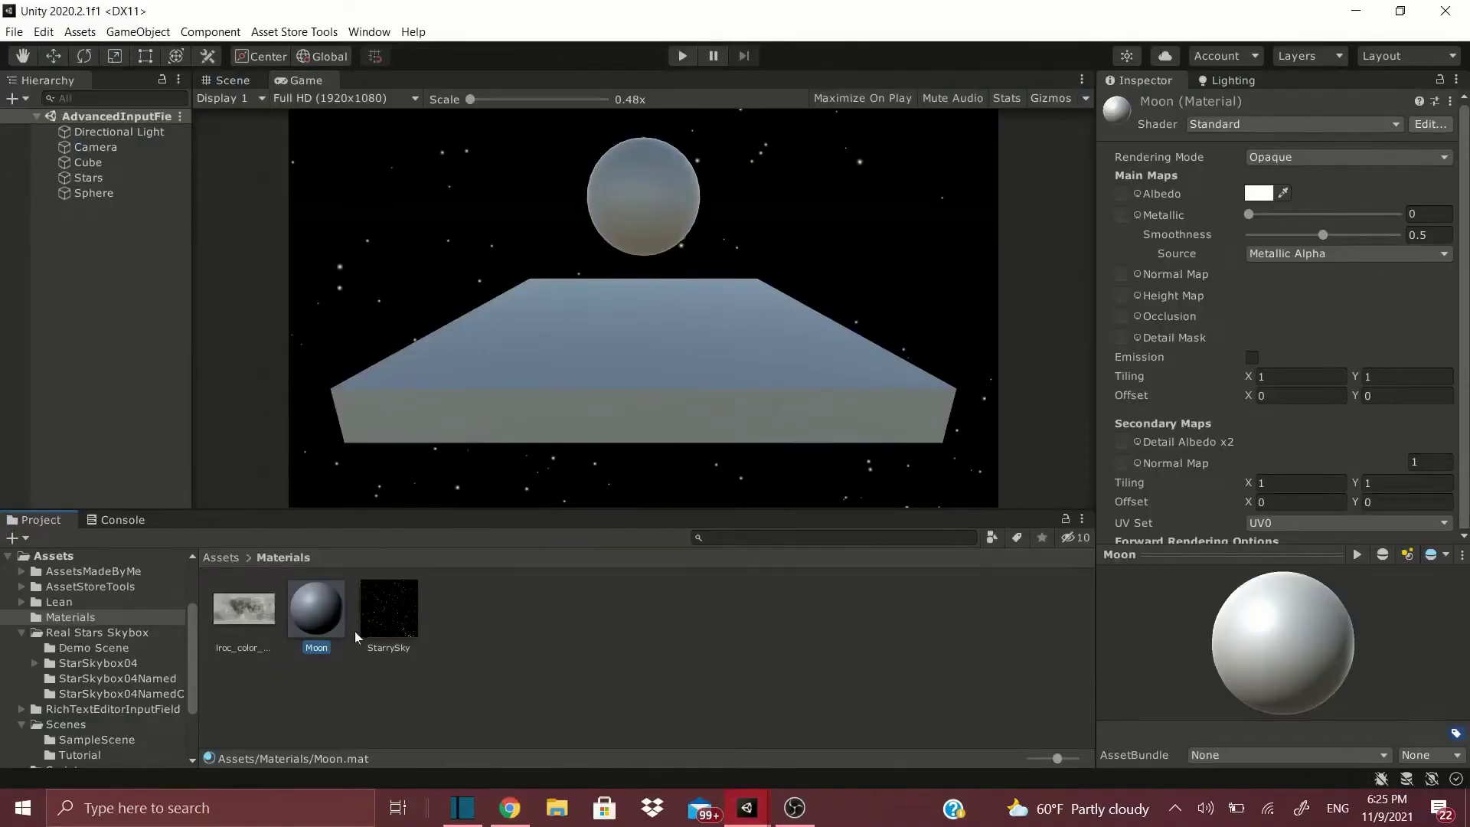
- Assign the lroc_color texture as the Moon material's Albedo map
{"action": "left_click_drag", "start_coordinate": [229, 612], "coordinate": [1127, 193]}
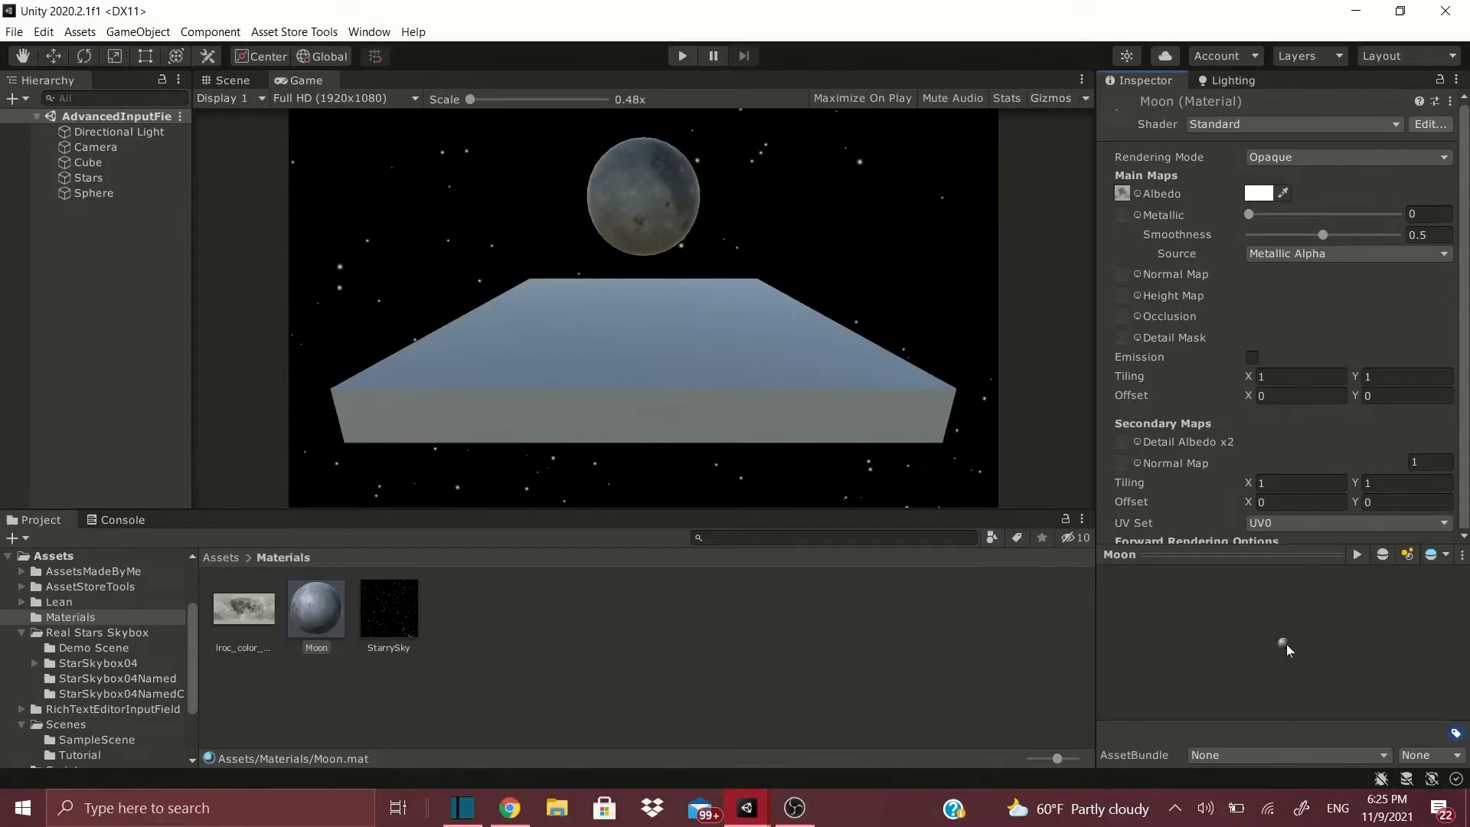
{"action": "left_click_drag", "start_coordinate": [1279, 554], "coordinate": [1279, 473]}
{"action": "left_click_drag", "start_coordinate": [1315, 354], "coordinate": [1309, 382]}
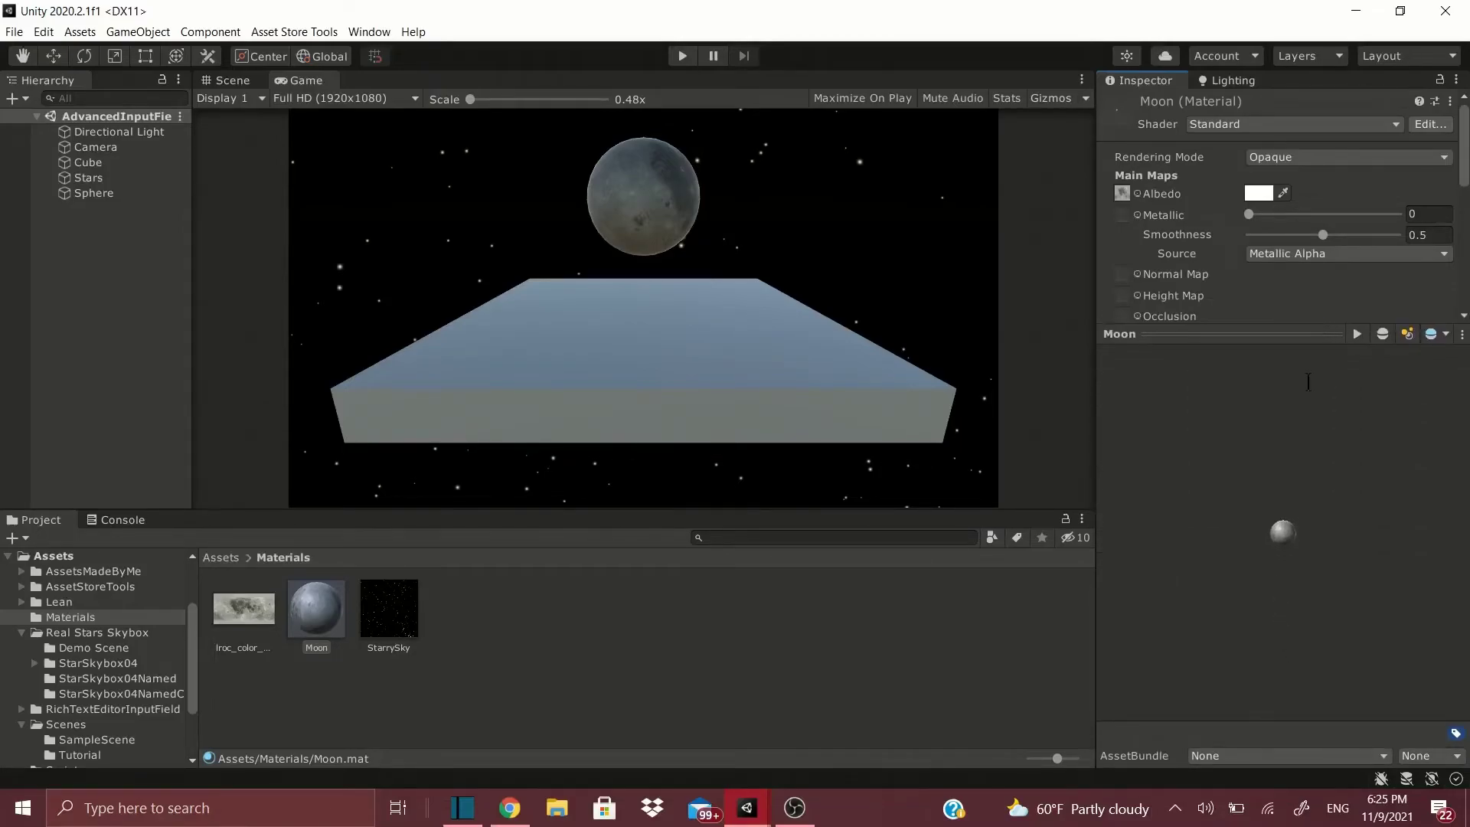
- Lower the Moon material's Smoothness to 0.434
{"action": "left_click", "coordinate": [1314, 235]}
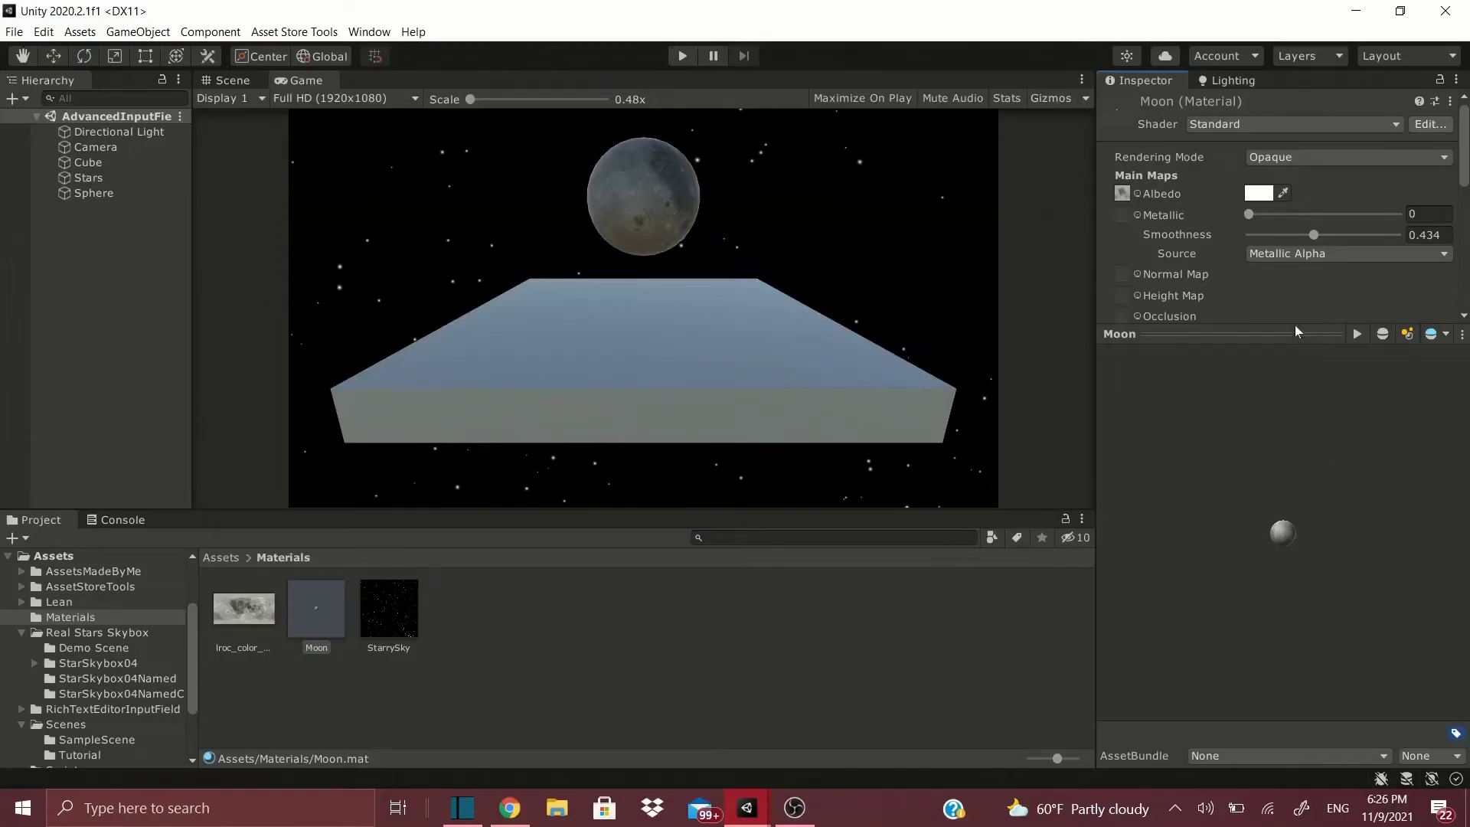
{"action": "left_click", "coordinate": [1219, 334]}
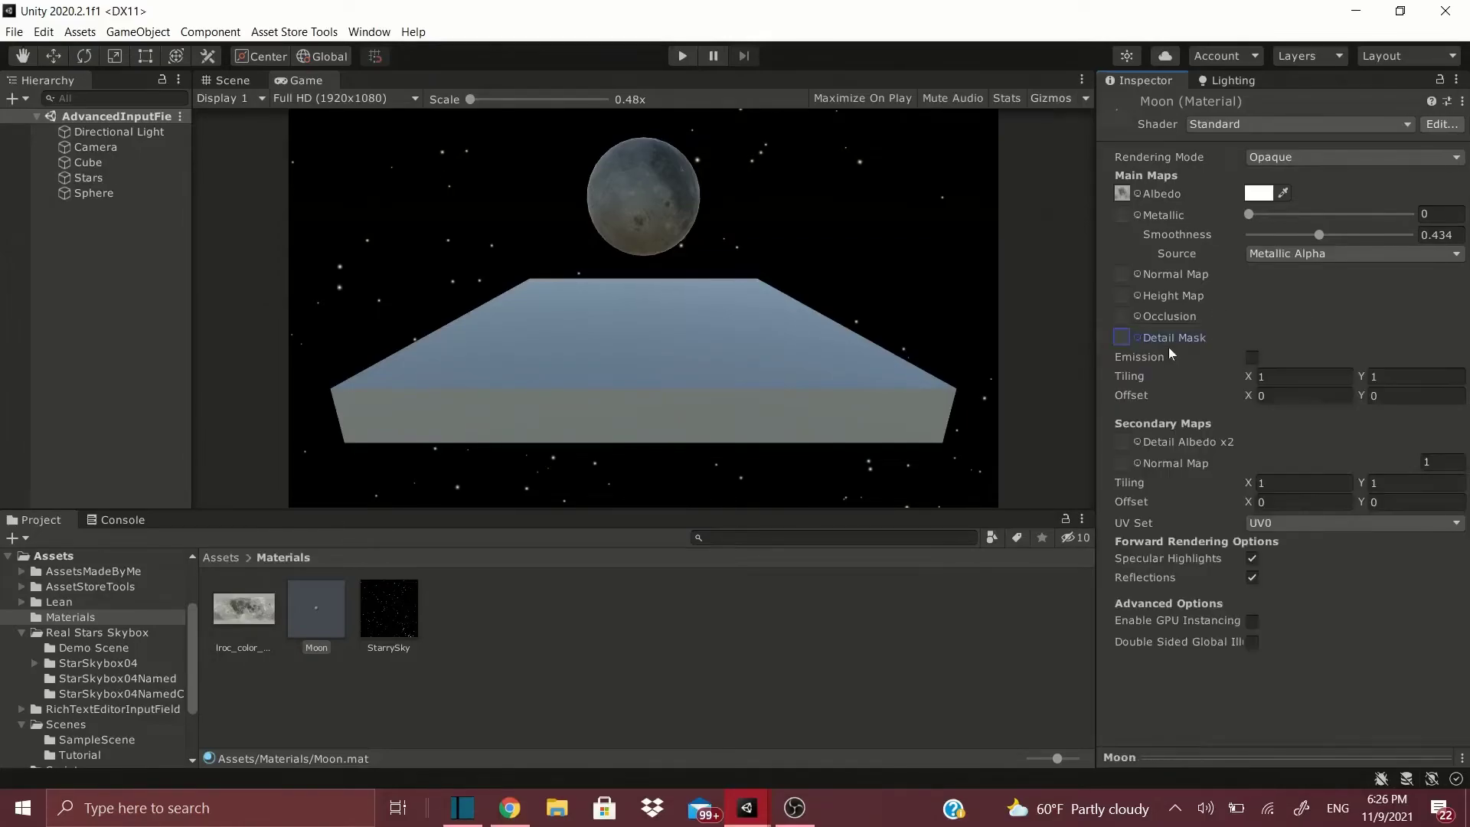
{"action": "left_click", "coordinate": [1200, 758]}
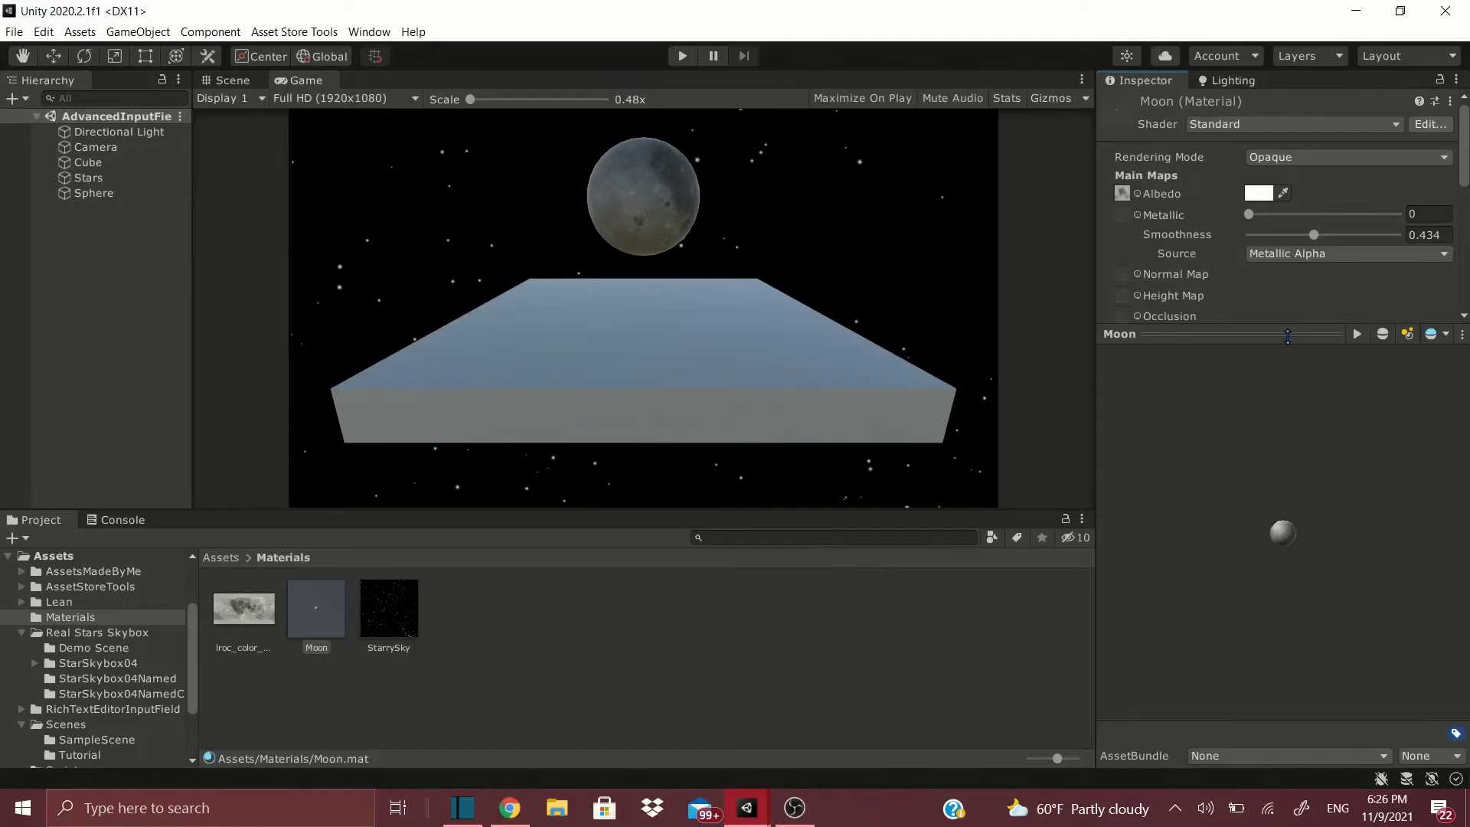
{"action": "left_click_drag", "start_coordinate": [1288, 334], "coordinate": [1288, 565]}
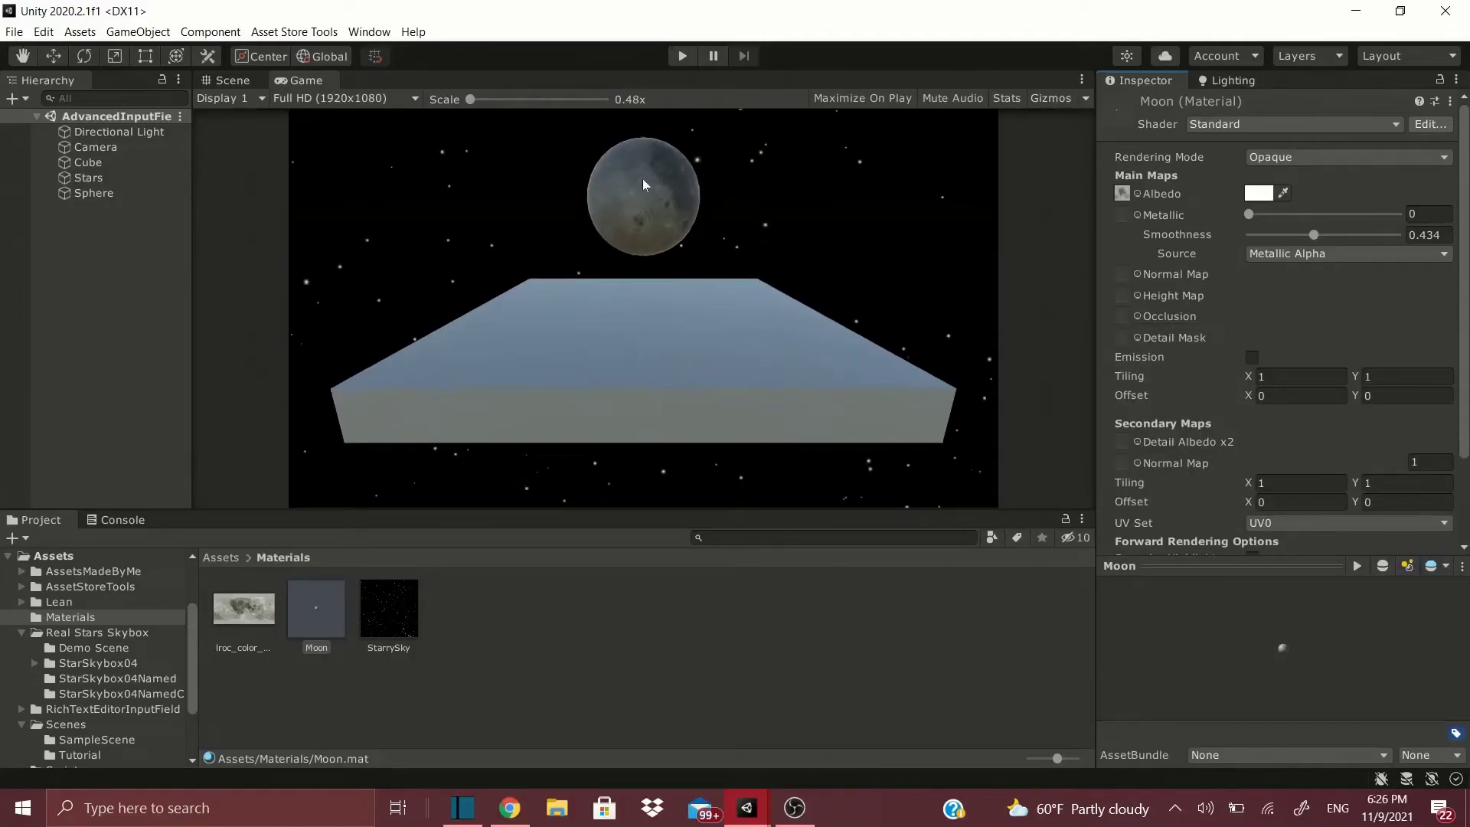
- Set the Moon material to Metallic 0 and Smoothness 0.244, checking the moon in Scene view
{"action": "left_click", "coordinate": [230, 80]}
{"action": "scroll", "coordinate": [693, 319], "scroll_direction": "up", "scroll_amount": 6}
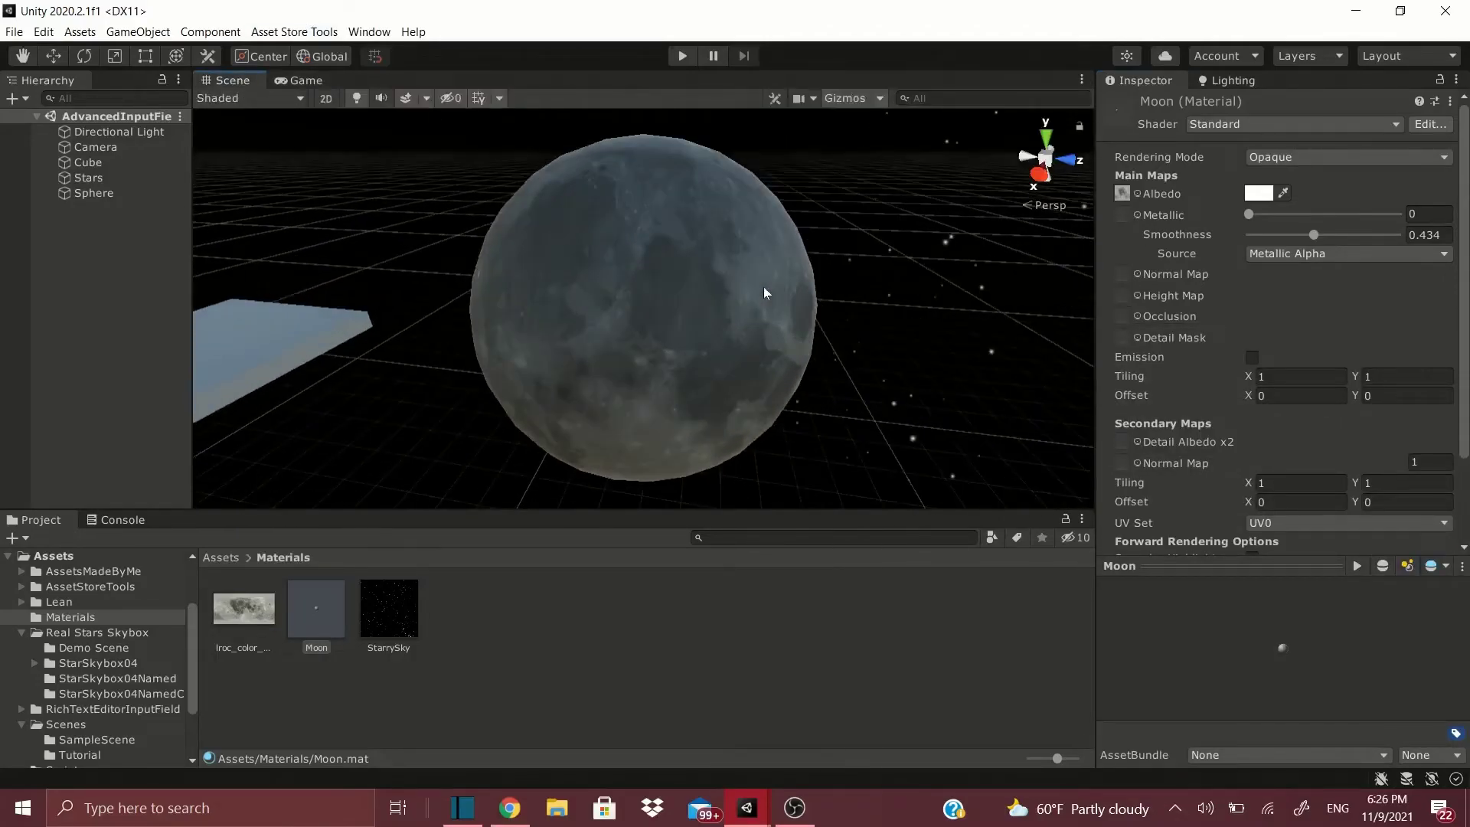
{"action": "scroll", "coordinate": [764, 287], "scroll_direction": "up", "scroll_amount": 3}
{"action": "middle_click_drag", "start_coordinate": [714, 296], "coordinate": [702, 268]}
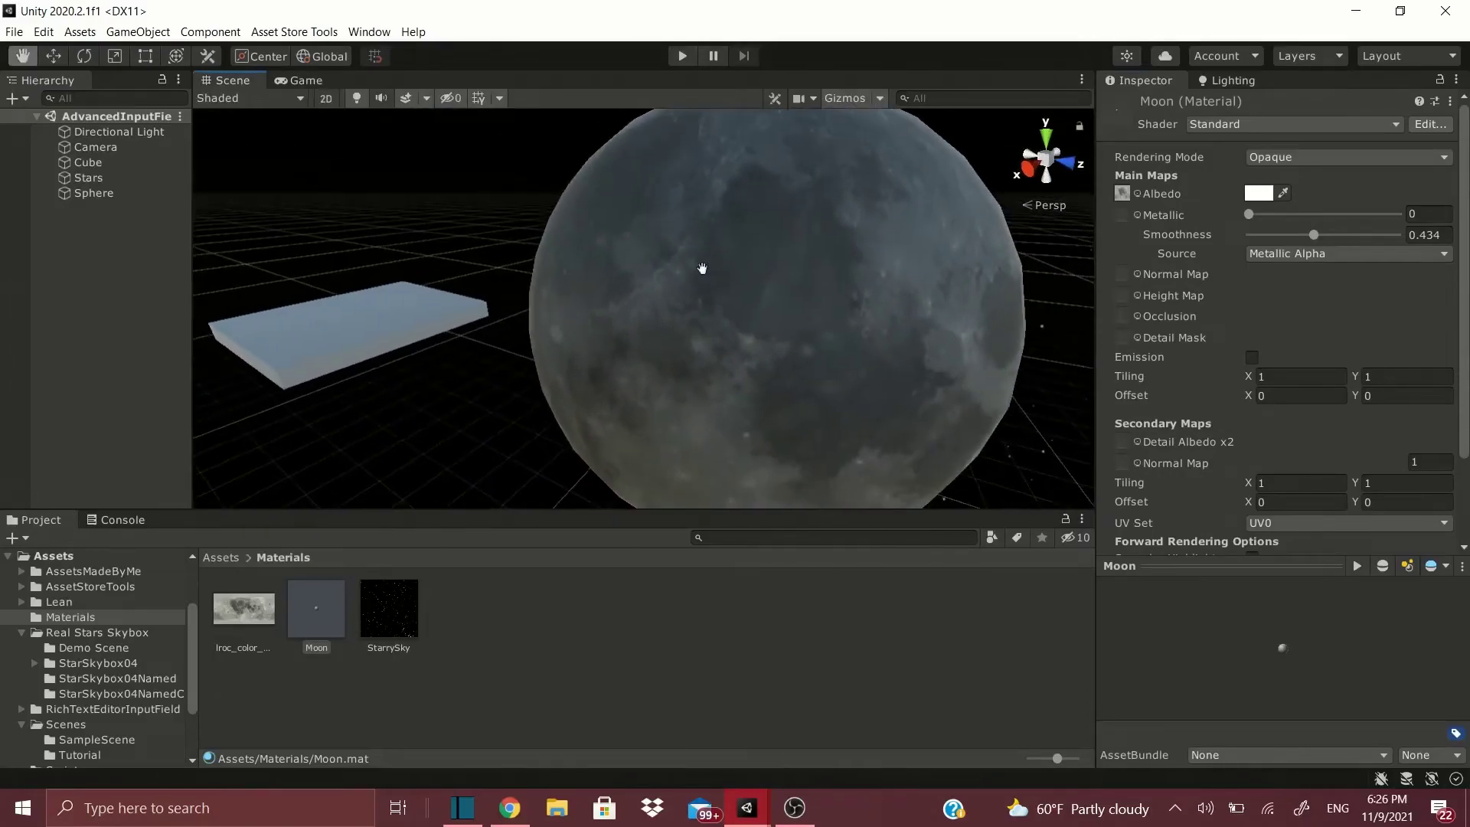
{"action": "scroll", "coordinate": [703, 268], "scroll_direction": "down", "scroll_amount": 3}
{"action": "mouse_move", "coordinate": [1249, 214]}
{"action": "left_mouse_down"}
{"action": "mouse_move", "coordinate": [1363, 216]}
{"action": "mouse_move", "coordinate": [1250, 216]}
{"action": "mouse_move", "coordinate": [1271, 218]}
{"action": "left_mouse_up"}
{"action": "mouse_move", "coordinate": [1314, 235]}
{"action": "left_mouse_down"}
{"action": "mouse_move", "coordinate": [1348, 241]}
{"action": "mouse_move", "coordinate": [1256, 242]}
{"action": "mouse_move", "coordinate": [1298, 241]}
{"action": "mouse_move", "coordinate": [1249, 217]}
{"action": "left_mouse_up"}
- View the moon through the game camera and select the duplicated lroc_color_poles_2k 1 texture
{"action": "scroll", "coordinate": [558, 276], "scroll_direction": "down", "scroll_amount": 2}
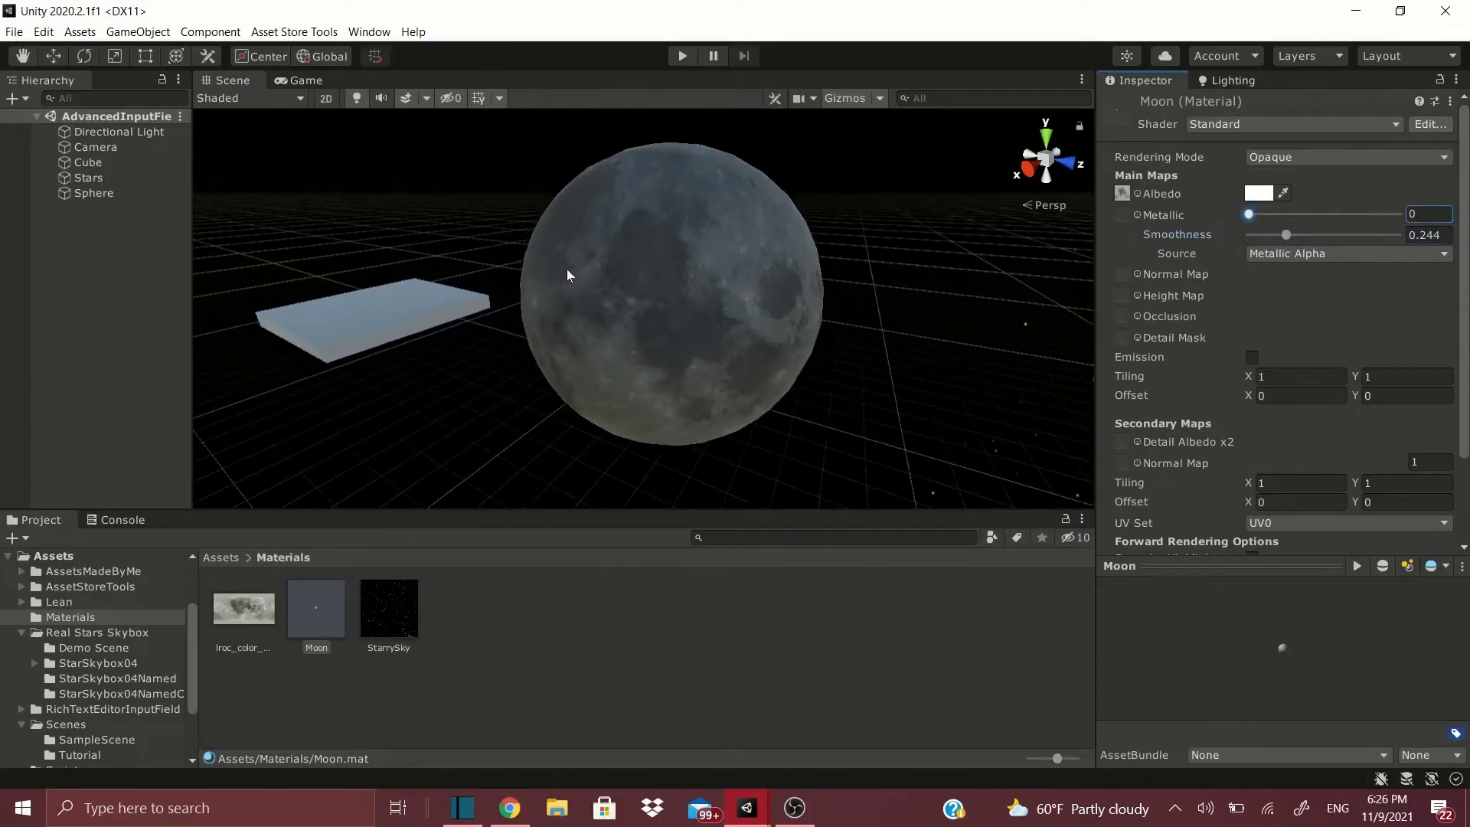
{"action": "left_click", "coordinate": [322, 80]}
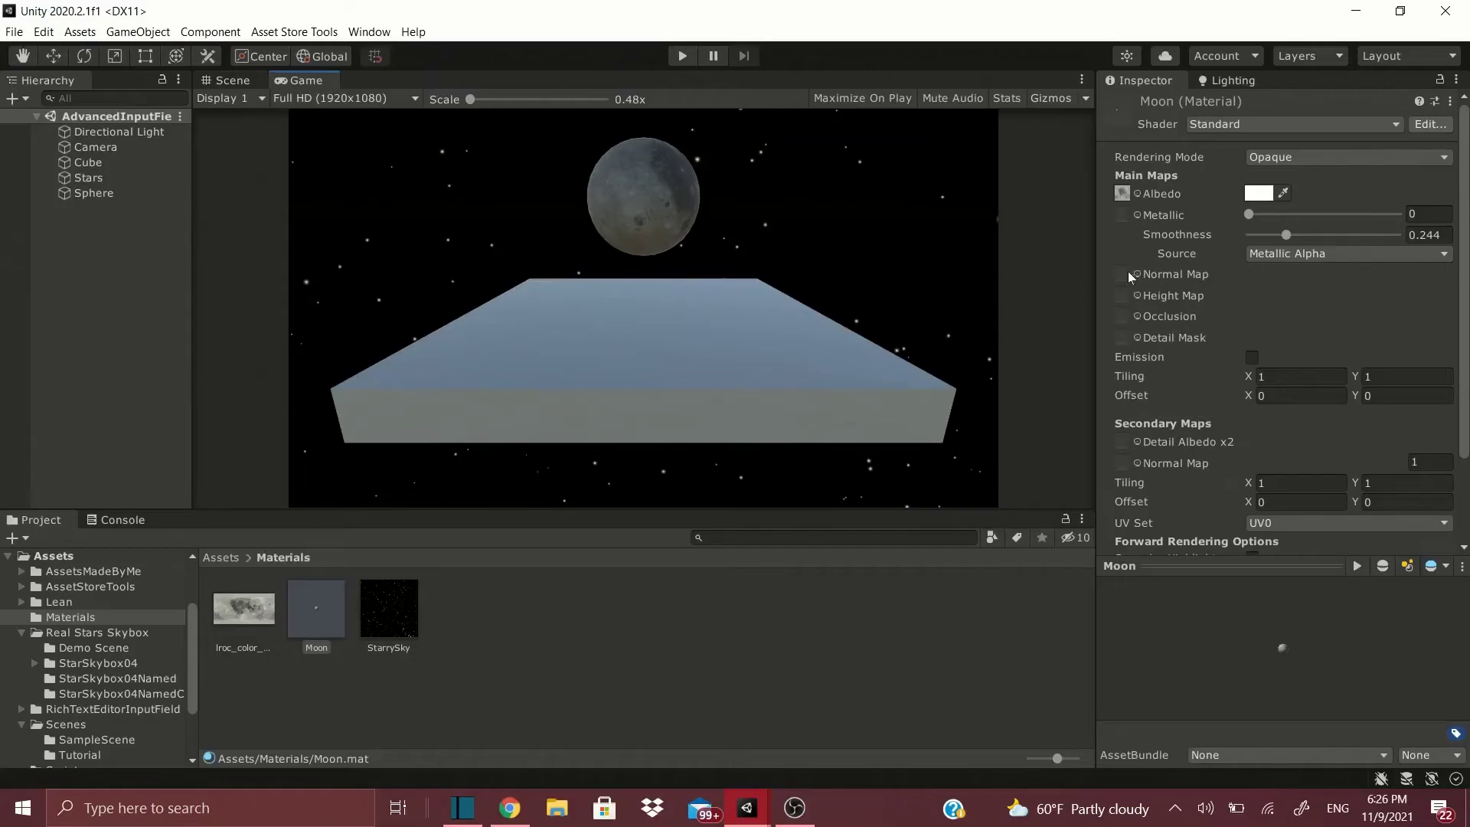
{"action": "left_click", "coordinate": [260, 613]}
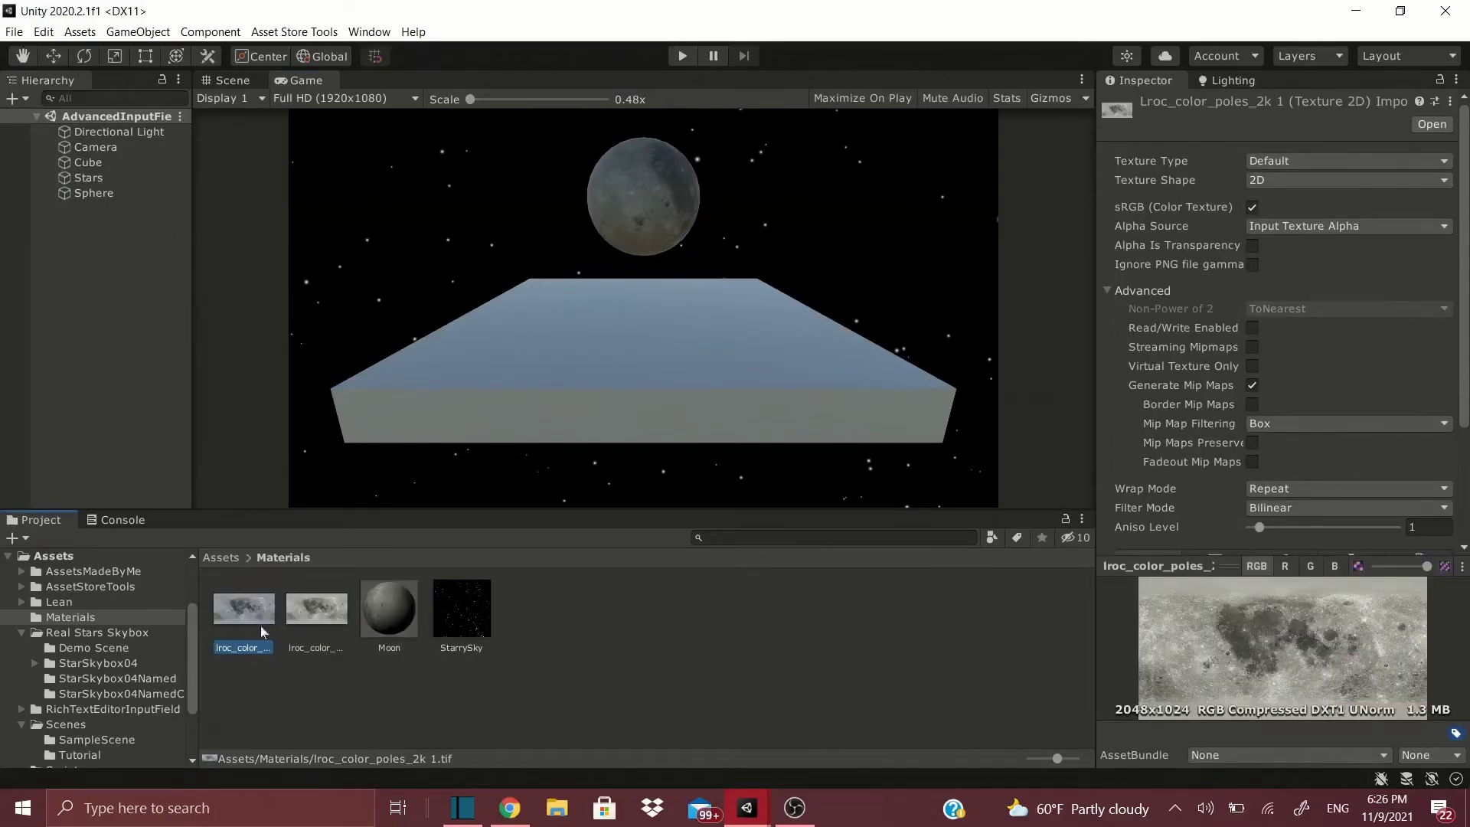
- Rename the texture copy to Moon_Normal
{"action": "right_click", "coordinate": [246, 619]}
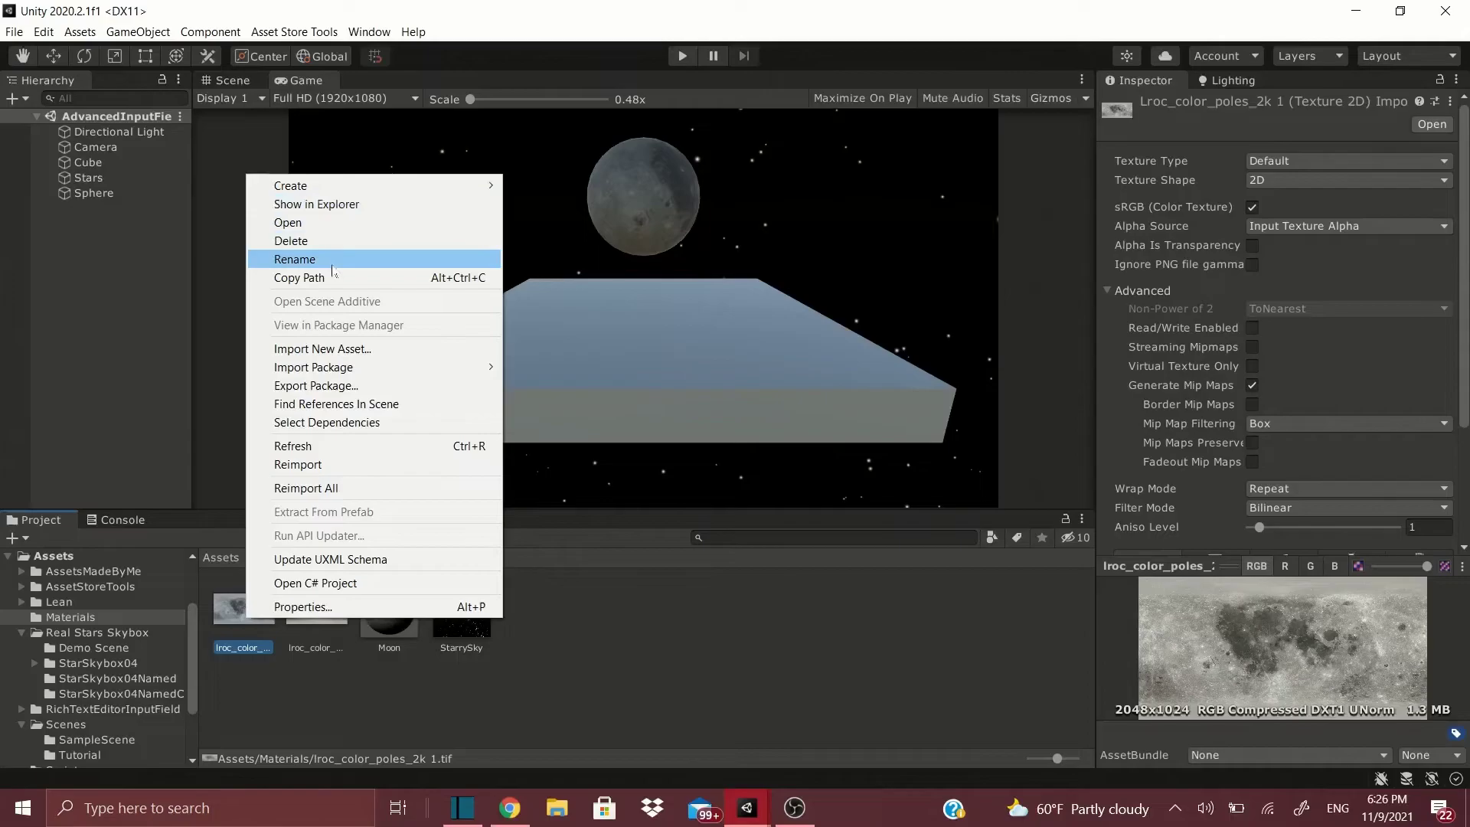
{"action": "left_click", "coordinate": [333, 259]}
{"action": "type", "text": "M"}
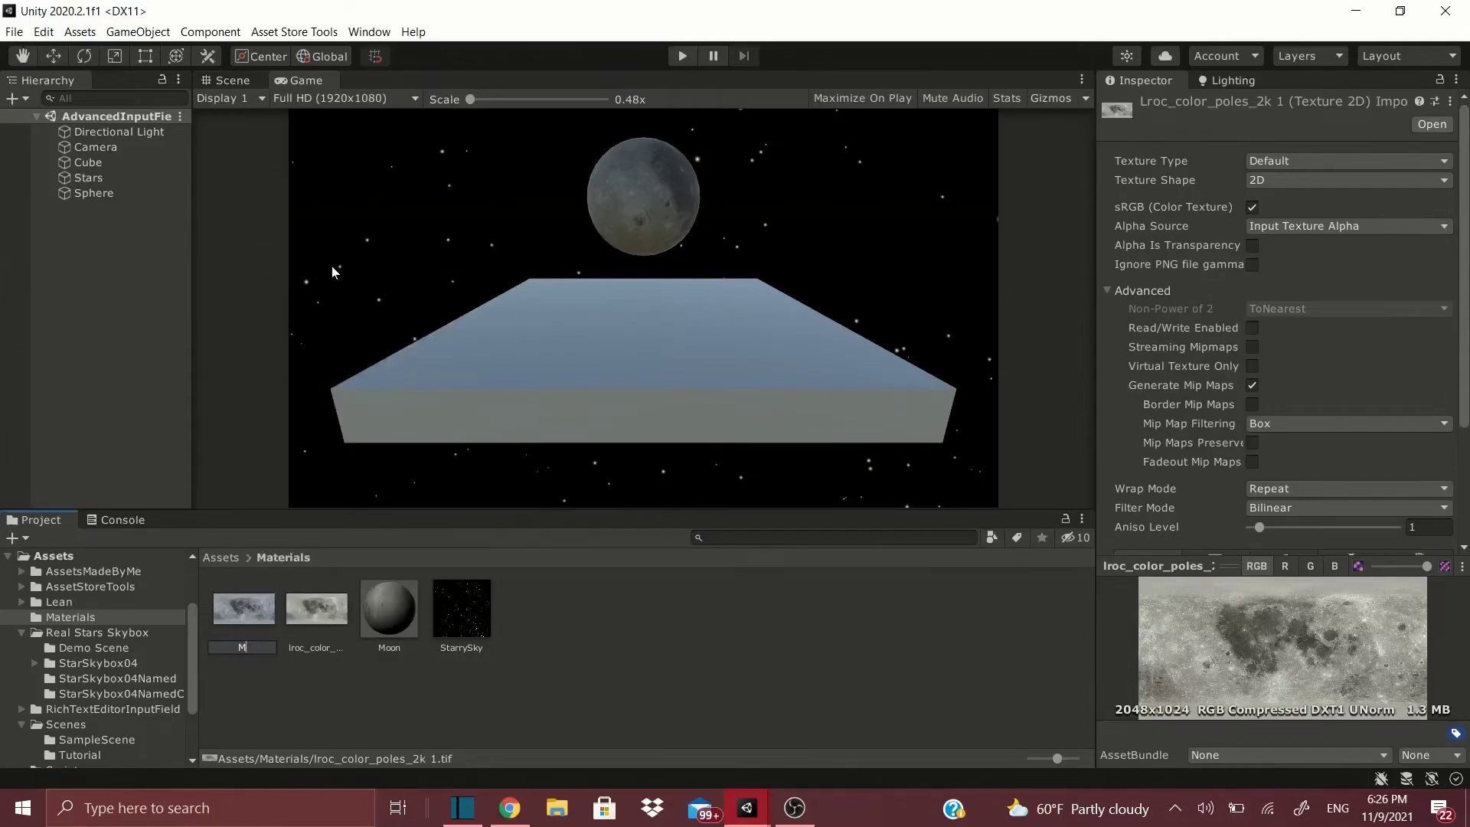
{"action": "type", "text": "oon_Normal"}
{"action": "key", "text": "Return"}
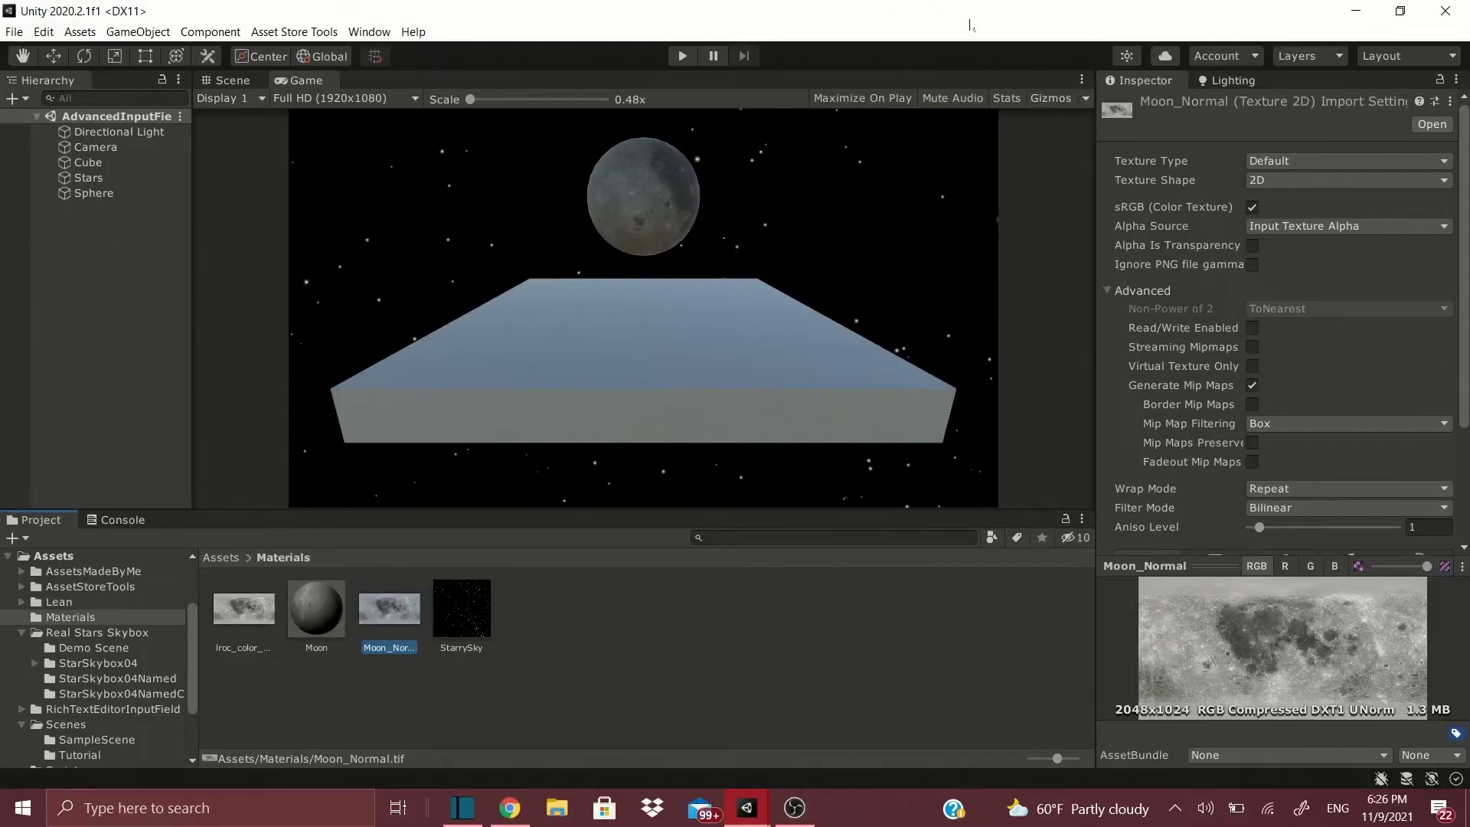
- Import Moon_Normal as a Normal map created from grayscale and apply the settings
{"action": "left_click", "coordinate": [1296, 161]}
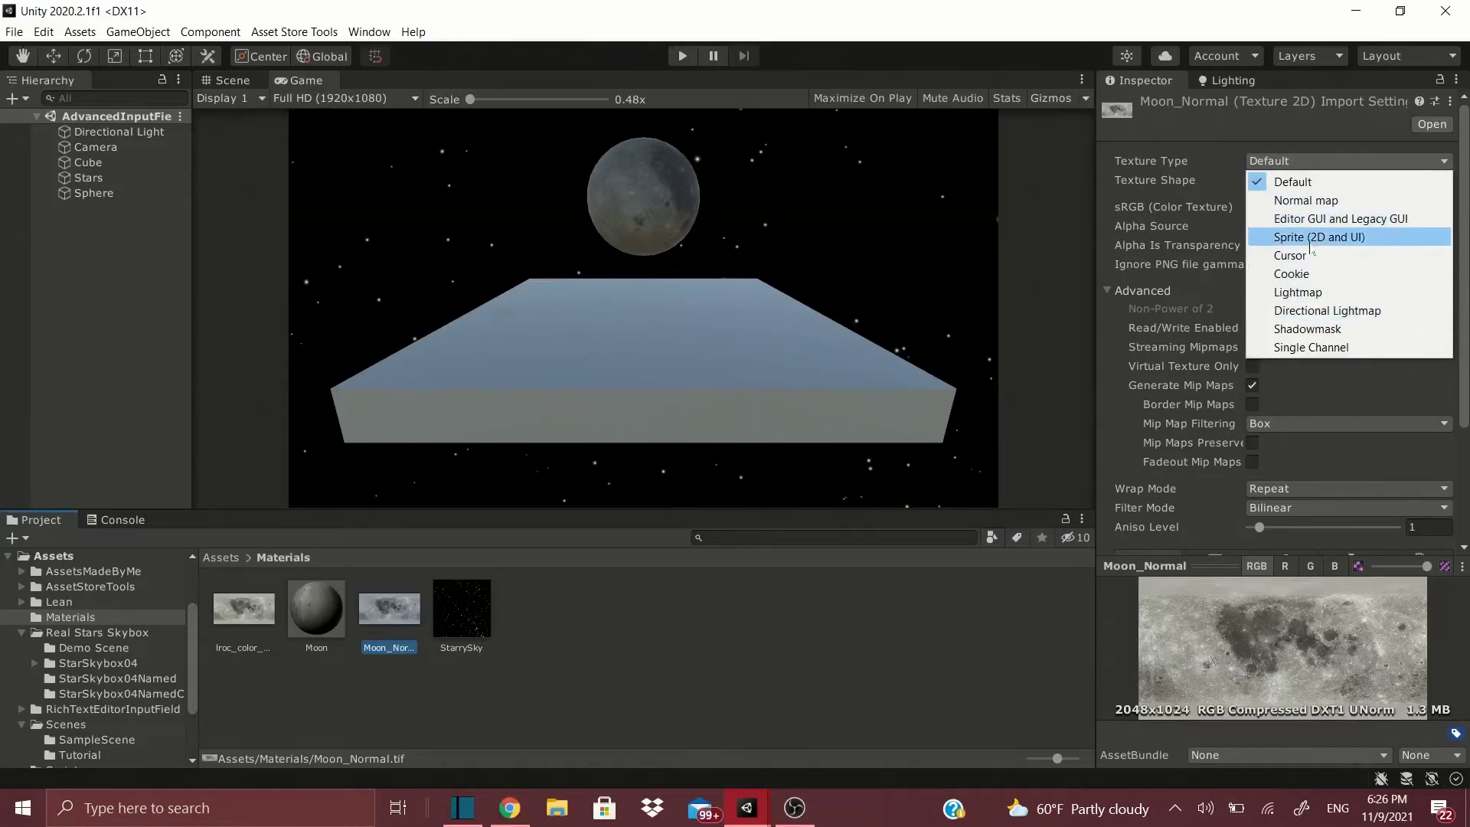
{"action": "left_click", "coordinate": [1299, 202]}
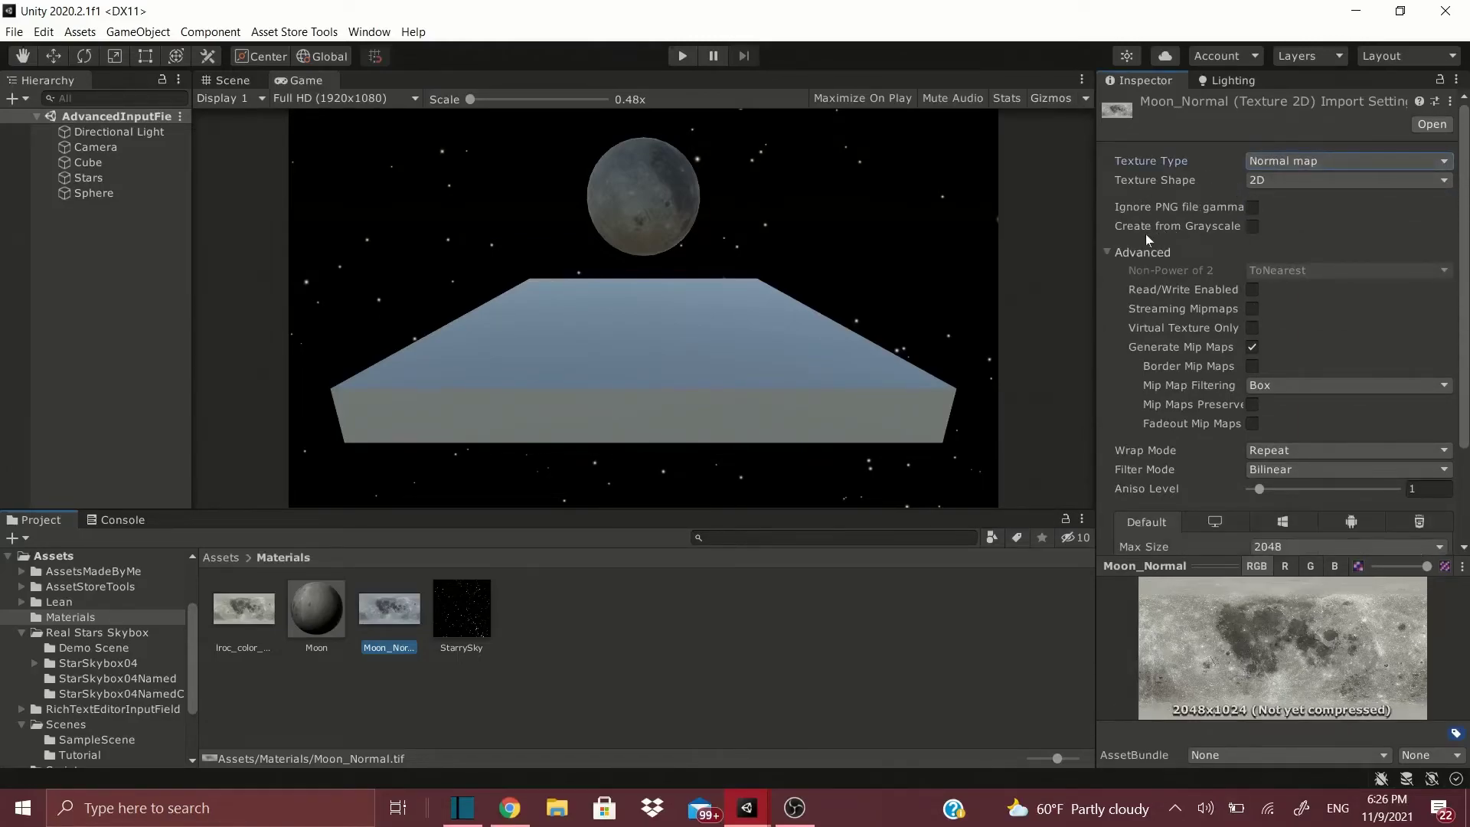
{"action": "left_click", "coordinate": [1252, 226]}
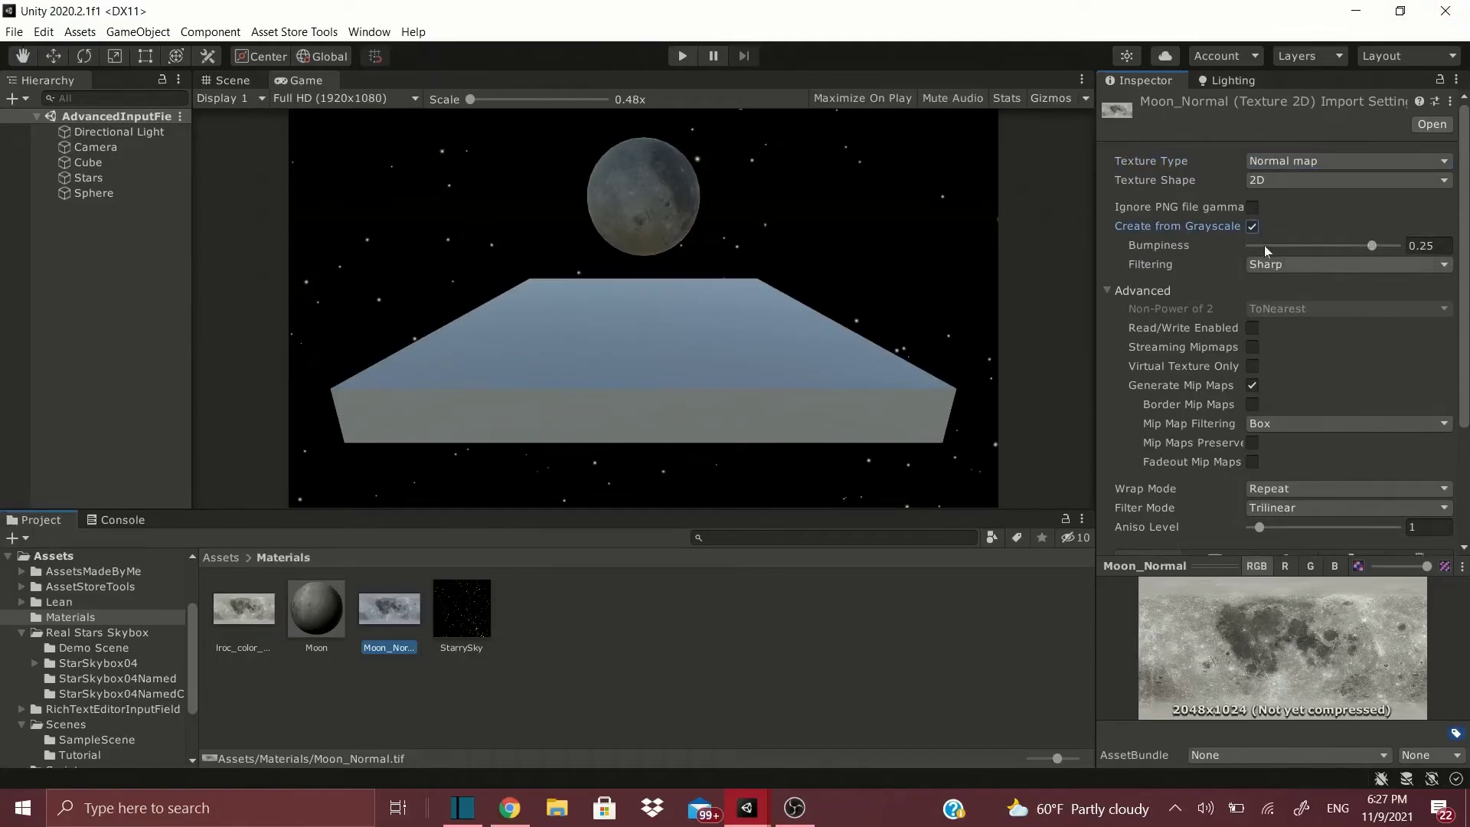
{"action": "scroll", "coordinate": [1317, 444], "scroll_direction": "down", "scroll_amount": 3}
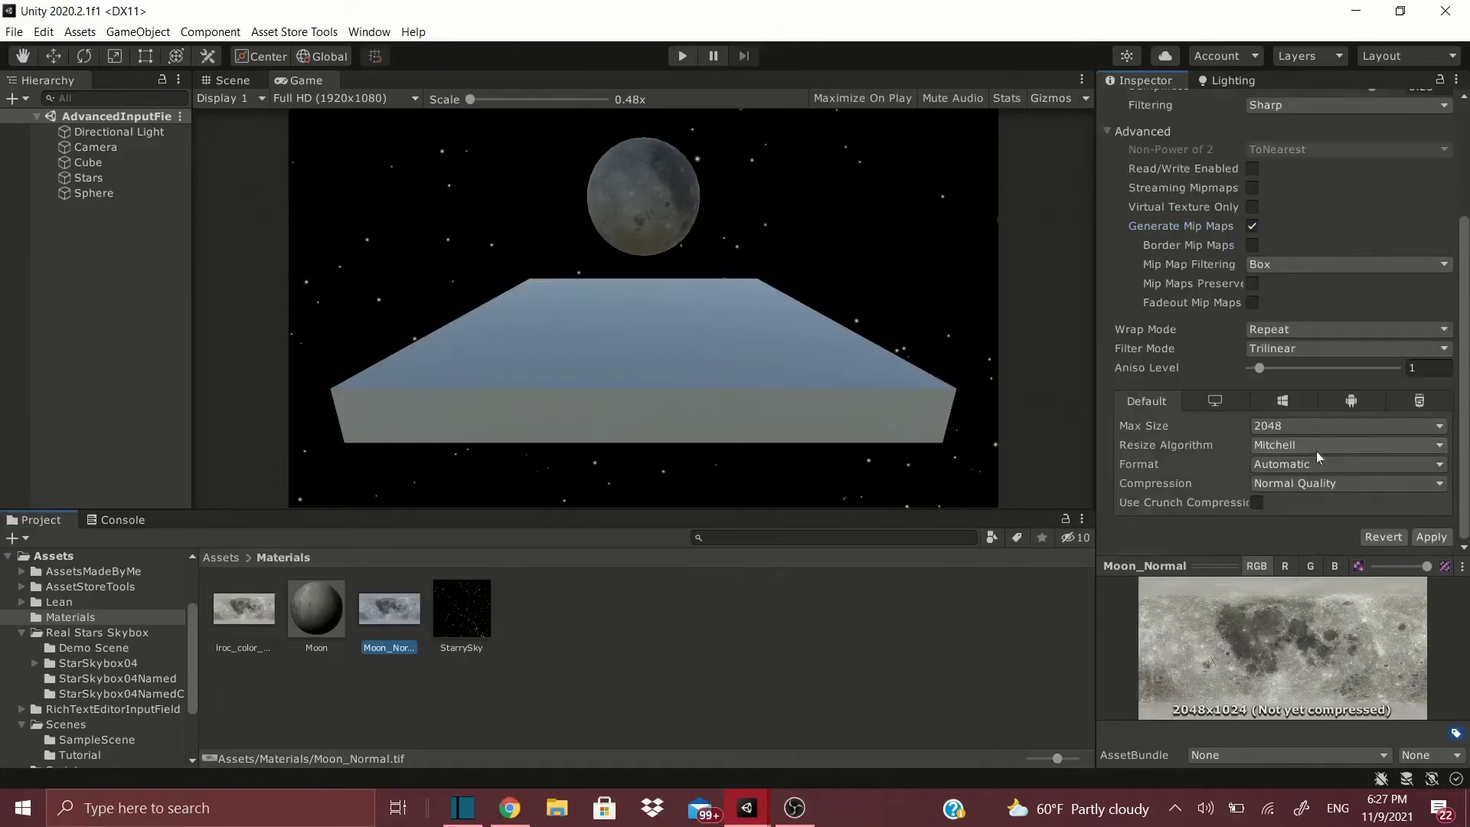
{"action": "left_click", "coordinate": [1435, 543]}
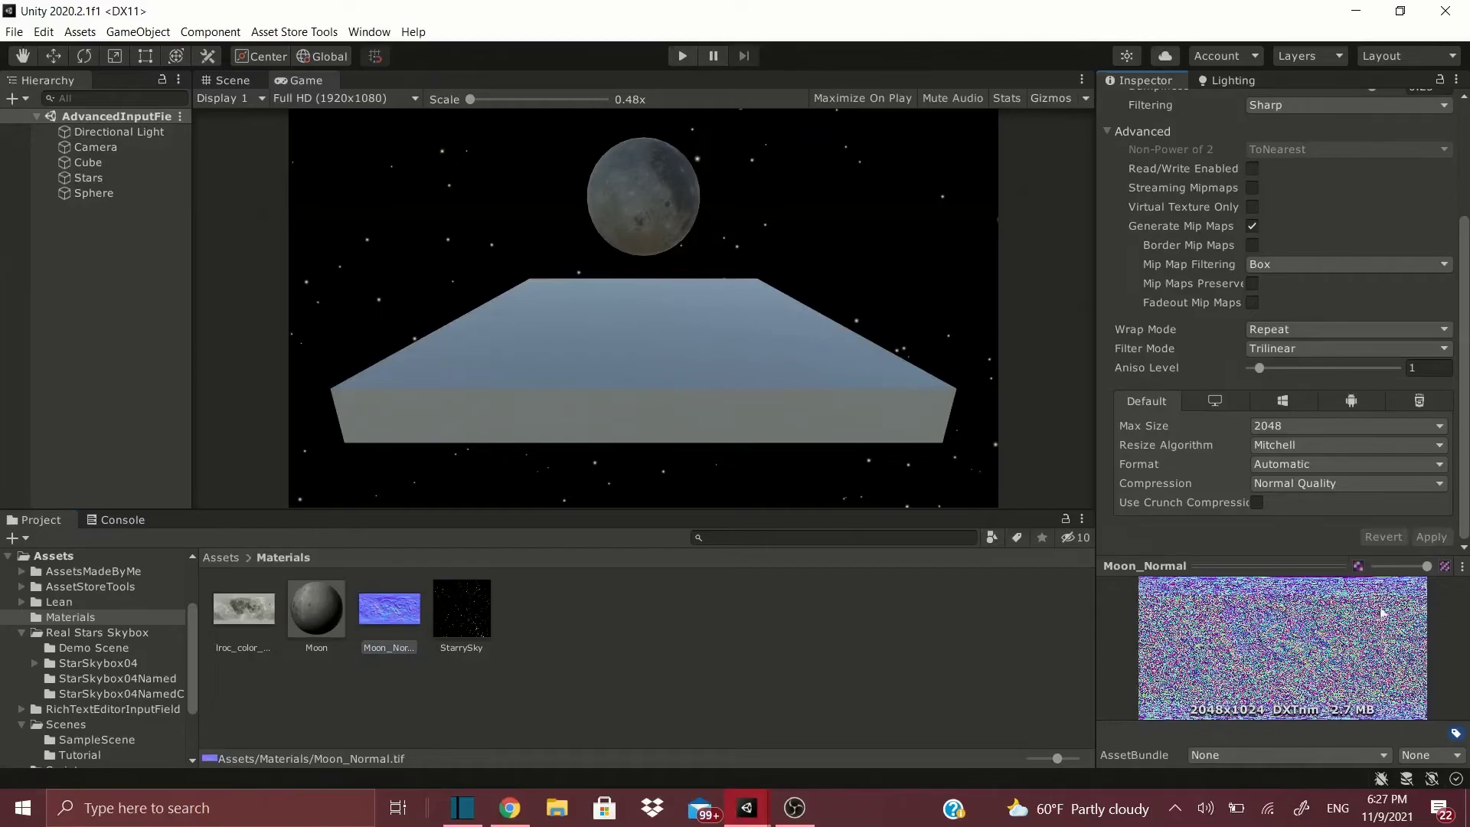
- Assign Moon_Normal to the Moon material's Normal Map slot
{"action": "left_click", "coordinate": [314, 607]}
{"action": "left_click_drag", "start_coordinate": [389, 608], "coordinate": [873, 602]}
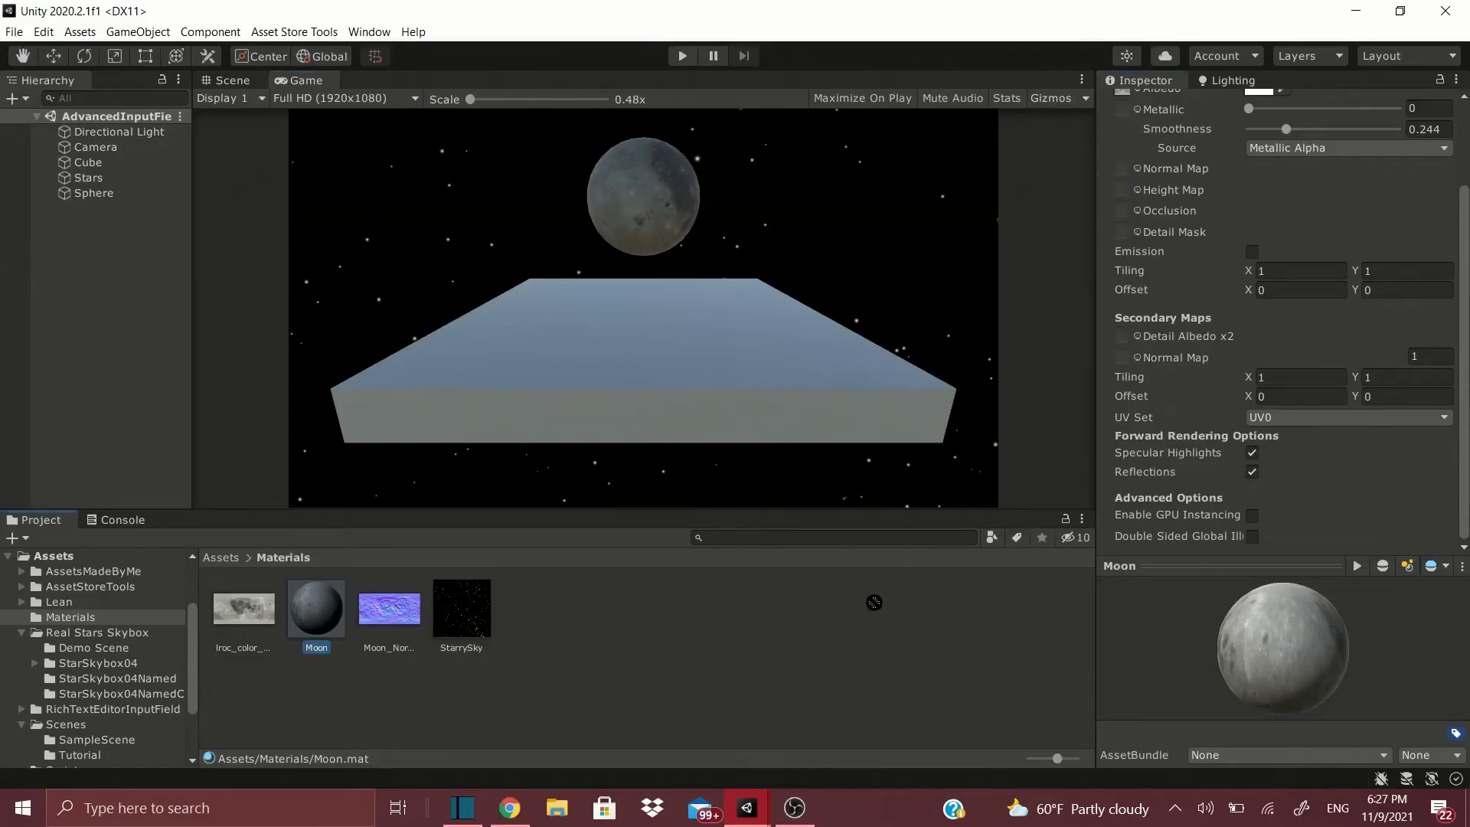
{"action": "scroll", "coordinate": [1224, 331], "scroll_direction": "up", "scroll_amount": 3}
{"action": "left_click_drag", "start_coordinate": [411, 624], "coordinate": [1121, 274]}
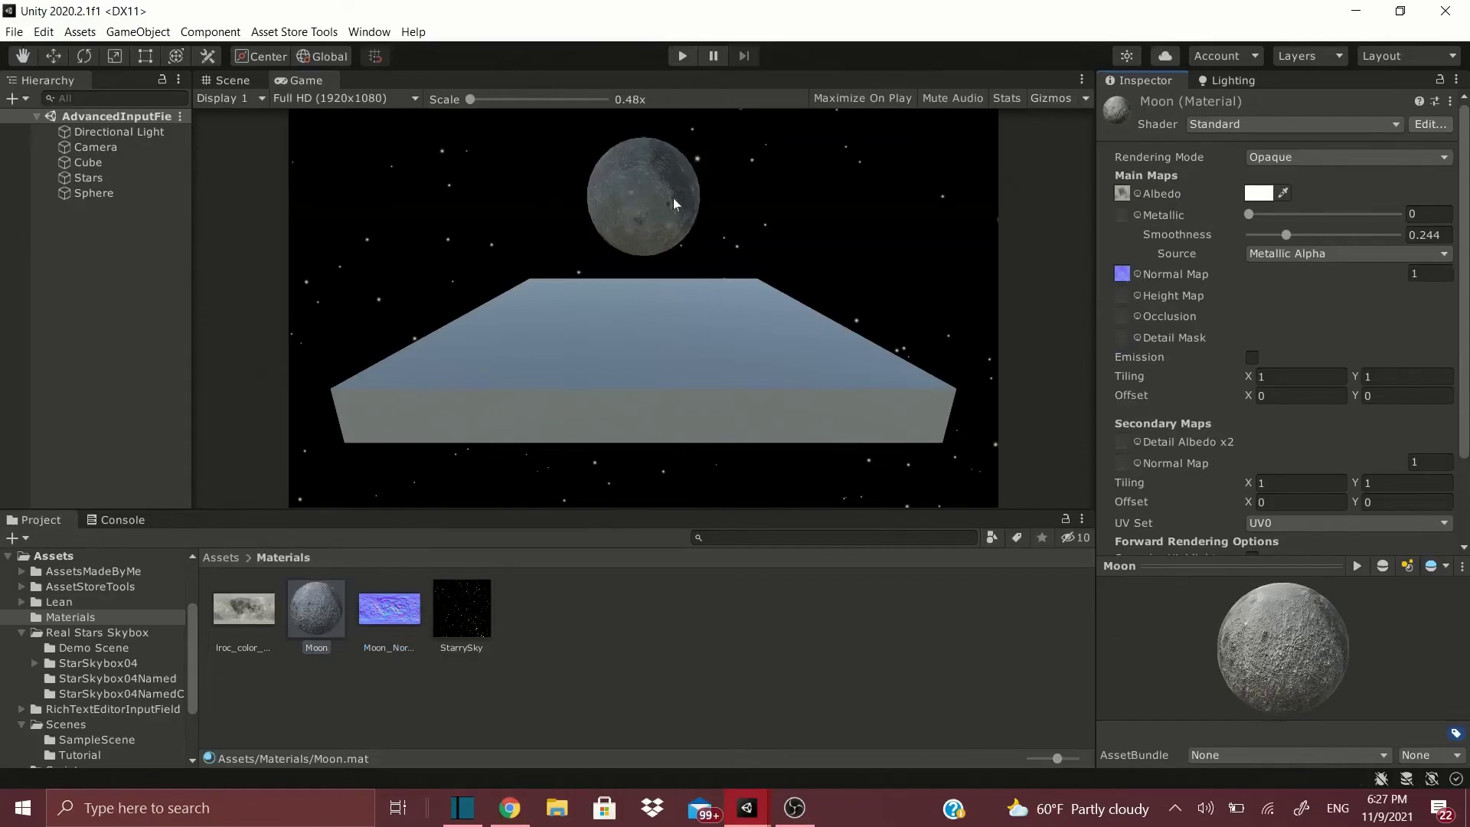
- Set the moon's normal map strength to 1.02 and view the result in Game view
{"action": "left_click", "coordinate": [230, 81]}
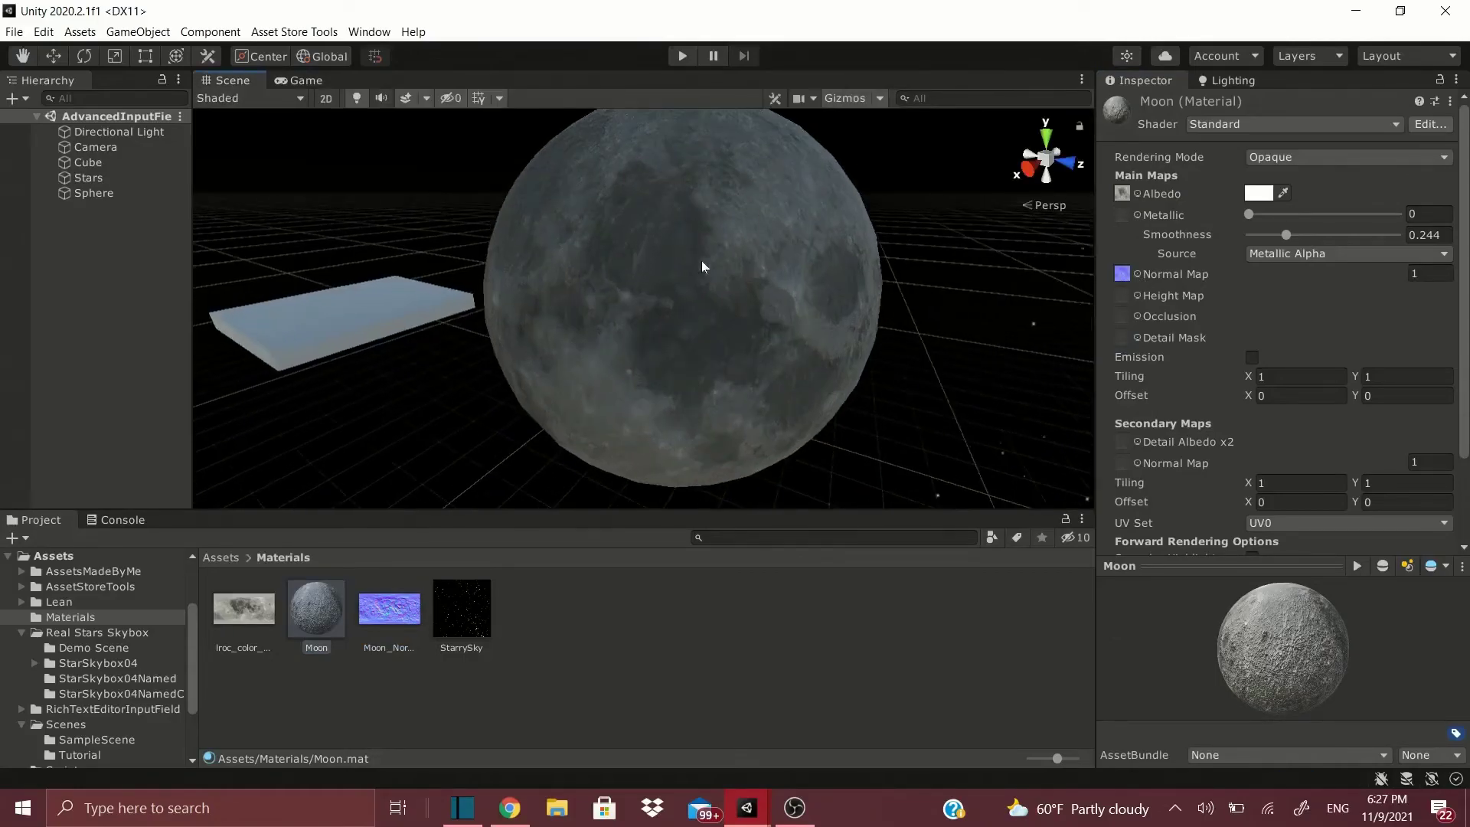
{"action": "scroll", "coordinate": [701, 260], "scroll_direction": "up", "scroll_amount": 5}
{"action": "scroll", "coordinate": [789, 279], "scroll_direction": "down", "scroll_amount": 2}
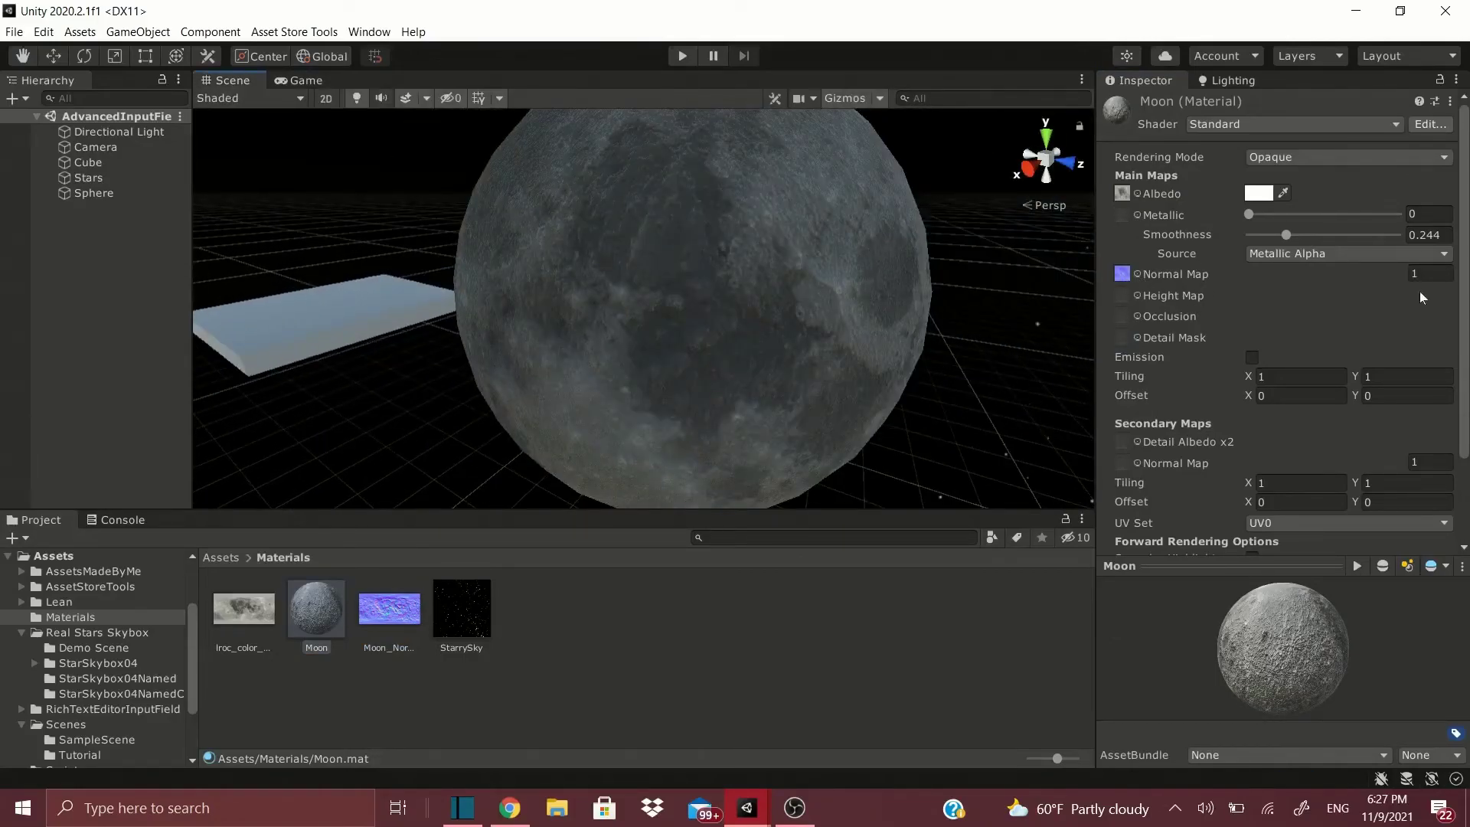
{"action": "left_click_drag", "start_coordinate": [1403, 272], "coordinate": [1162, 275]}
{"action": "mouse_move", "coordinate": [1395, 282]}
{"action": "left_mouse_down"}
{"action": "mouse_move", "coordinate": [1339, 277]}
{"action": "mouse_move", "coordinate": [1403, 282]}
{"action": "left_mouse_up"}
{"action": "left_click", "coordinate": [300, 80]}
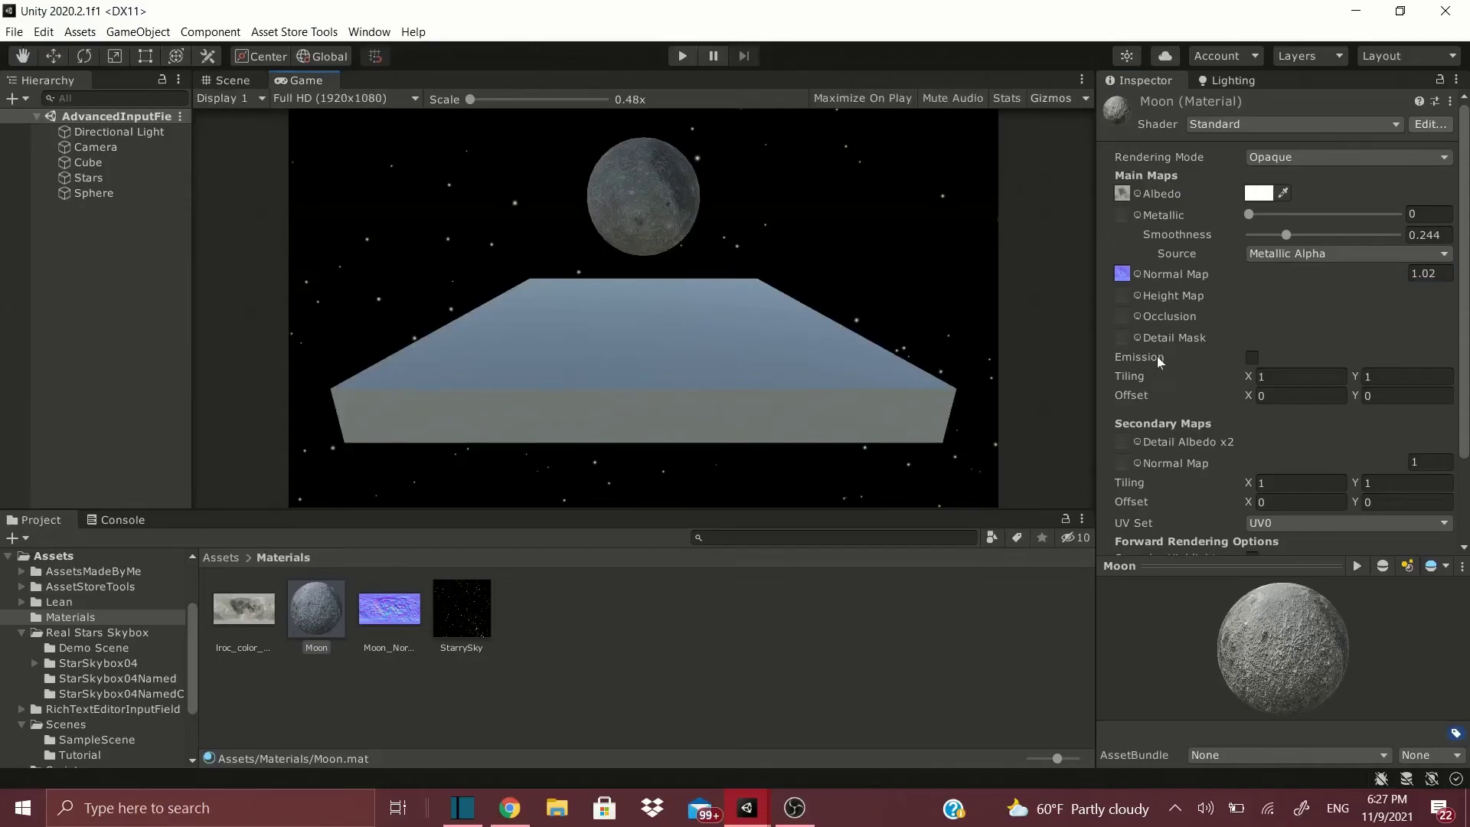
- Enable emission on the Moon material with a dark grey emission colour
{"action": "left_click", "coordinate": [1253, 358]}
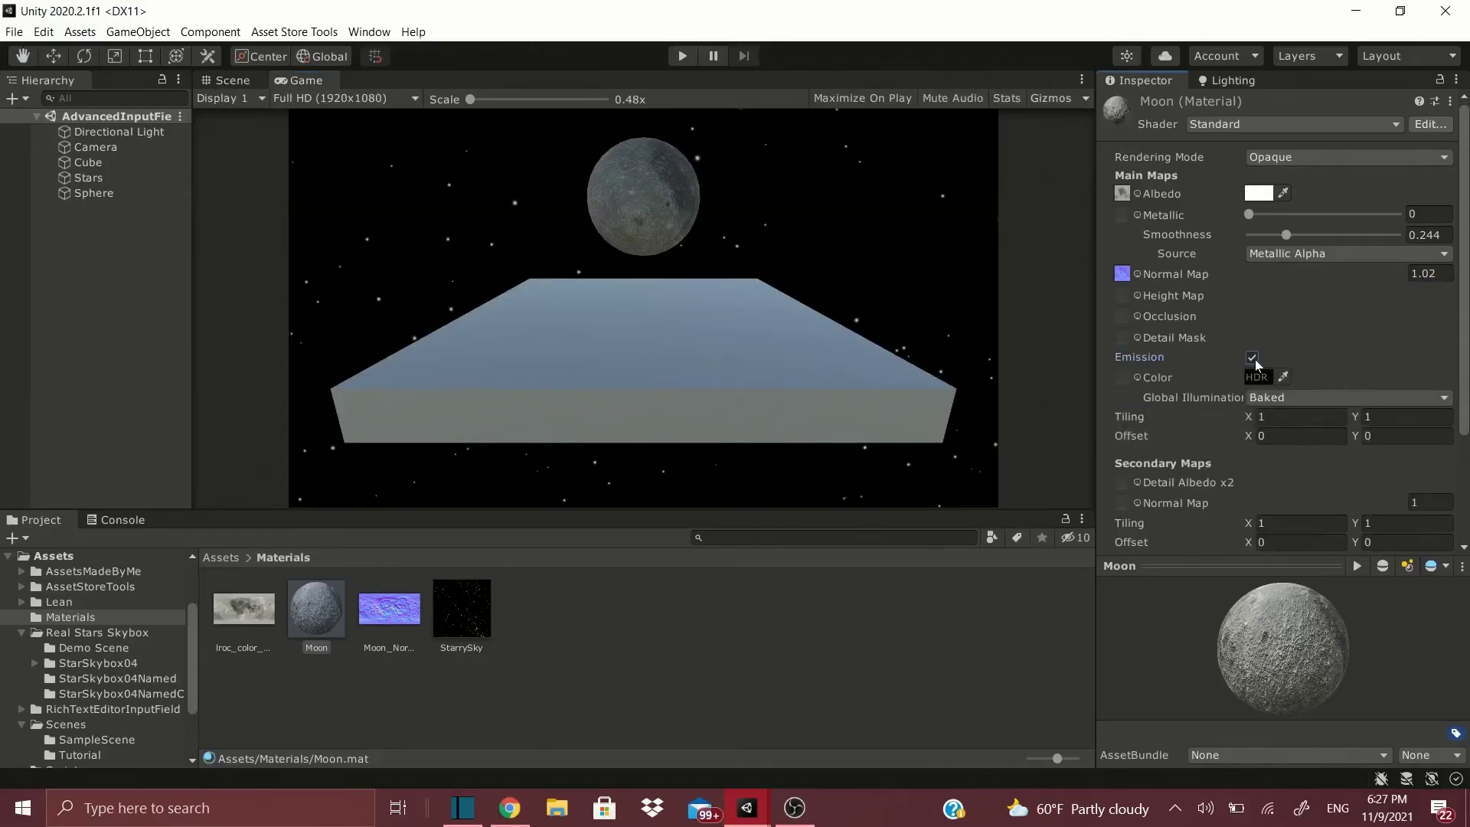
{"action": "scroll", "coordinate": [1225, 306], "scroll_direction": "down", "scroll_amount": 3}
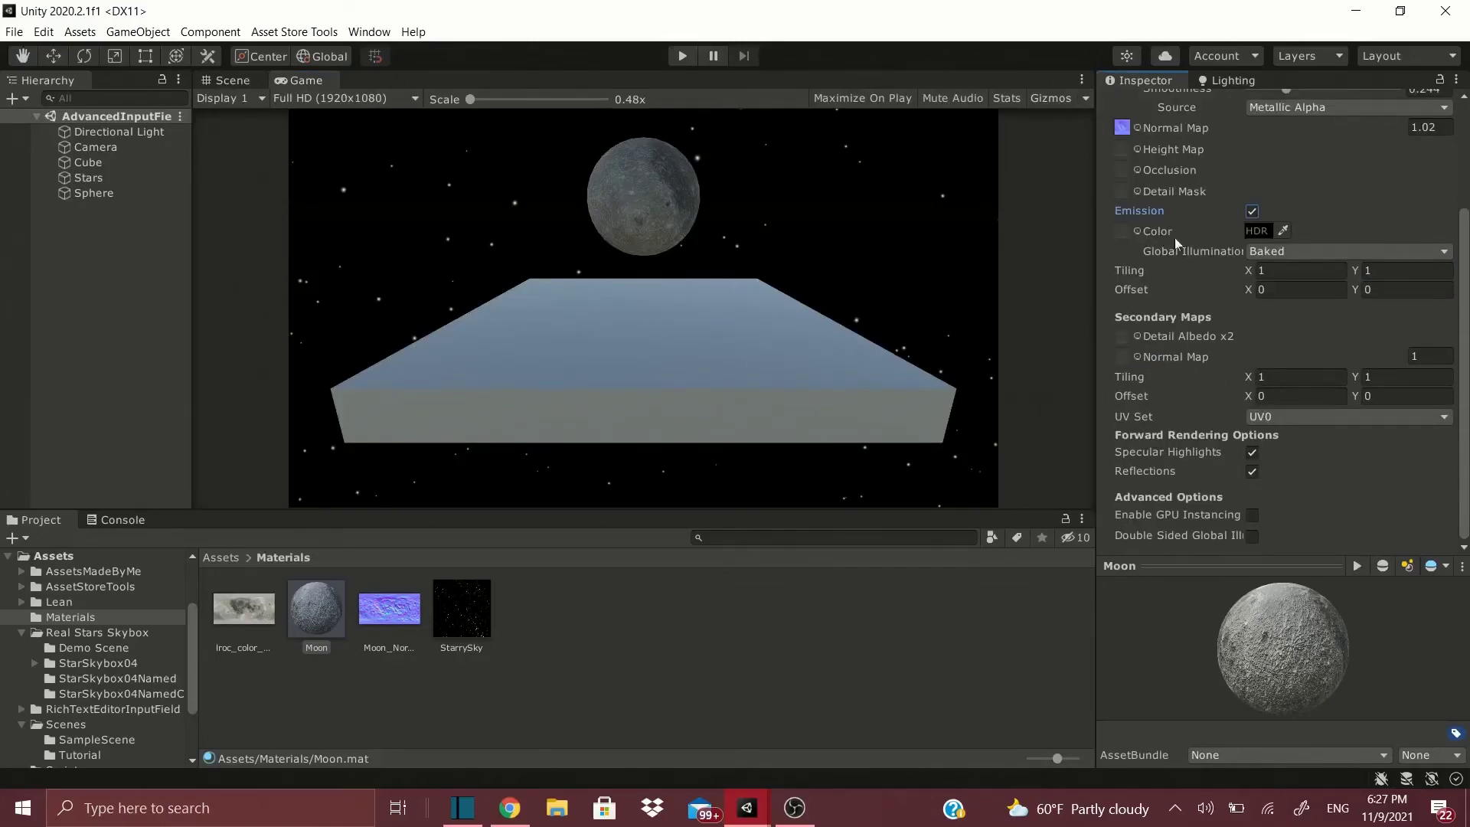
{"action": "left_click", "coordinate": [1259, 231]}
{"action": "left_click_drag", "start_coordinate": [1306, 406], "coordinate": [1275, 431]}
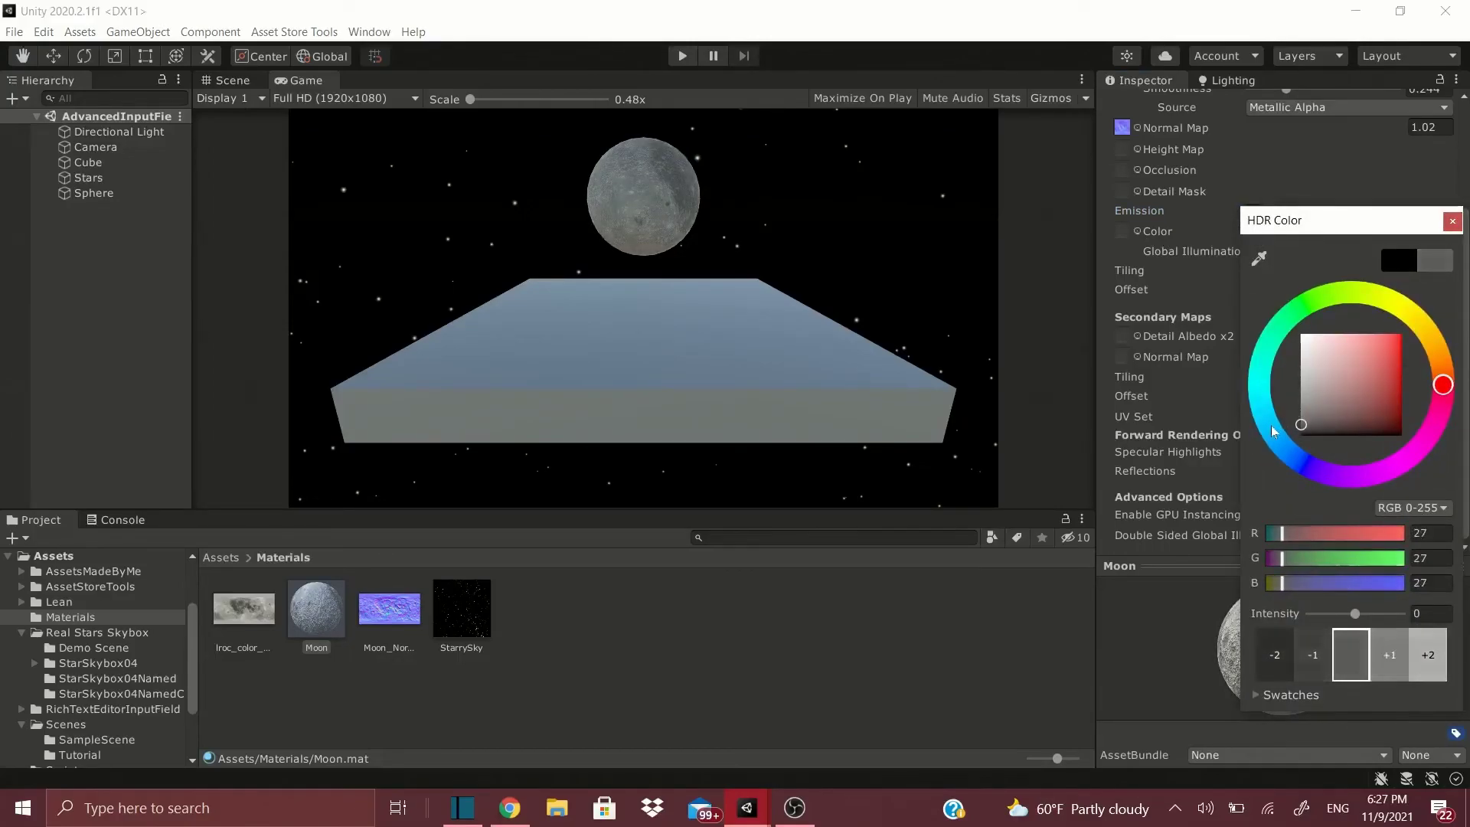
{"action": "left_click", "coordinate": [1453, 221]}
- Toggle the moon's emission off and on to compare, leaving it enabled, and recheck its colour
{"action": "left_click", "coordinate": [1252, 213]}
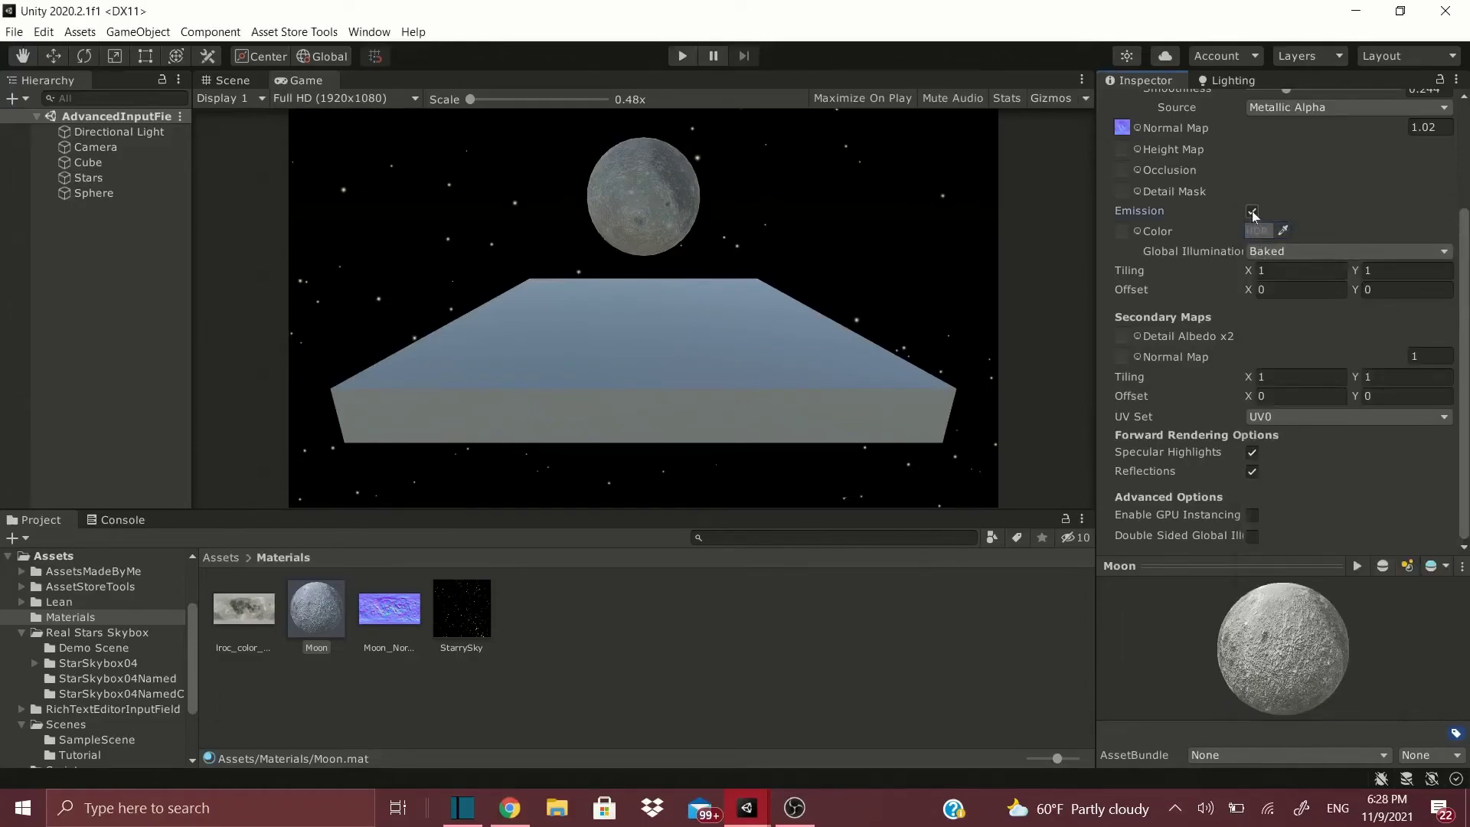
{"action": "scroll", "coordinate": [1253, 215], "scroll_direction": "up", "scroll_amount": 2}
{"action": "left_click", "coordinate": [1252, 253]}
{"action": "left_click", "coordinate": [1253, 254]}
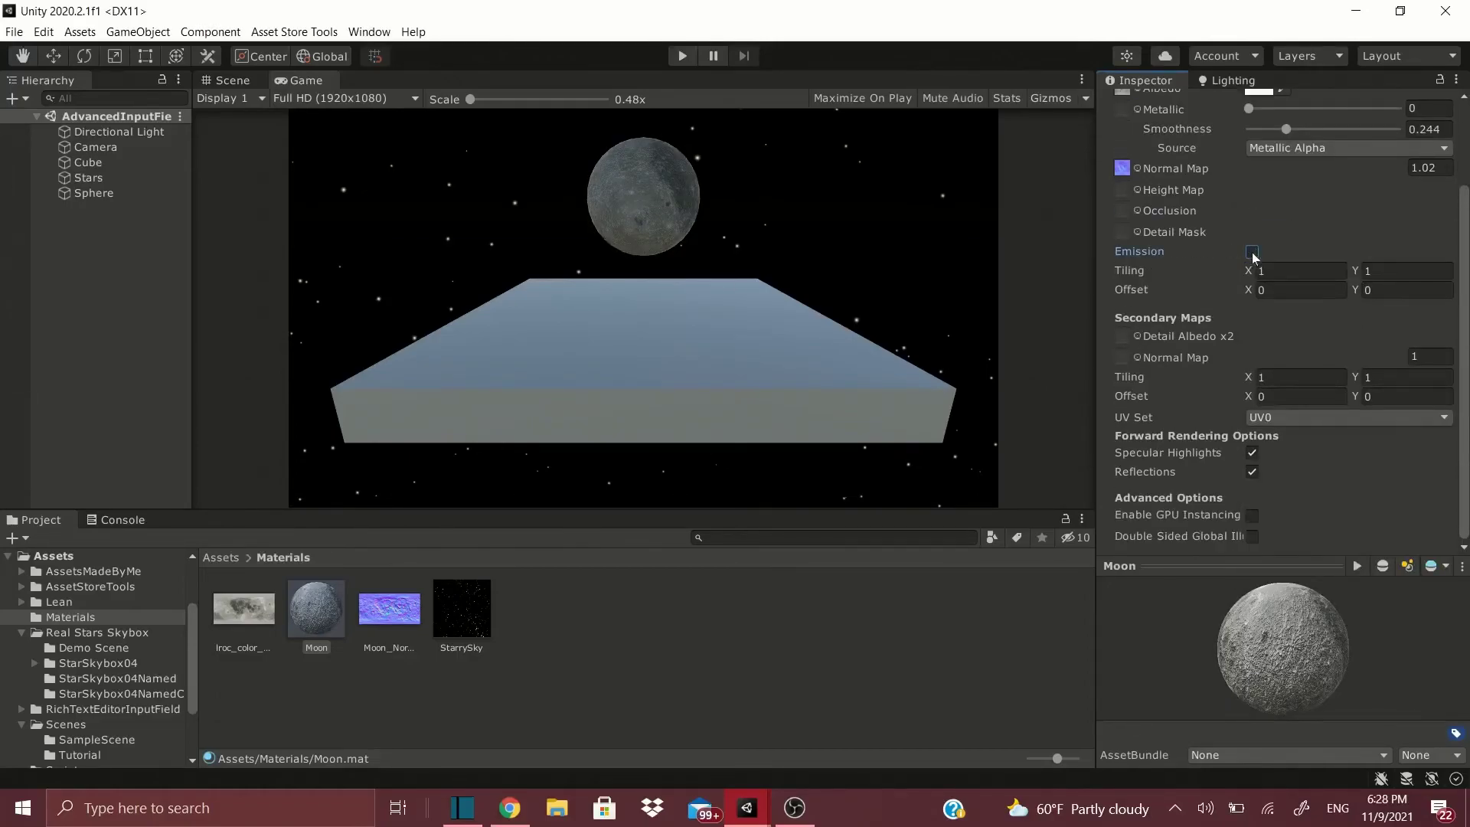
{"action": "left_click", "coordinate": [1253, 253]}
{"action": "left_click", "coordinate": [1253, 254]}
{"action": "left_click", "coordinate": [1253, 253]}
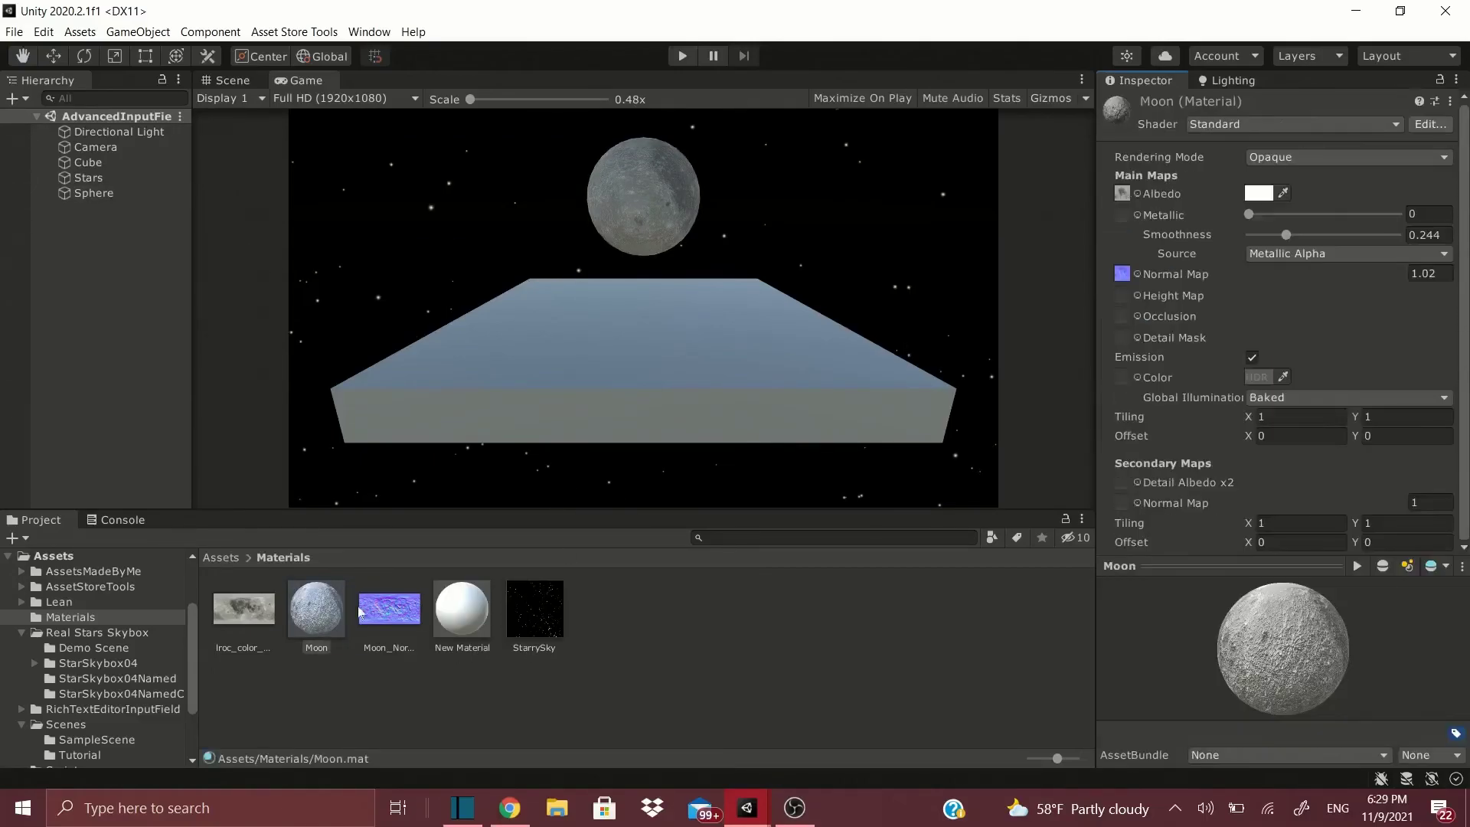
{"action": "left_click", "coordinate": [1260, 377]}
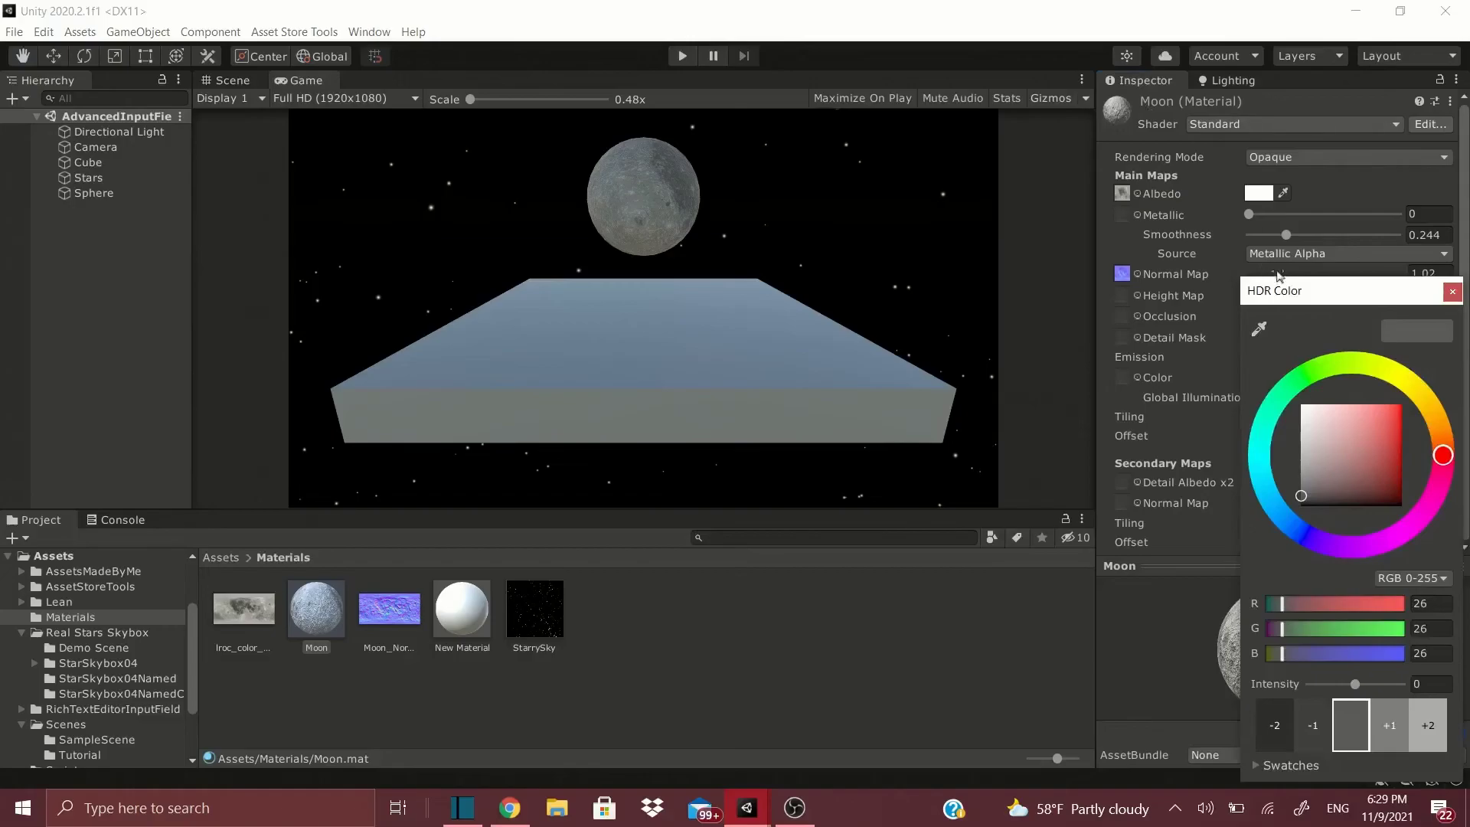
{"action": "left_click", "coordinate": [1455, 296]}
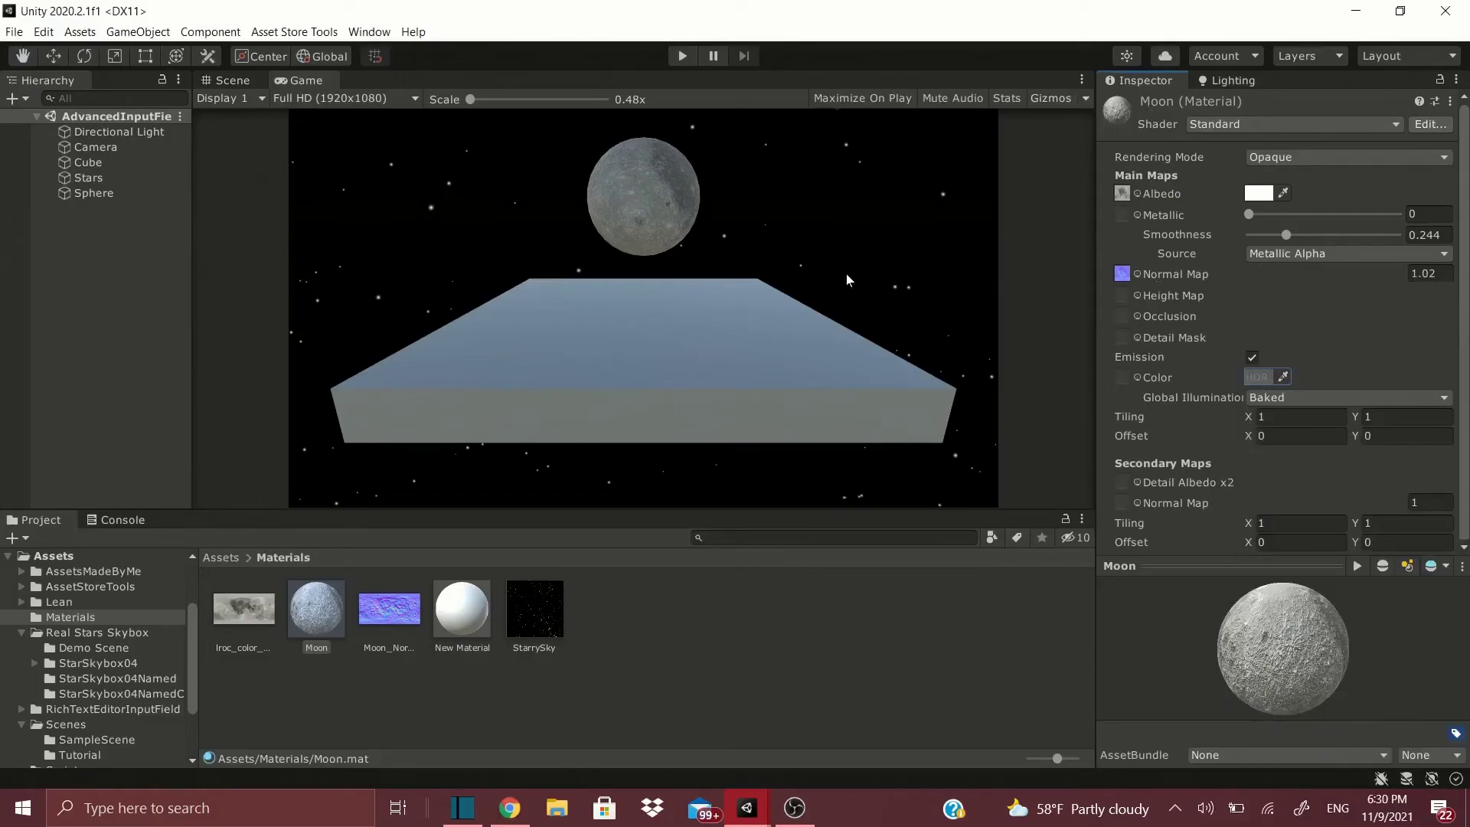